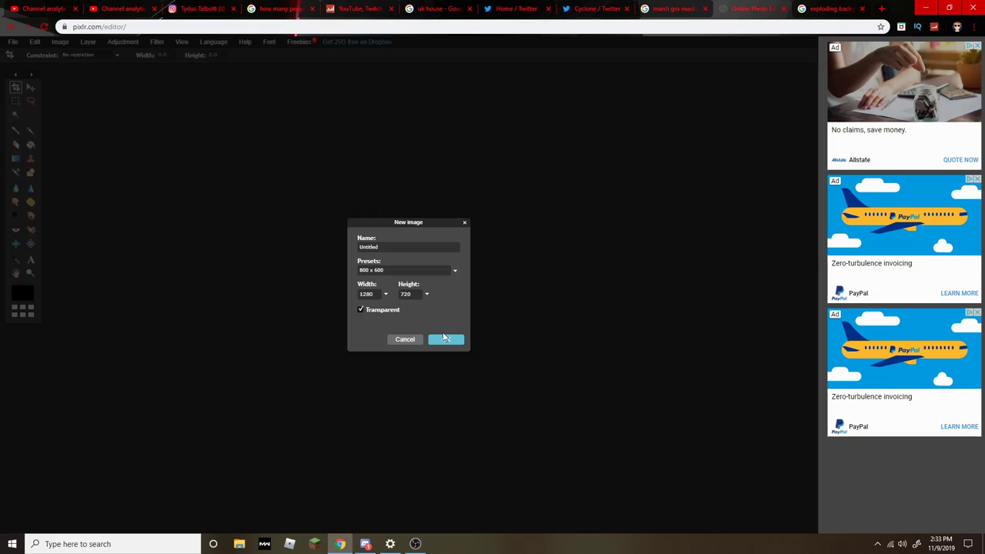
Create a blank 1280×720 transparent canvas and open Screenshot (294) from Pictures > Screenshots
left_click(444, 341)
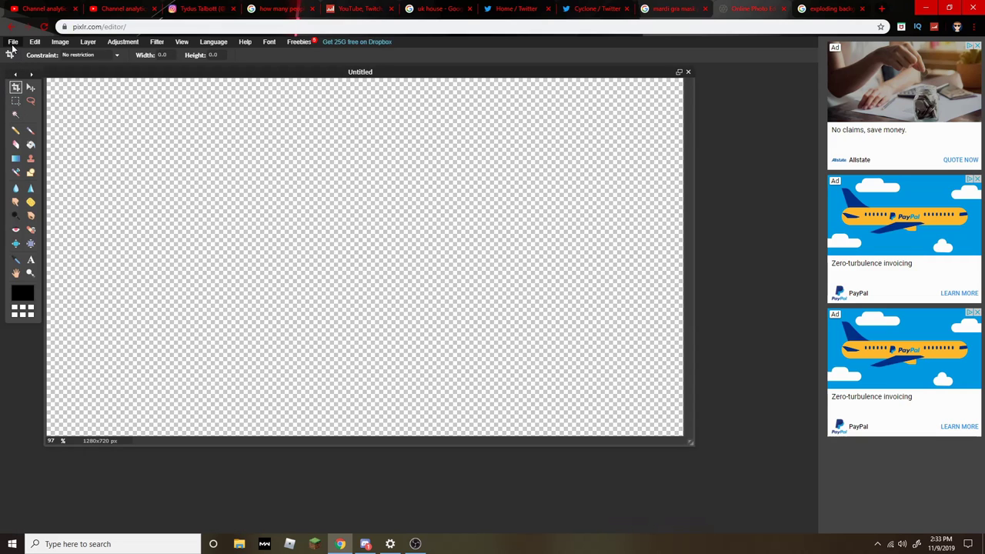
left_click(14, 41)
left_click(27, 63)
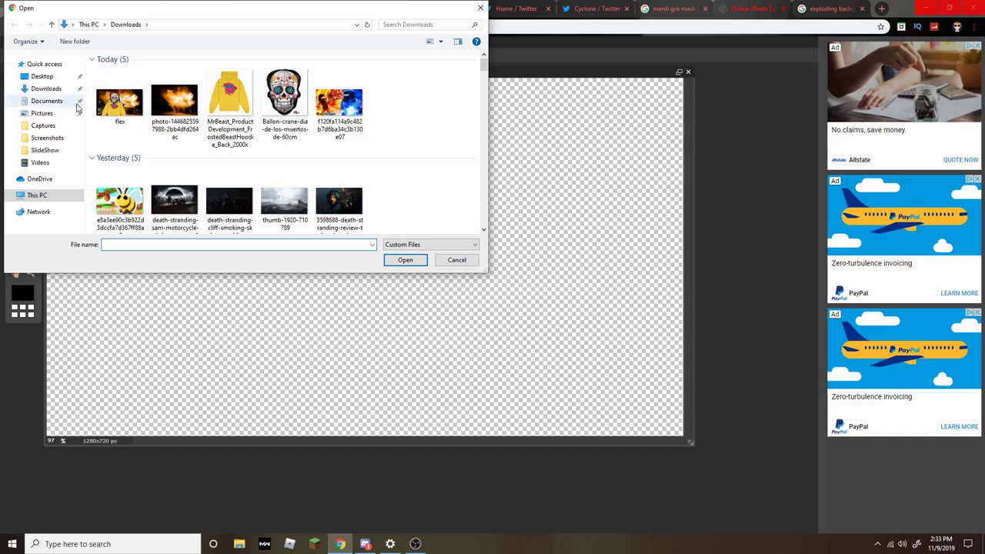
left_click(47, 138)
scroll(154, 136, "down", 3)
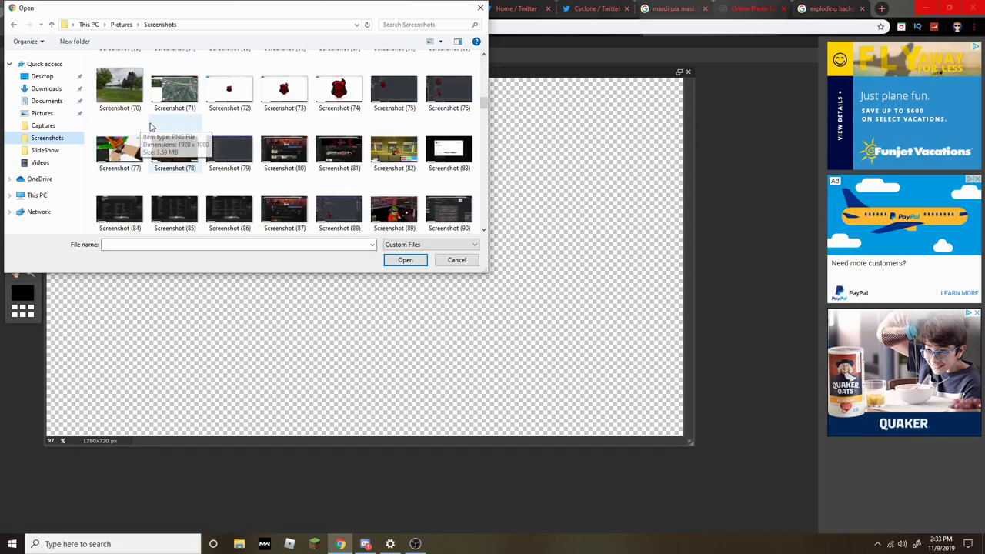
scroll(174, 131, "down", 10)
scroll(174, 131, "down", 5)
scroll(208, 181, "down", 5)
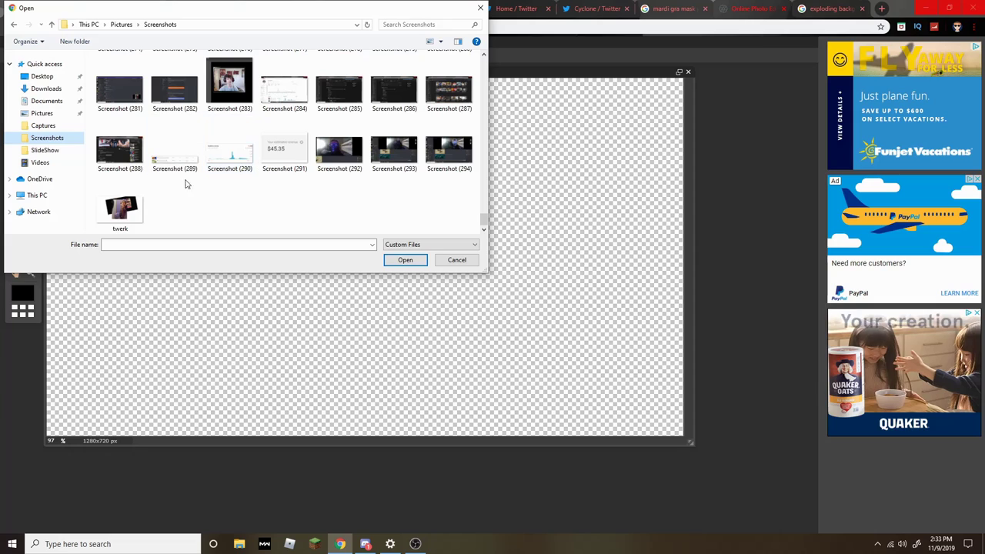
left_click(434, 158)
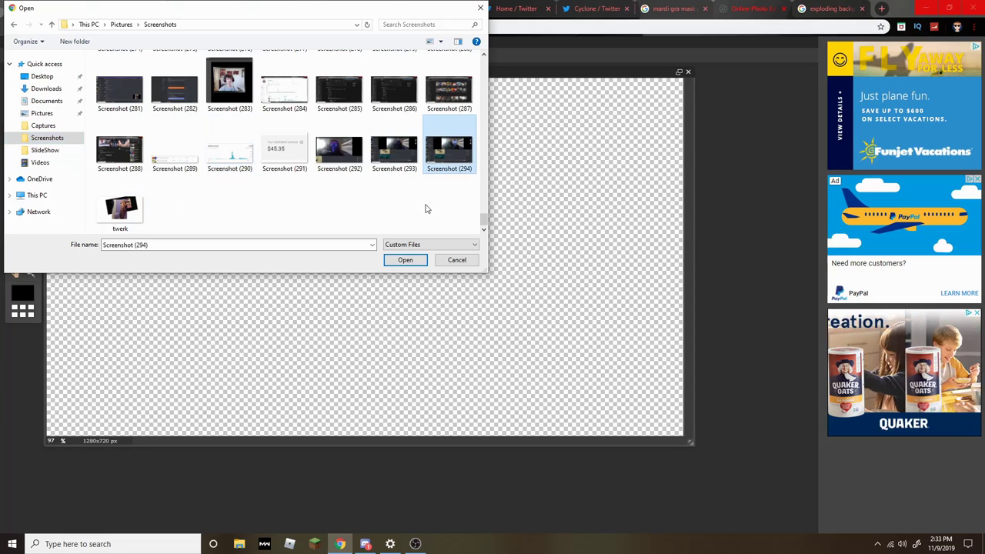
left_click(405, 260)
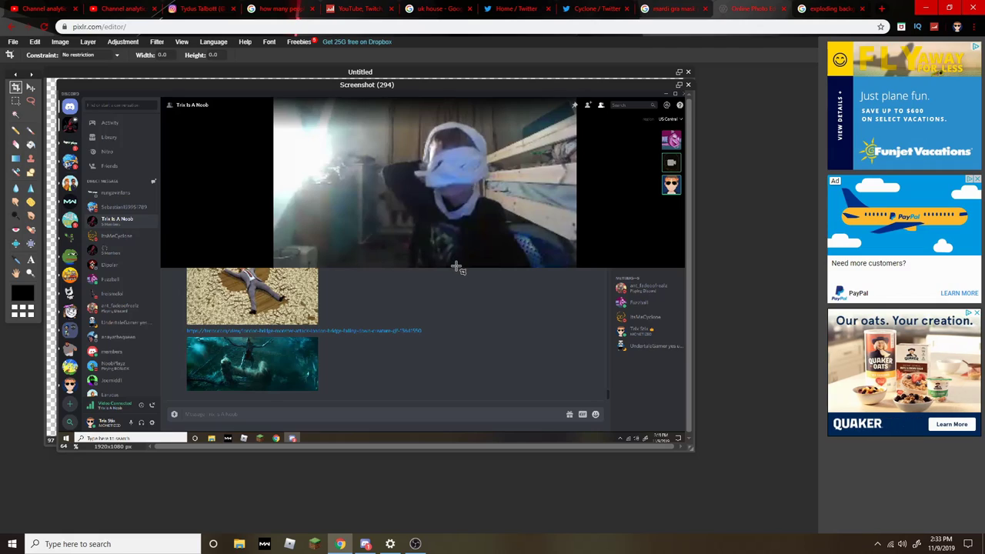
Copy all of Screenshot (294), close it without saving, and paste it into Untitled
key("ctrl+a")
key("ctrl+c")
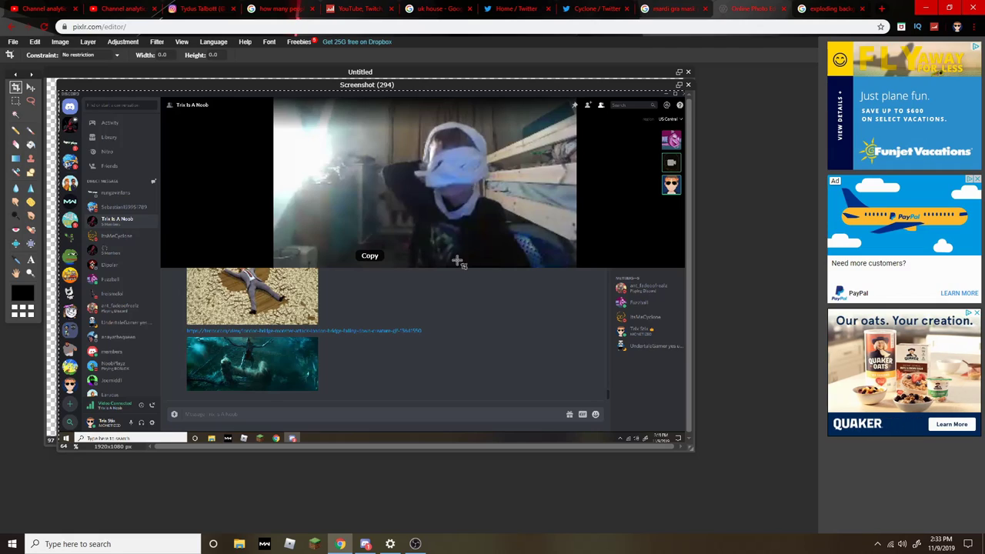
left_click(688, 85)
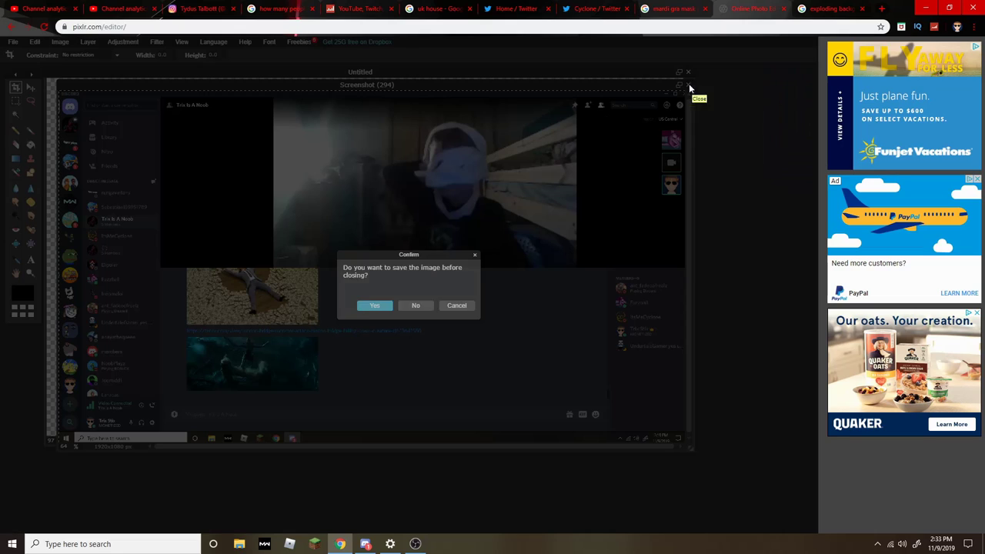
left_click(418, 311)
key("ctrl+v")
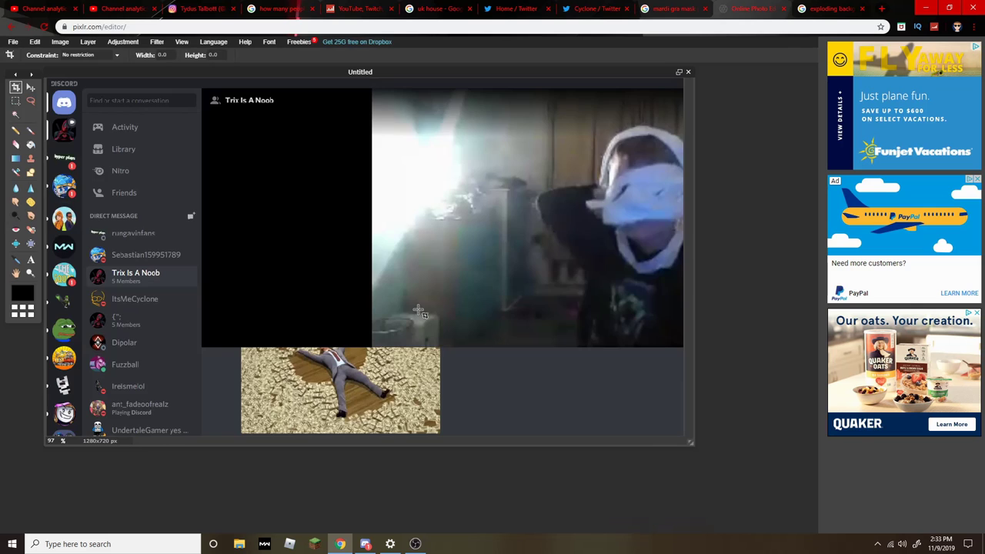
Shift the pasted screenshot with the Move tool so the webcam view fills the canvas
scroll(418, 307, "down", 1)
scroll(416, 304, "down", 1)
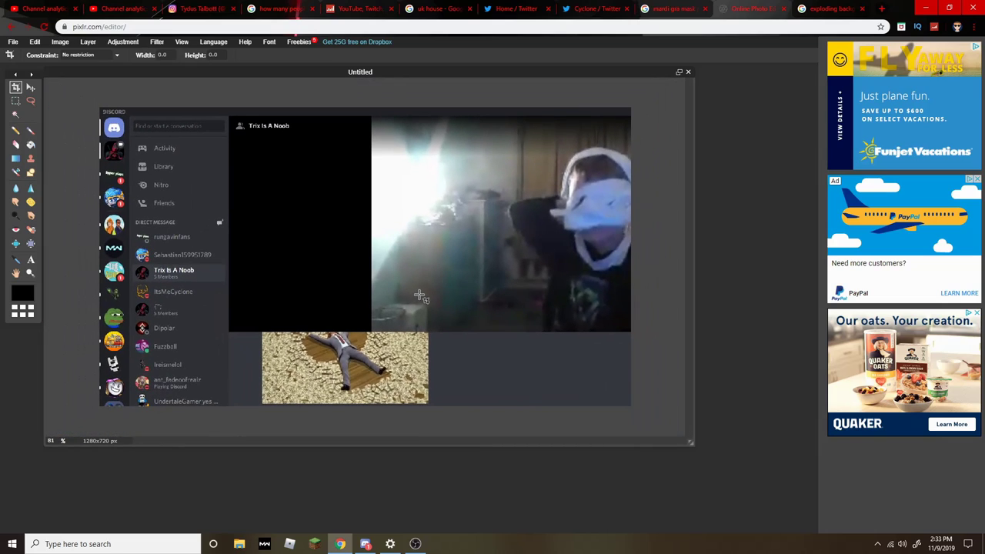
scroll(426, 292, "up", 1)
scroll(426, 292, "up", 1)
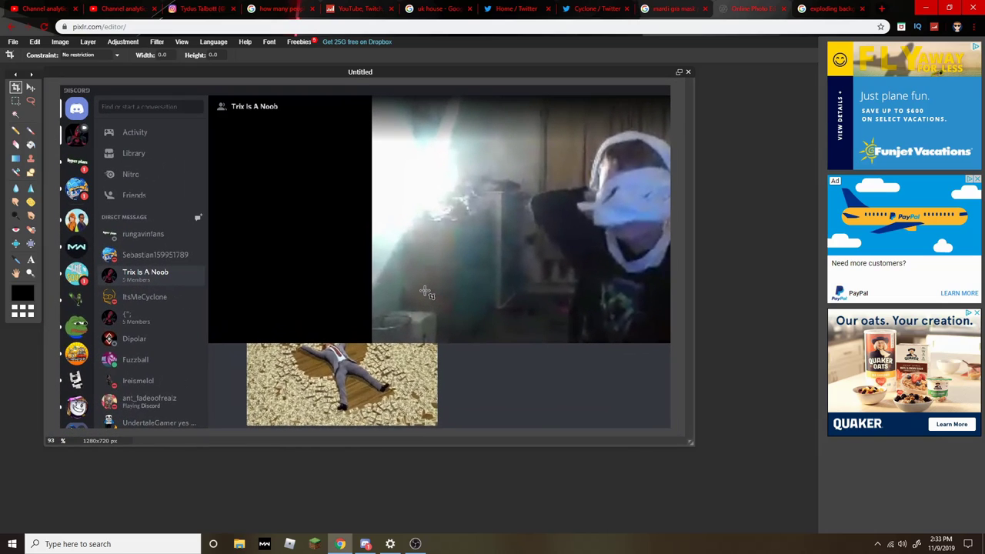
scroll(426, 292, "up", 1)
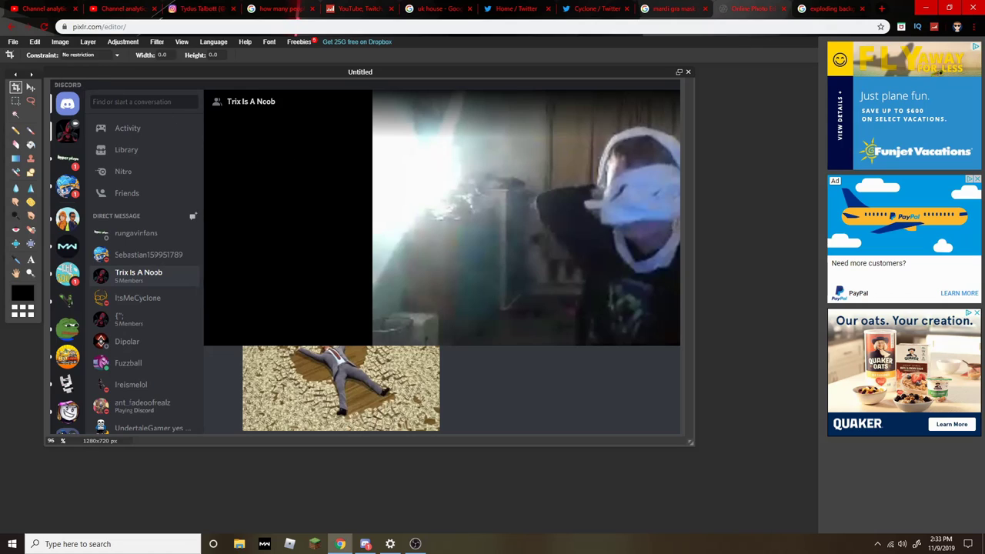
left_click(31, 88)
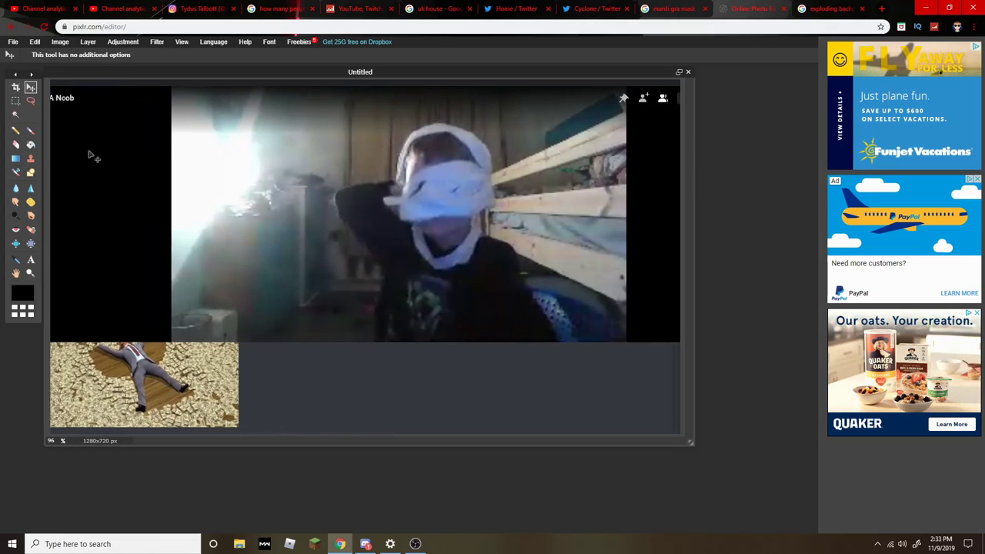
mouse_move(90, 154)
left_mouse_down()
mouse_move(59, 194)
mouse_move(72, 156)
left_mouse_up()
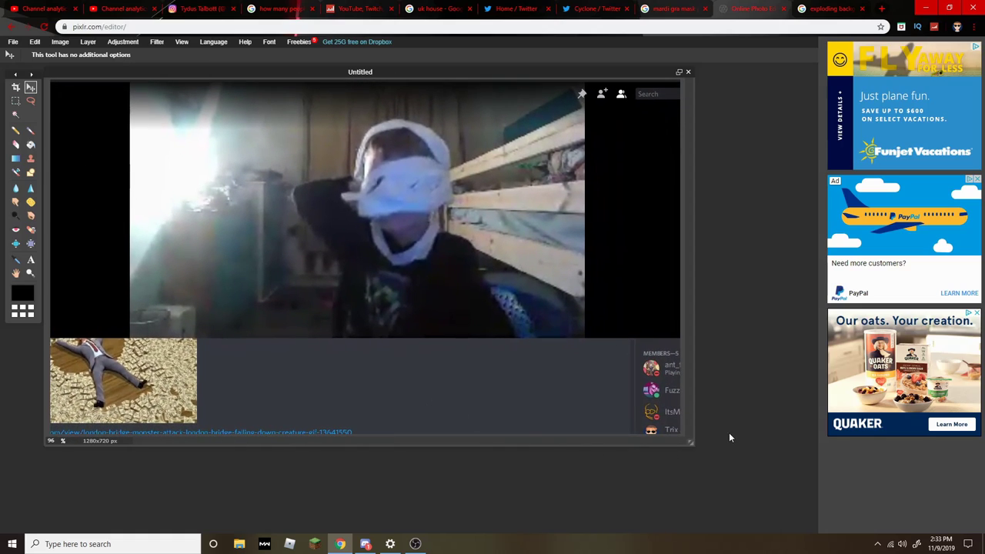
Magic-wand and erase the black side bars and the bright upper-left wall
left_click(10, 43)
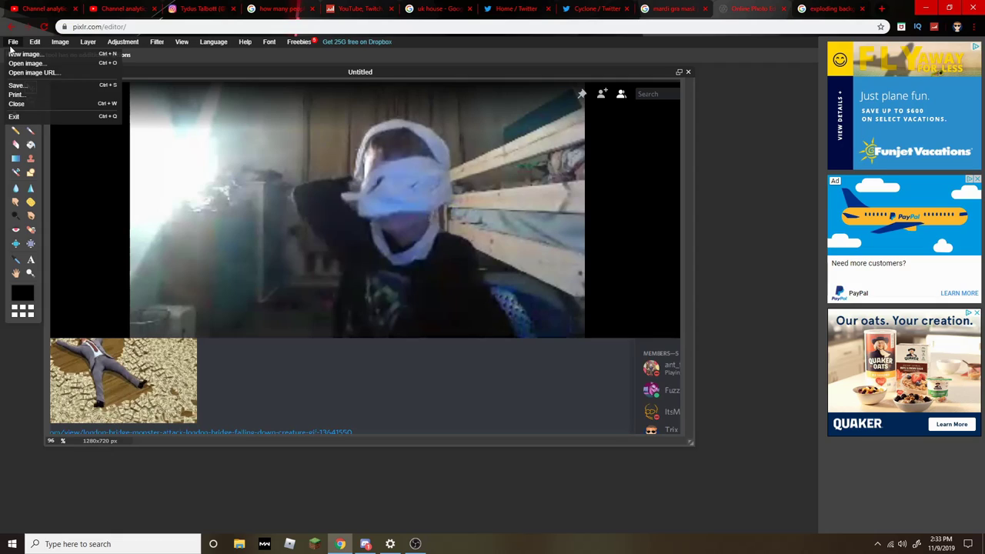
left_click(15, 115)
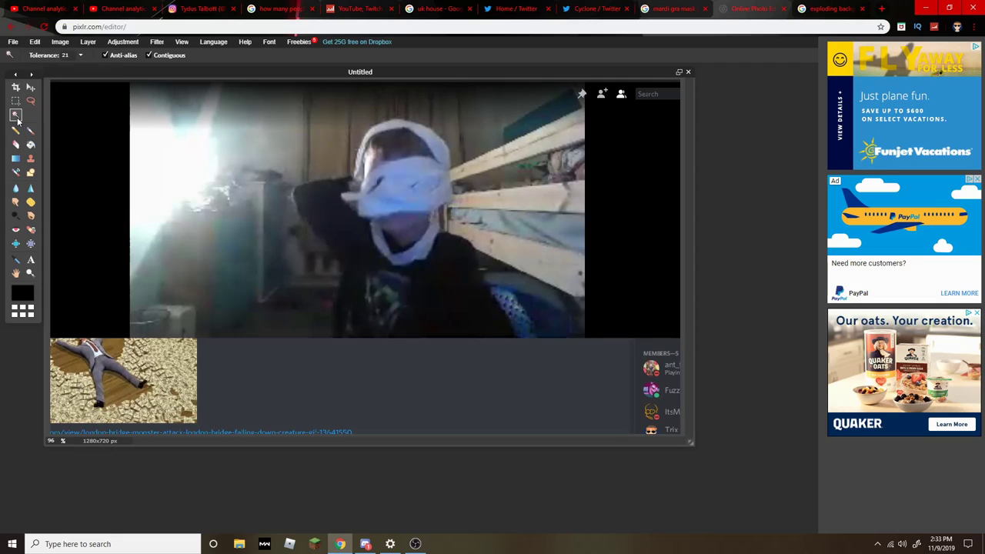
left_click(274, 395)
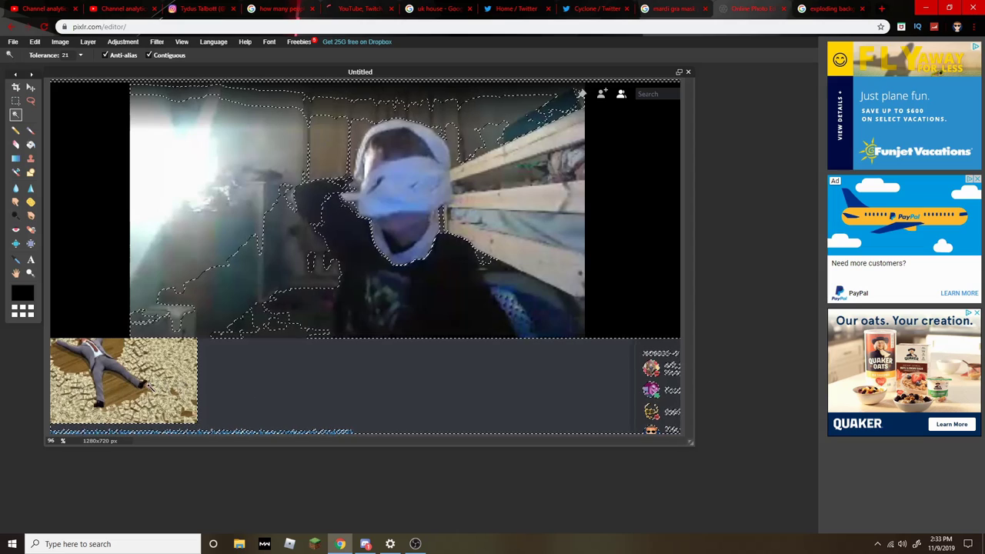
scroll(234, 377, "down", 2)
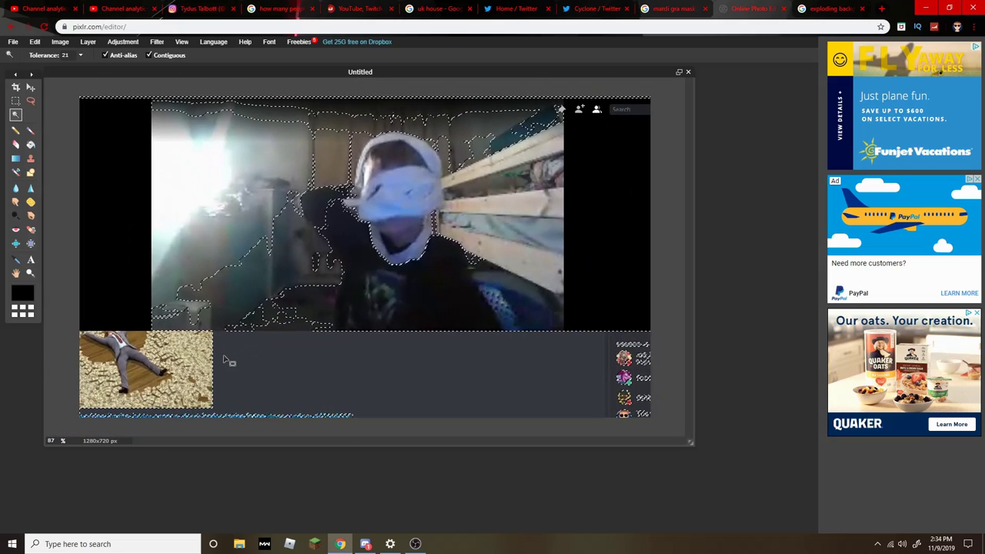
key("Delete")
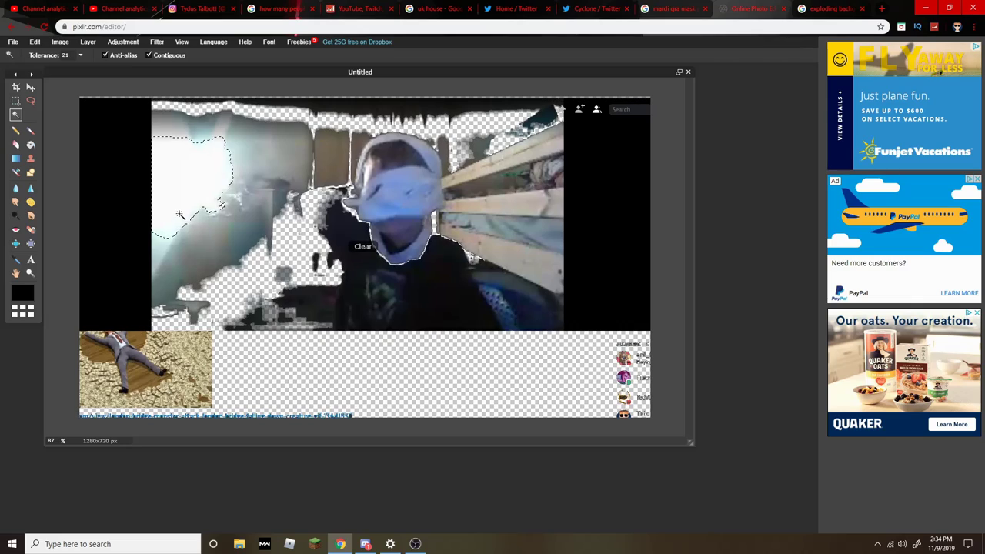
left_click(140, 227)
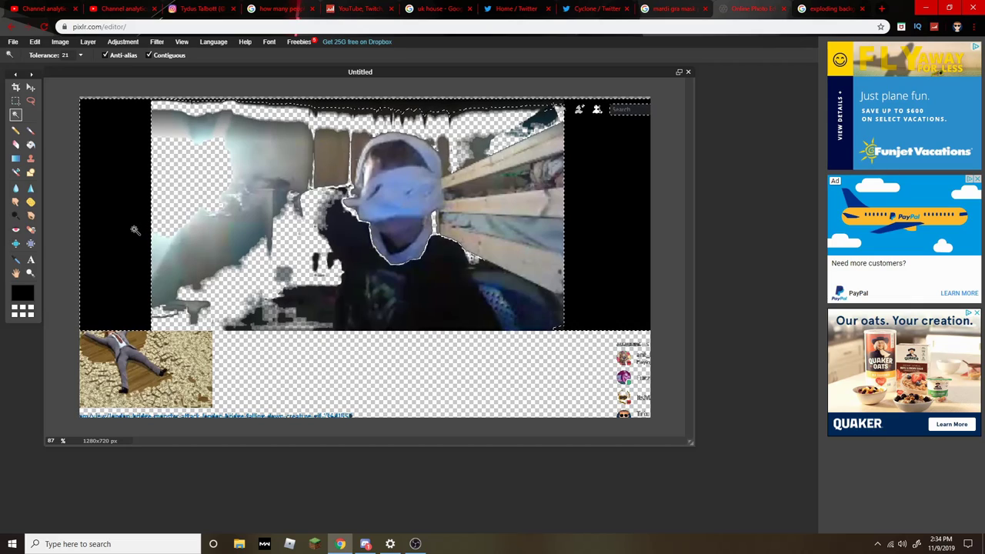
key("Delete")
key("ctrl+d")
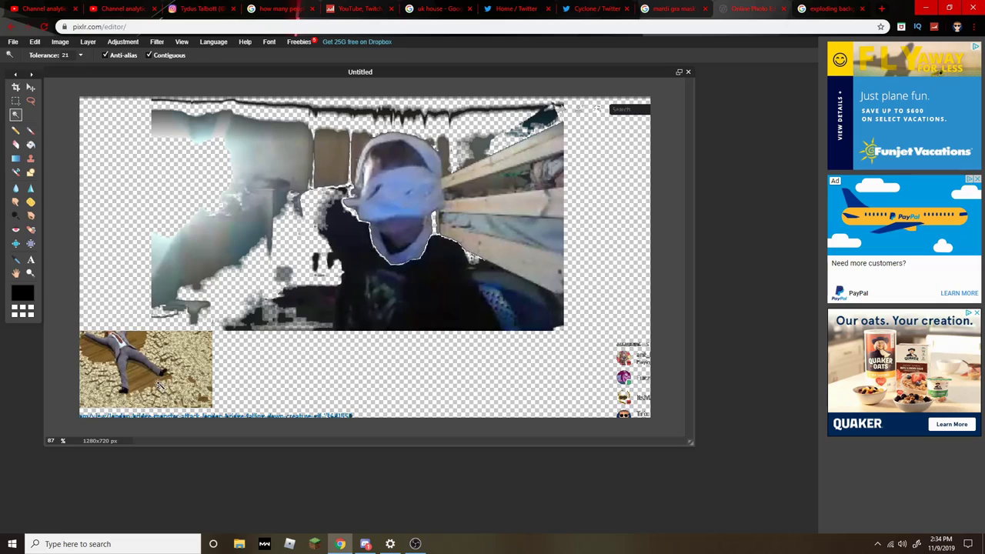
Erase the floor texture, grey suit and other same-coloured background around the person
left_click(161, 383)
key("Delete")
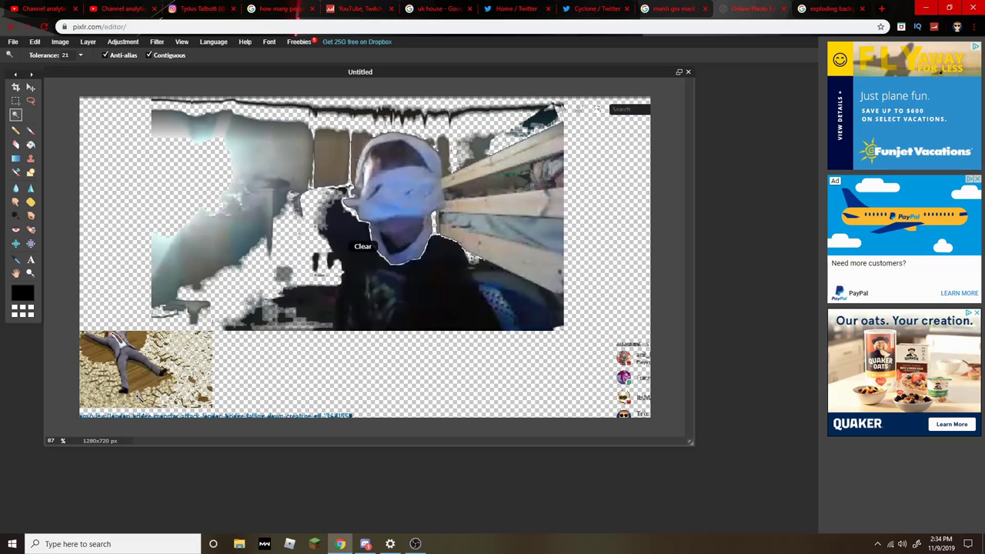
left_click(123, 354)
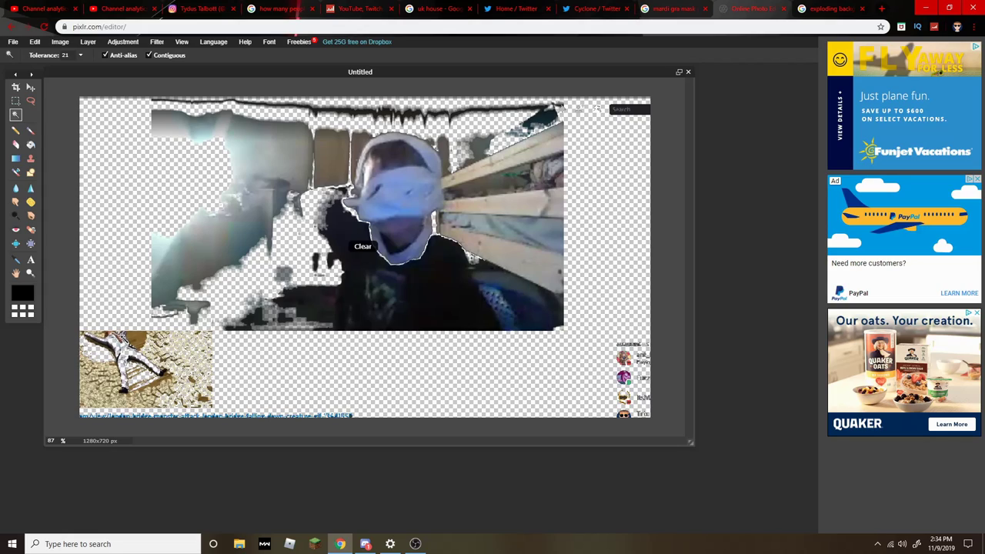
left_click(106, 396)
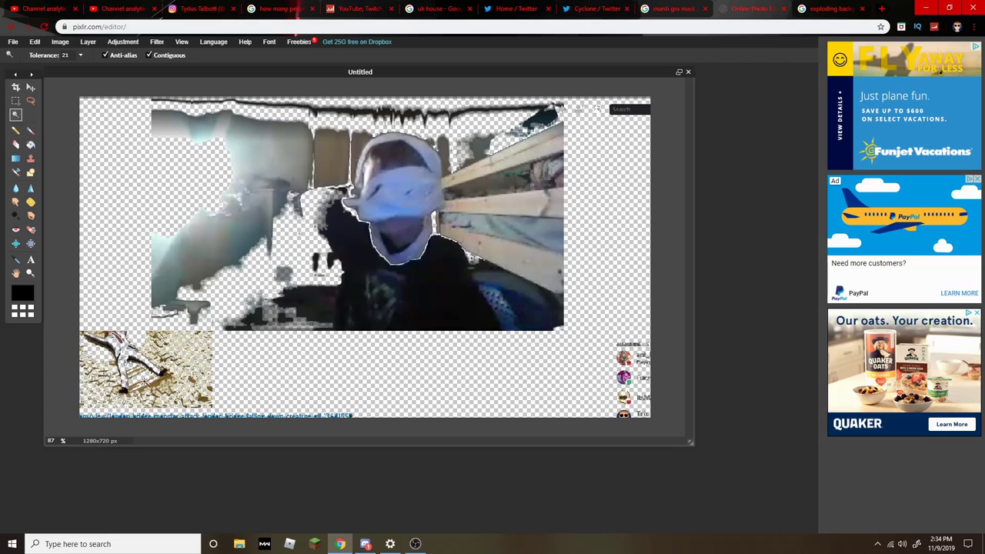
key("Delete")
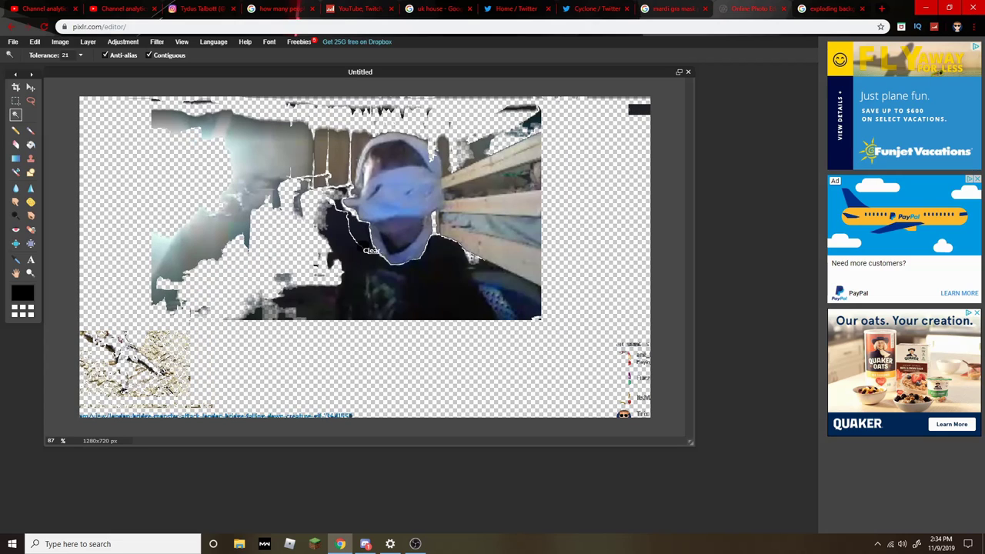
left_click(234, 375)
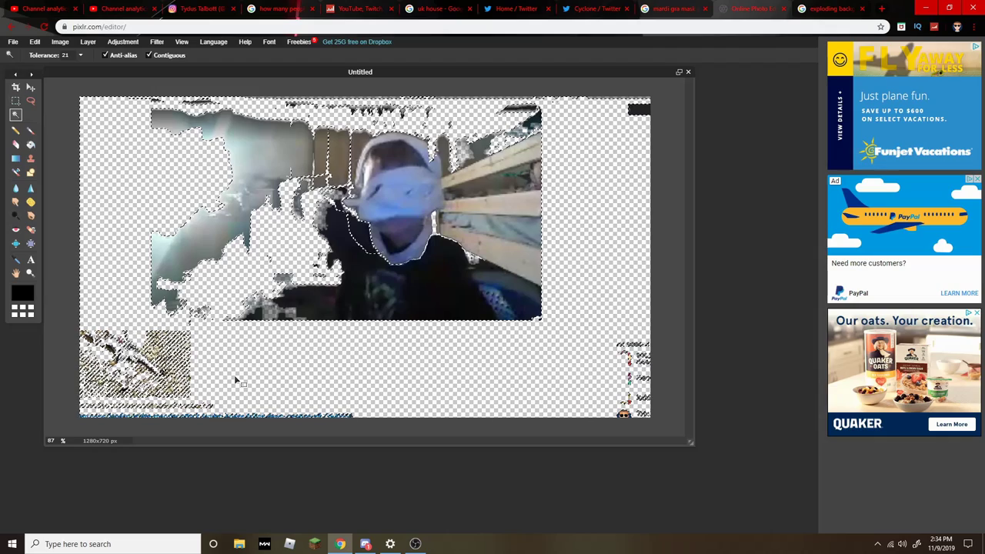
scroll(593, 402, "down", 2)
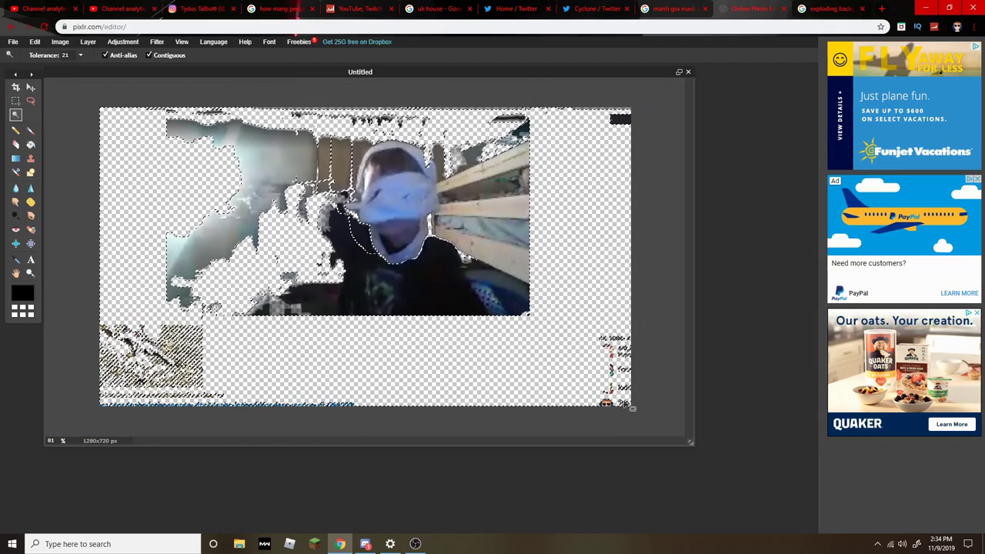
left_click(606, 403)
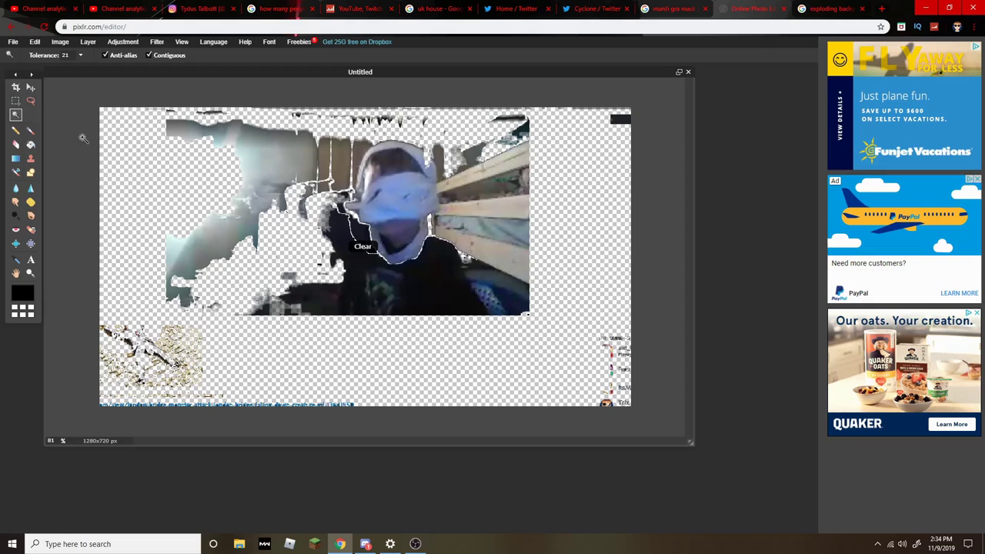
Nudge the cut-out slightly down, then erase the pale, teal and grey patches left of the face
left_click(31, 87)
left_click_drag(223, 166, 220, 166)
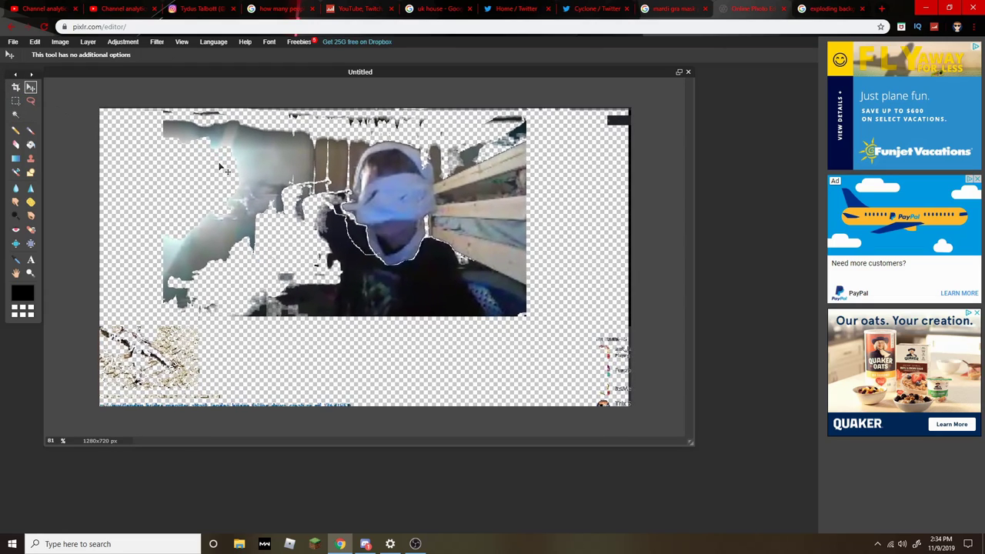
left_click(12, 43)
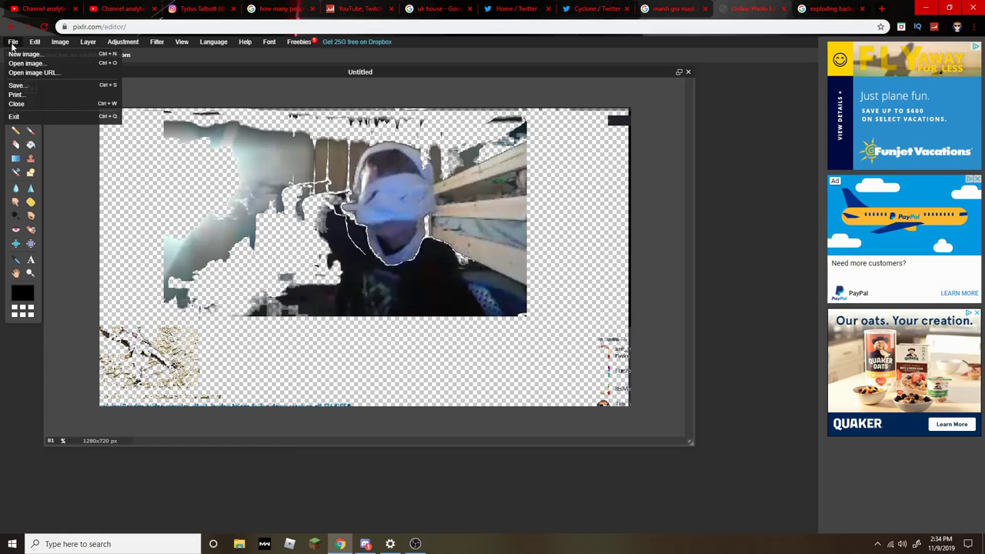
left_click(15, 114)
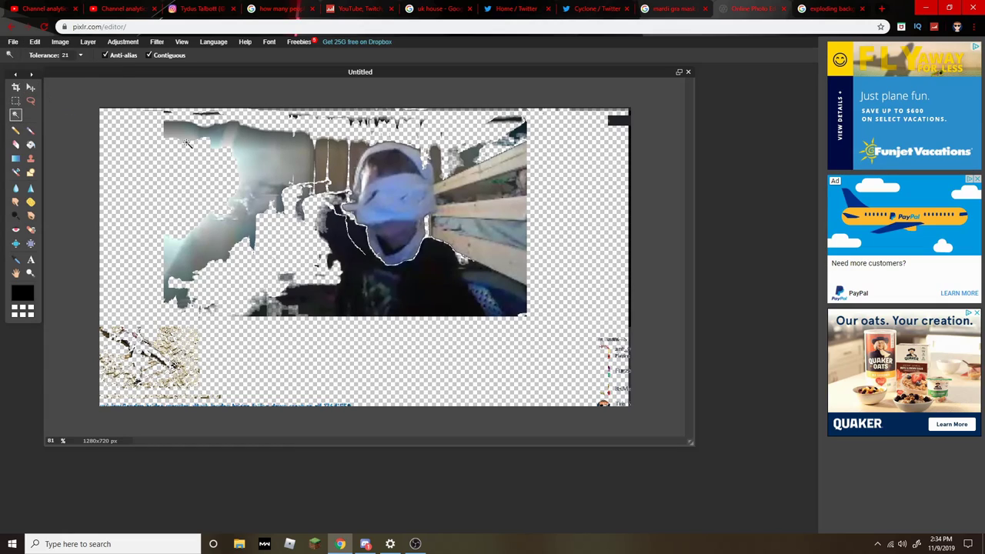
left_click(267, 159)
key("Delete")
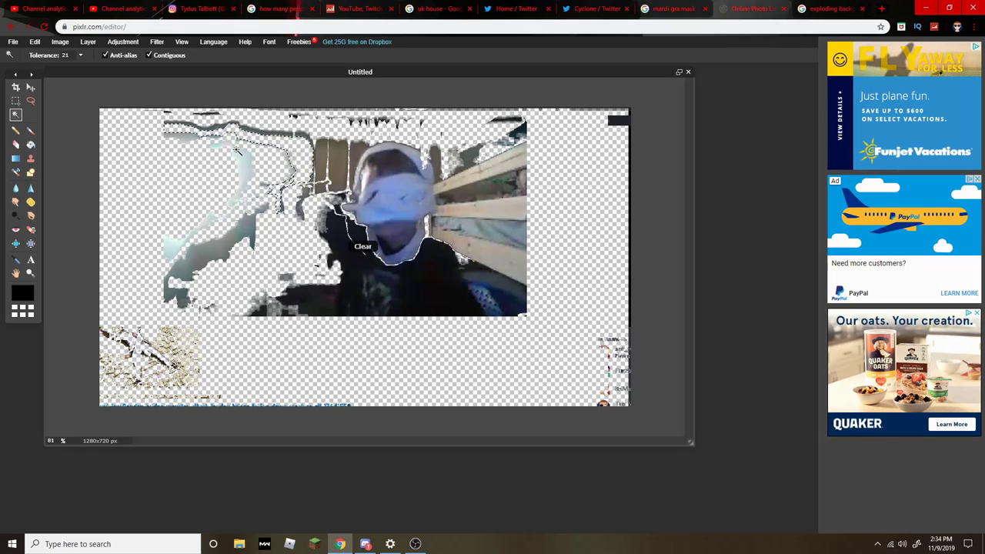
left_click(240, 202)
left_click(221, 247)
key("Delete")
left_click(221, 247)
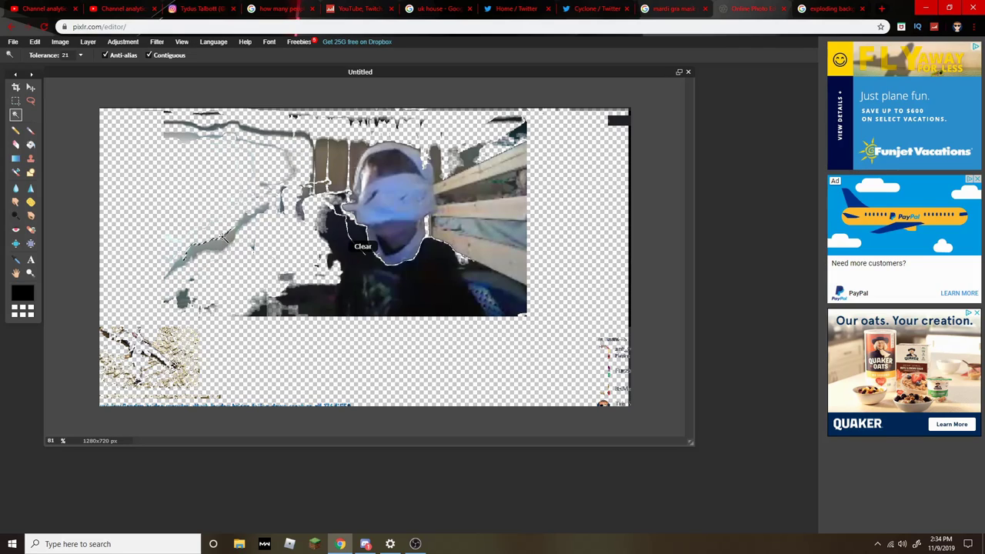
key("Delete")
Erase the wooden strip, plank and grey areas right of the face
left_click(317, 179)
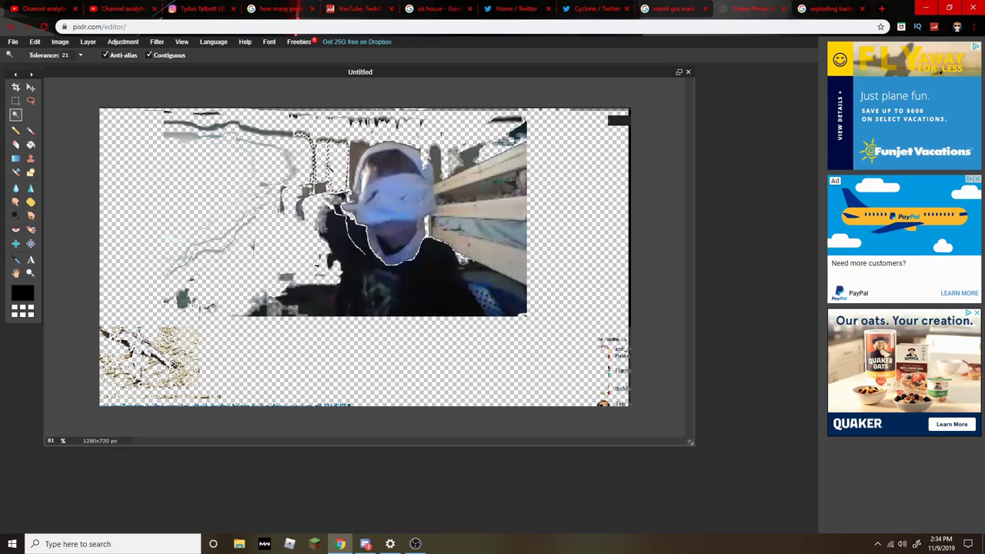
key("Delete")
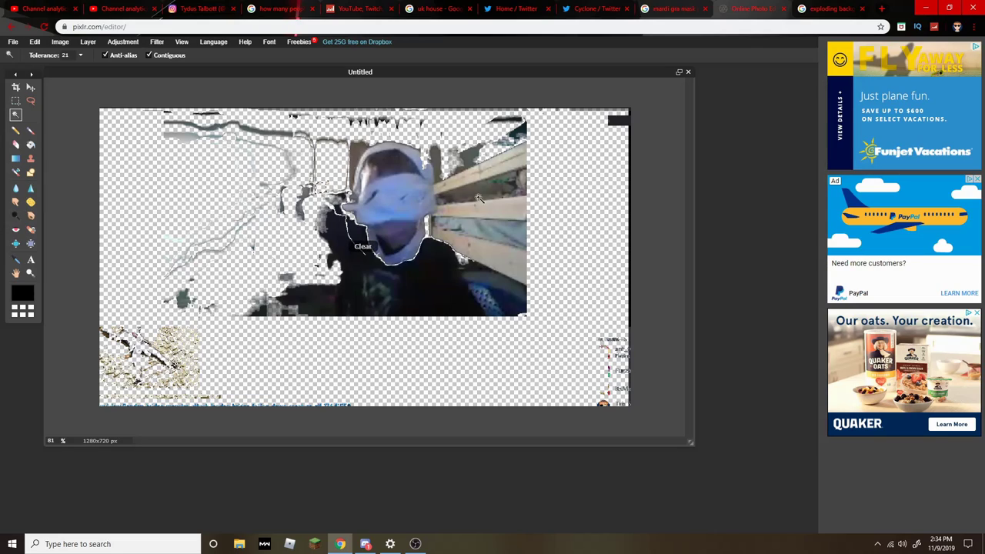
key("Delete")
left_click(493, 177)
key("Delete")
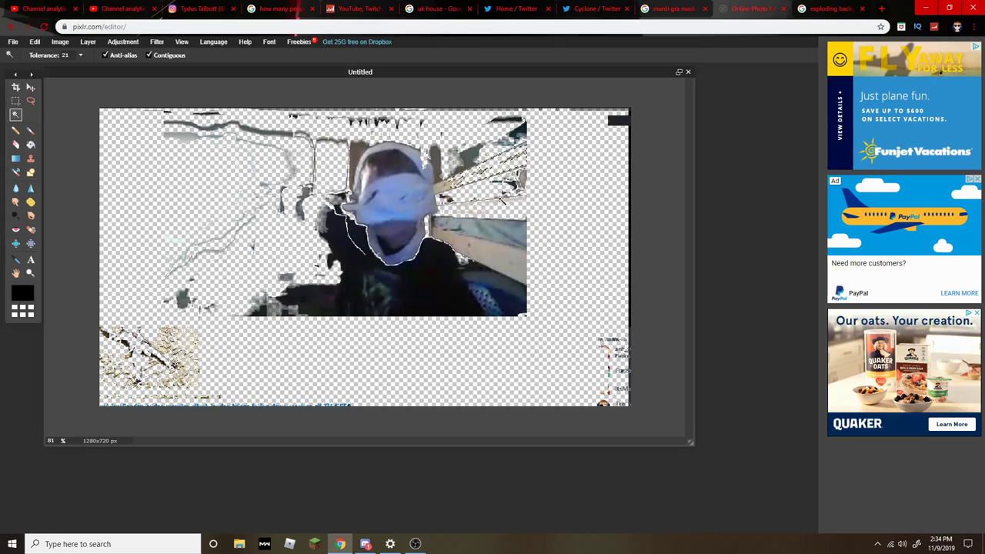
left_click(504, 259)
key("Delete")
Clear leftover background around the dark shirt and head edges, redoing one erase
left_click(504, 300)
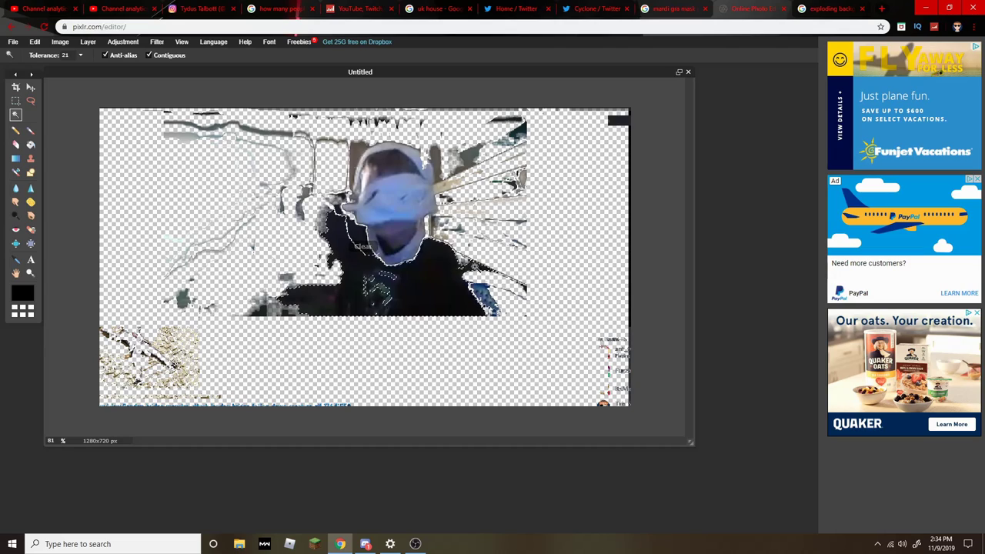
left_click(482, 280)
left_click(368, 287)
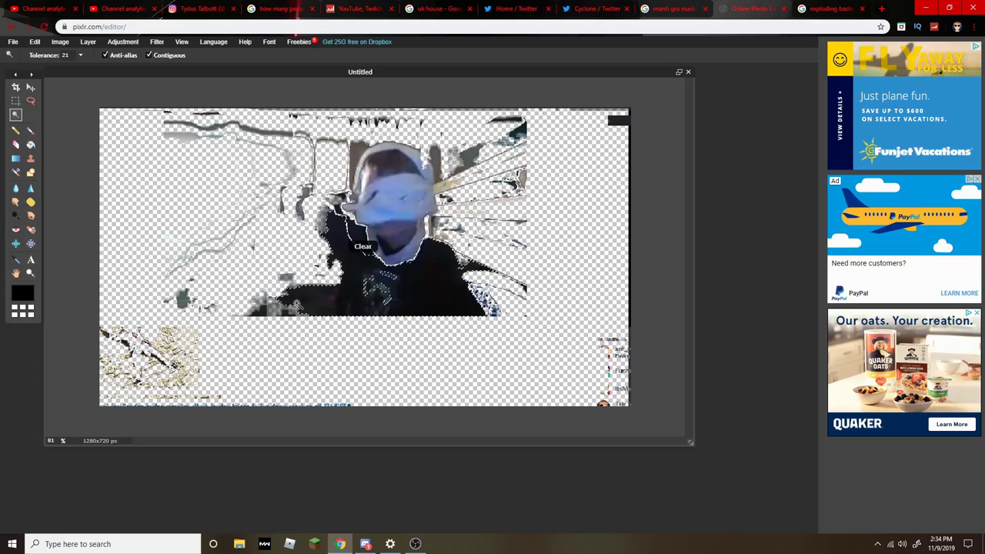
left_click(273, 304)
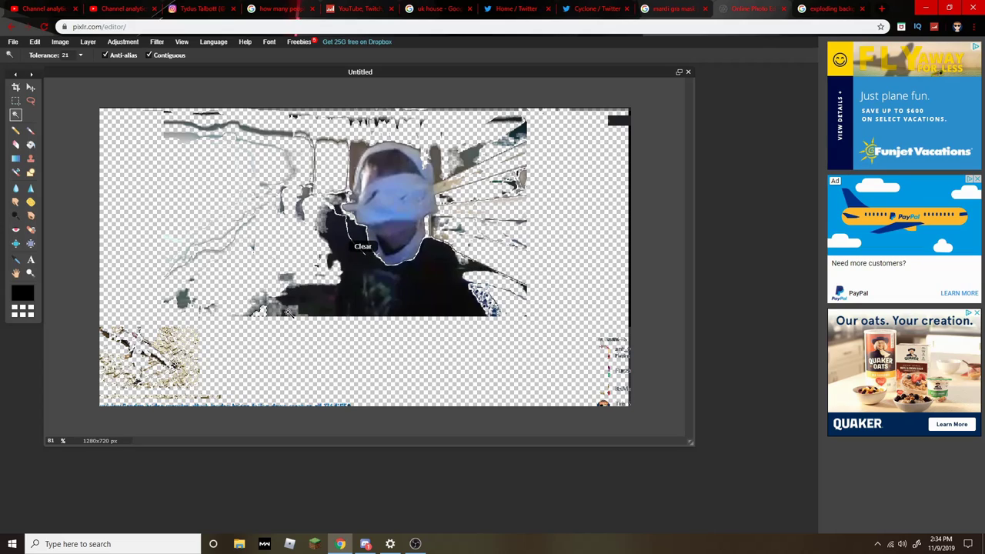
left_click(355, 162)
key("ctrl+z")
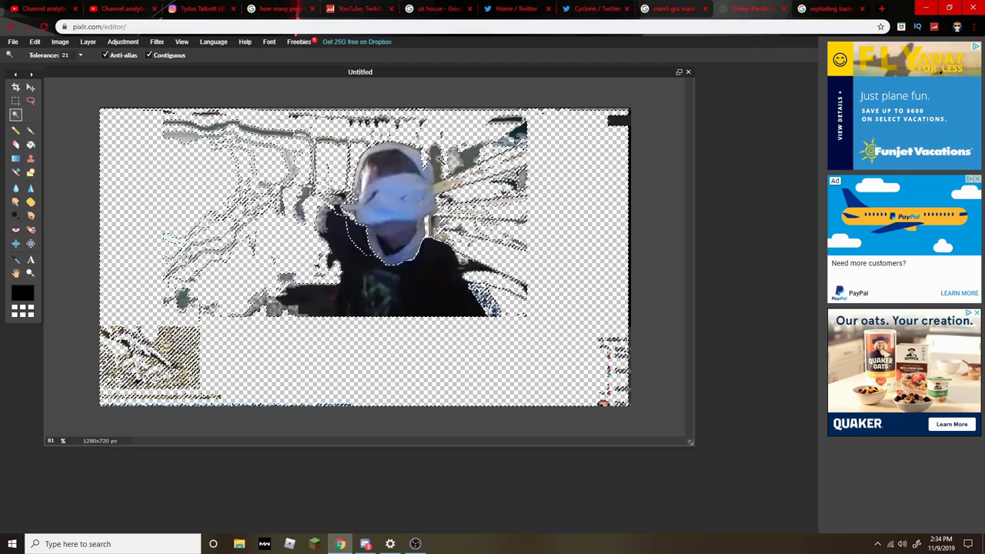
key("Delete")
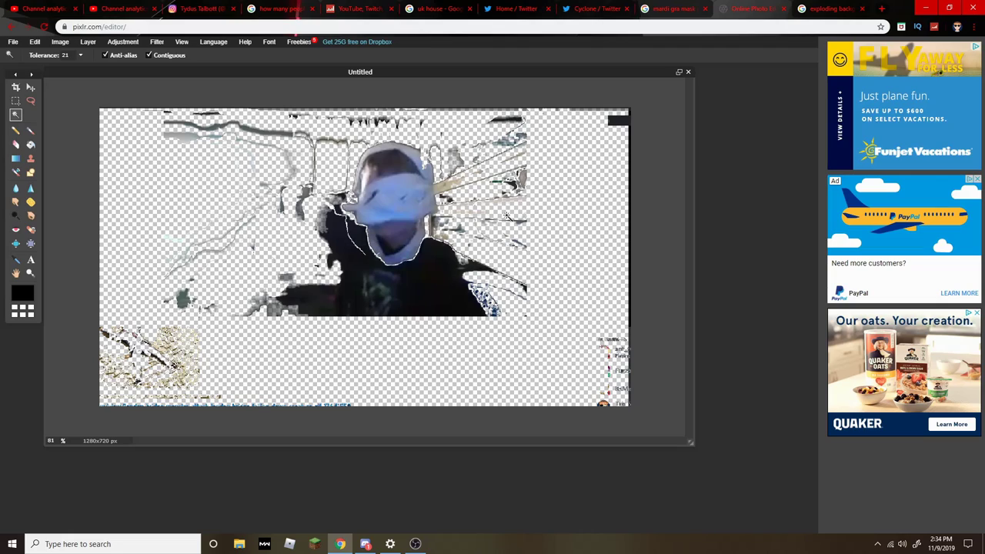
left_click(462, 262, "shift")
Select the area along the left shoulder and bring the browser back over the chat window
left_click(300, 214)
left_click(802, 8)
left_click(339, 544)
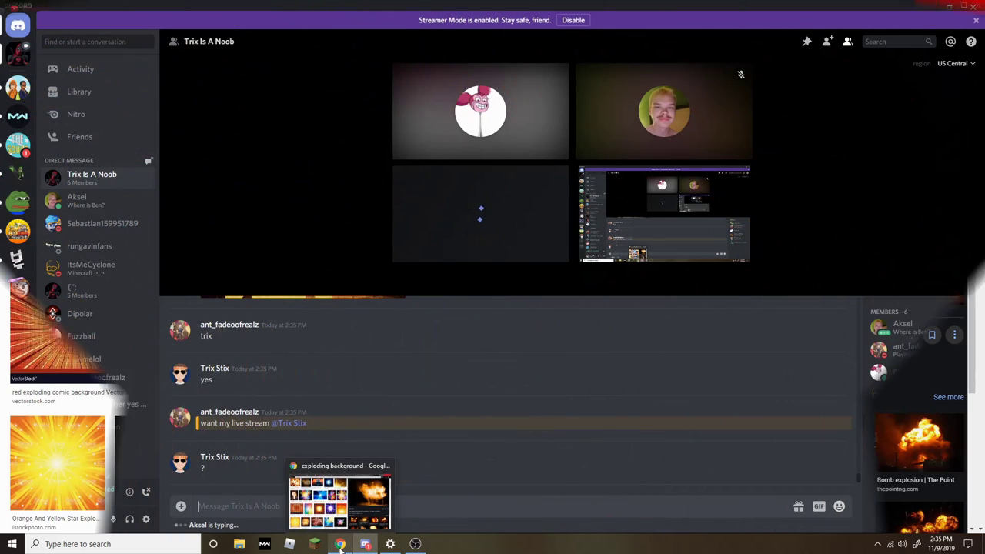
left_click(339, 544)
scroll(572, 107, "up", 3)
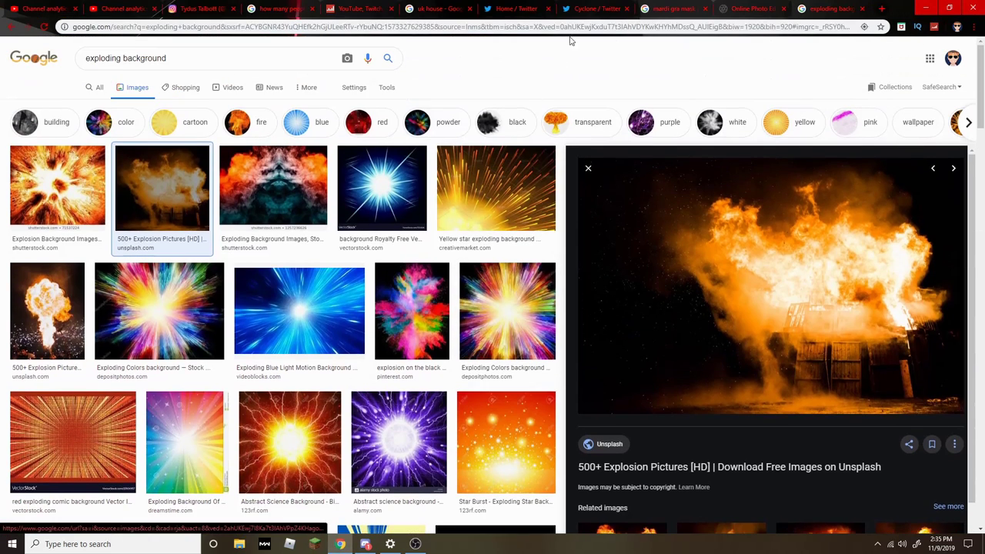
Search Google Images for 'arms' and save the flexing biceps photo as Straight-up-arms.jpg
left_click(556, 26)
type("ar")
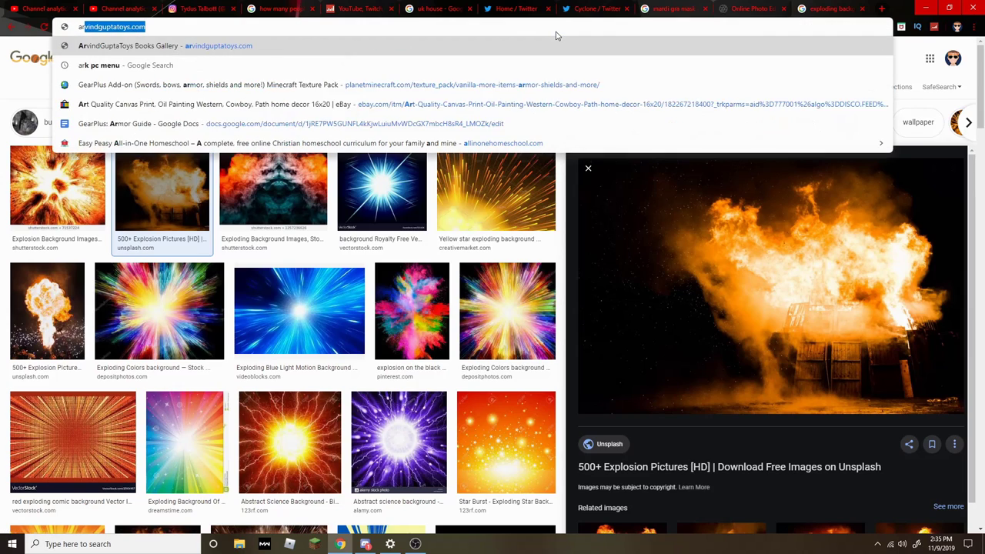
type("ms")
key("Return")
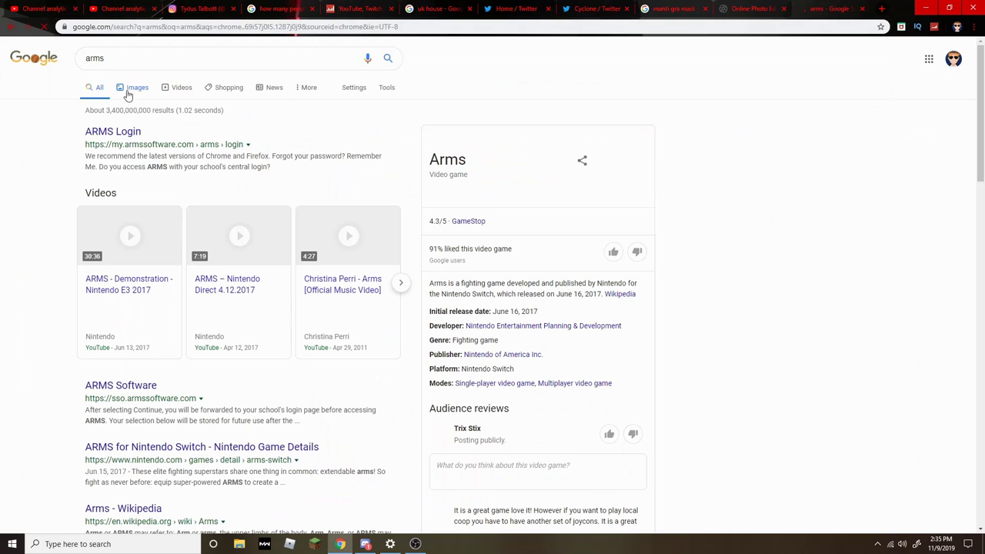
left_click(128, 91)
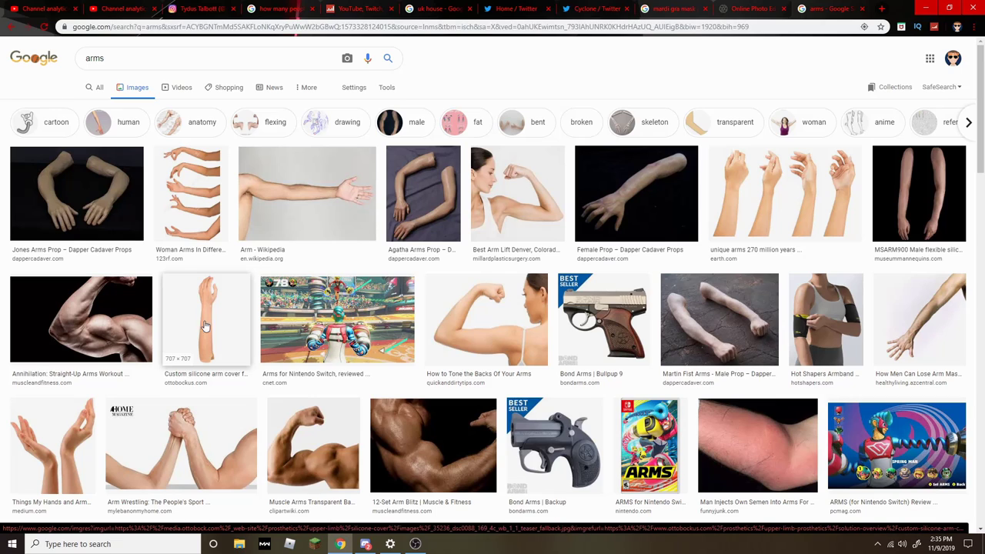
left_click(121, 334)
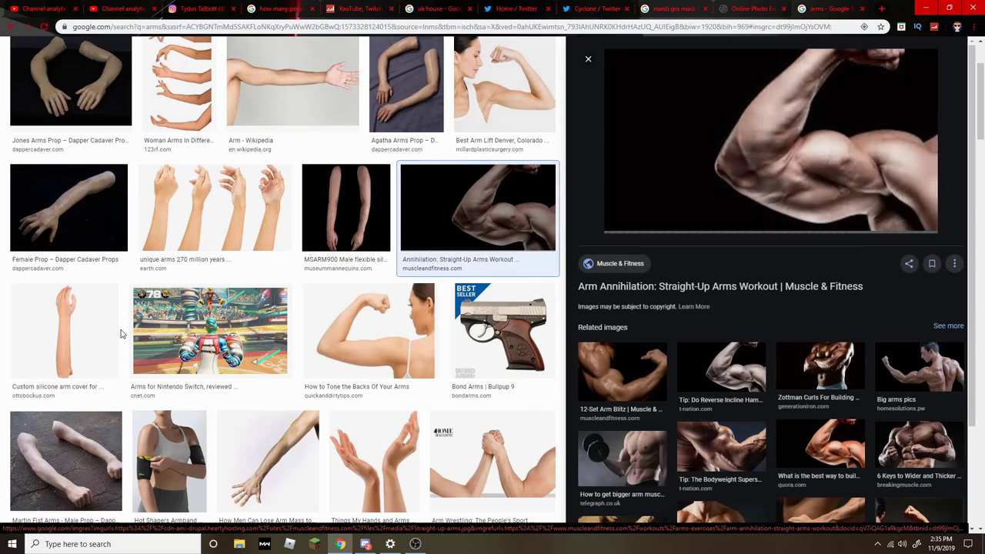
right_click(685, 197)
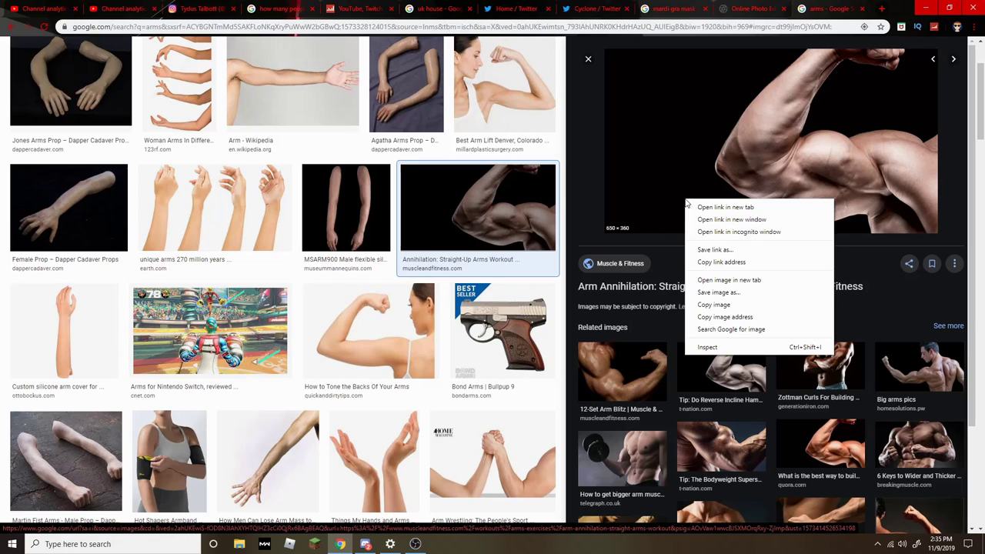
left_click(715, 291)
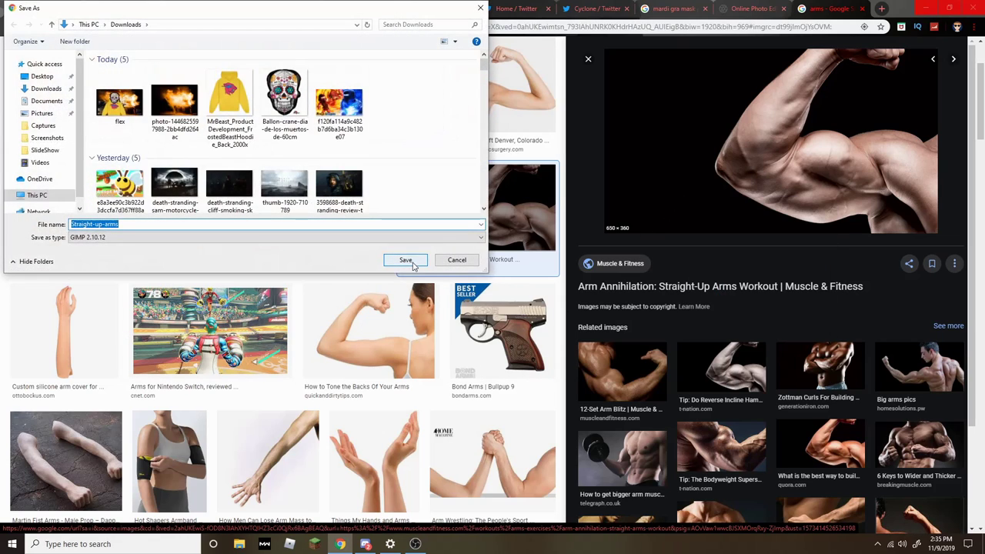
left_click(402, 257)
left_click(753, 9)
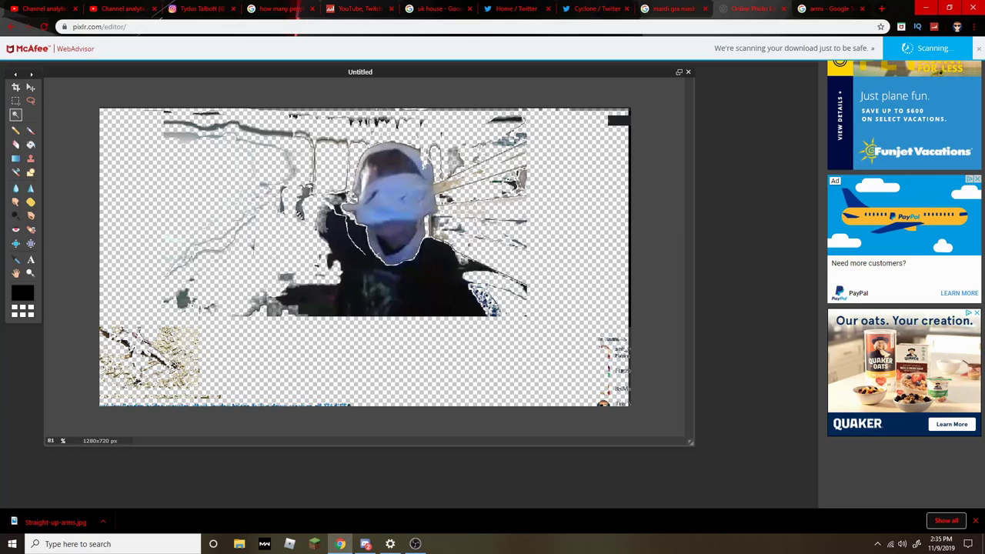
Open Straight-up-arms from Downloads, copy it, close it unsaved, and paste it onto the canvas
left_click(975, 521)
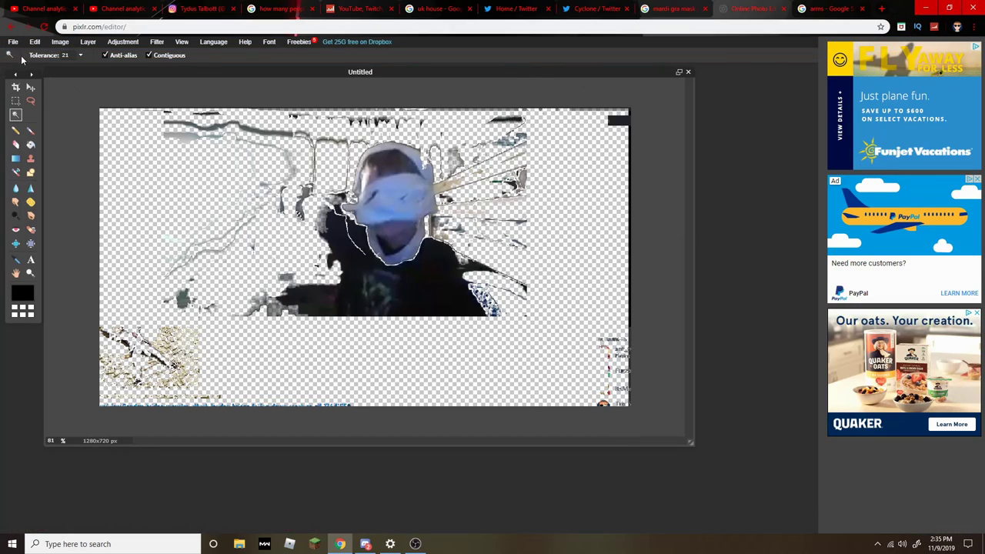
left_click(13, 41)
left_click(31, 63)
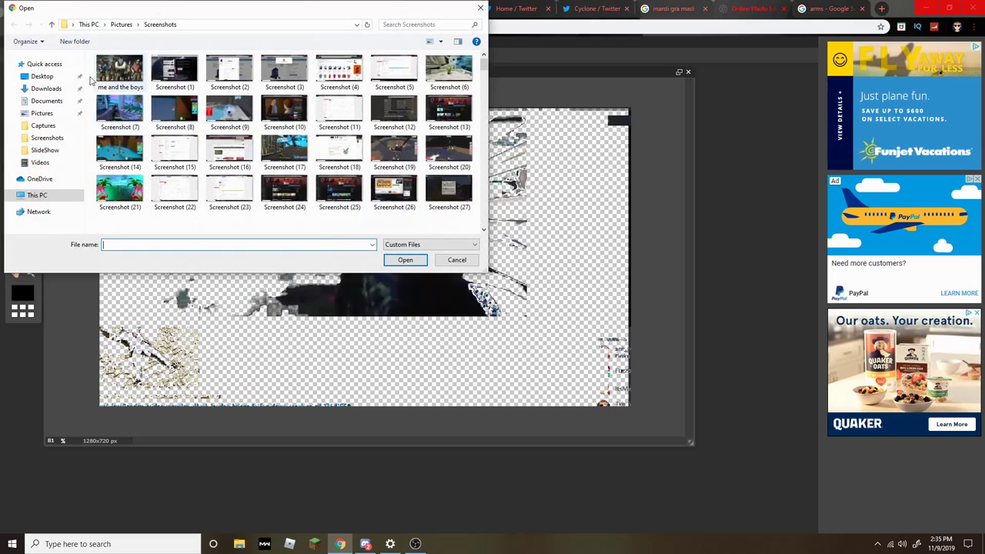
left_click(47, 88)
left_click(113, 94)
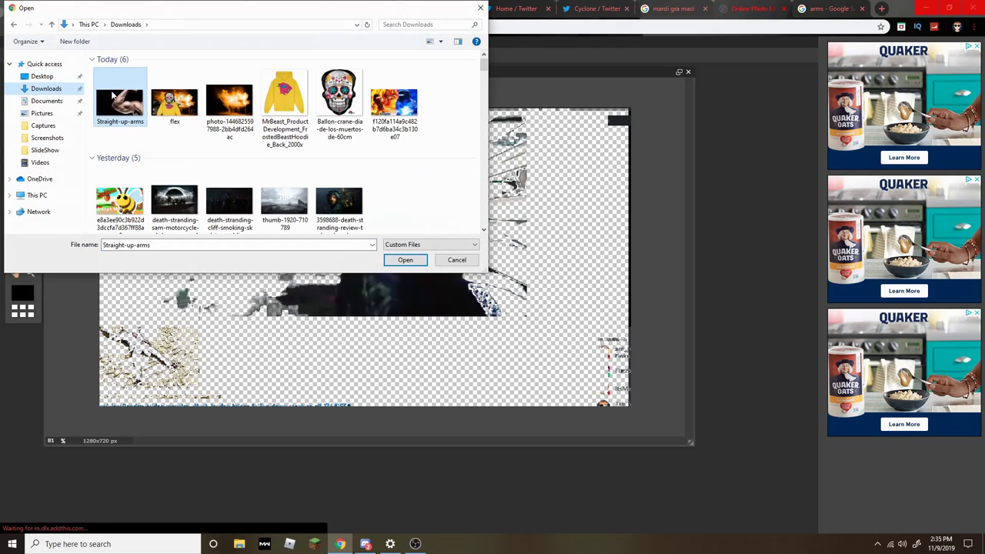
left_click(405, 259)
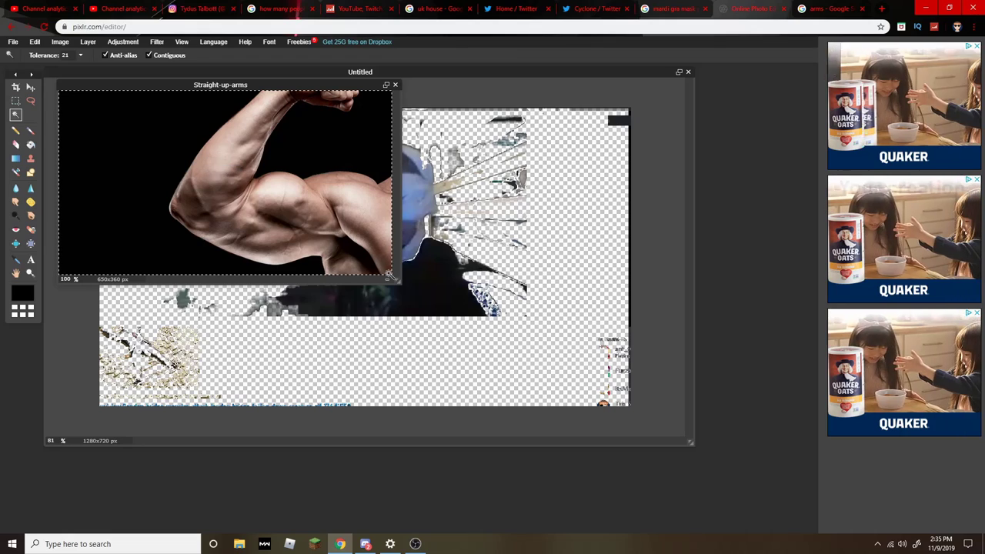
key("ctrl+a")
key("ctrl+c")
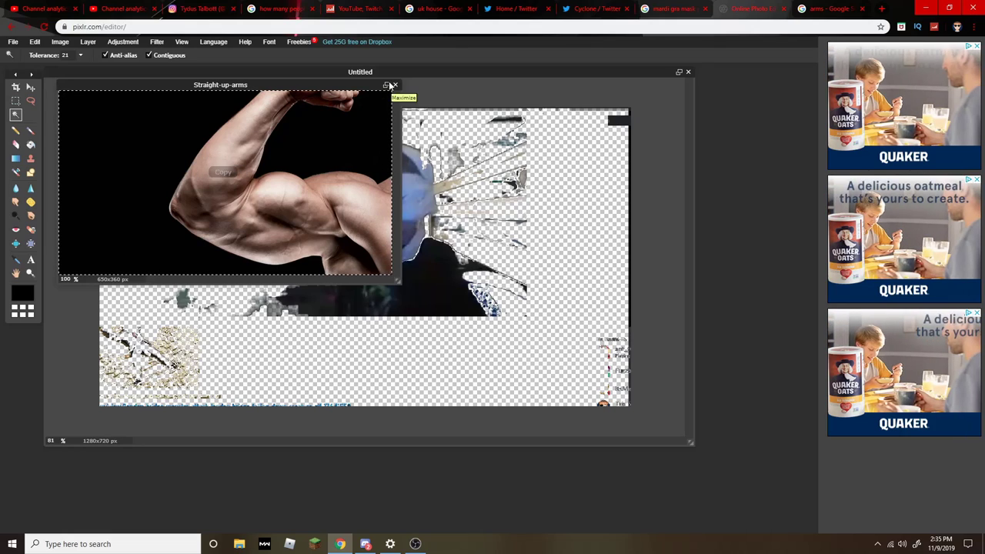
left_click(395, 84)
left_click(416, 304)
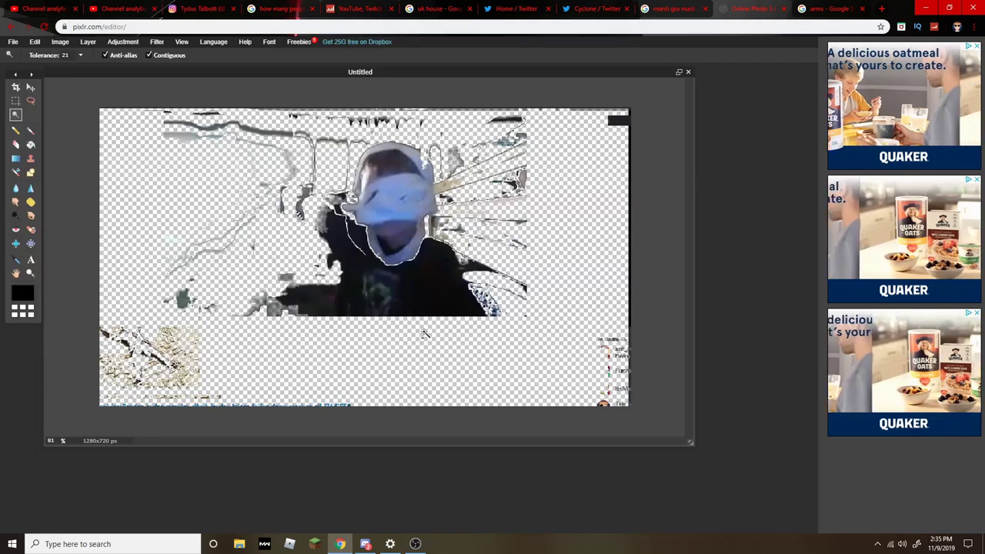
key("ctrl+v")
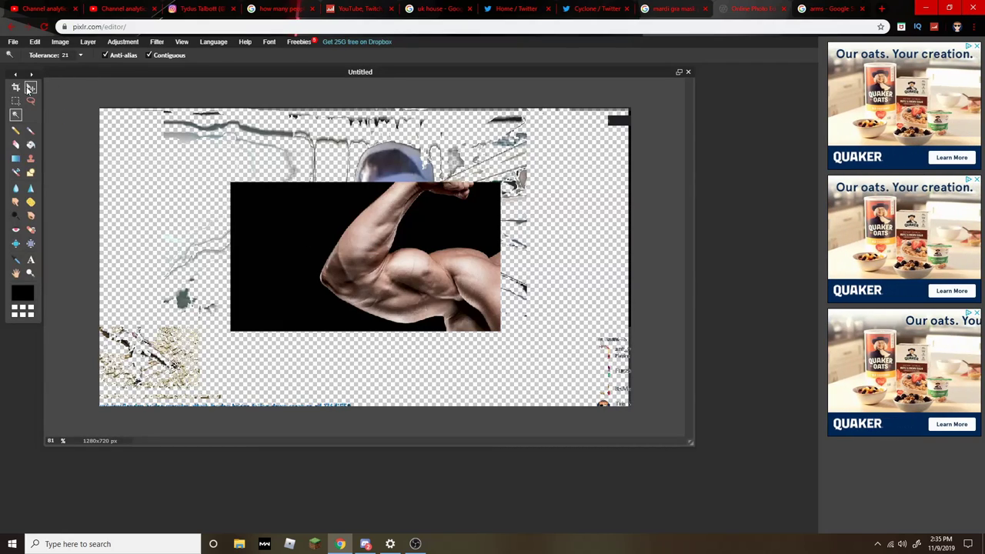
Magic-wand and delete the black background around the pasted arm
left_click(30, 88)
left_click(15, 115)
left_click(976, 48)
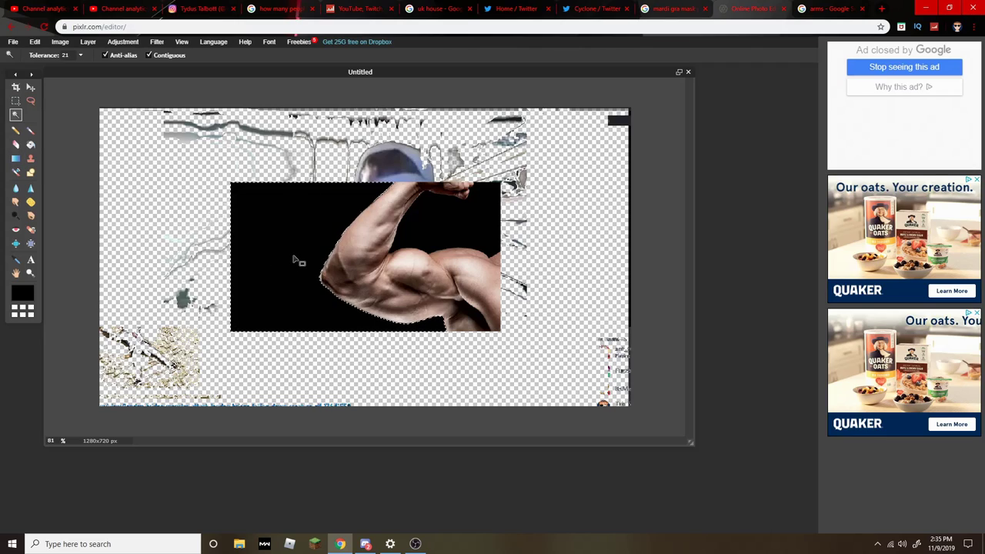
key("Delete")
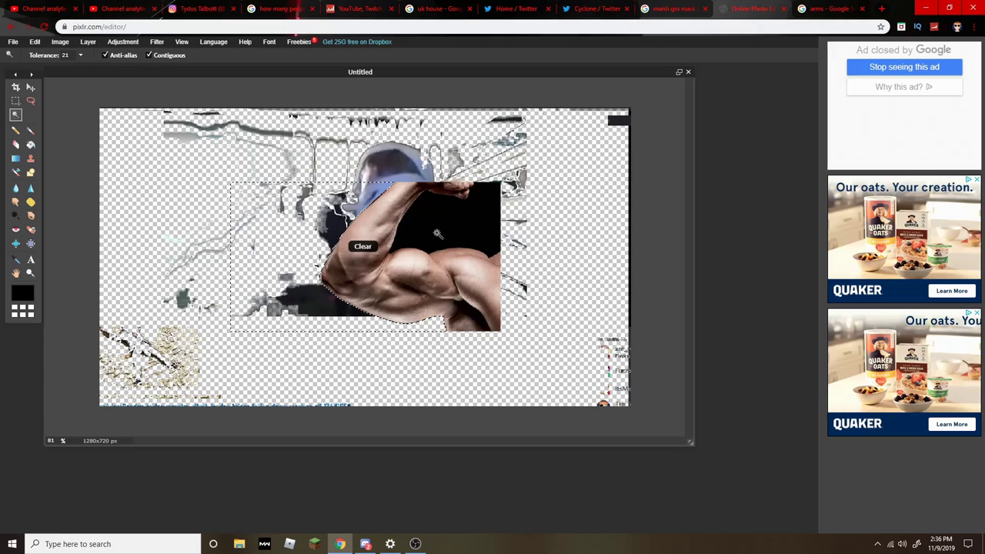
key("Delete")
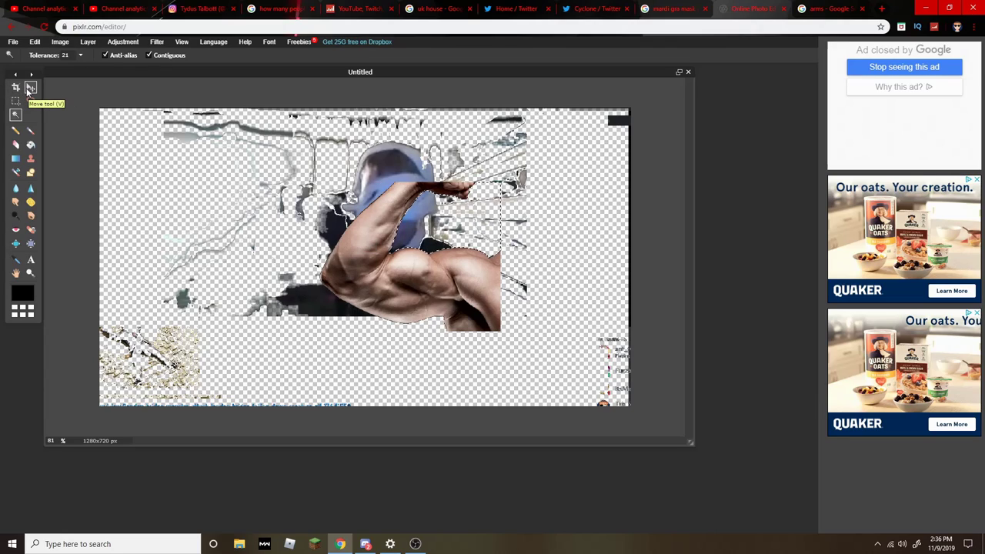
Start Free transform on the arm layer, confirming the pending changes prompt
left_click(34, 42)
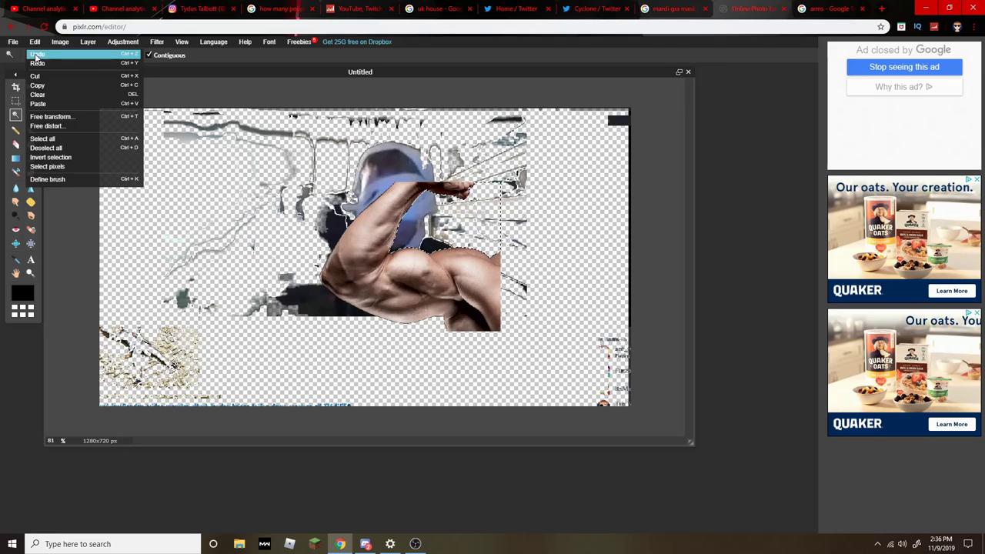
left_click(51, 117)
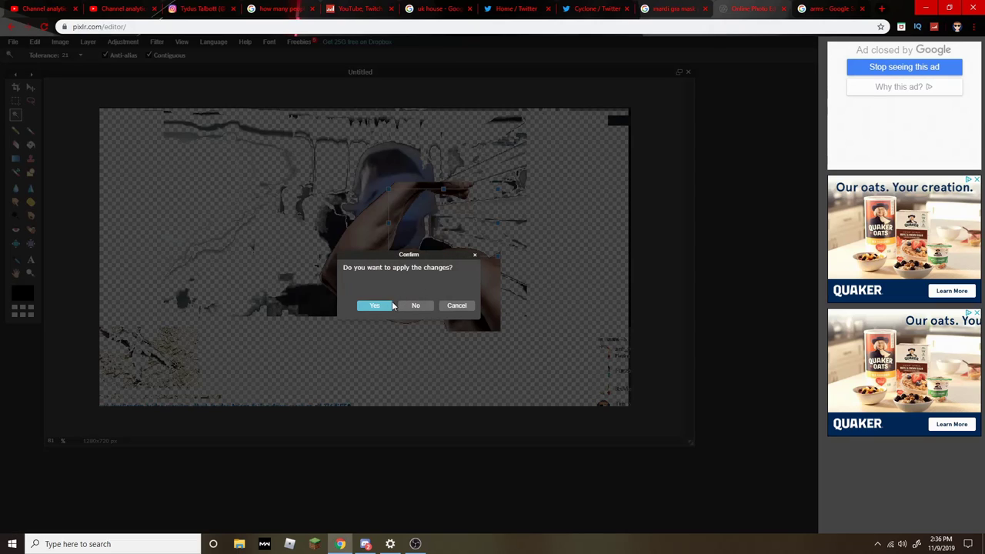
left_click(387, 305)
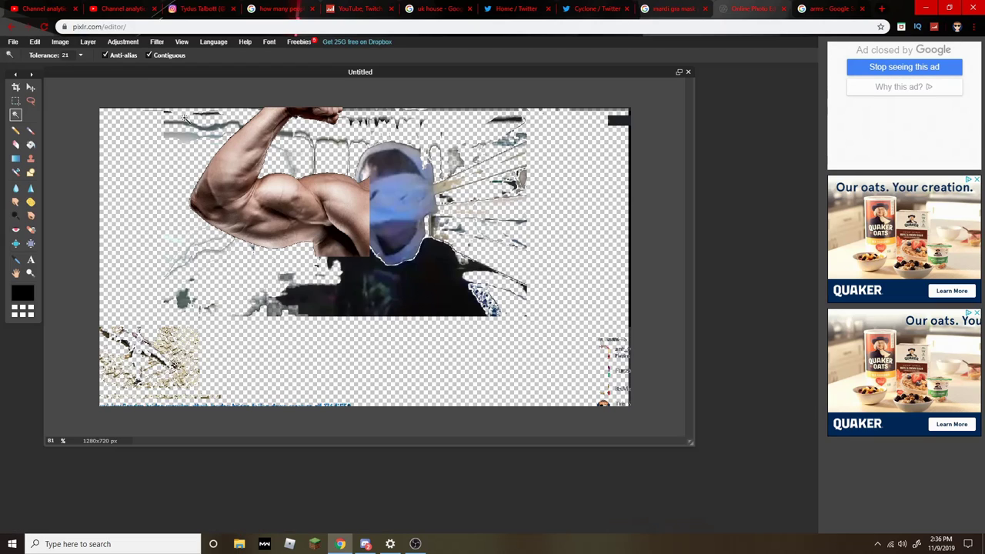
left_click(35, 42)
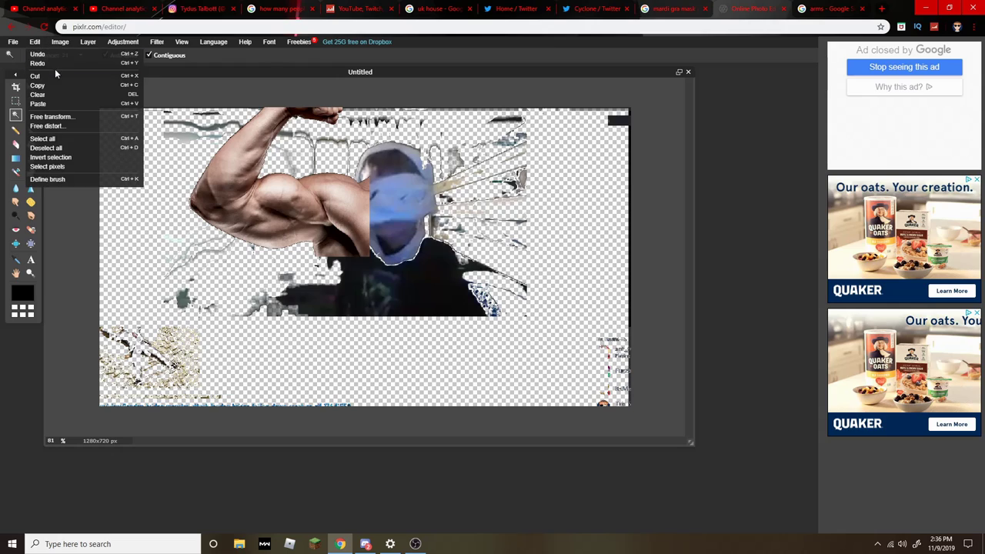
left_click(51, 117)
left_click(367, 232)
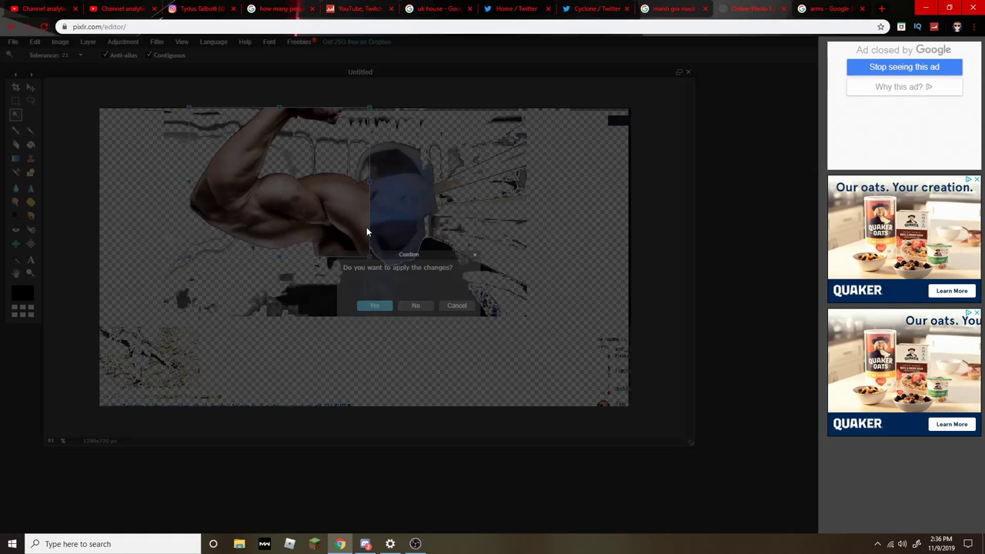
left_click(373, 307)
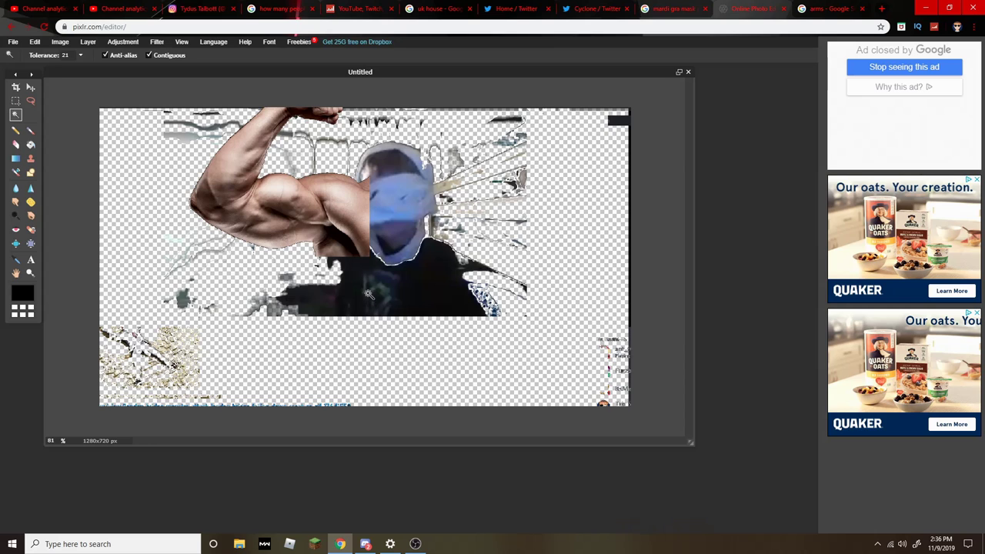
Free-transform the arm lower and further left beside the face and apply it
left_click(60, 42)
mouse_move(34, 41)
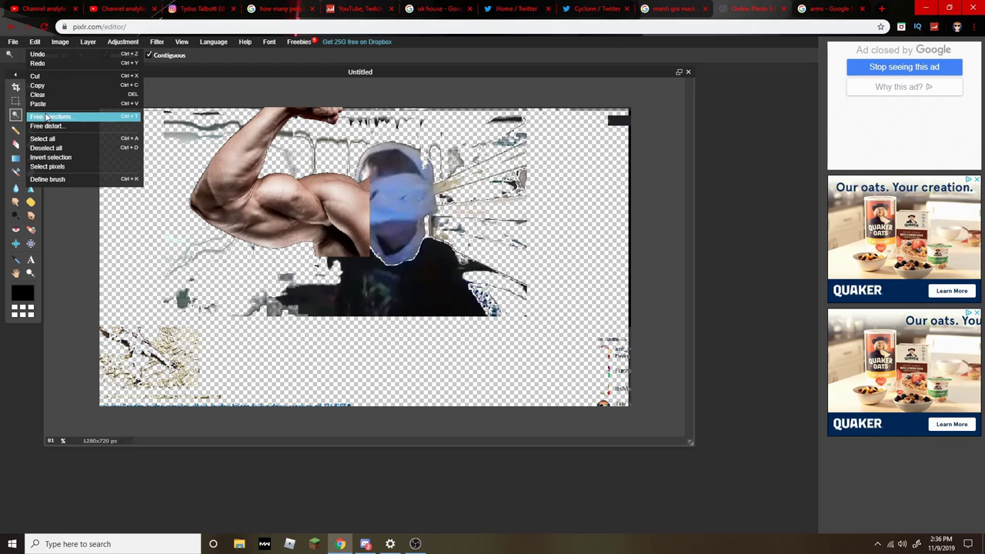
left_click(47, 117)
mouse_move(301, 213)
left_mouse_down()
mouse_move(266, 204)
mouse_move(299, 244)
mouse_move(292, 250)
left_mouse_up()
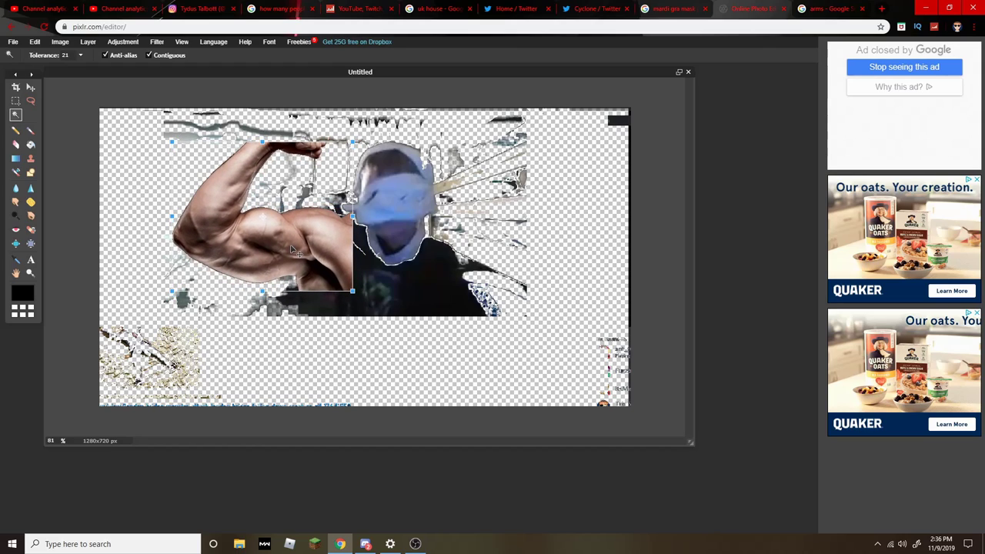
left_click(753, 346)
left_click(383, 307)
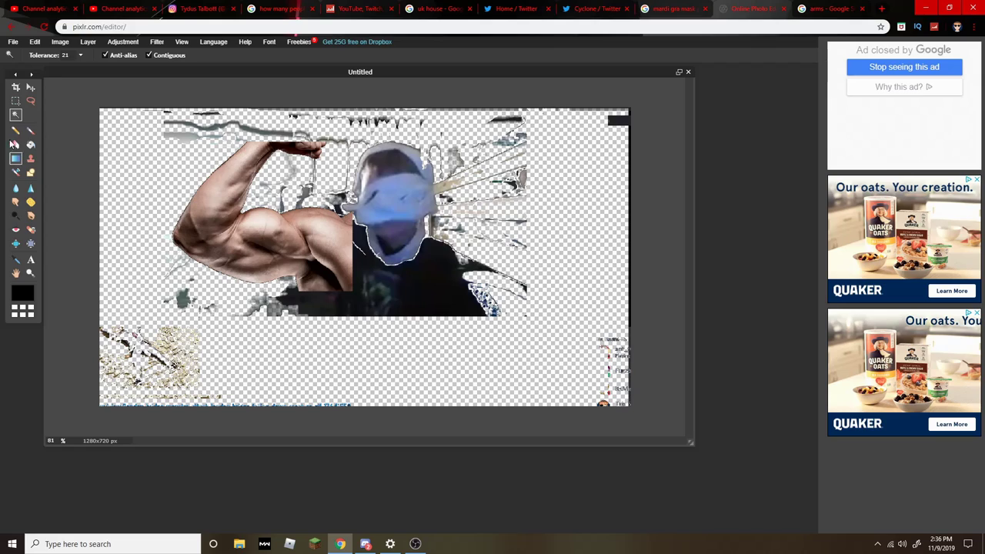
left_click(320, 289)
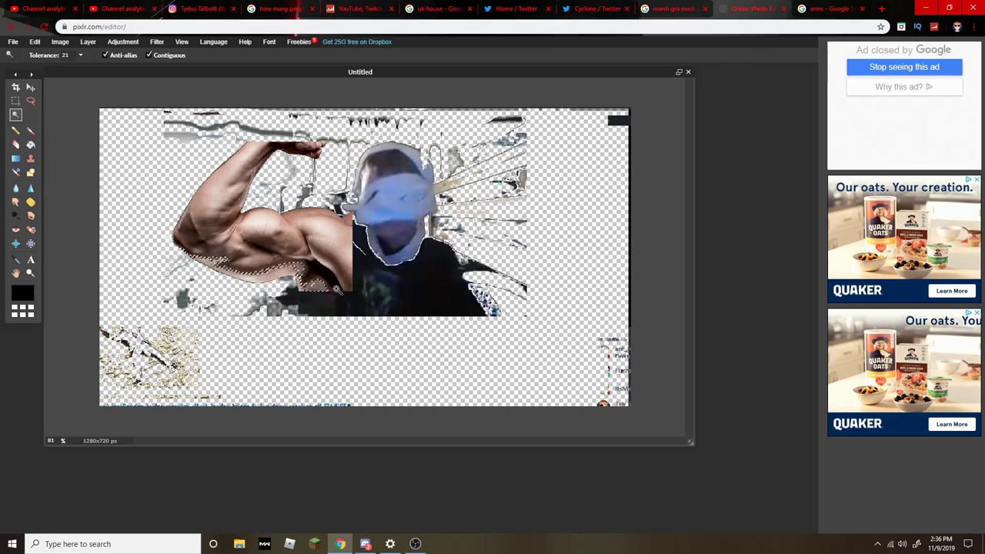
Zoom in and erase a patch along the top edge of the bicep with the Magic Wand
scroll(321, 289, "up", 1)
scroll(308, 281, "up", 1)
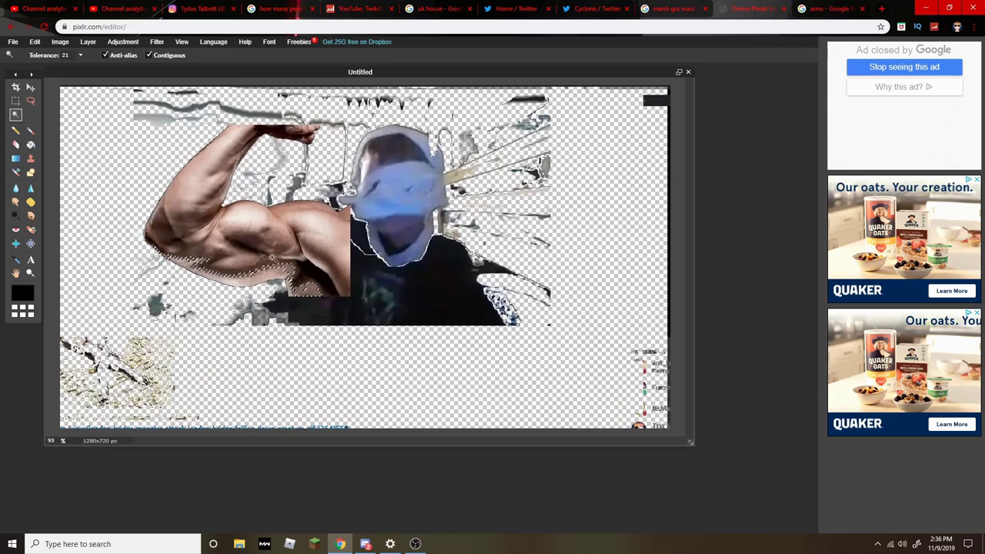
scroll(274, 258, "up", 1)
scroll(254, 292, "up", 1)
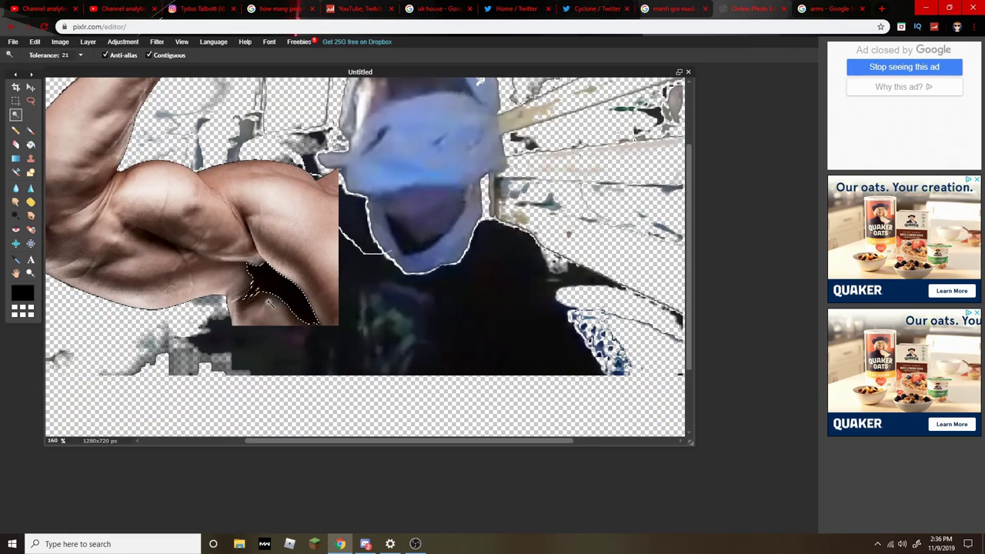
left_click(251, 294)
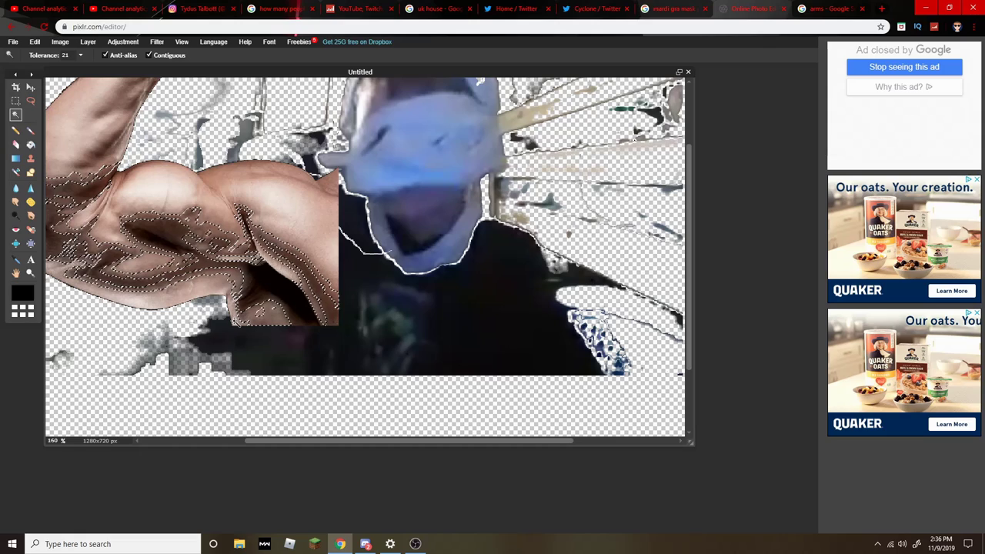
left_click(234, 319)
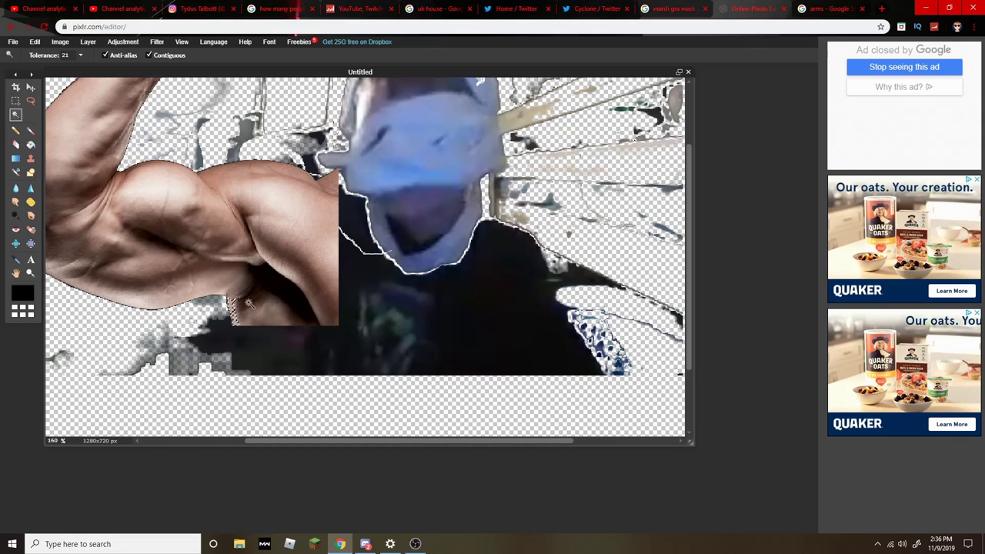
scroll(249, 303, "down", 1)
scroll(254, 299, "down", 1)
scroll(318, 305, "down", 1)
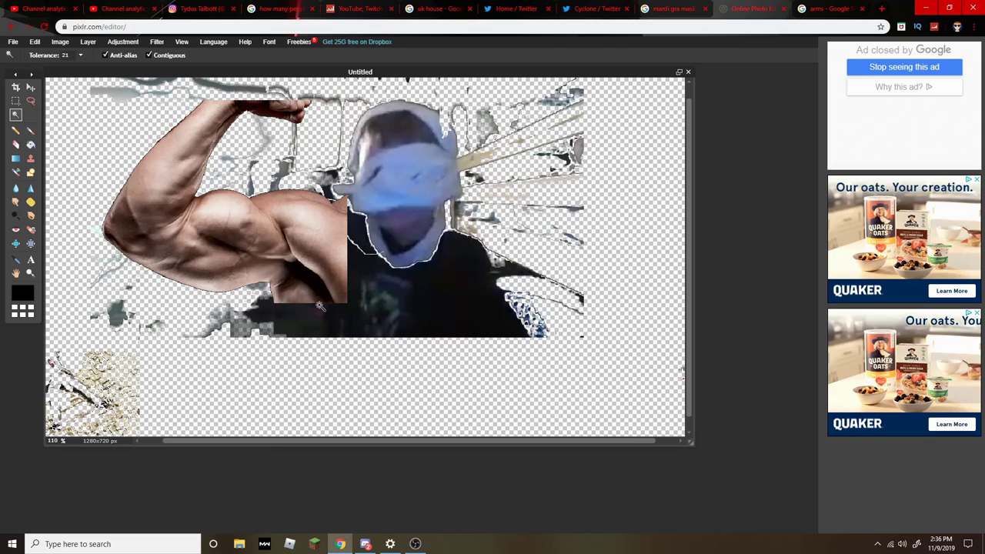
left_click(316, 231)
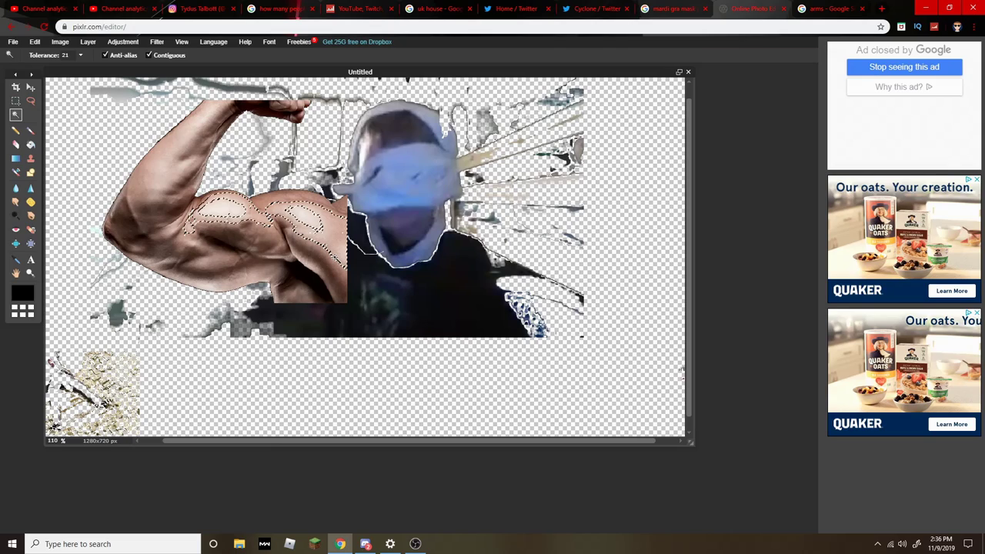
left_click(339, 205)
key("Delete")
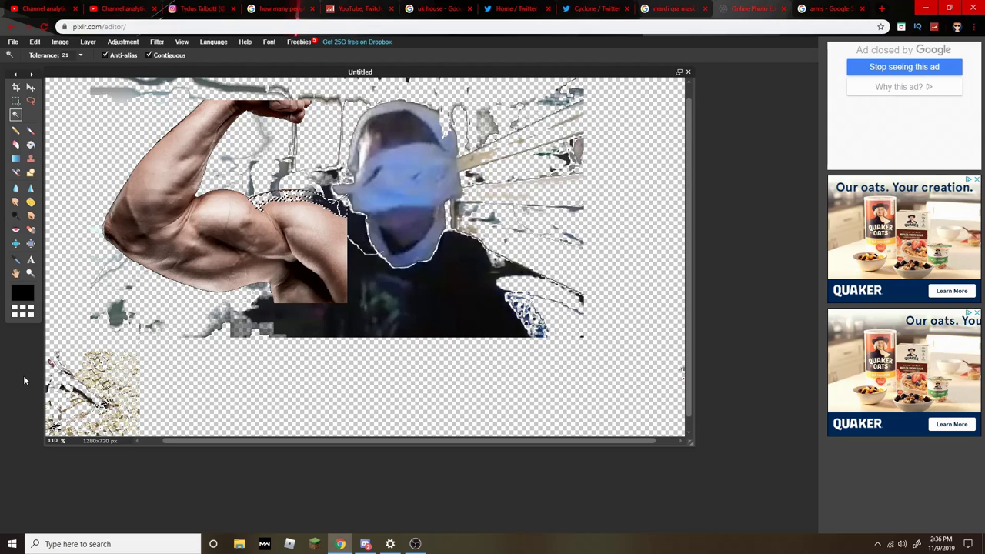
With the Move tool selected, shift the image window further right
left_click(29, 89)
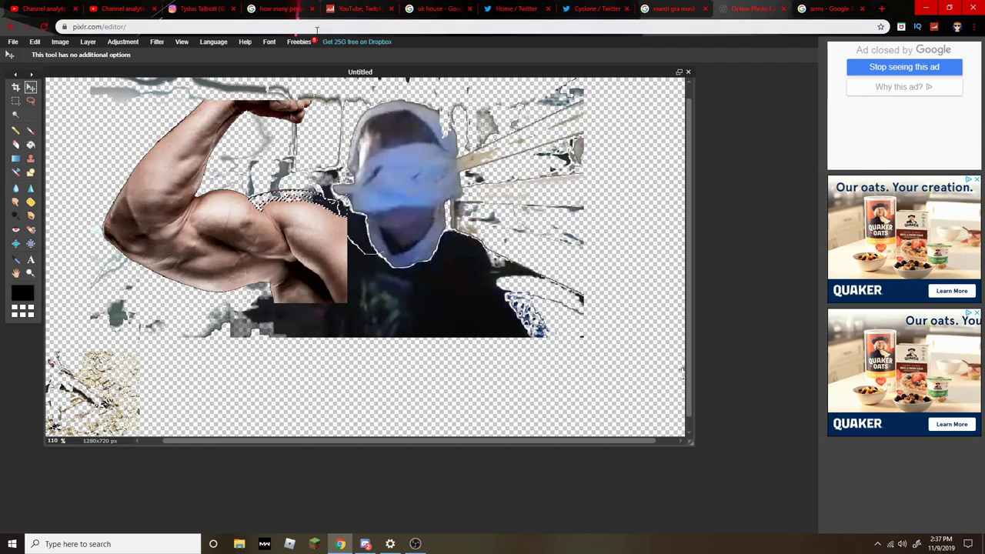
scroll(423, 162, "up", 1)
scroll(400, 177, "up", 2)
scroll(384, 189, "up", 1)
scroll(375, 196, "up", 2)
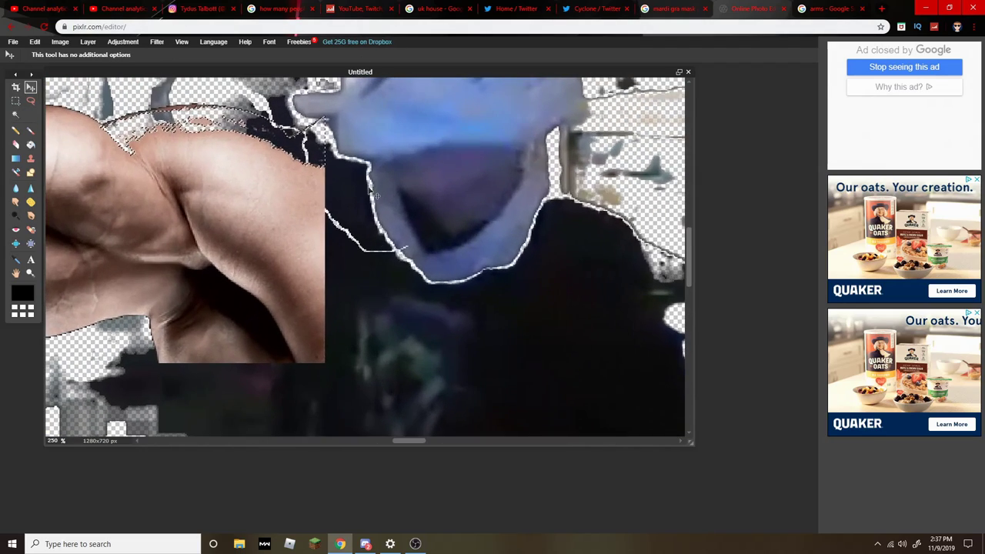
scroll(375, 195, "down", 3)
scroll(388, 189, "down", 3)
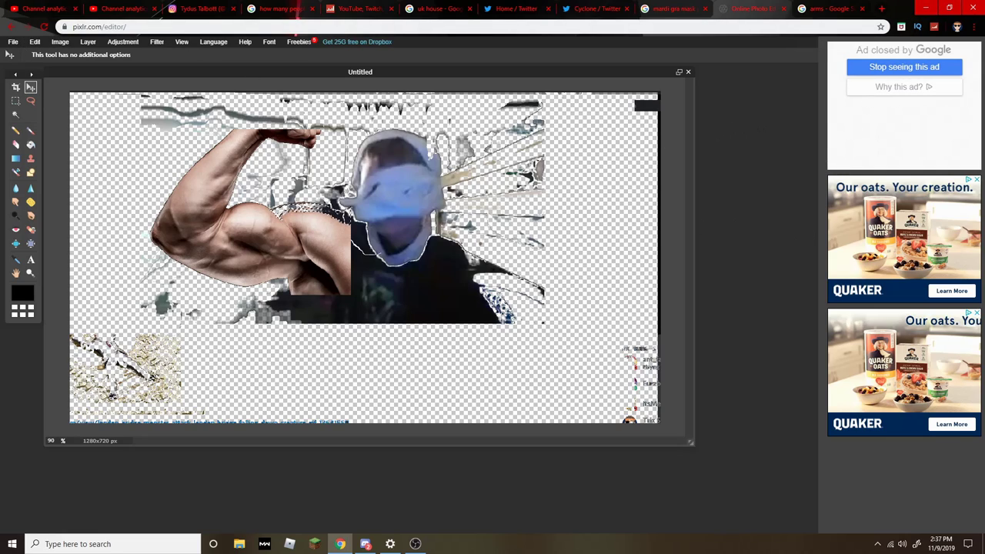
left_click(17, 229)
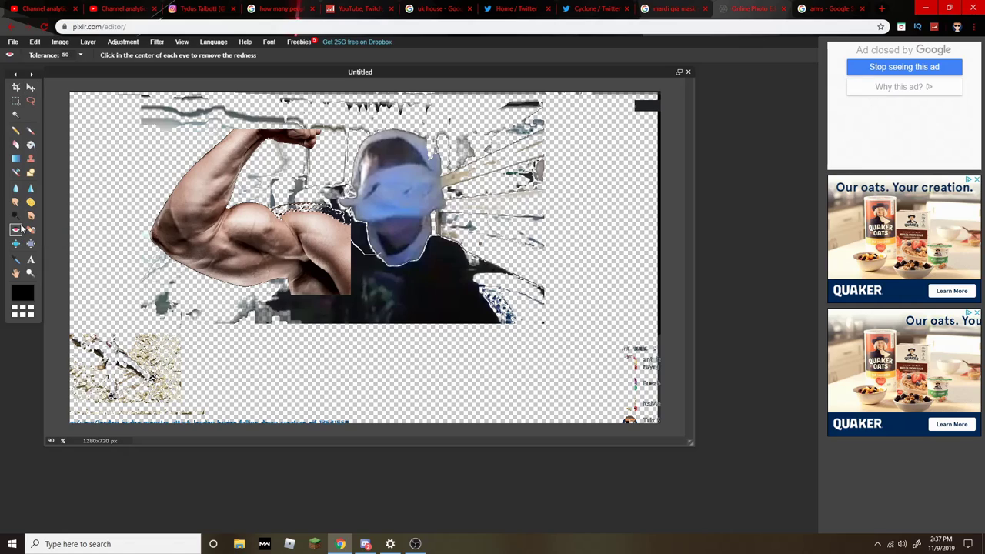
left_click(30, 87)
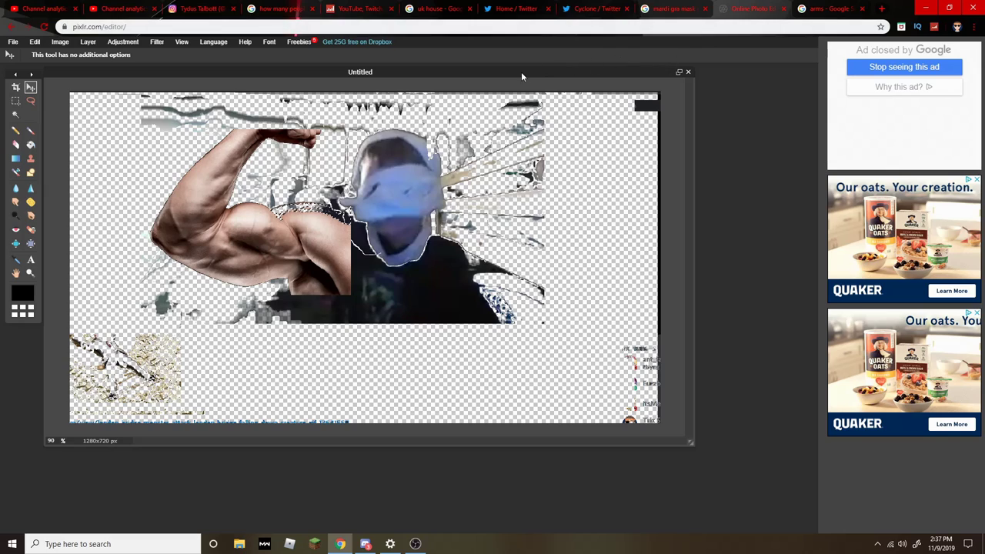
left_click_drag(521, 72, 581, 76)
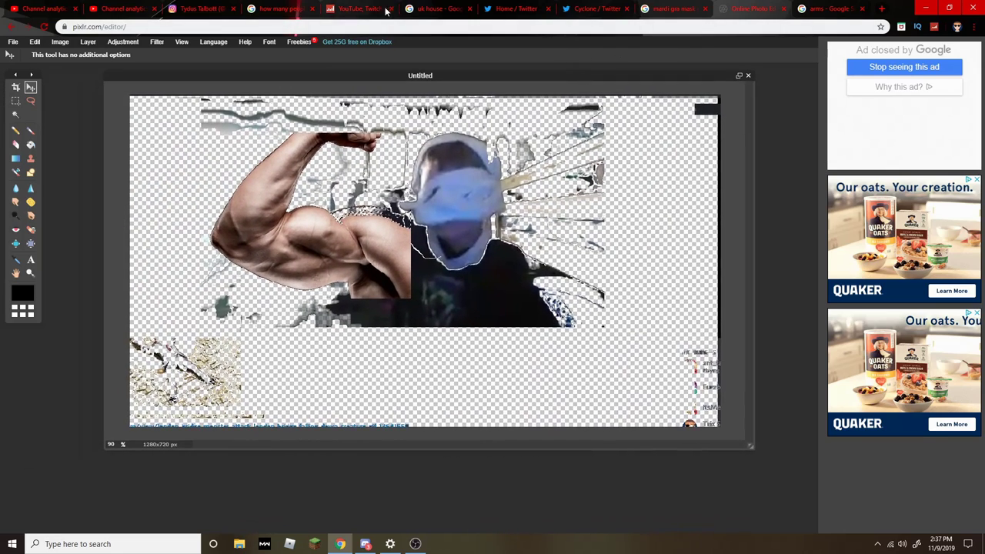
left_click(40, 42)
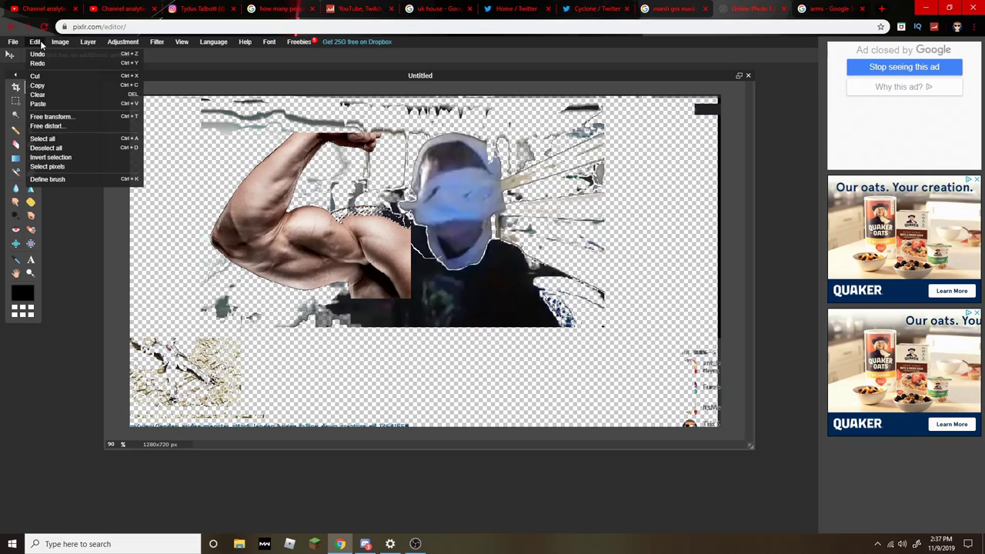
left_click(142, 305)
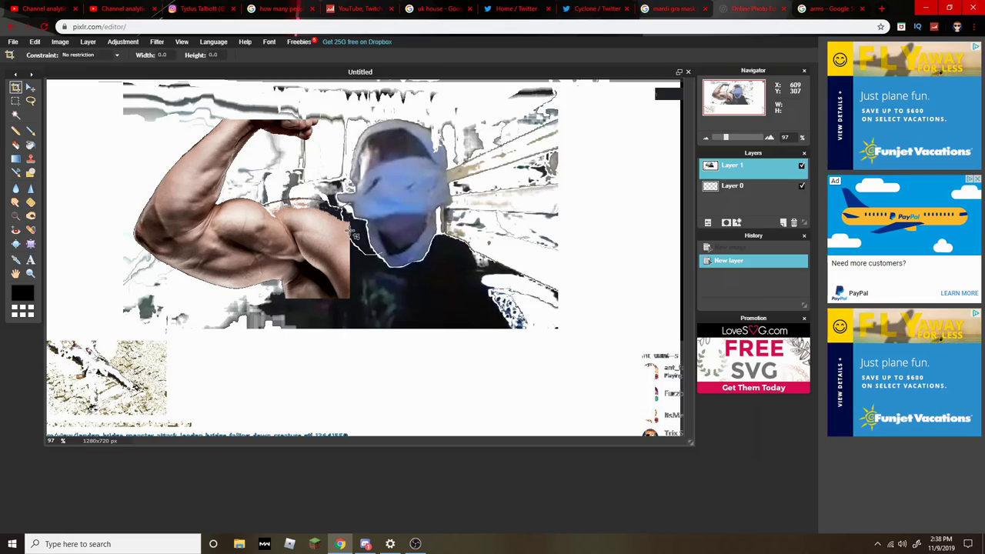
Search Google Images for 'minecraft hoodie'
left_click(820, 8)
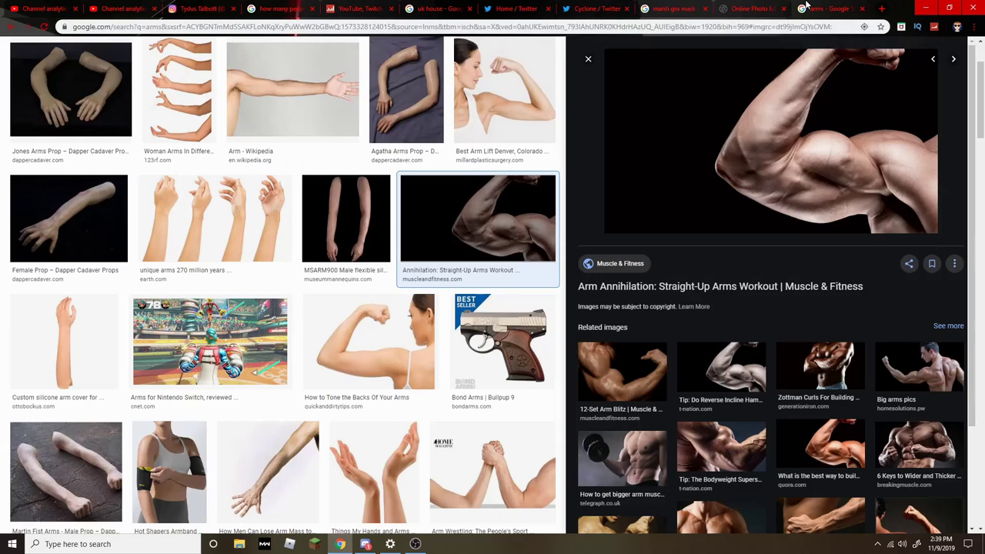
left_click(585, 27)
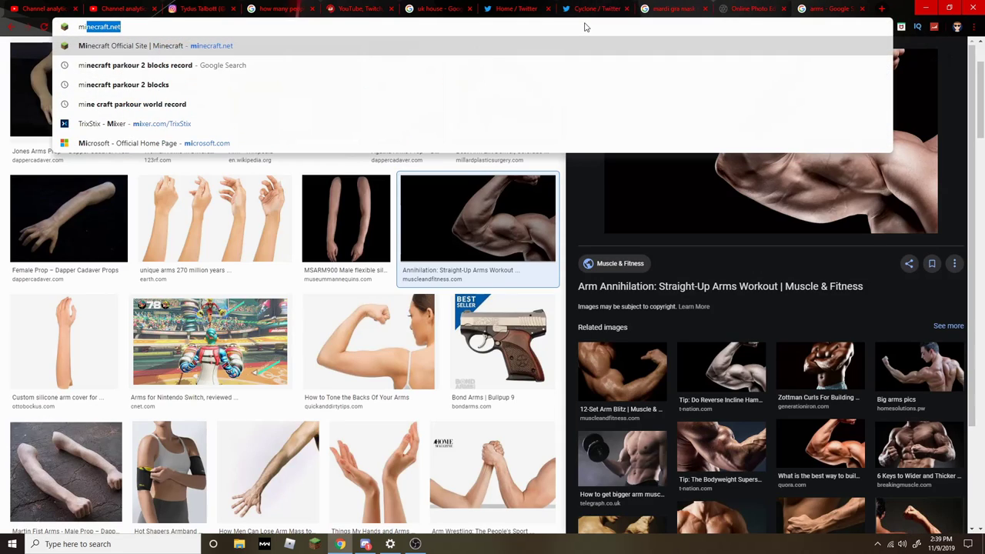
type("minecraft")
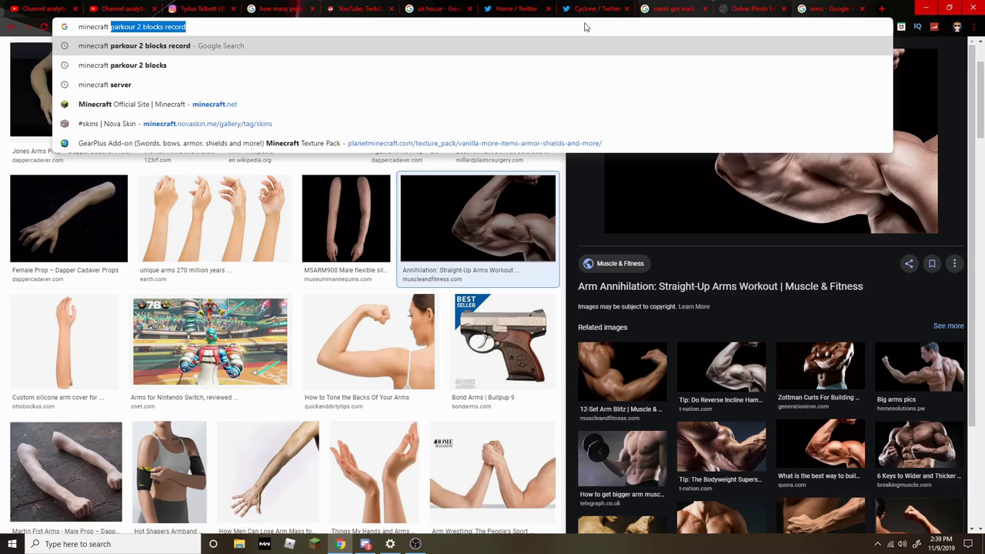
type(" hoodie")
key("Return")
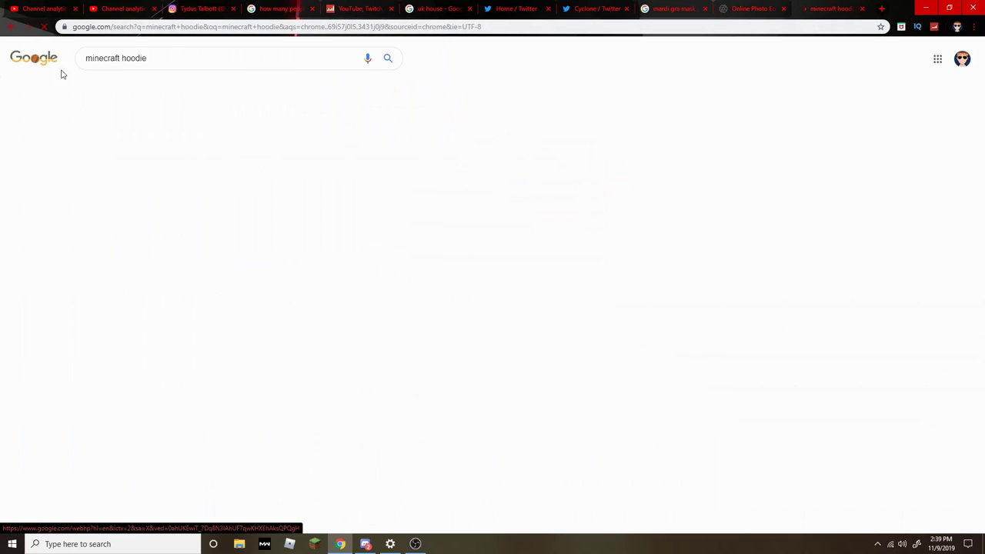
left_click(173, 88)
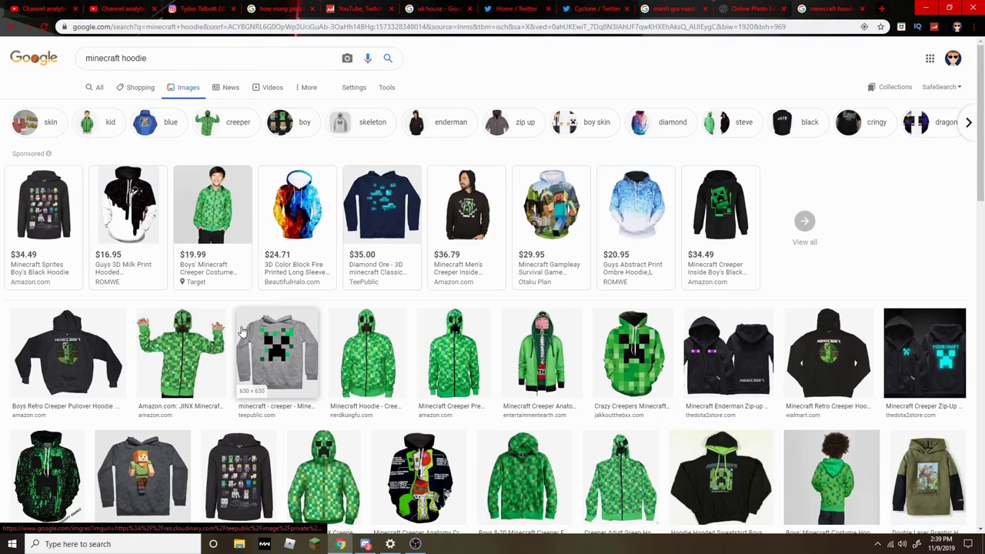
Scroll the results and open the creeper hoodie mirror selfie in a larger preview
scroll(246, 308, "down", 2)
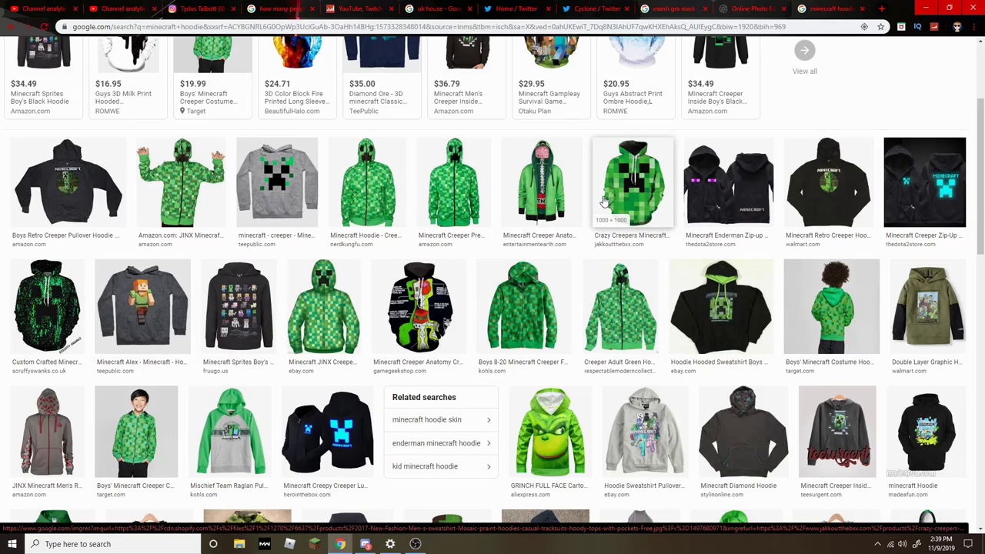
scroll(605, 200, "down", 5)
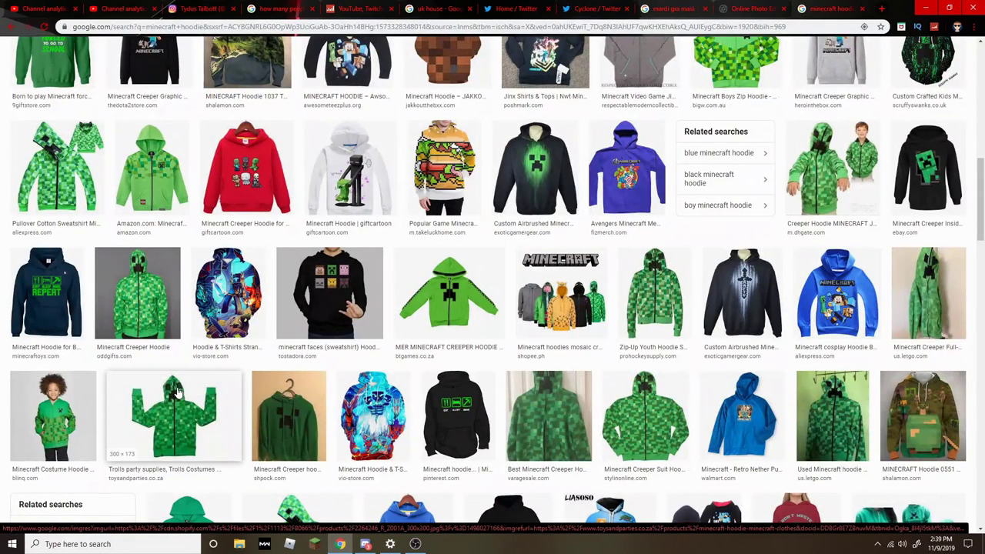
scroll(167, 394, "down", 2)
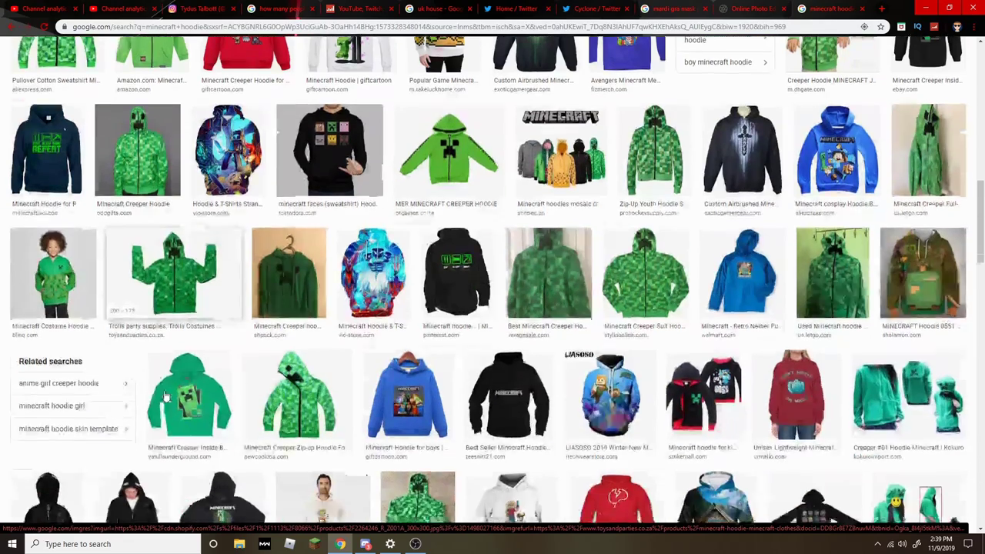
scroll(171, 383, "down", 2)
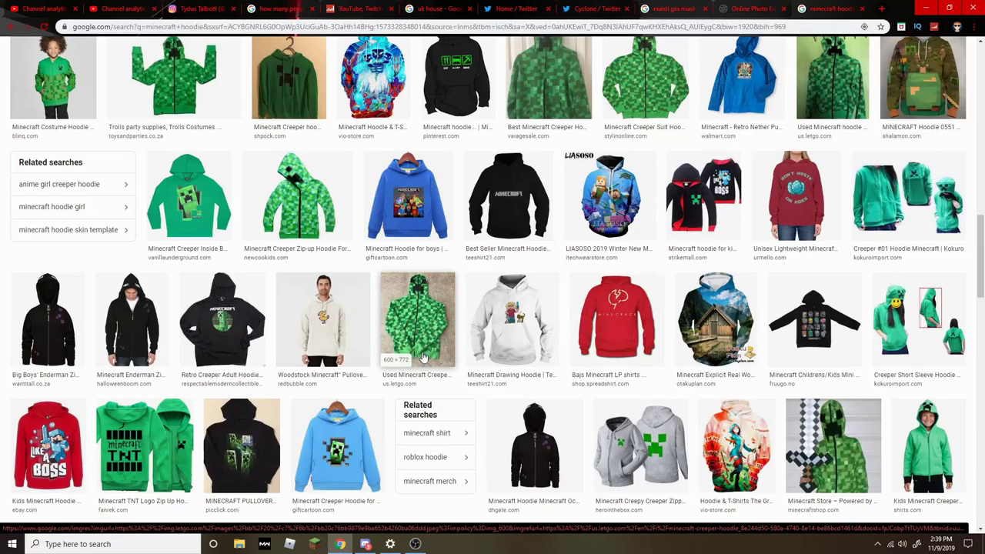
scroll(423, 358, "down", 2)
scroll(421, 356, "down", 2)
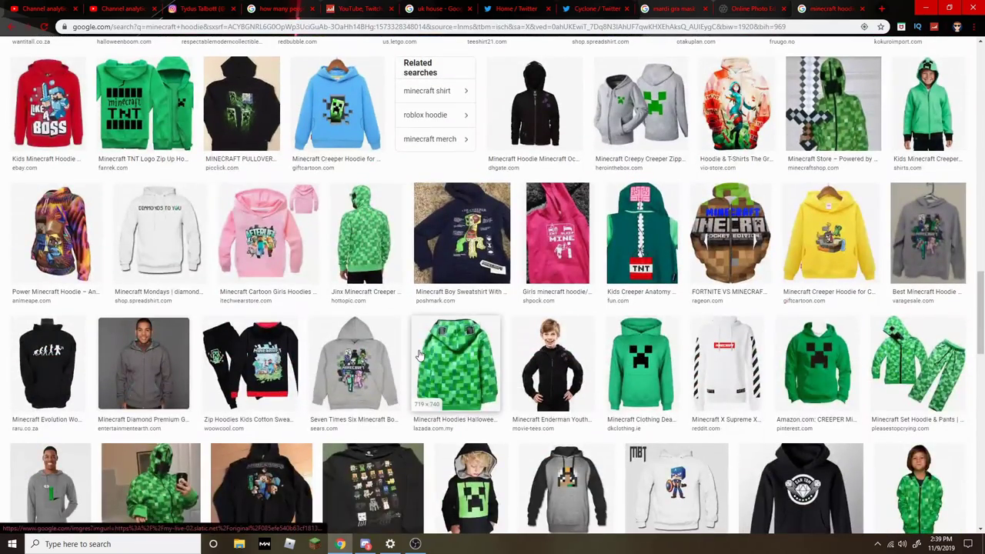
scroll(420, 355, "down", 2)
scroll(391, 352, "down", 3)
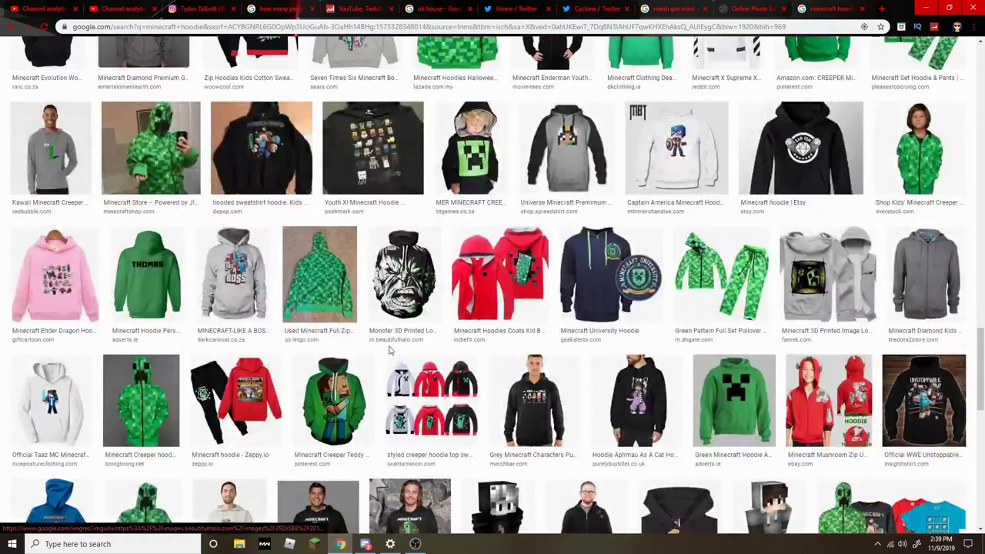
scroll(231, 331, "up", 3)
left_click(187, 322)
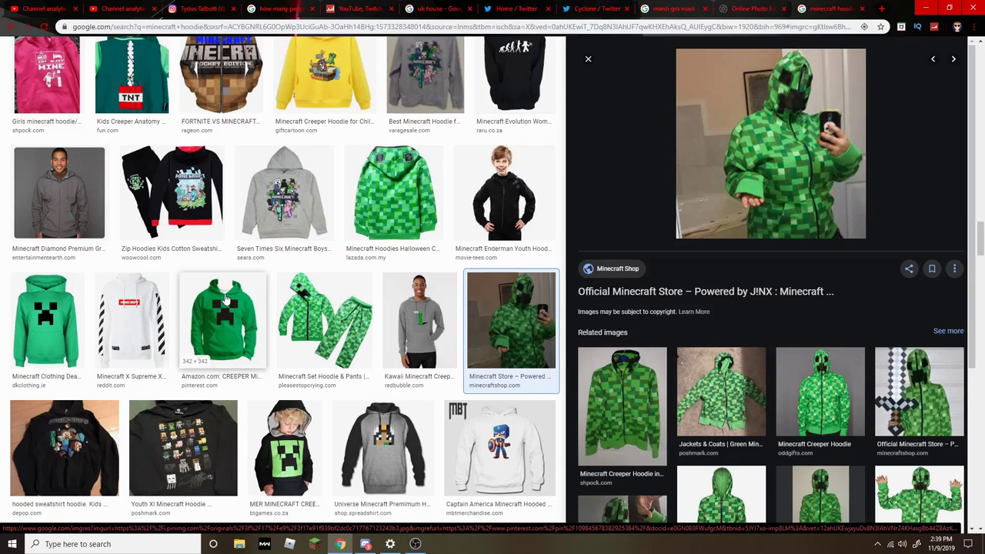
Save the creeper hoodie selfie to Downloads and return to the Pixlr tab
right_click(729, 180)
left_click(758, 271)
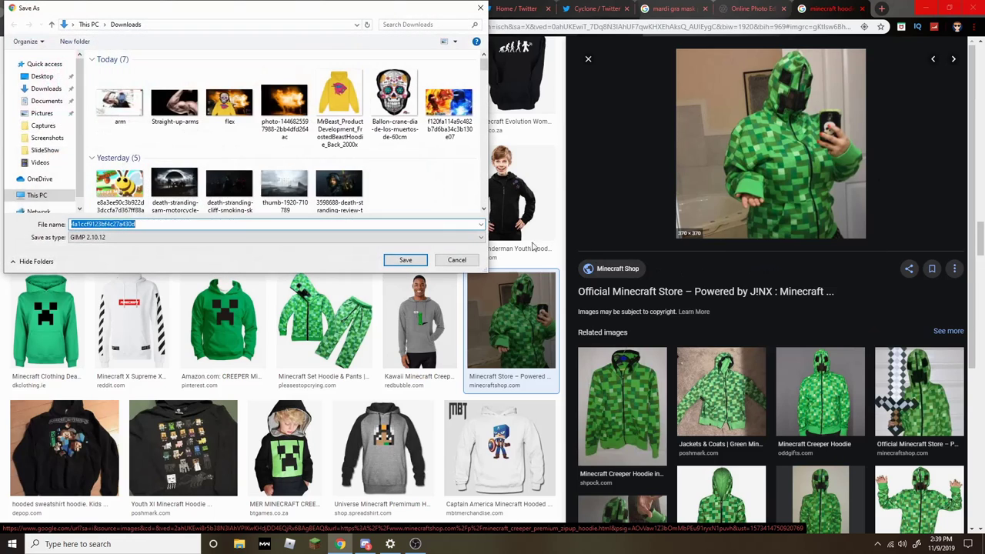
left_click(417, 260)
left_click(741, 9)
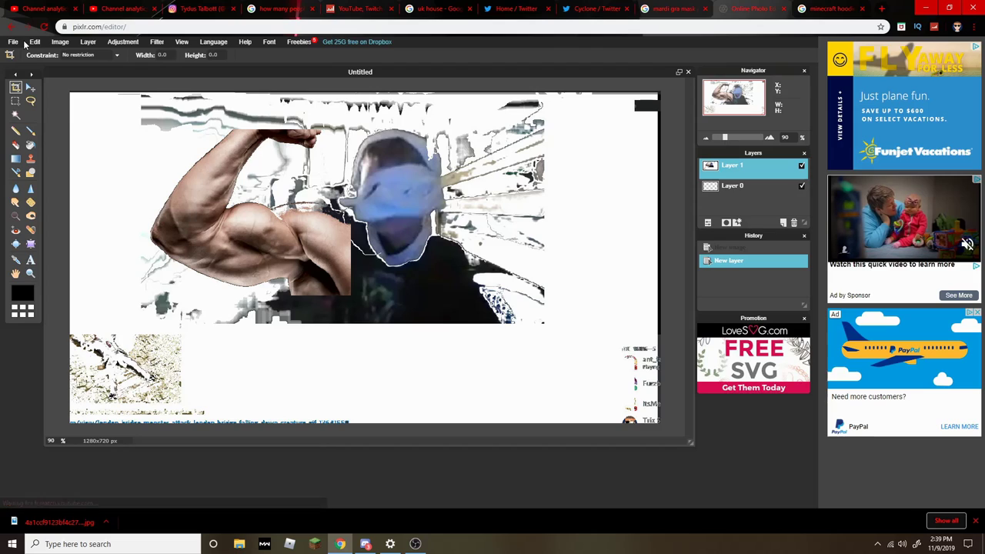
Make Layer 0 active and open the downloaded hoodie JPG in Pixlr
left_click(35, 42)
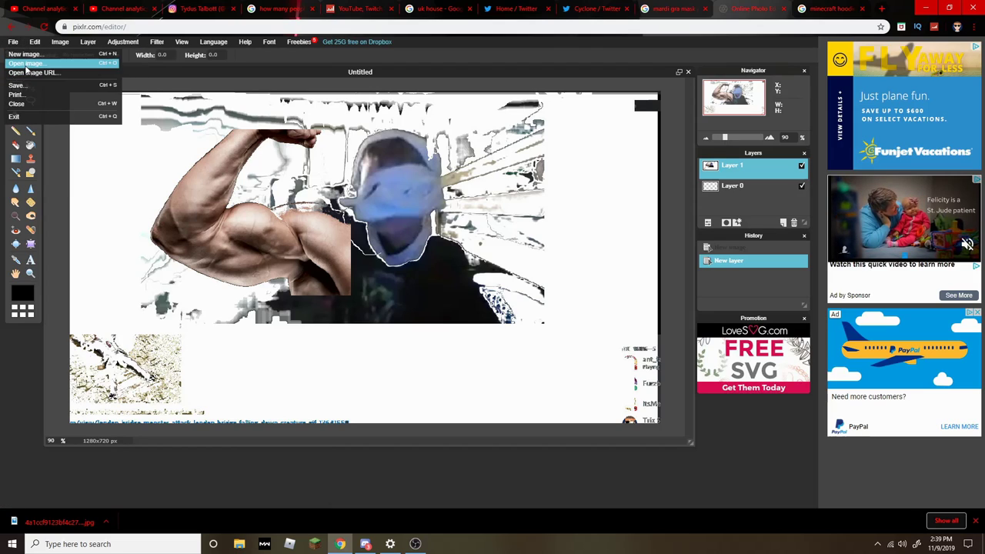
left_click(31, 64)
double_click(115, 96)
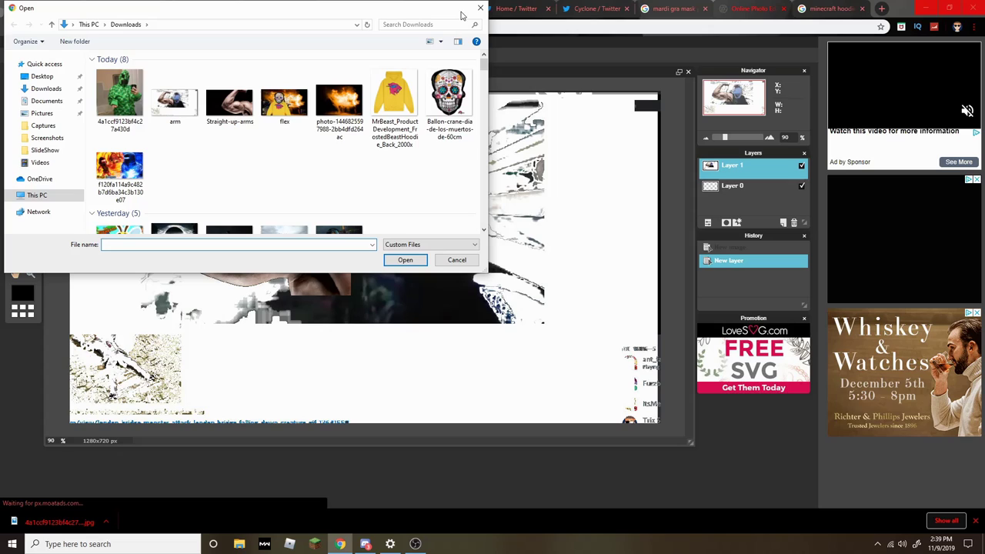
left_click(739, 185)
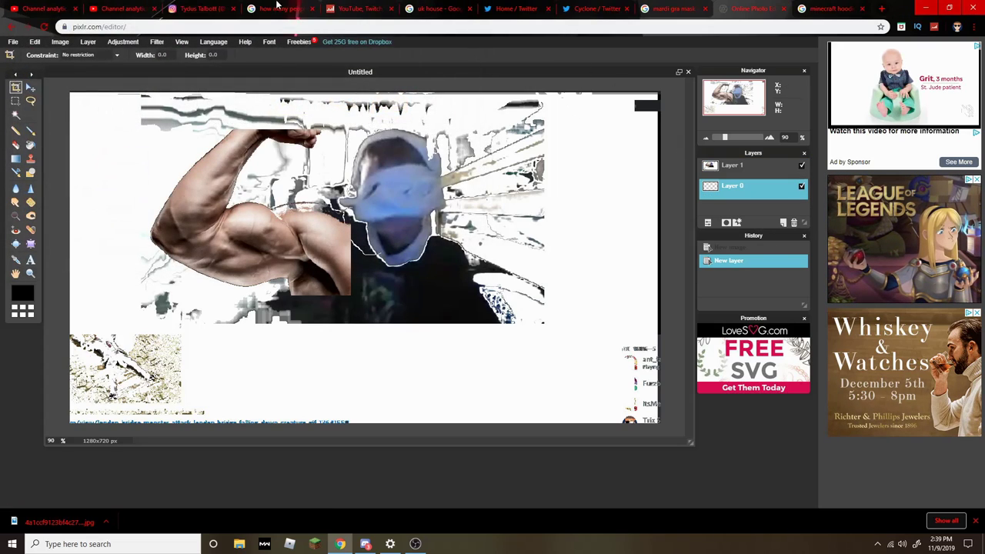
left_click(13, 41)
left_click(31, 63)
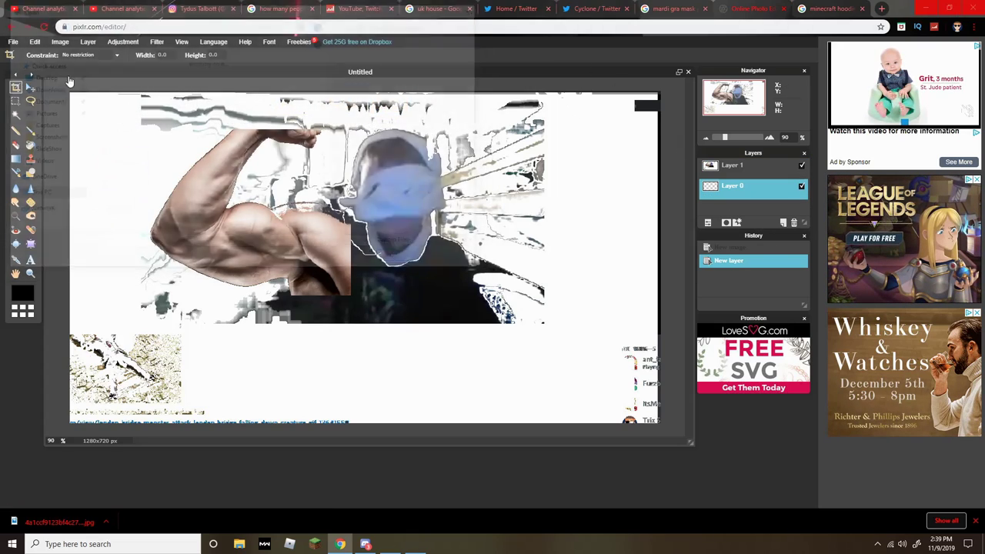
left_click(404, 259)
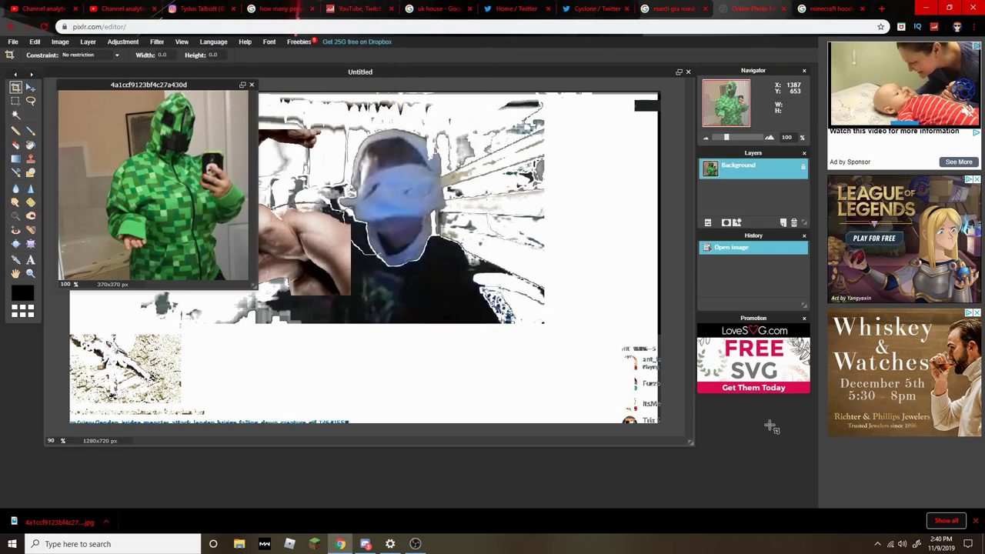
left_click(974, 522)
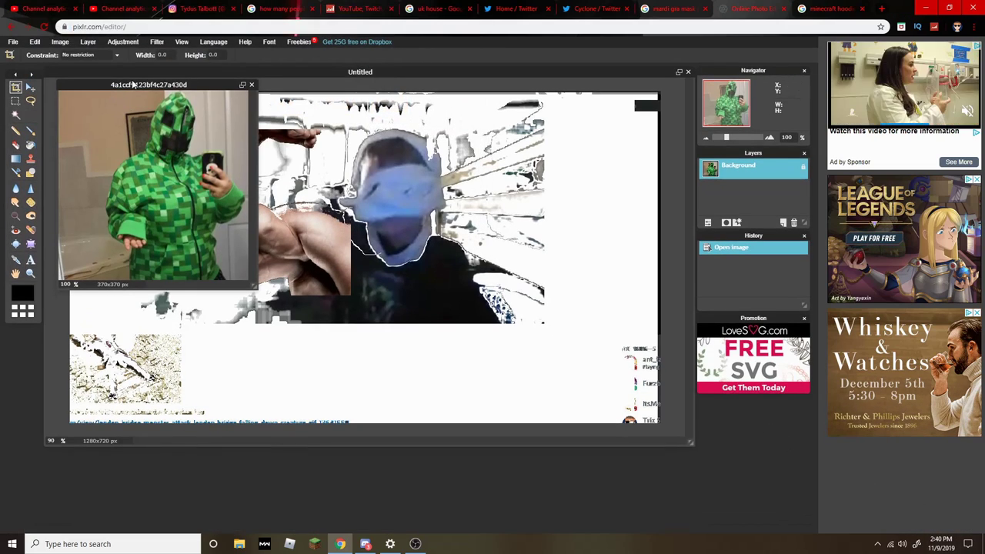
Copy the whole hoodie photo and close its window without saving
mouse_move(135, 96)
left_mouse_down()
mouse_move(294, 130)
mouse_move(299, 158)
left_mouse_up()
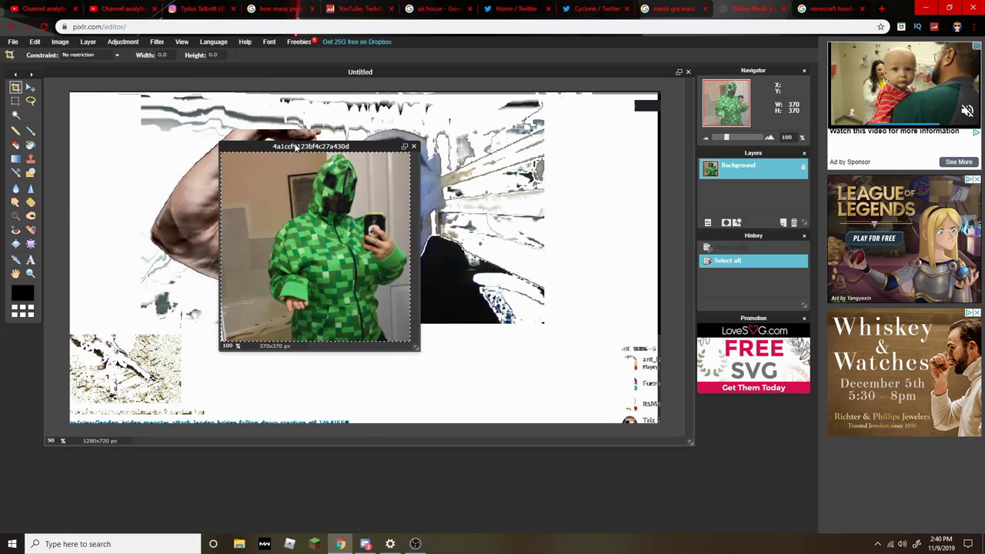
key("ctrl+a")
key("ctrl+c")
left_click(414, 146)
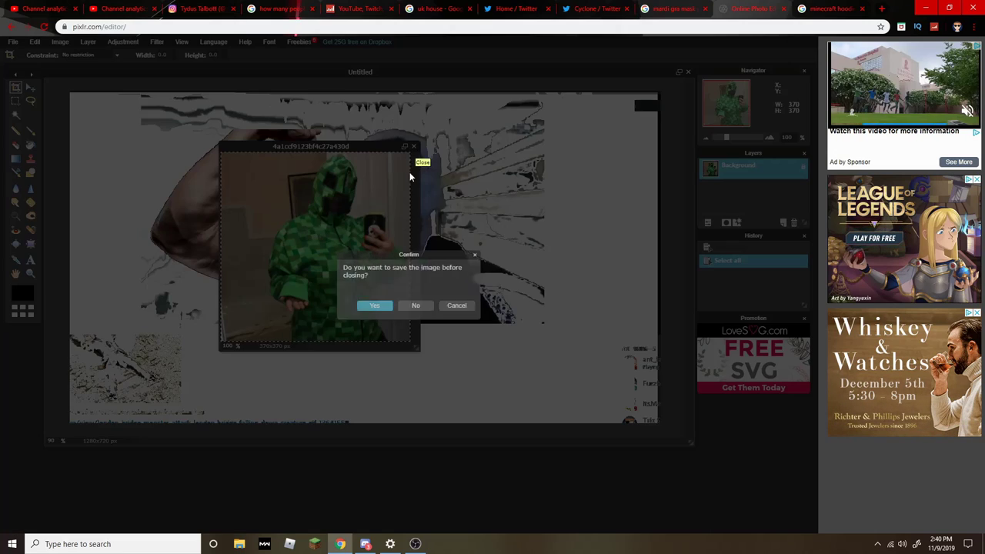
left_click(416, 305)
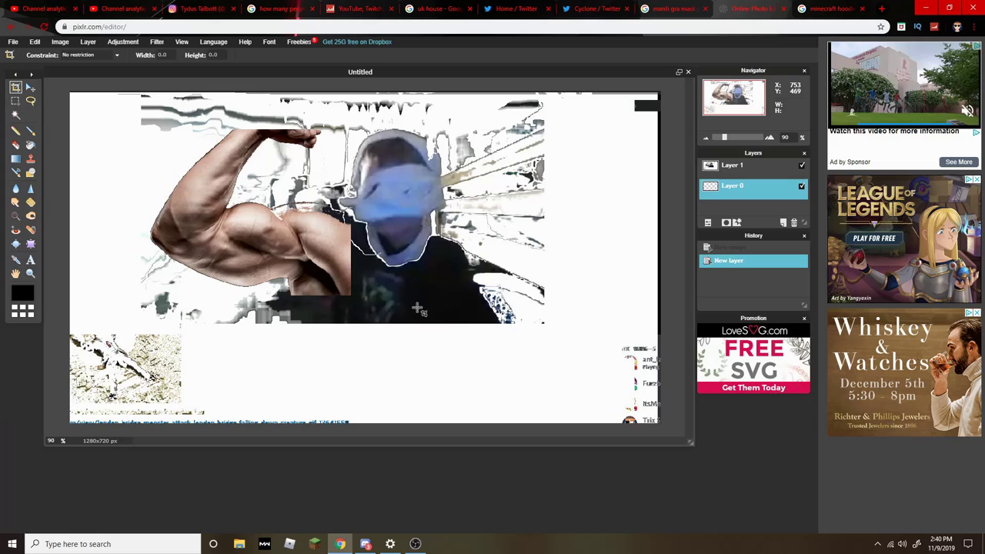
Raise Layer 2 to the top, then Free-transform the hoodie photo larger and lower over the centre
left_click(13, 42)
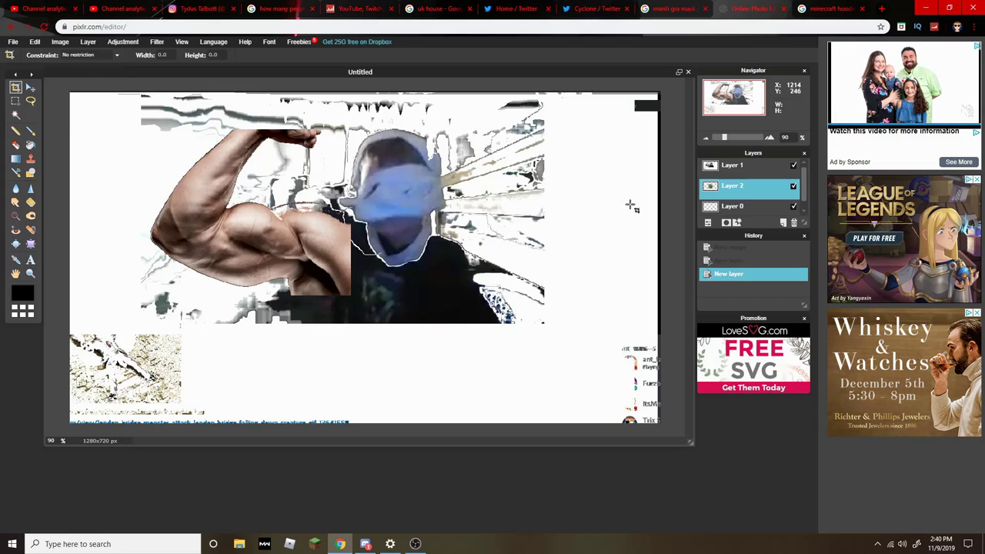
left_click_drag(733, 195, 733, 165)
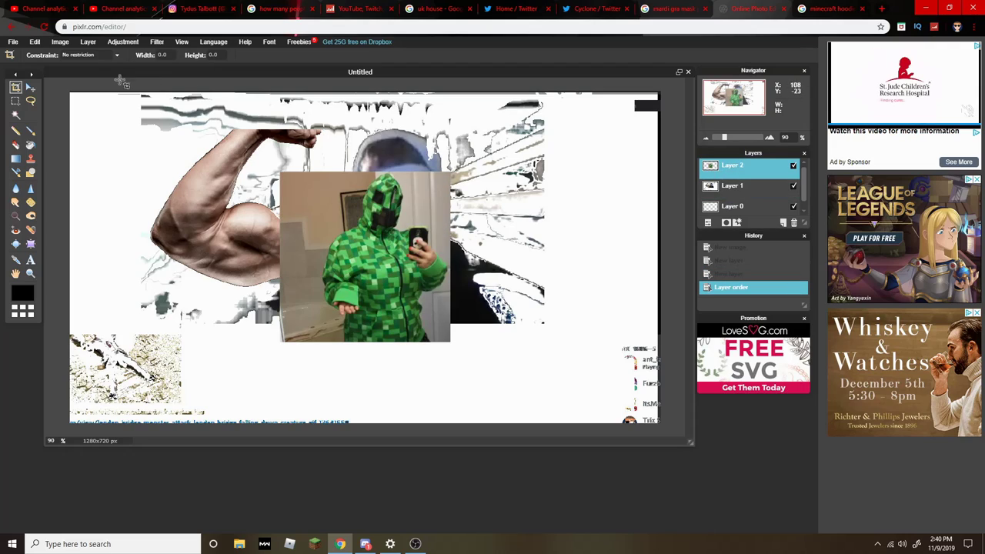
left_click(35, 42)
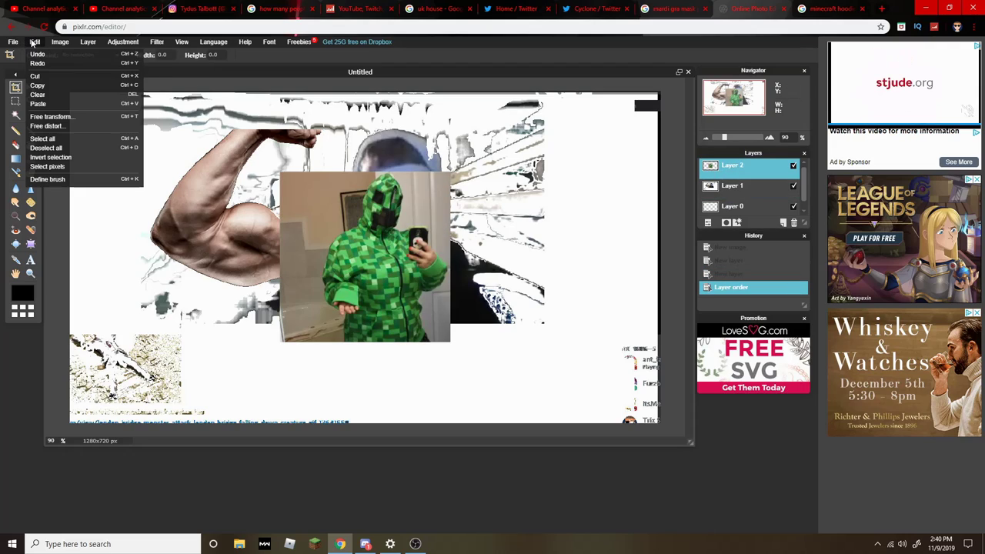
left_click(60, 119)
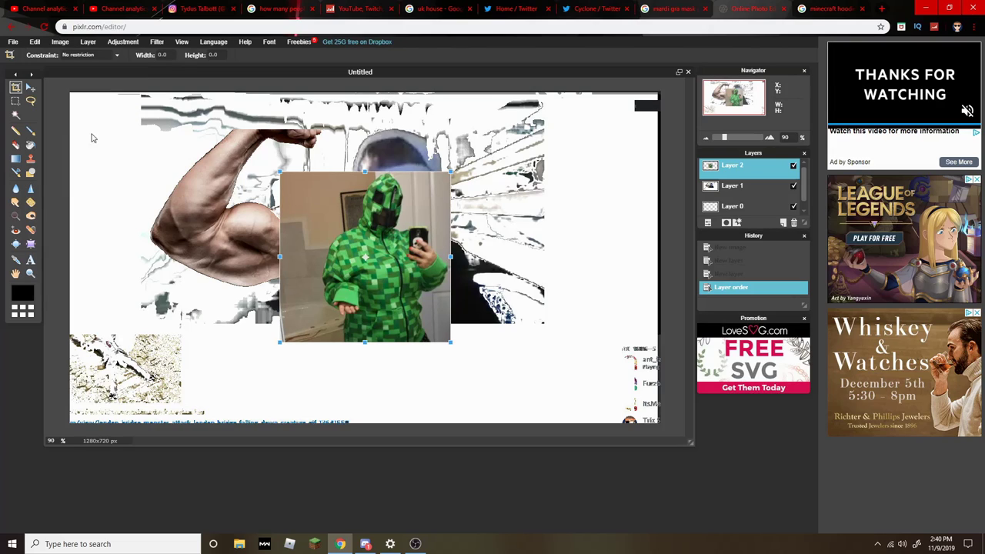
mouse_move(451, 341)
left_mouse_down()
mouse_move(582, 435)
mouse_move(502, 378)
mouse_move(508, 391)
left_mouse_up()
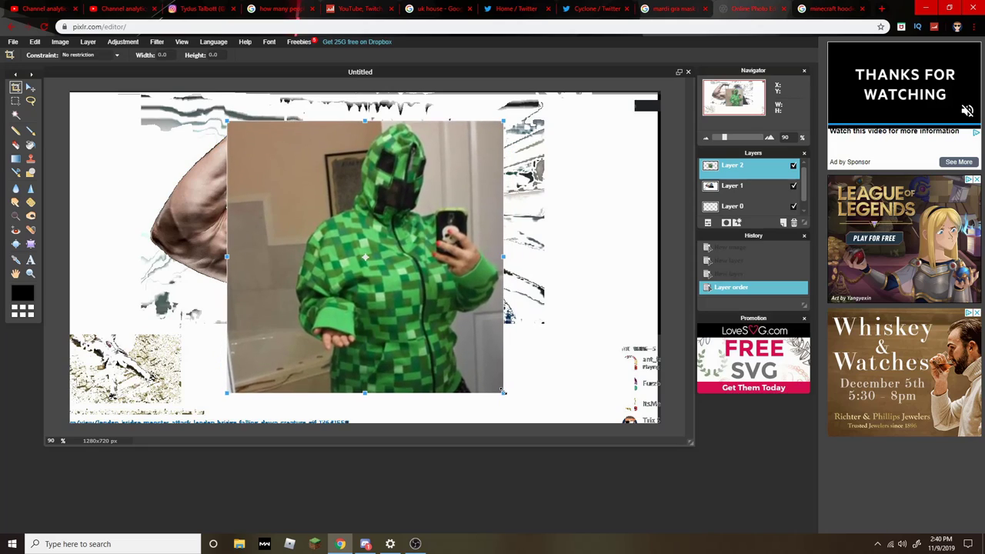
mouse_move(385, 262)
left_mouse_down()
mouse_move(394, 338)
mouse_move(375, 257)
left_mouse_up()
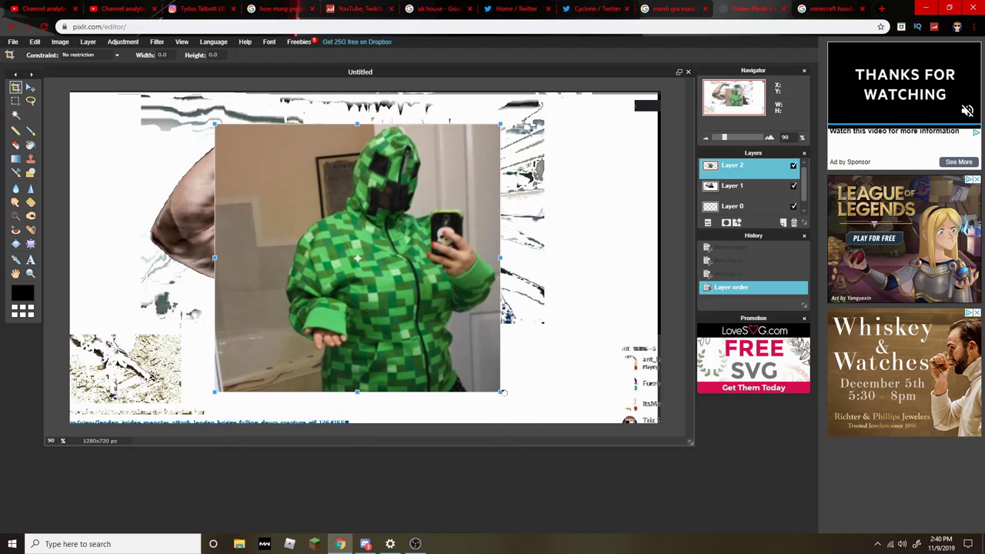
left_click_drag(502, 393, 505, 394)
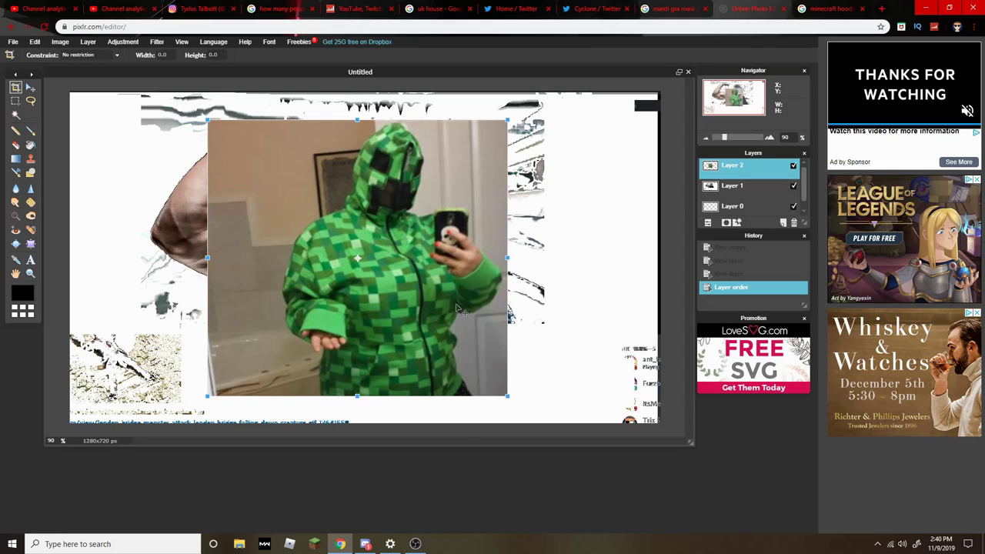
left_click(543, 318)
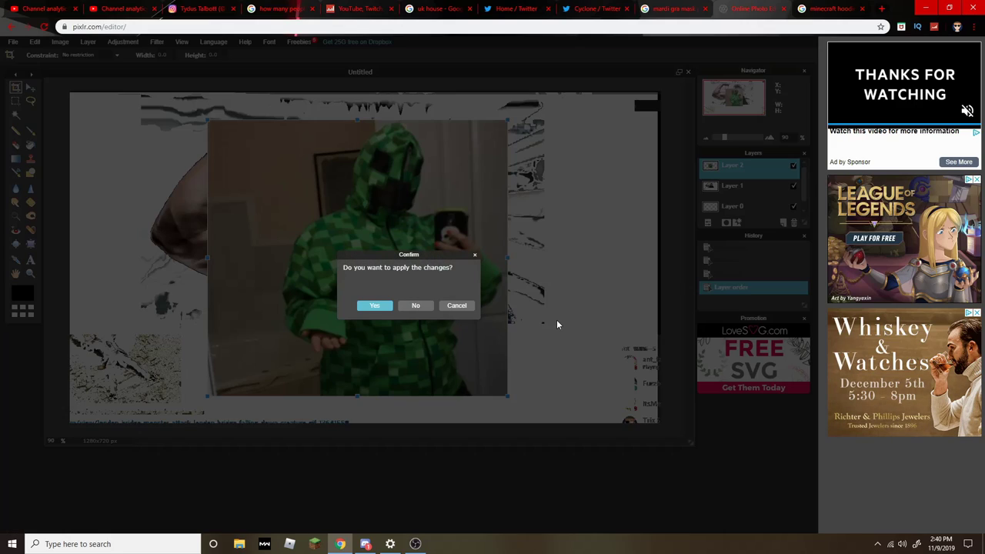
left_click(375, 305)
mouse_move(713, 195)
left_mouse_down()
mouse_move(717, 173)
mouse_move(733, 173)
left_mouse_up()
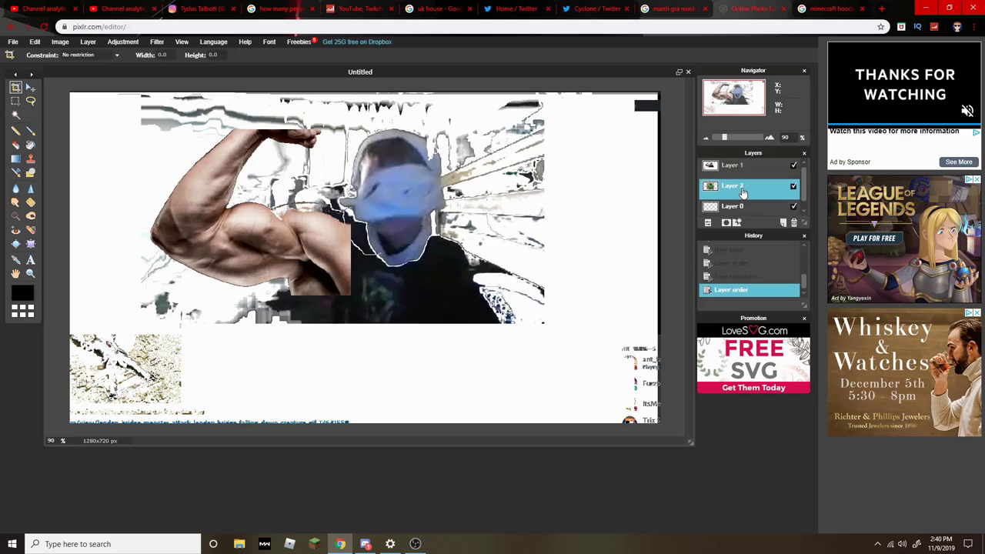
Magic-wand and delete the upper-left, lower-left and right-hand wall areas behind the hoodie wearer
left_click(16, 114)
left_click(223, 169)
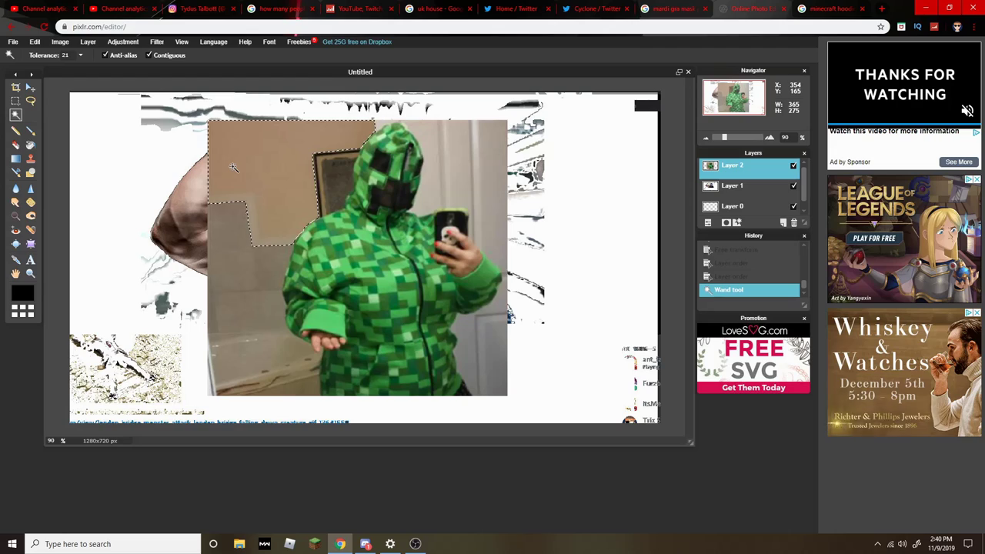
key("Delete")
left_click(253, 302)
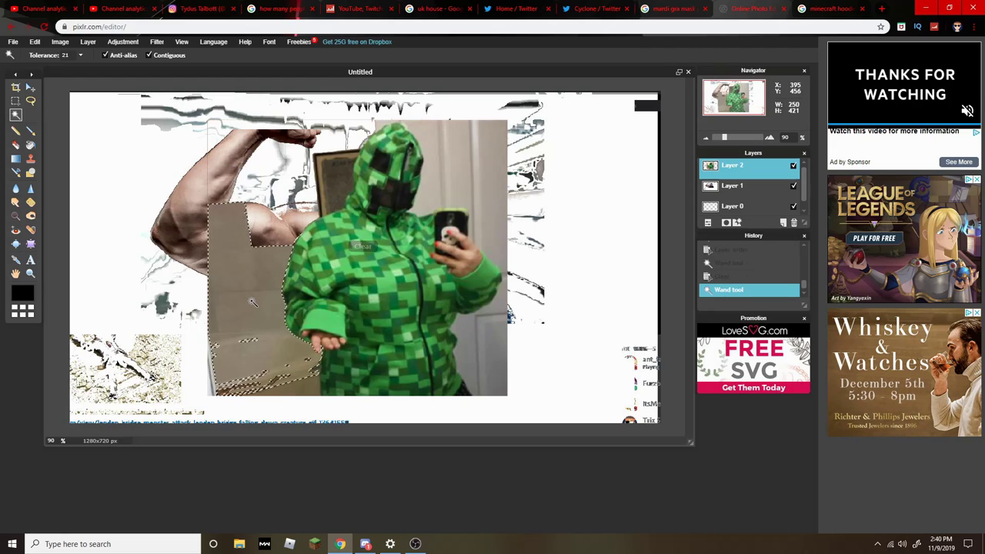
key("Delete")
left_click(329, 191)
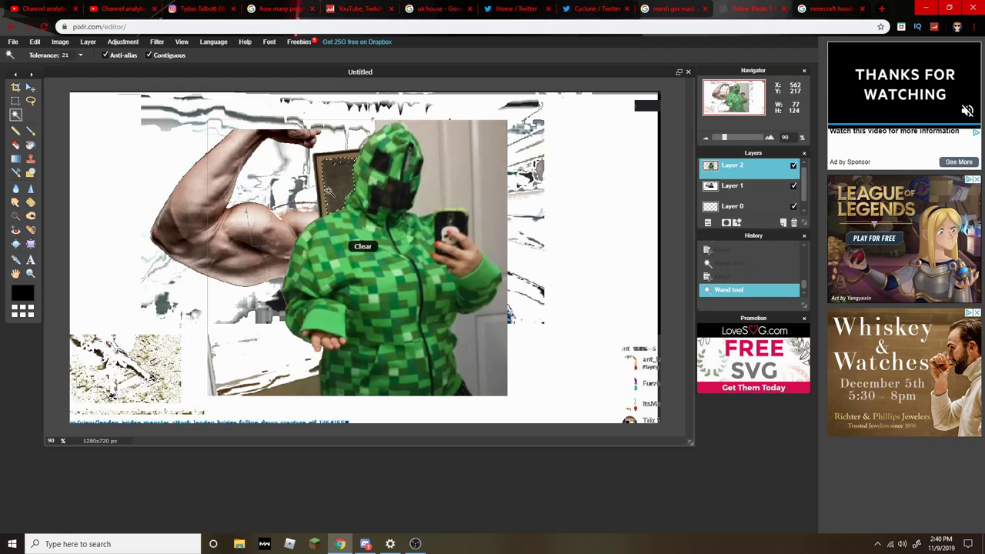
left_click(433, 164)
key("Delete")
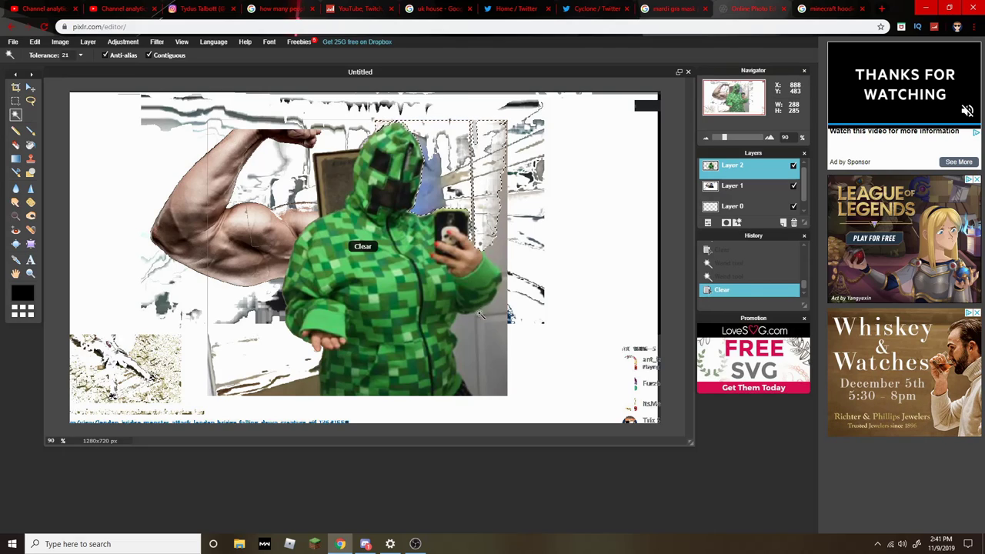
Delete the wall under and beside the raised hand and select remaining background patches
left_click(481, 314)
key("Delete")
left_click(498, 250)
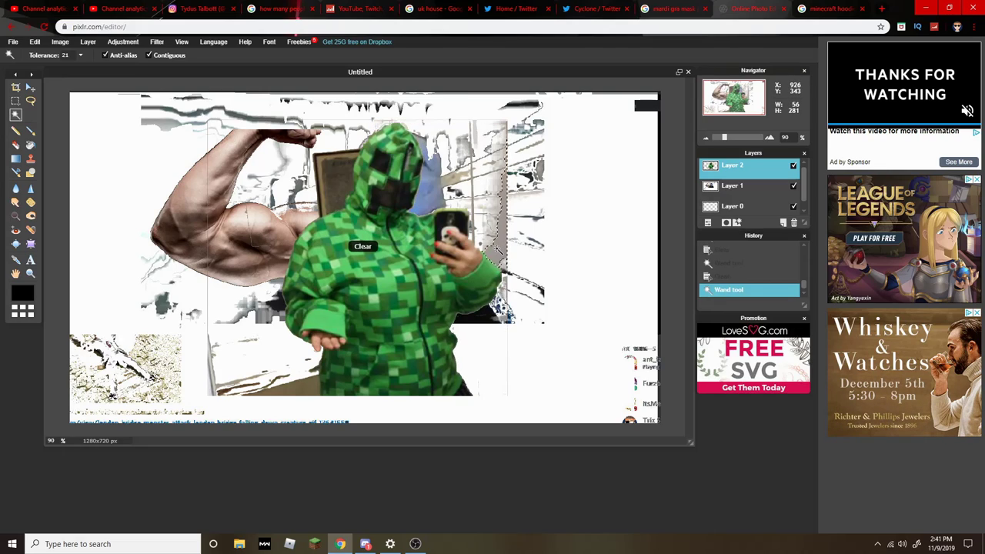
key("Delete")
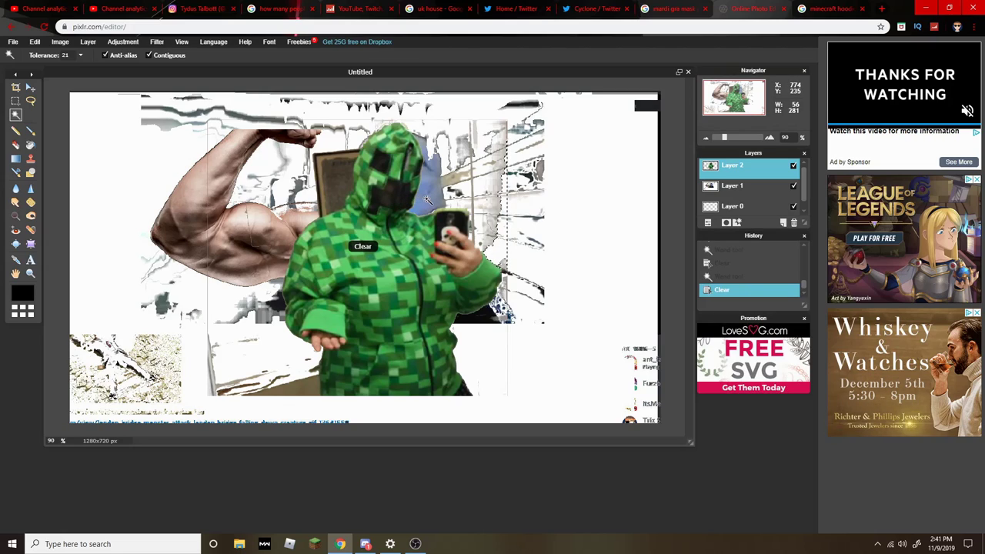
left_click(429, 202)
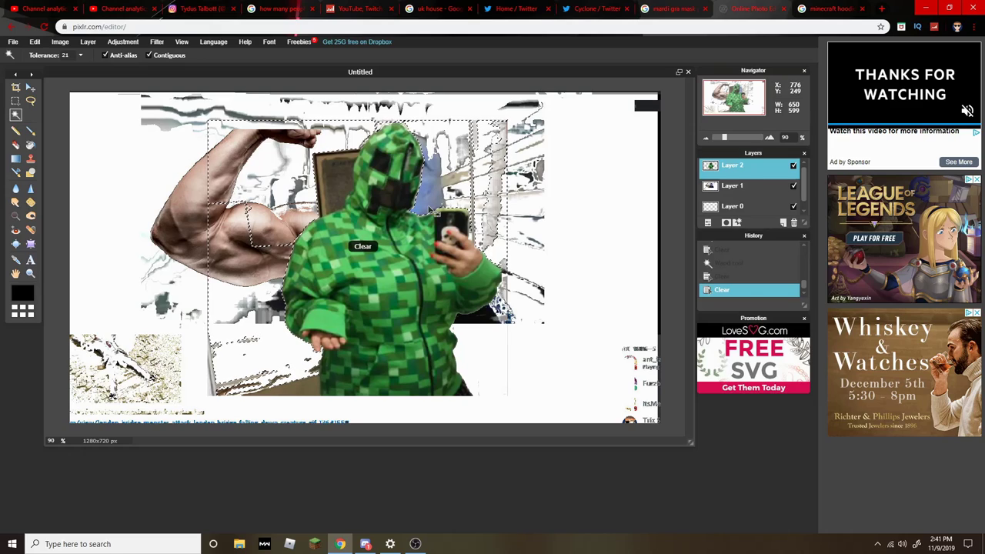
left_click(490, 177)
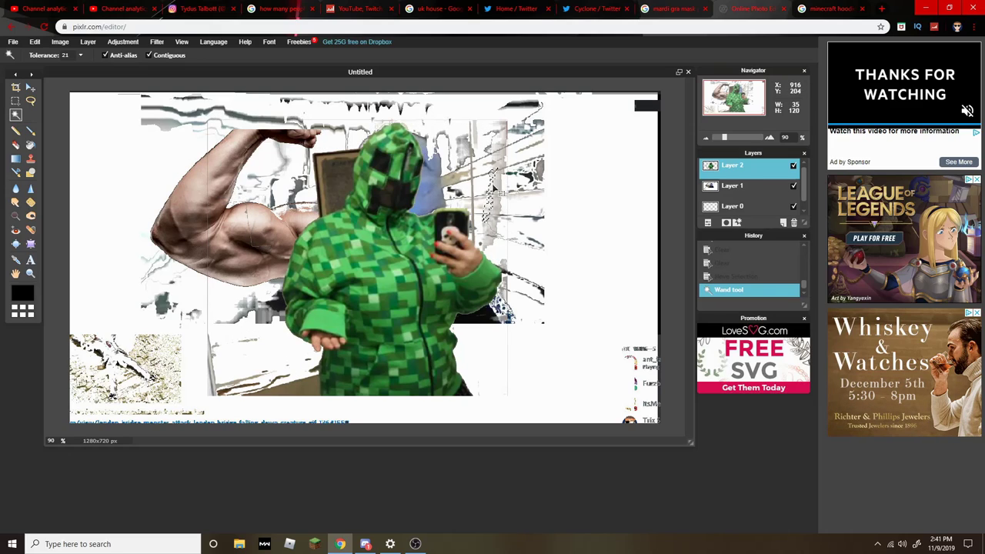
left_click(471, 187)
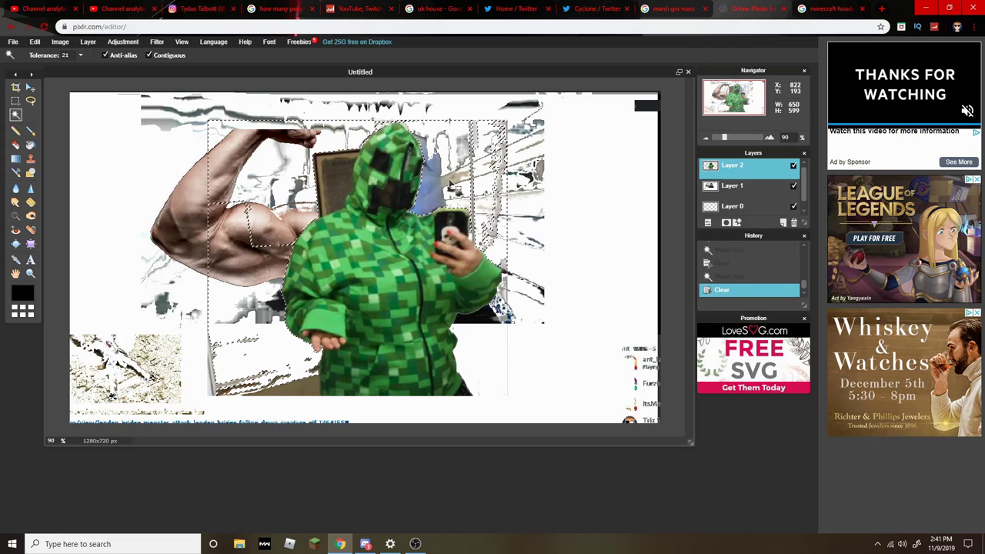
scroll(426, 202, "up", 1)
scroll(381, 221, "down", 2)
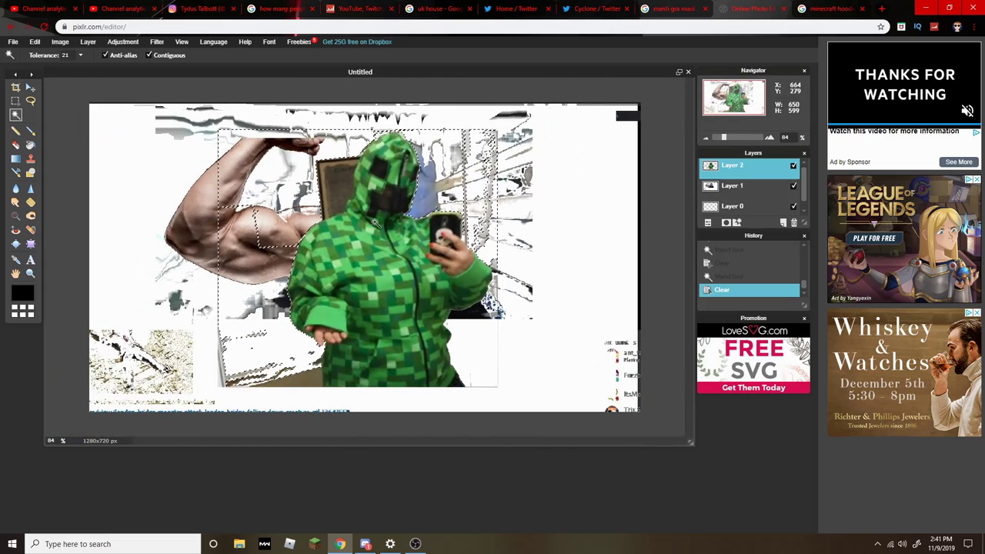
scroll(262, 401, "down", 1)
left_click(293, 379)
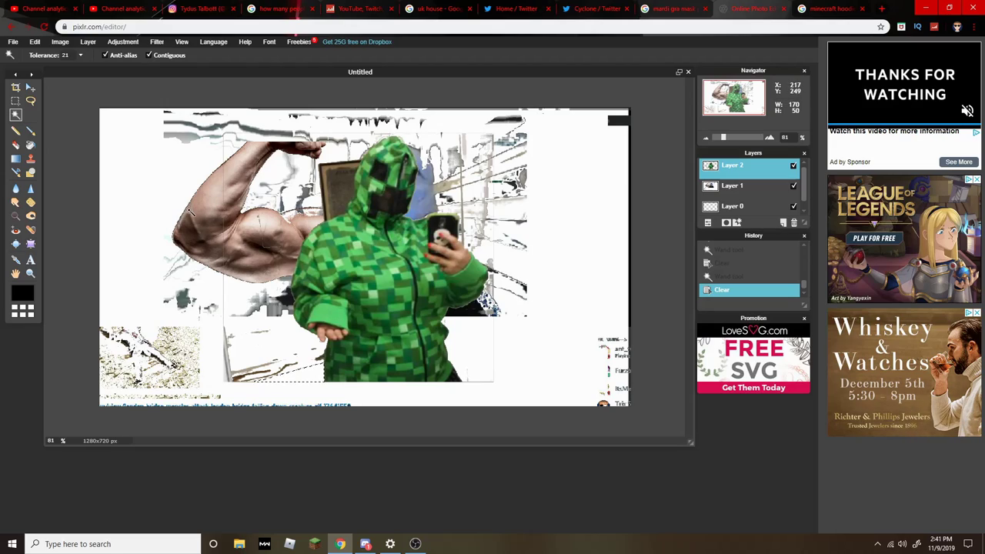
Shift the hoodie cut-out slightly down and right with the Move tool
left_click(31, 88)
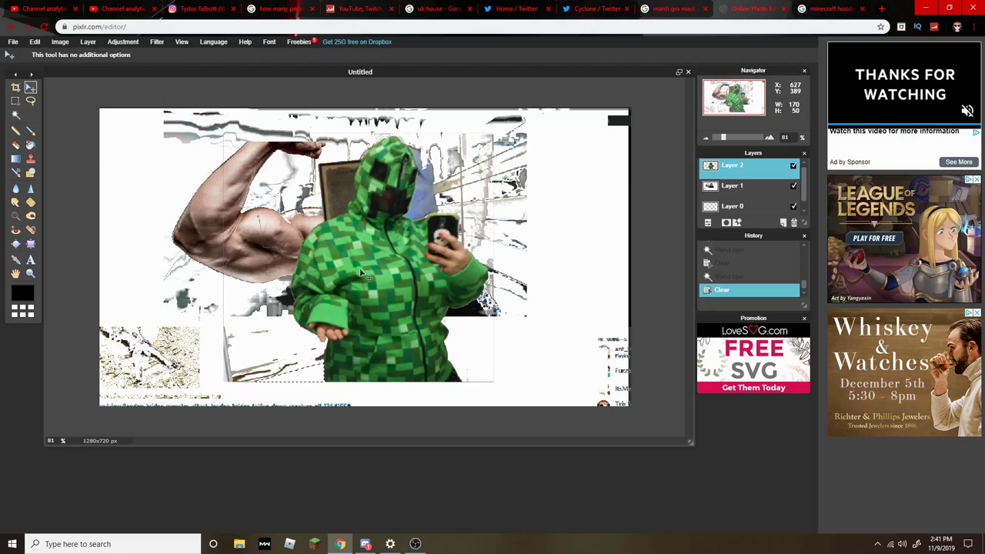
mouse_move(388, 296)
left_mouse_down()
mouse_move(517, 371)
mouse_move(544, 361)
mouse_move(387, 290)
mouse_move(468, 339)
mouse_move(381, 269)
mouse_move(391, 327)
mouse_move(393, 299)
left_mouse_up()
left_click(16, 114)
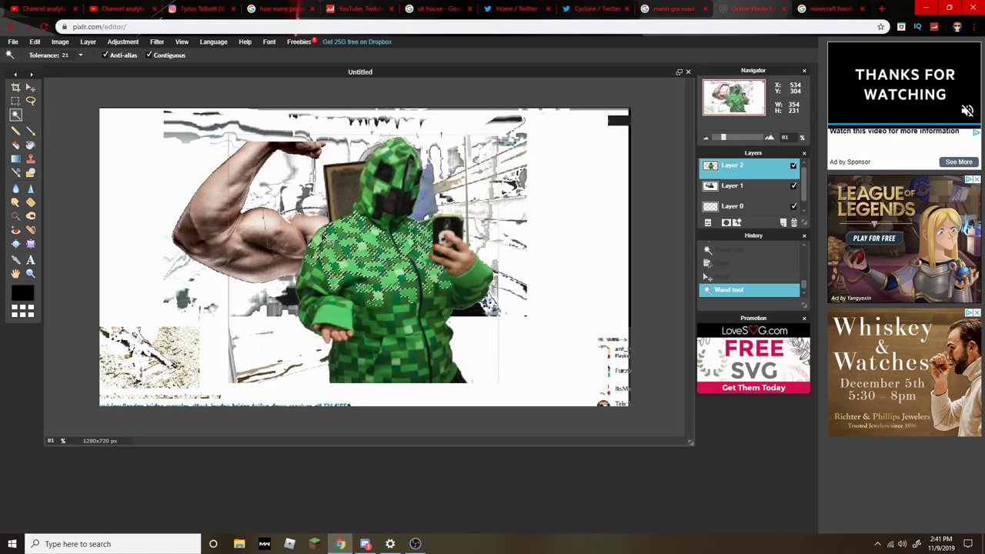
Zoom in and erase the hand and the nearby sleeve patch from Layer 2
scroll(319, 232, "down", 1)
scroll(331, 333, "up", 2)
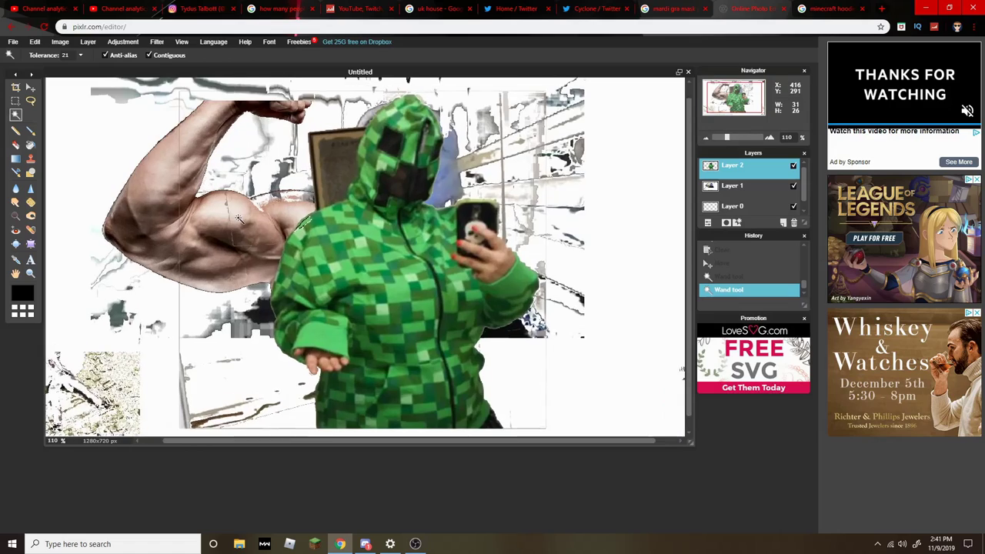
scroll(323, 361, "up", 1)
scroll(317, 385, "up", 1)
scroll(313, 415, "up", 1)
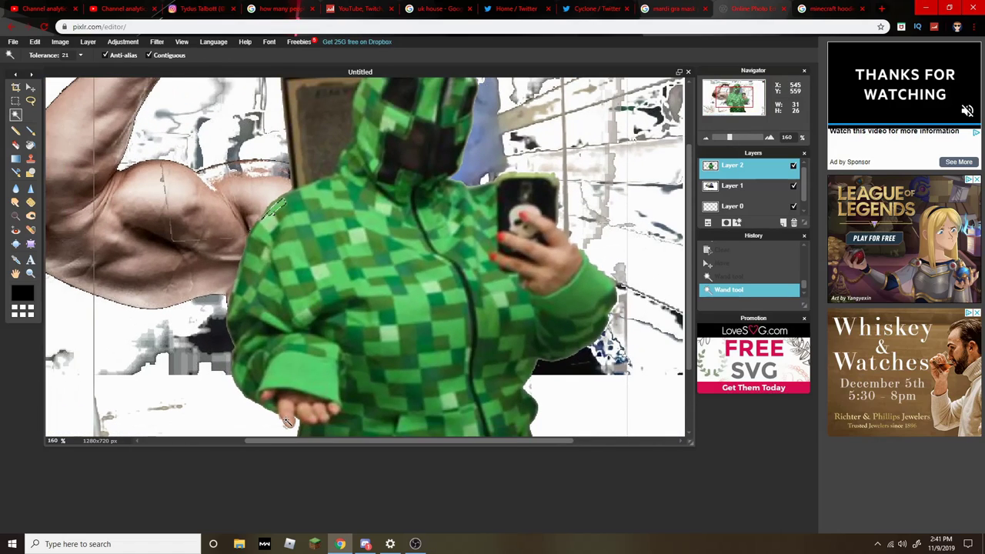
key("Delete")
left_click(316, 414)
key("Delete")
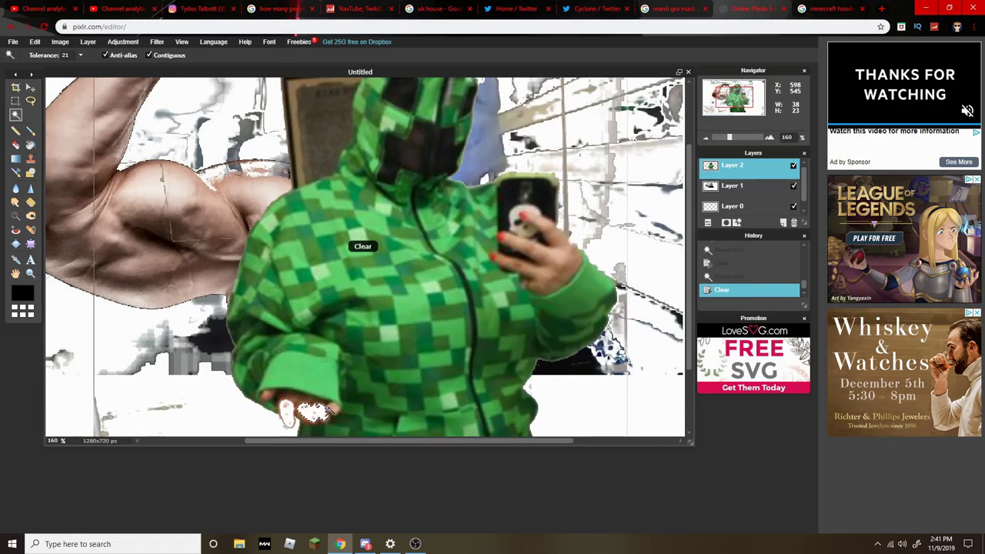
left_click(319, 416)
key("Delete")
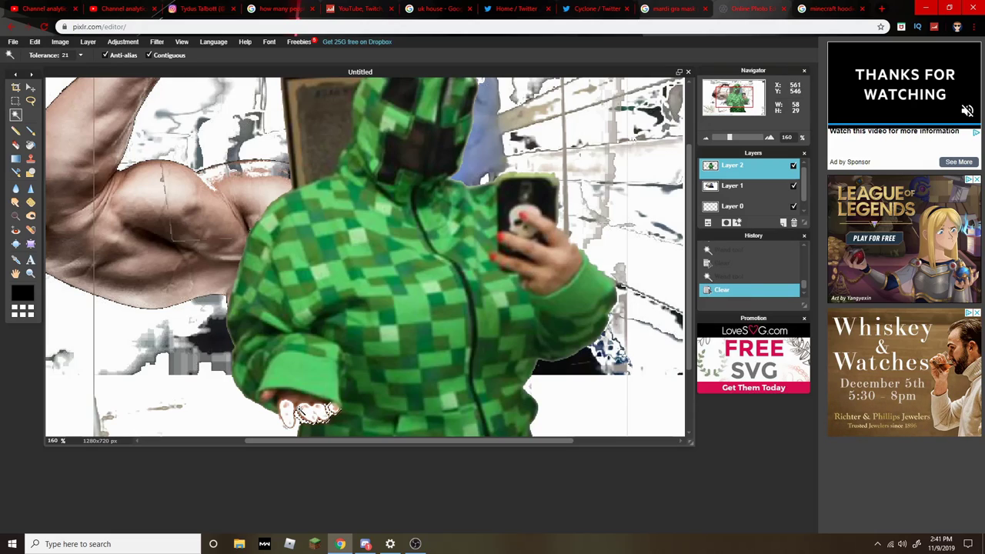
key("Delete")
left_click(291, 387)
key("Delete")
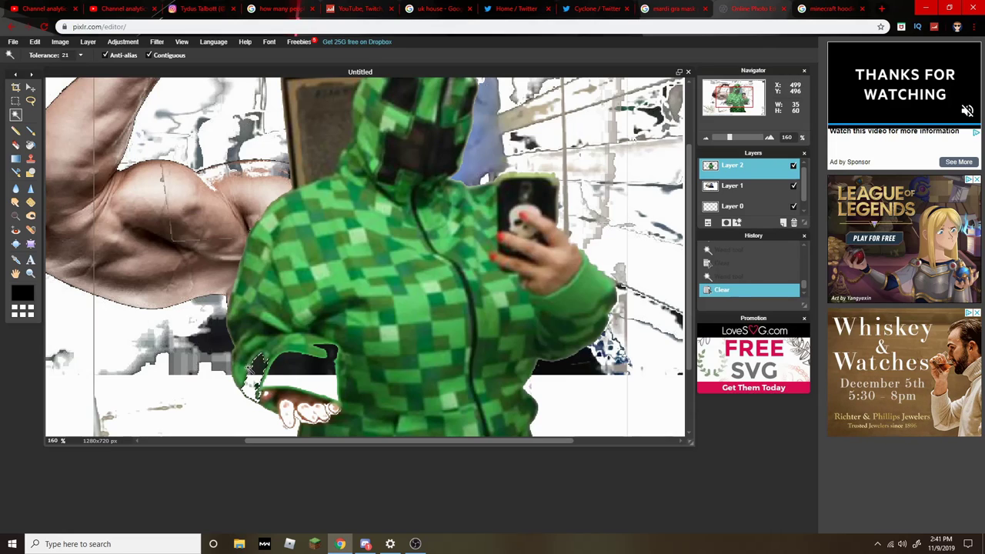
Erase patches of the hoodie body, the sleeve near the wrist, and the chest
left_click(252, 385)
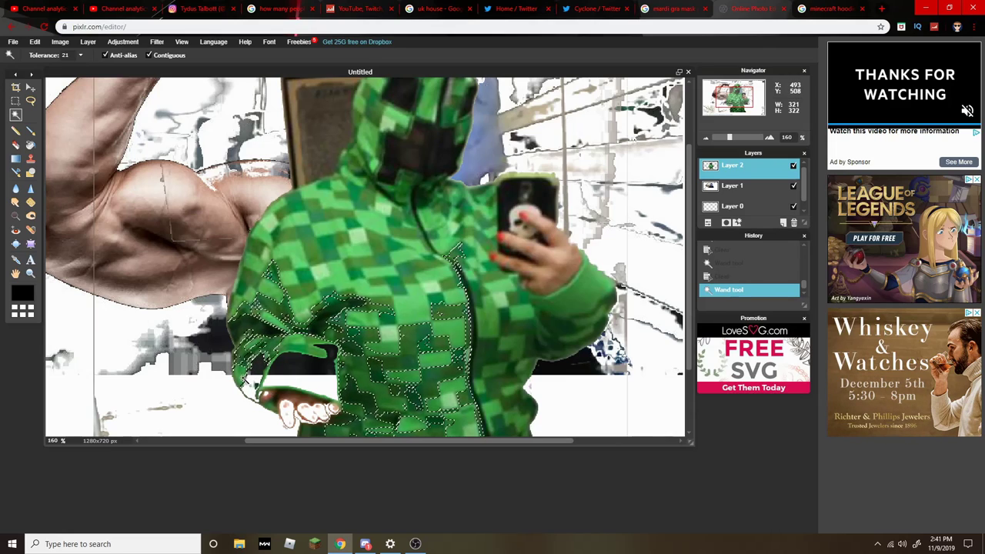
key("Delete")
left_click(290, 349)
key("Delete")
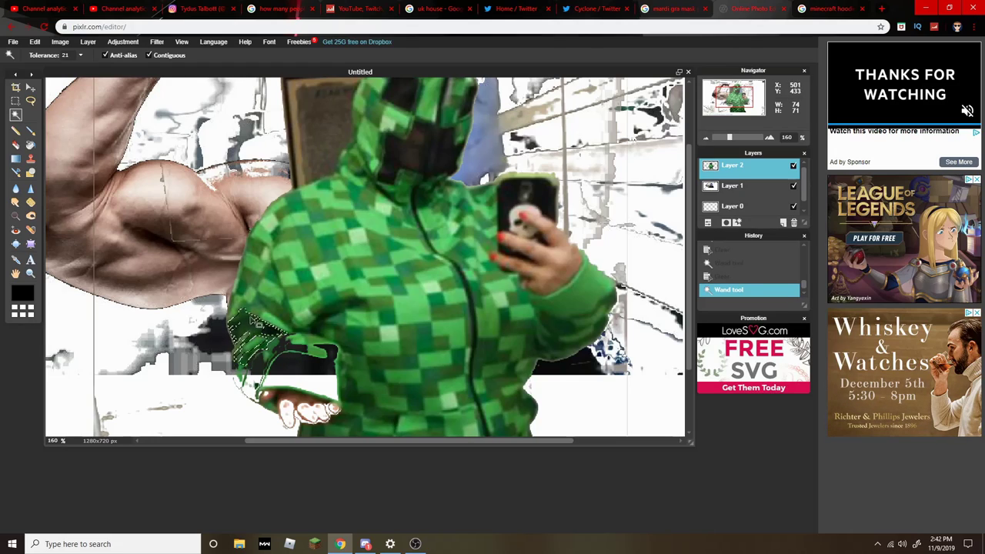
left_click(237, 307)
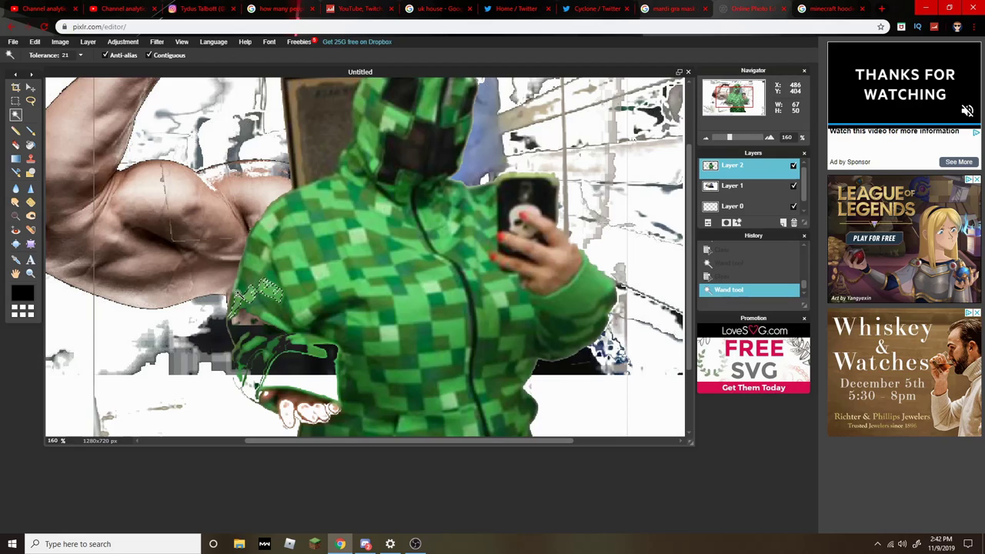
left_click(241, 286)
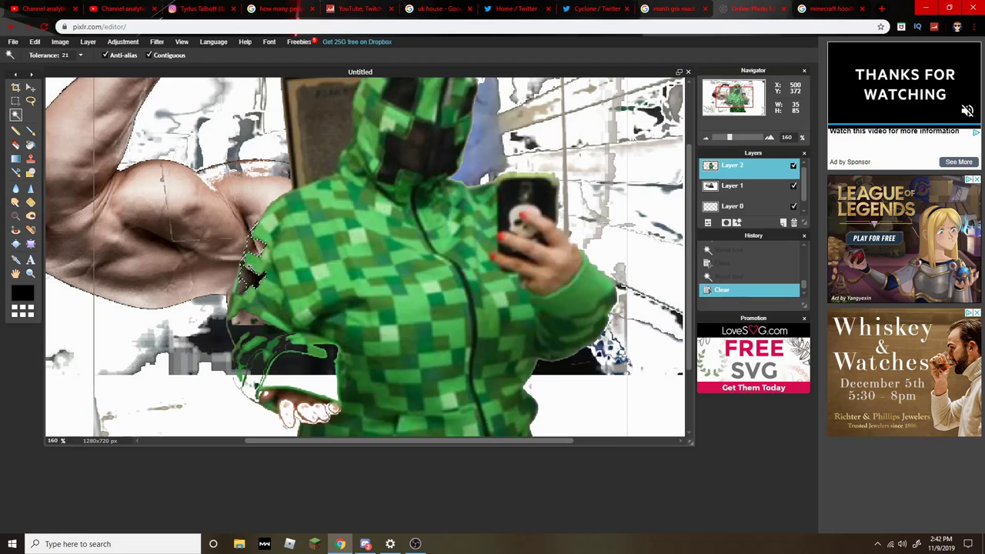
left_click(373, 244)
key("Delete")
Erase patches around the shoulder and upper hoodie
left_click(267, 224)
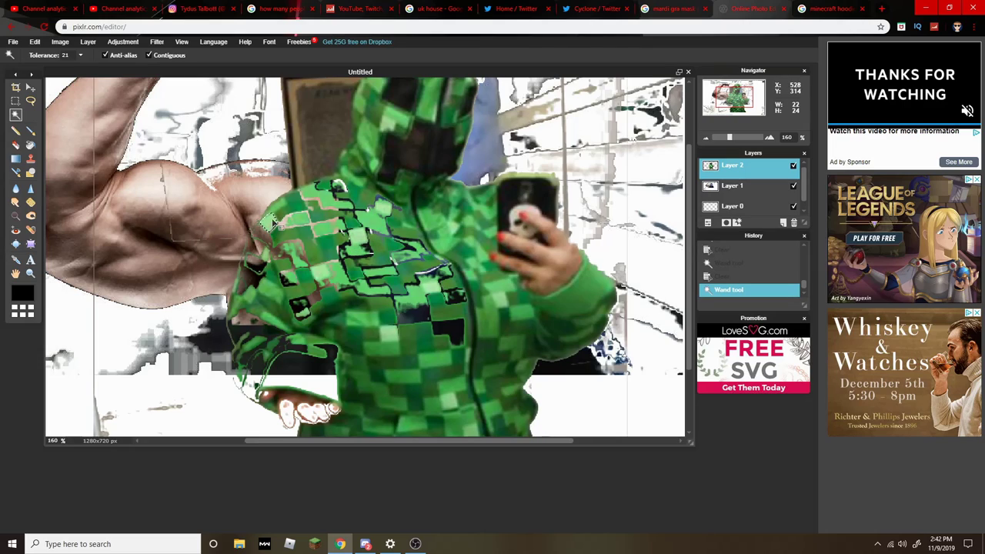
left_click(296, 202)
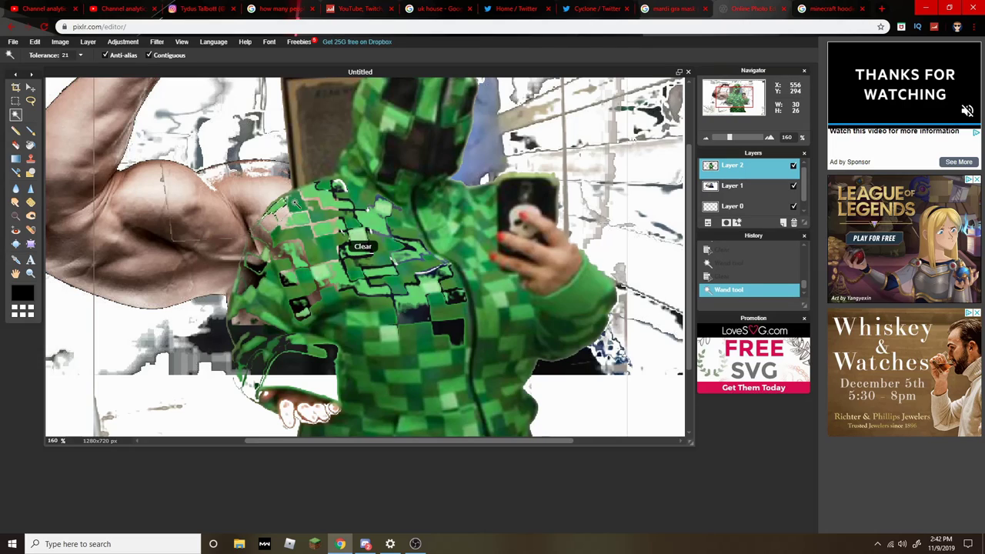
key("Delete")
left_click(323, 197)
key("Delete")
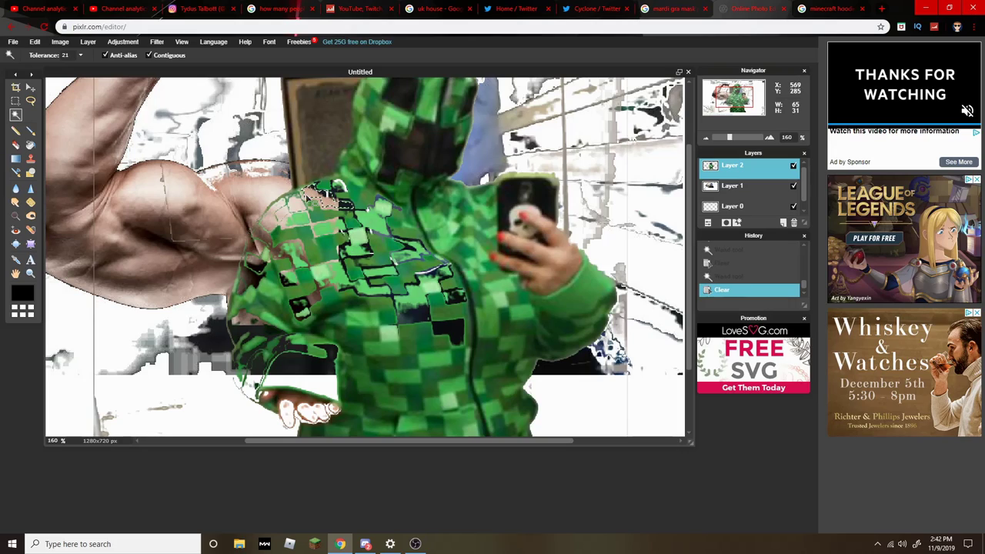
left_click(292, 242)
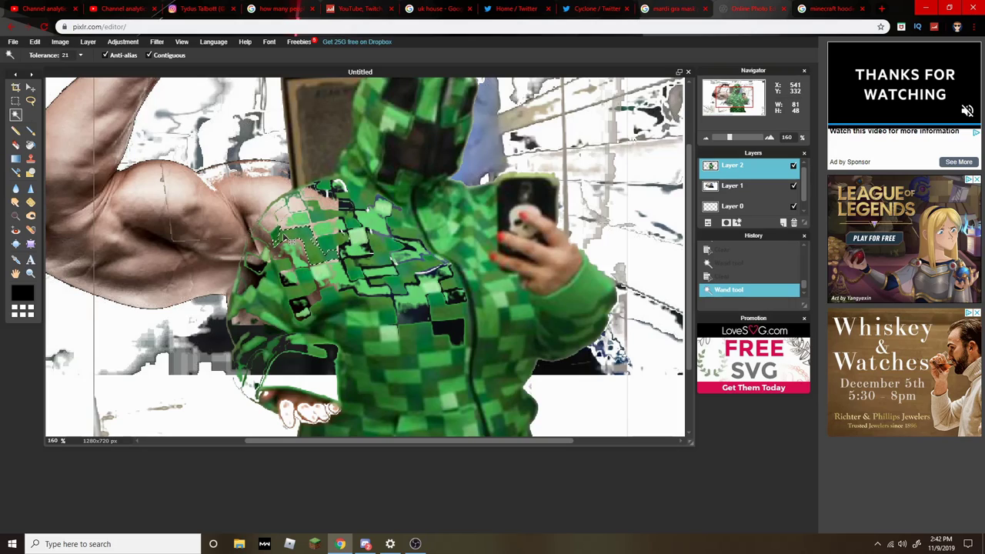
key("Delete")
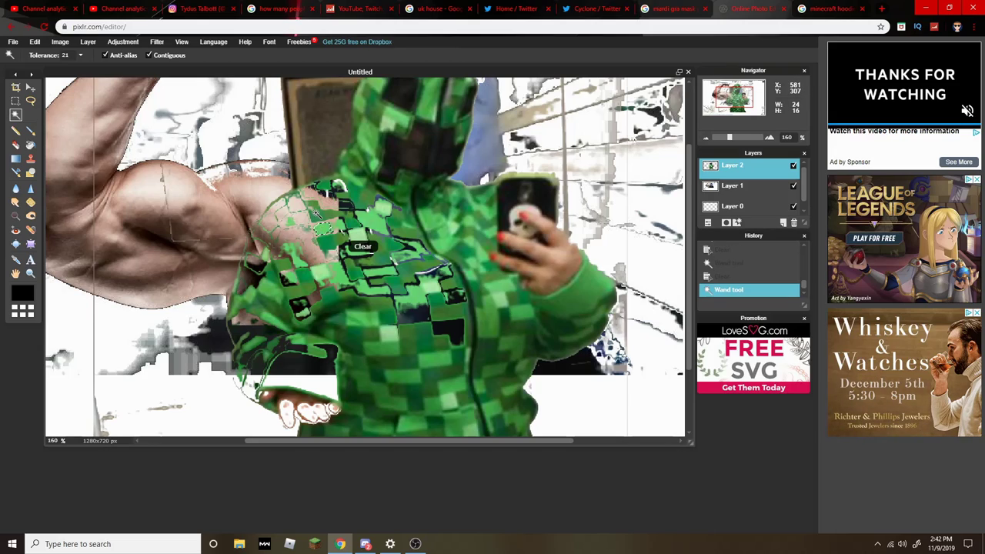
Erase large and small patches of the lower hoodie and near the lower sleeve
left_click(319, 208)
left_click(287, 308)
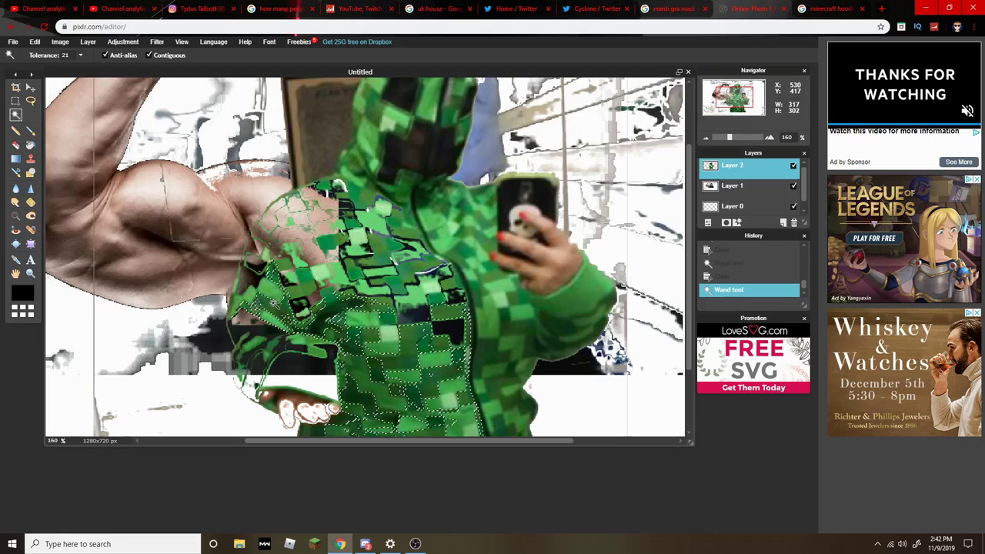
key("Delete")
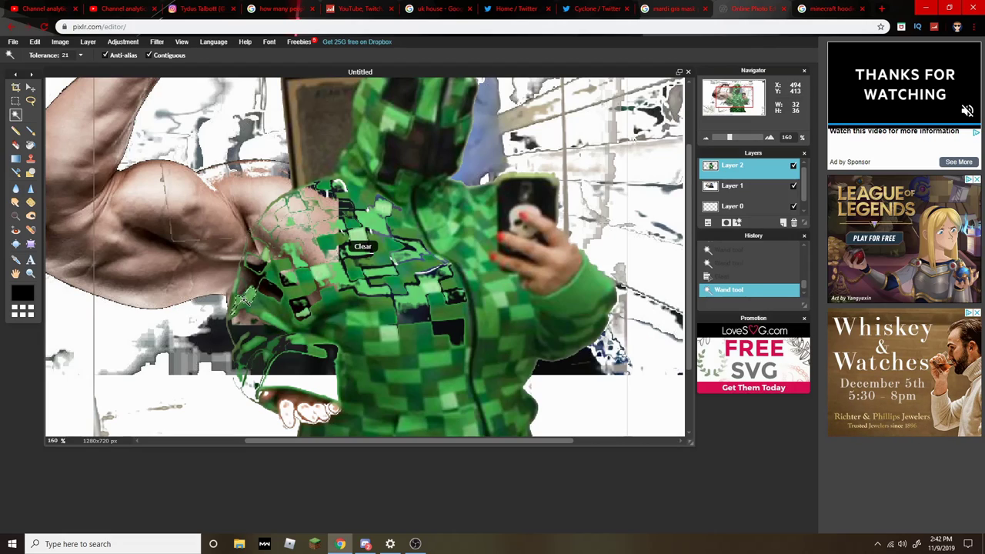
left_click(309, 338)
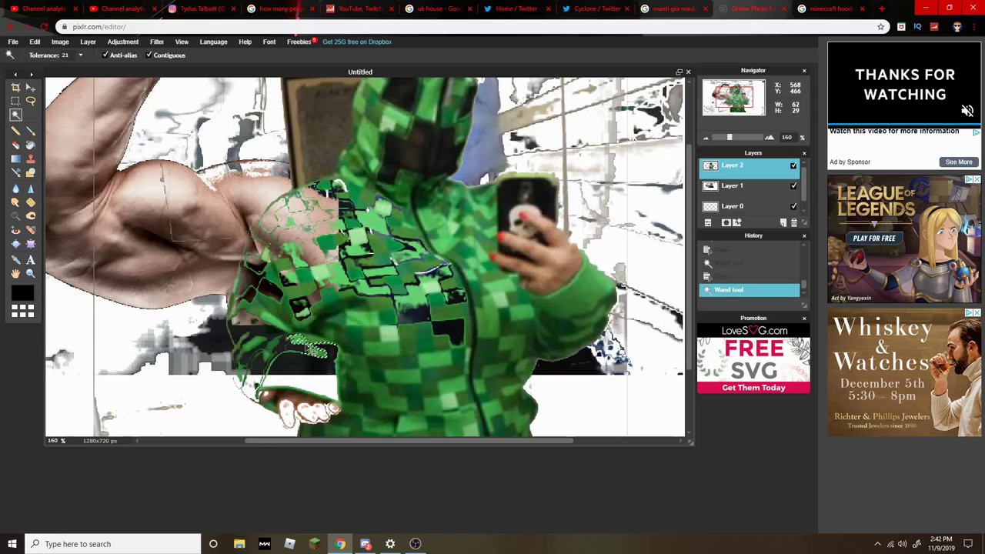
key("Delete")
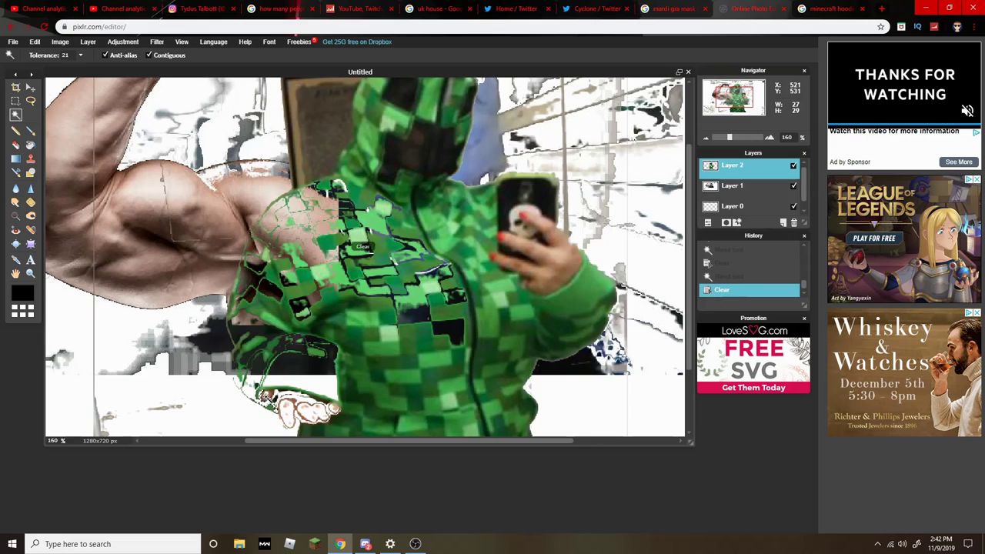
left_click(243, 363)
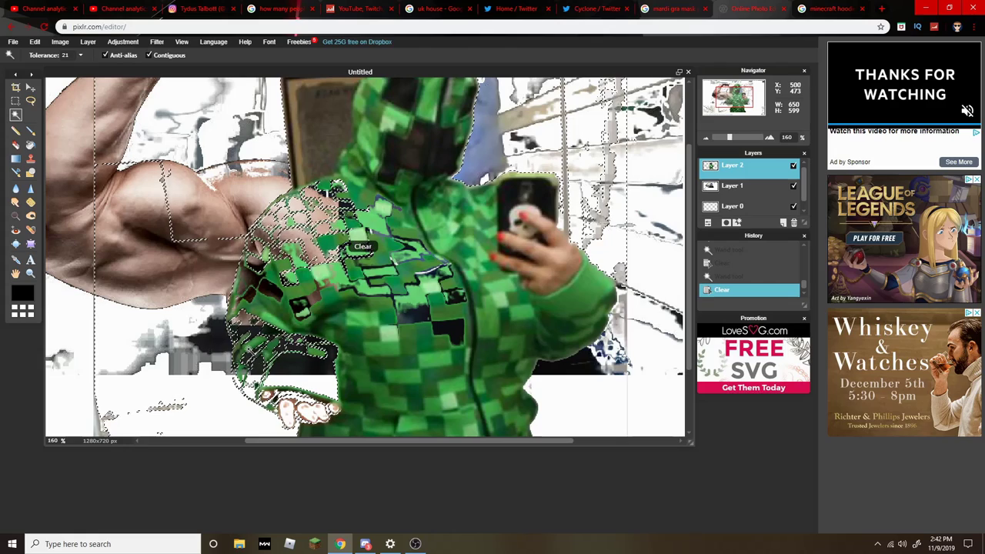
left_click(250, 351)
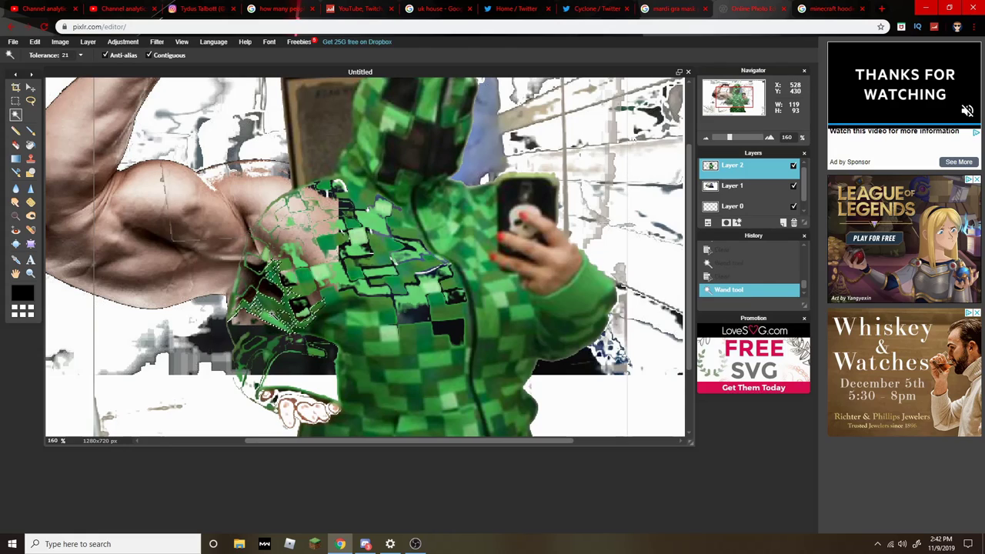
left_click(269, 317)
key("Delete")
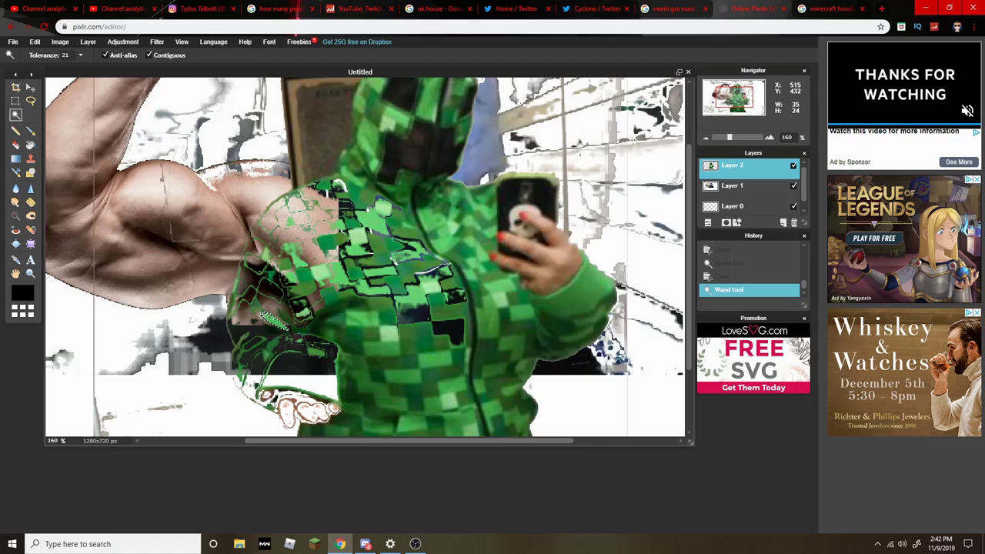
scroll(271, 318, "up", 1)
scroll(250, 297, "down", 2)
Move Layer 1 above Layer 2 and delete its white background area
scroll(250, 297, "down", 1)
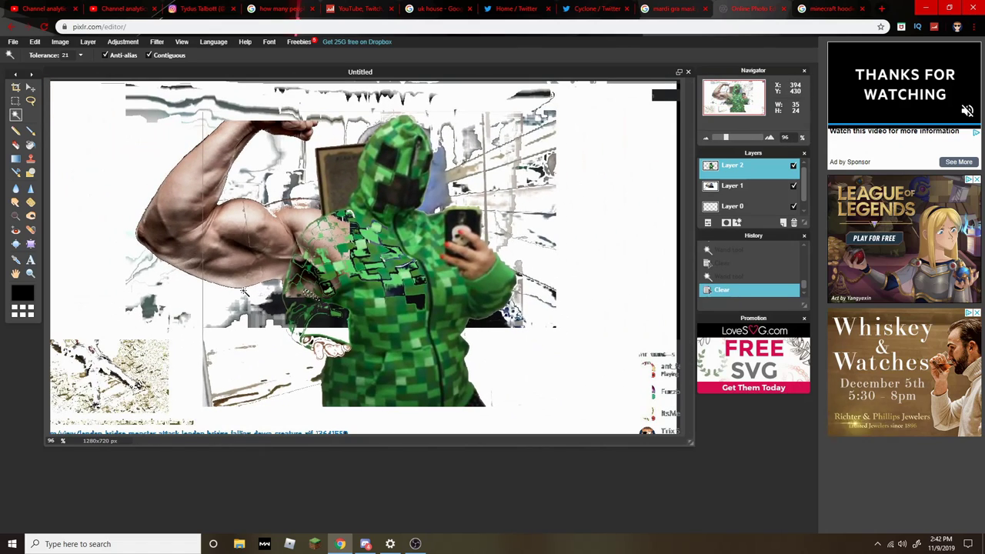
scroll(279, 254, "down", 1)
mouse_move(757, 197)
left_mouse_down()
mouse_move(743, 169)
mouse_move(745, 187)
left_mouse_up()
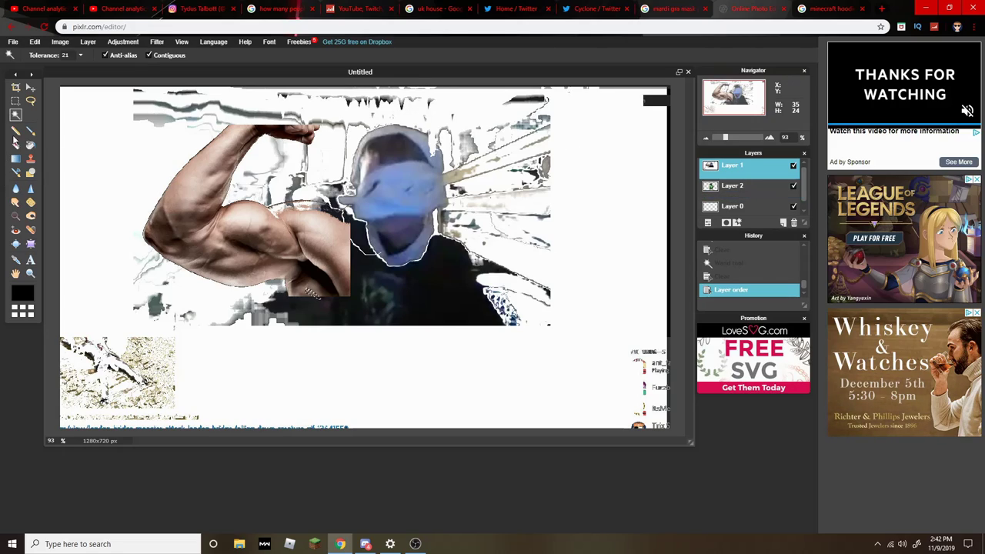
left_click(286, 368)
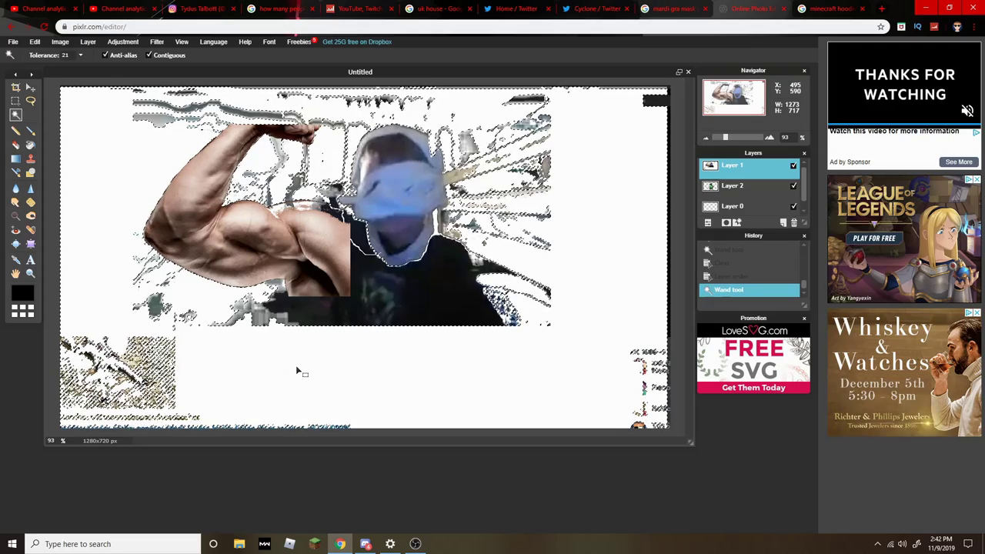
key("Delete")
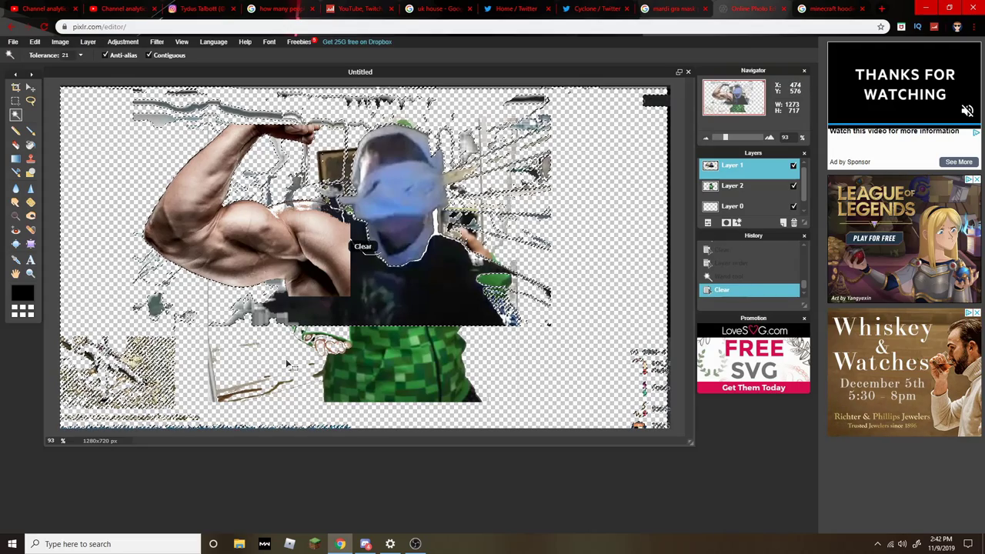
Undo the last edit and delete the dark shirt area below the face to reveal the hoodie
scroll(389, 312, "up", 1)
scroll(388, 312, "up", 1)
scroll(459, 300, "down", 3)
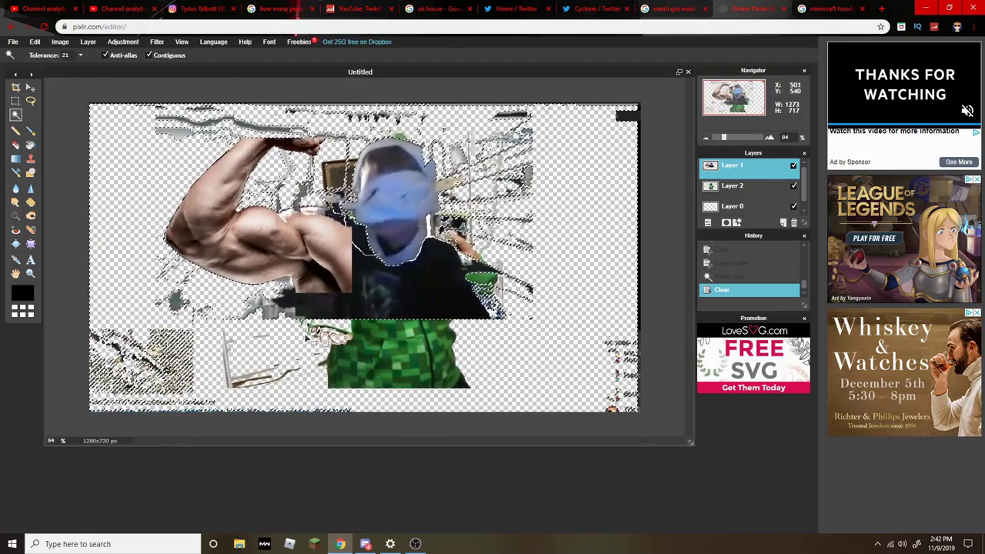
key("ctrl+z")
left_click(442, 296)
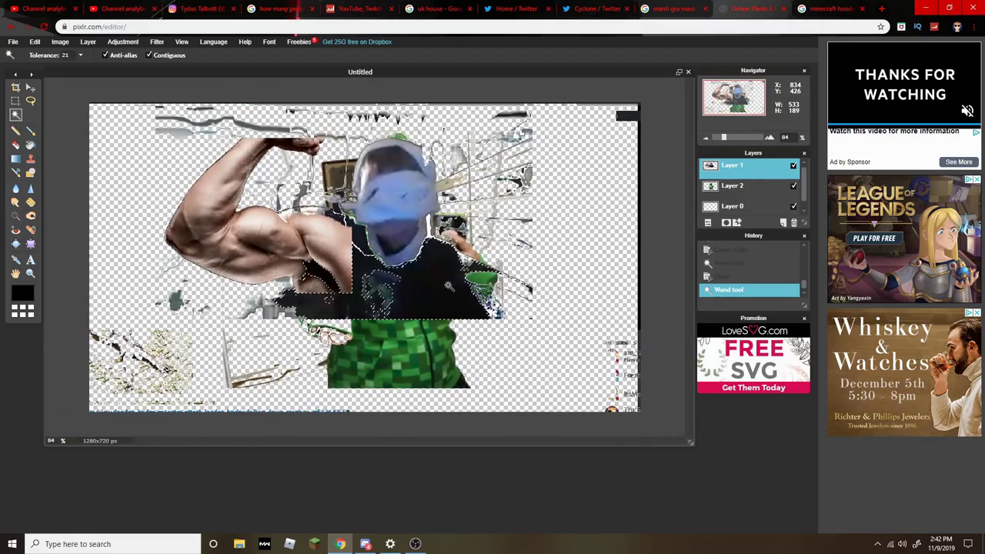
key("Delete")
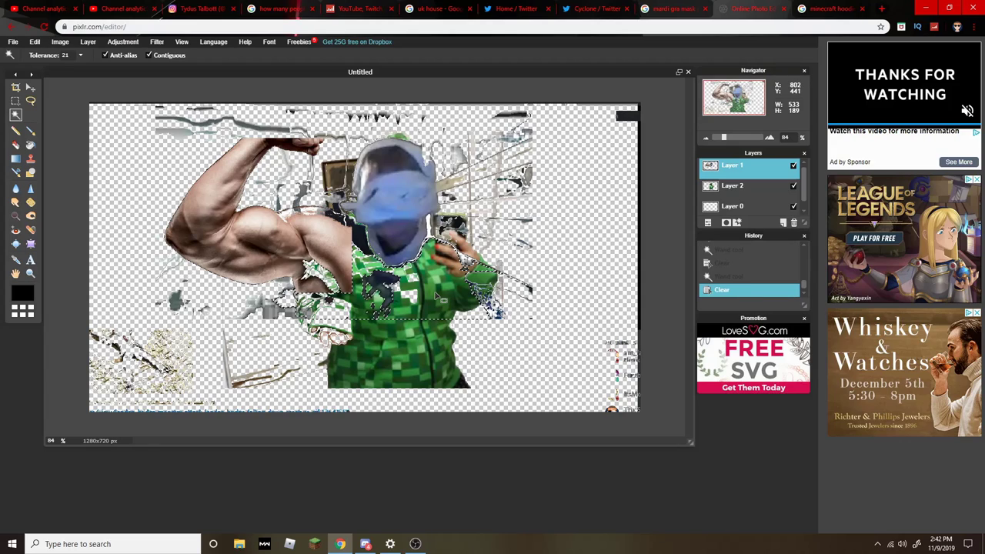
left_click(378, 293)
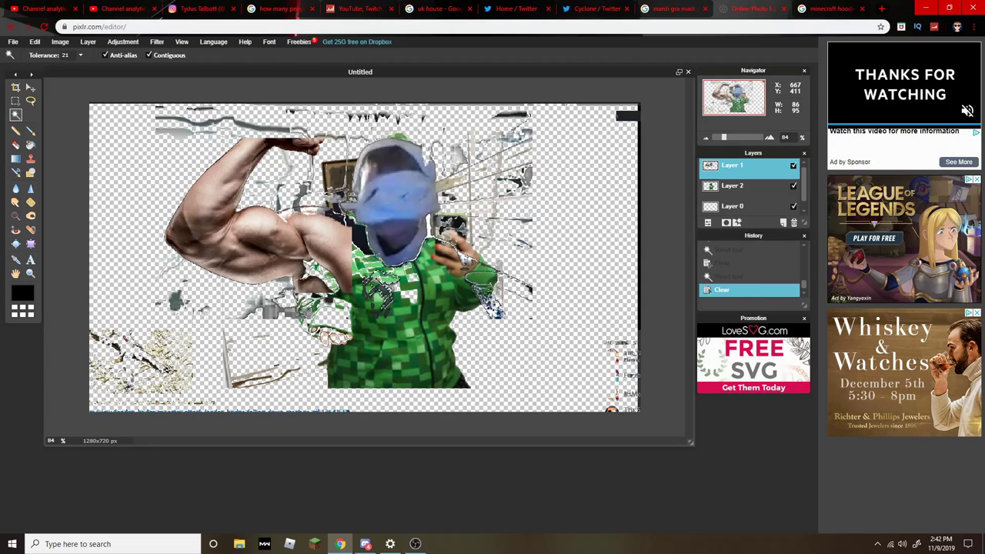
Zoom in on the hoodie gap and sample the hoodie's green with the Color Picker
scroll(426, 266, "down", 1)
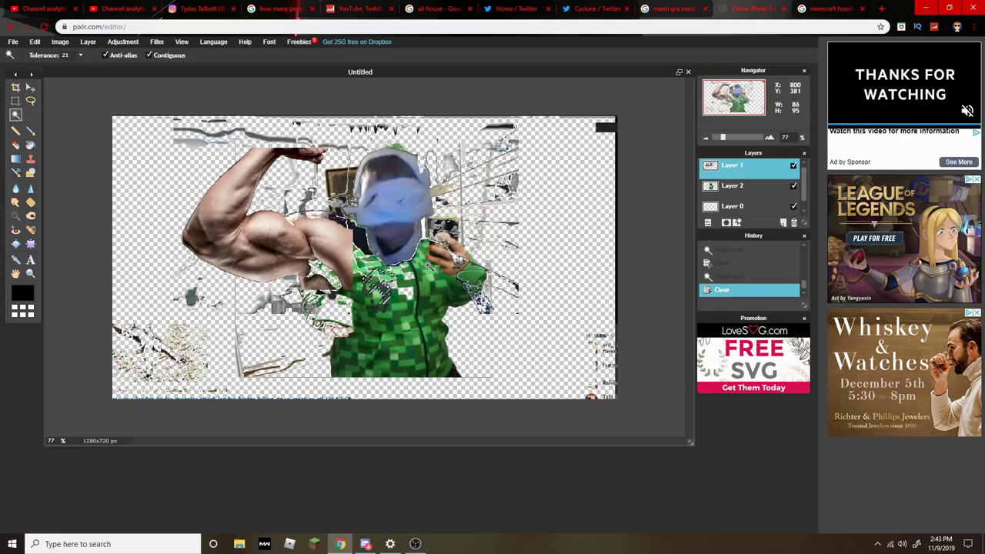
scroll(377, 286, "up", 1)
scroll(369, 269, "up", 2)
scroll(354, 230, "up", 1)
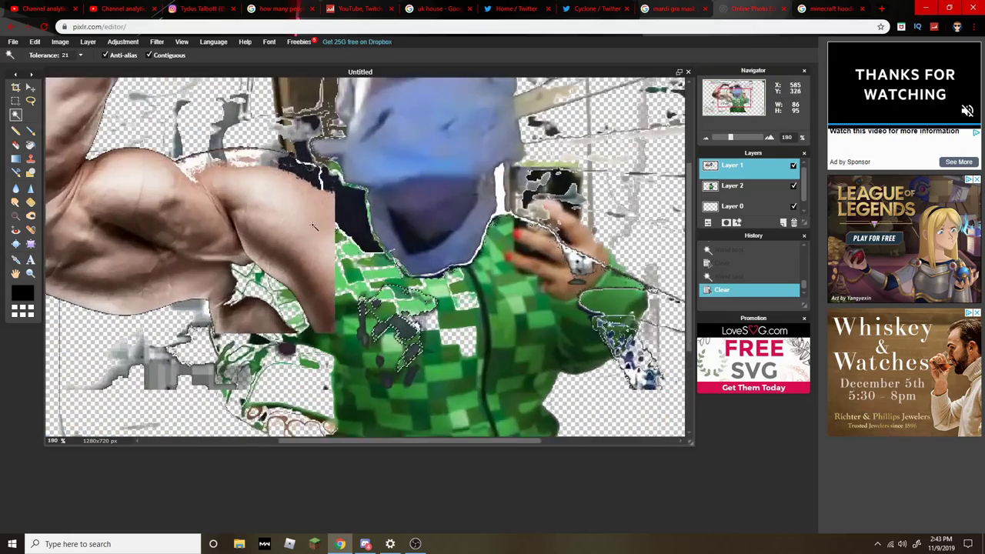
left_click(346, 218)
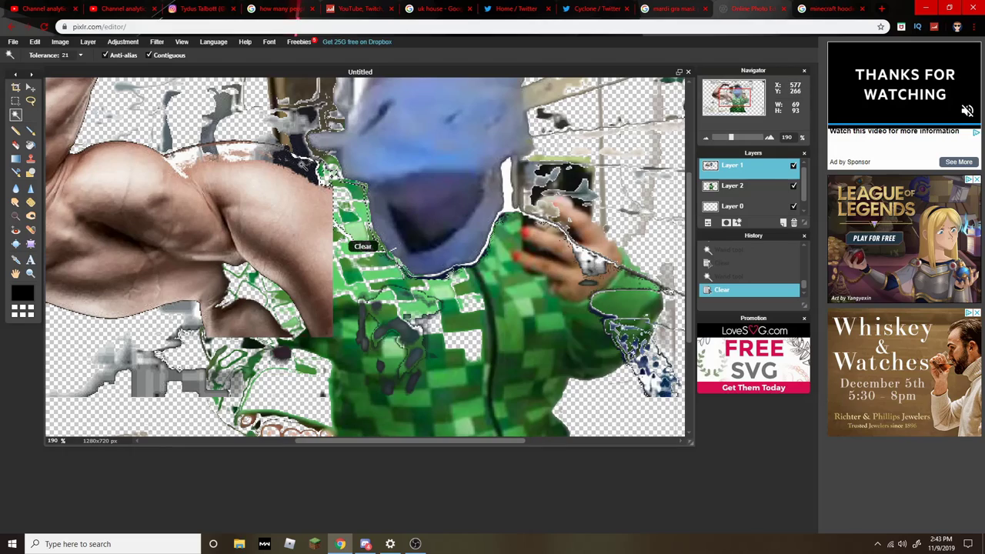
left_click(35, 43)
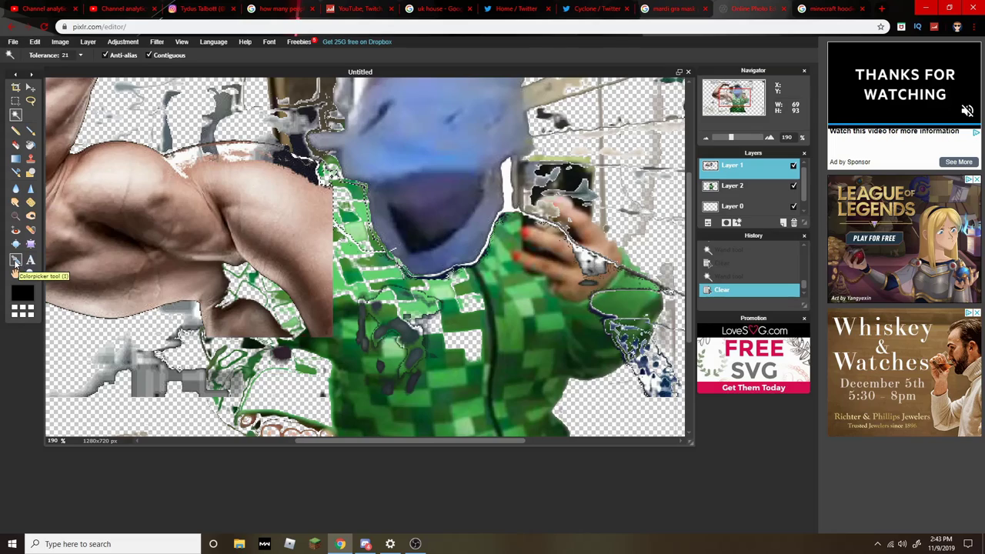
left_click(15, 261)
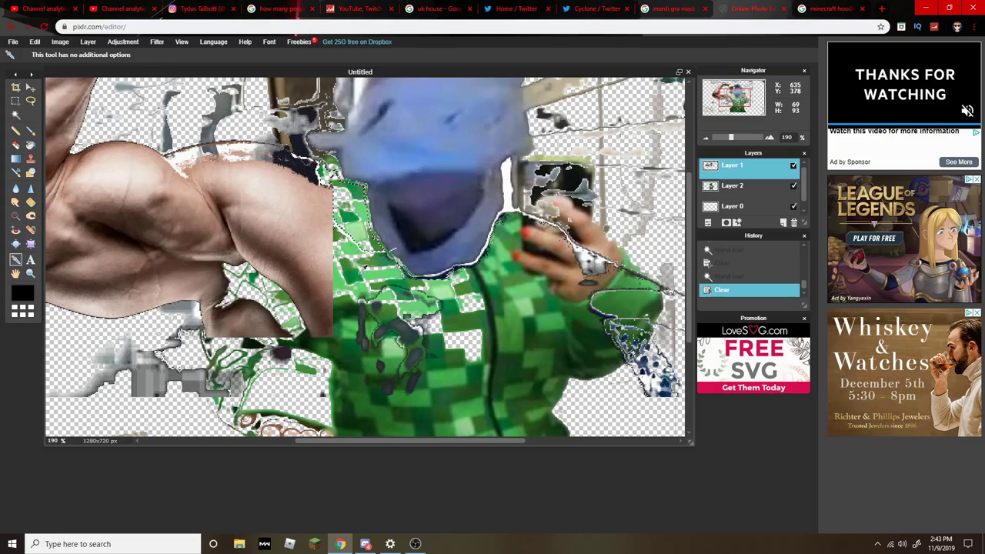
left_click(431, 362)
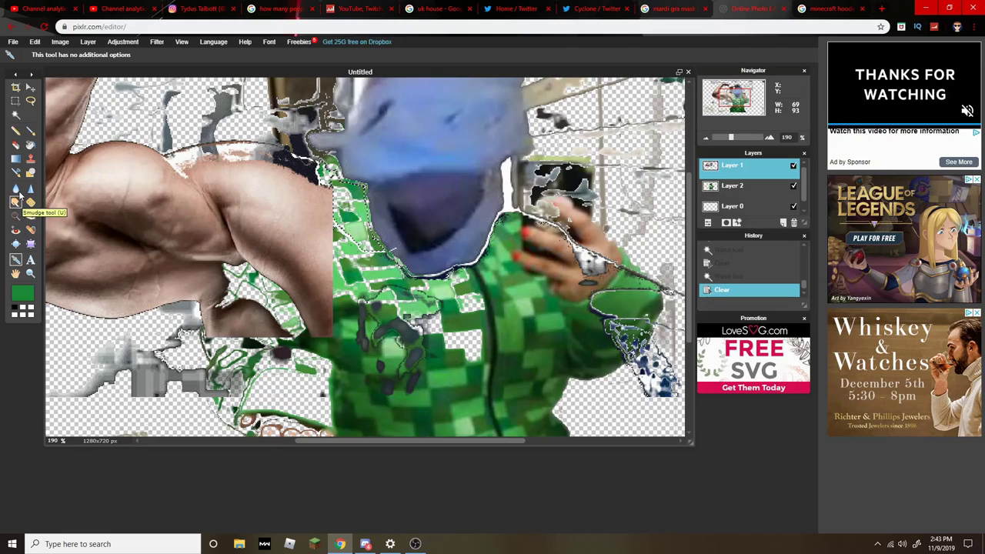
Brush green over the gaps in the hoodie chest, then sample a darker green for painting
left_click(31, 133)
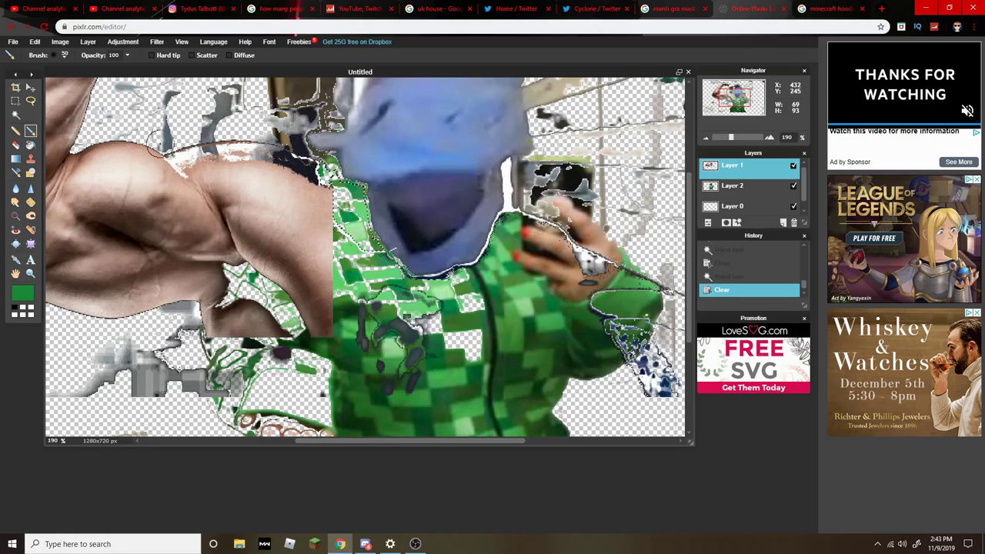
left_click_drag(342, 200, 348, 199)
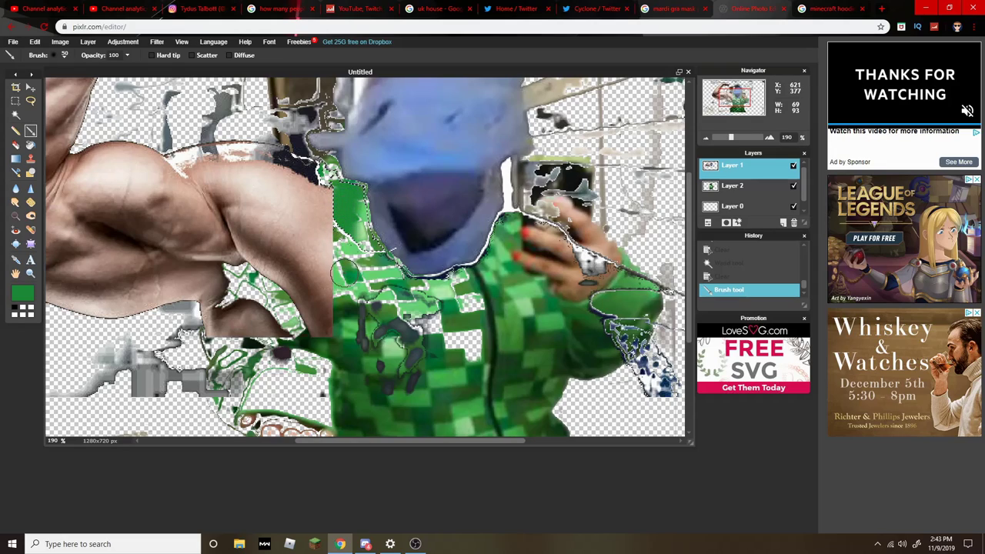
left_click_drag(345, 273, 349, 291)
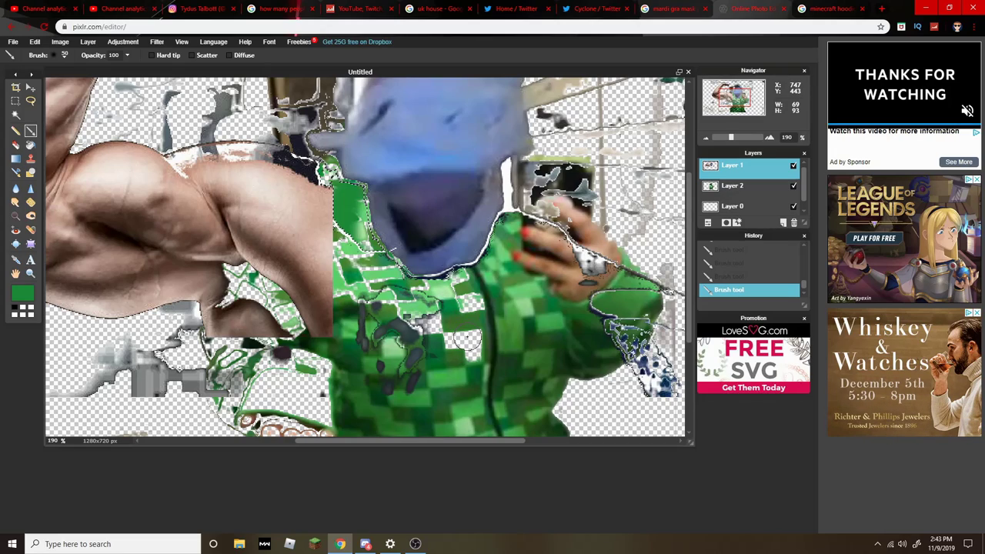
left_click(16, 263)
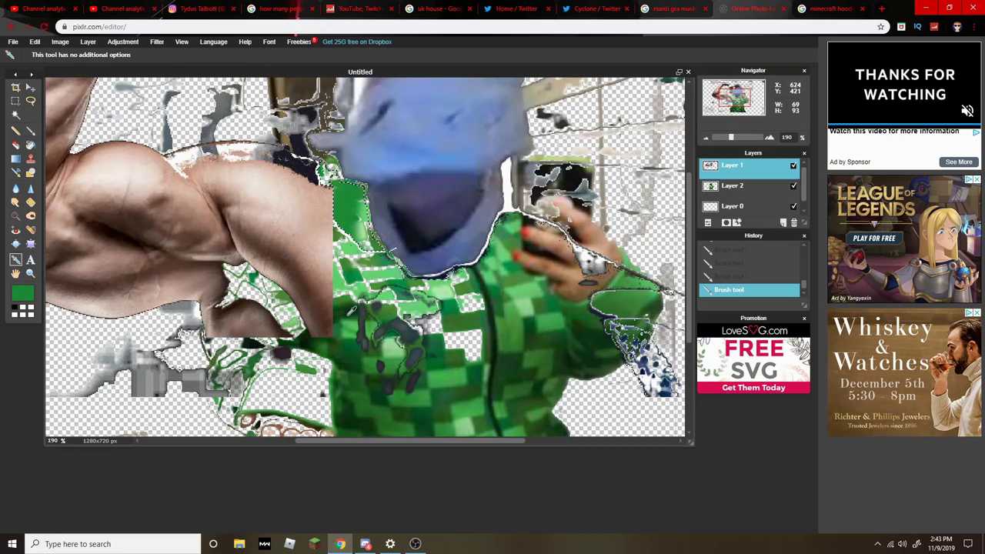
left_click(350, 309)
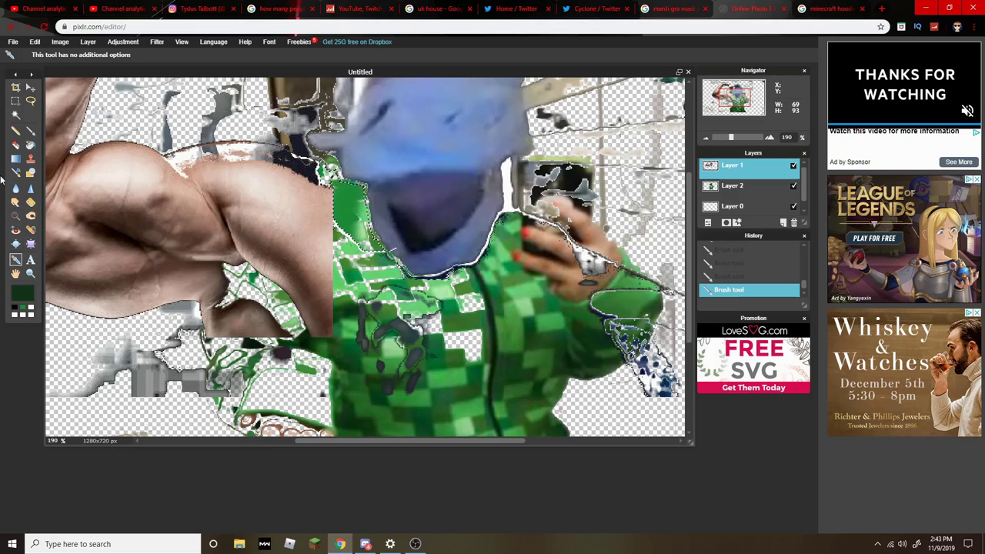
left_click(14, 115)
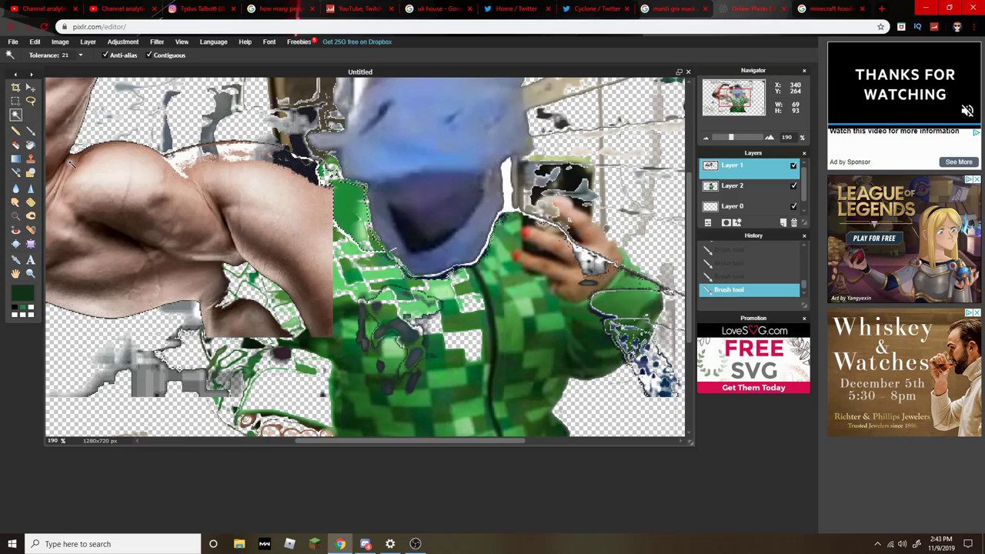
left_click(30, 132)
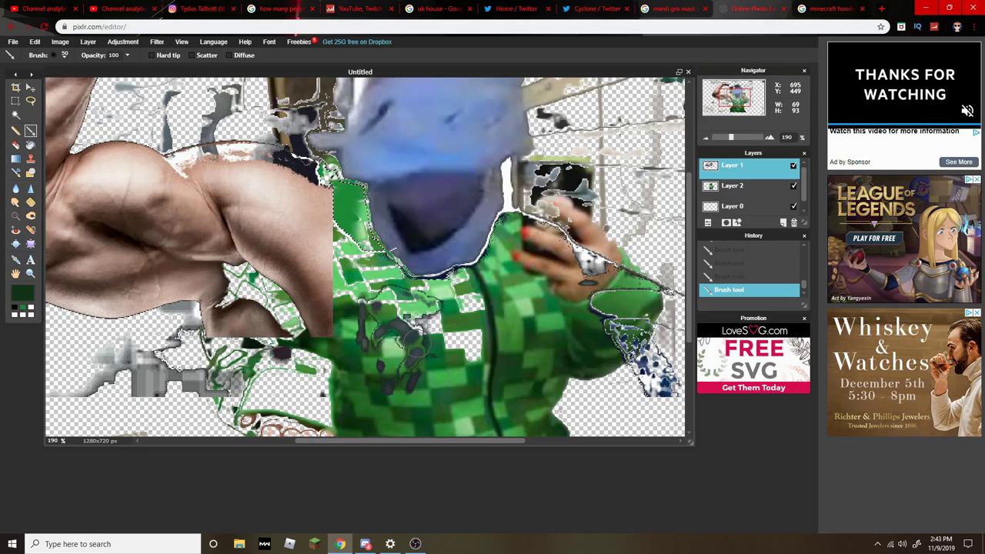
scroll(367, 204, "down", 3)
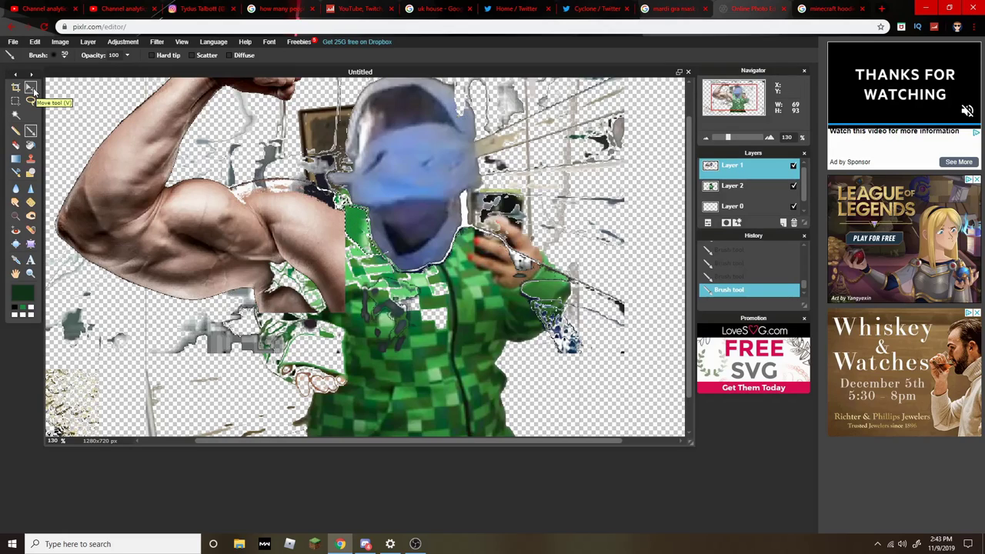
Undo an accidental Move-tool shift of the top layer's content
left_click(31, 87)
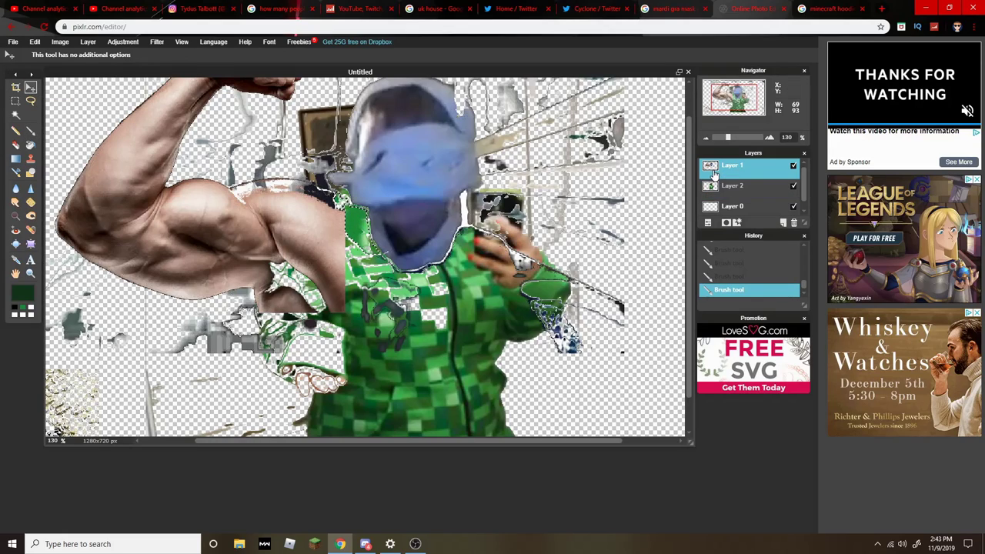
scroll(362, 184, "down", 2)
scroll(366, 231, "down", 1)
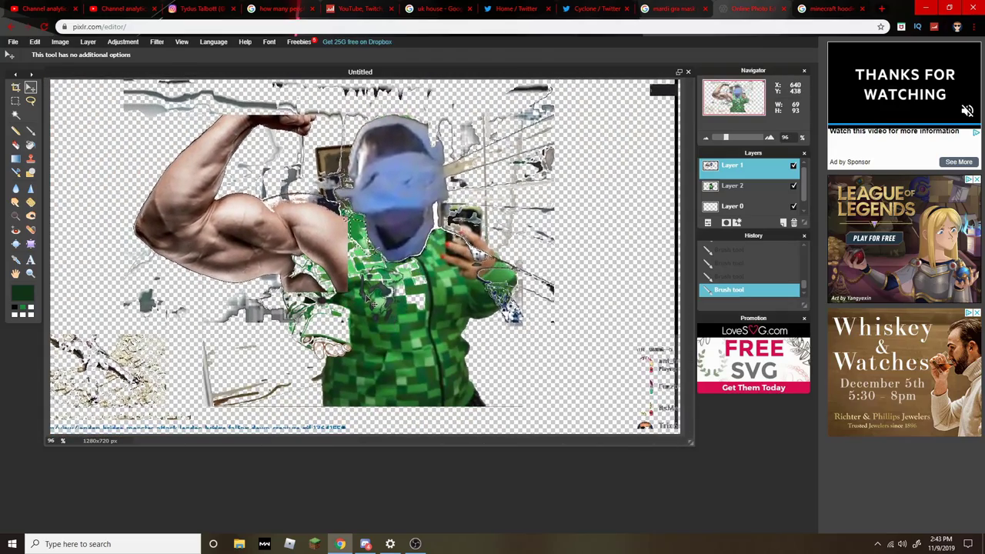
left_click_drag(376, 302, 372, 301)
left_click(39, 43)
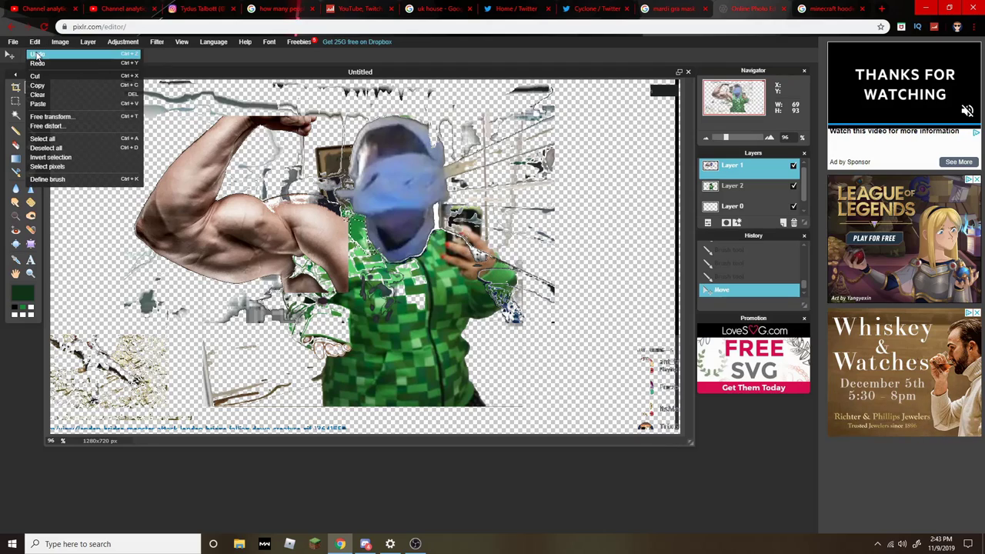
left_click(36, 53)
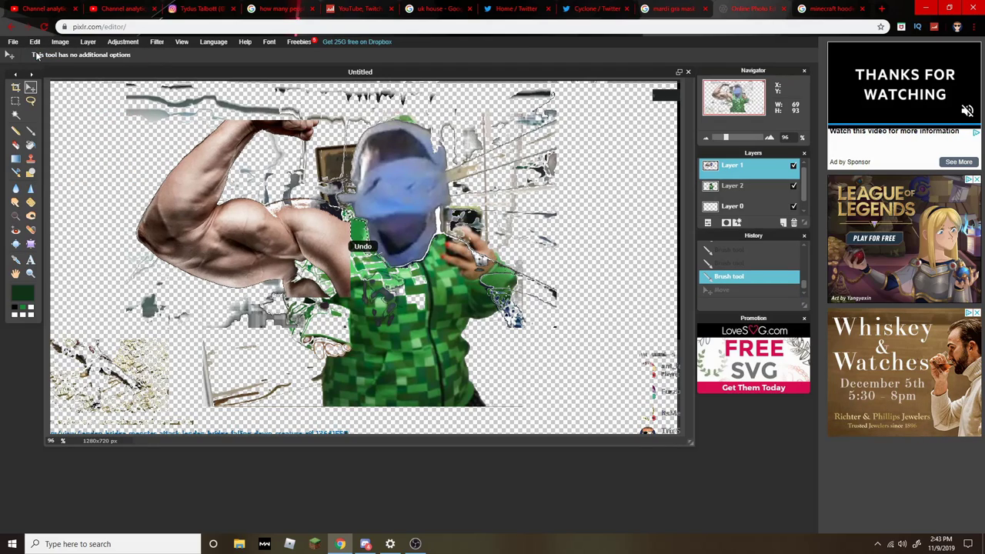
Erase the leftover background patch right of the phone hand with the Magic Wand
left_click(17, 114)
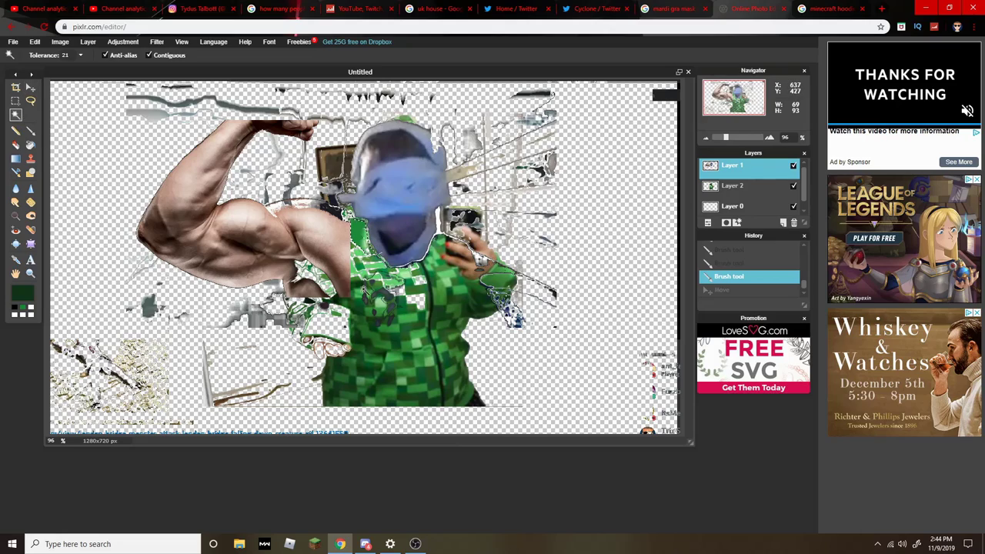
left_click(365, 291)
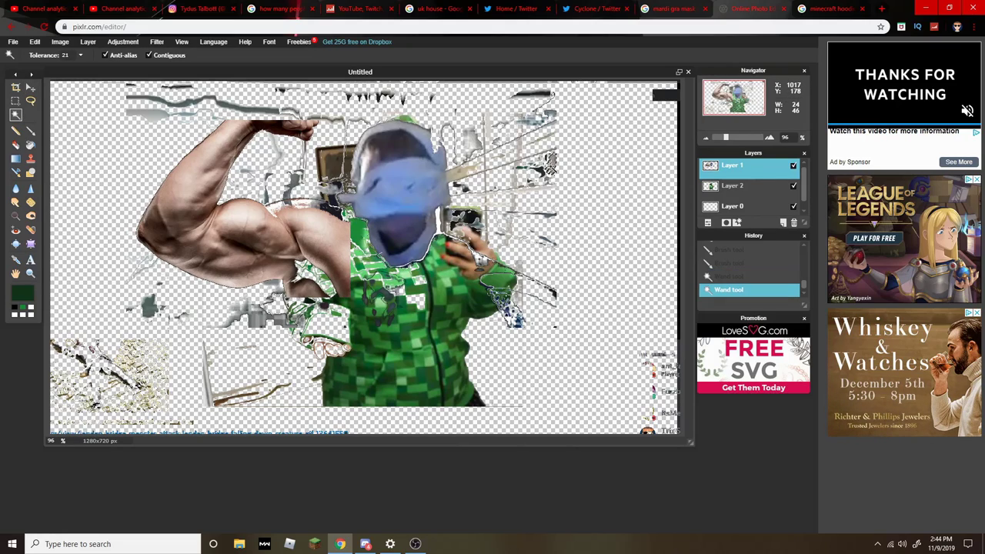
key("Delete")
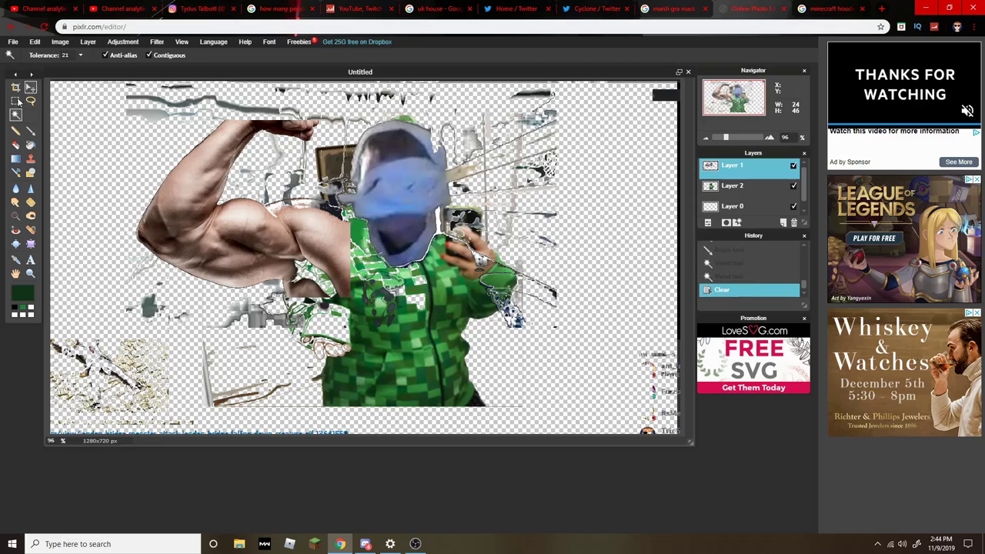
left_click(31, 131)
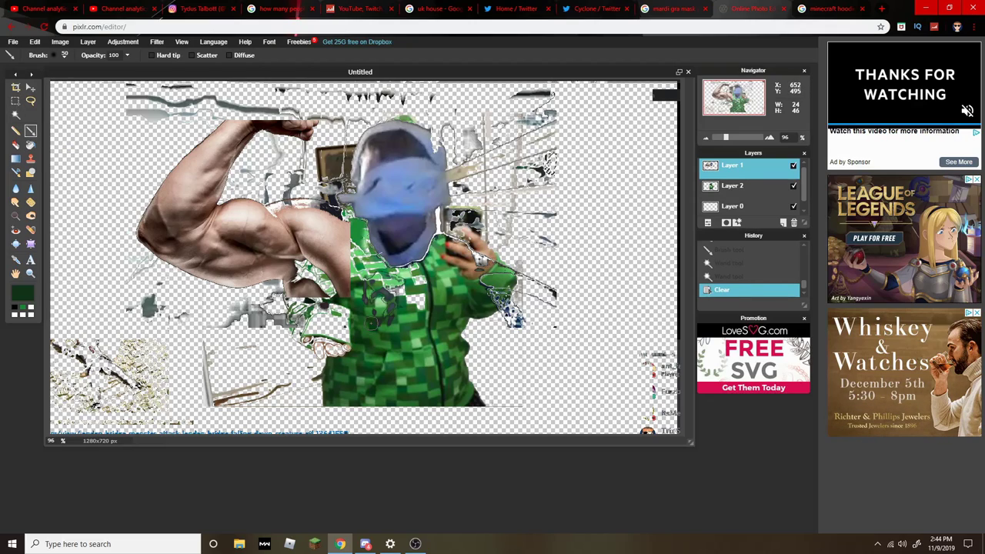
Make Layer 2 active, zoom in, and paint brush marks near the phone hand
left_click(551, 170)
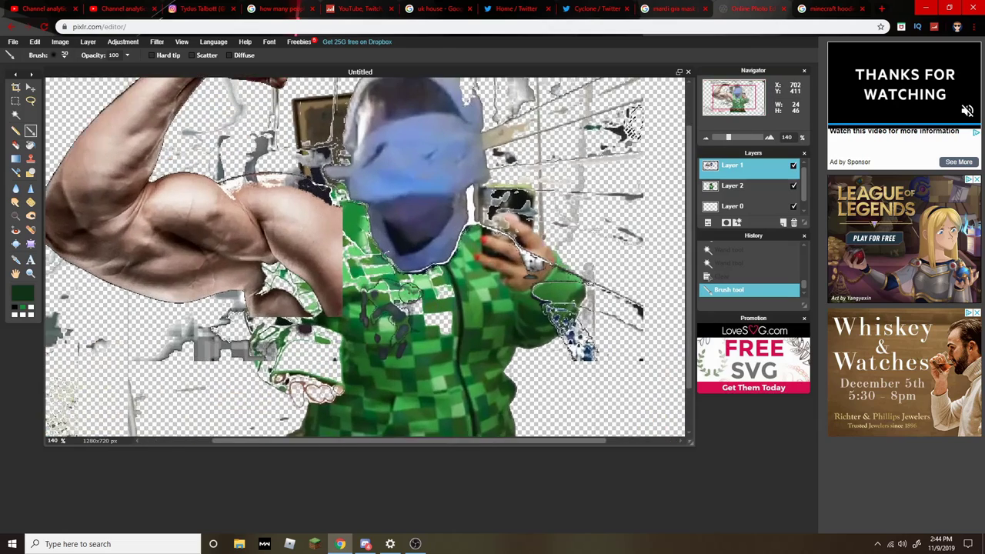
key("ctrl+plus")
left_click(728, 189)
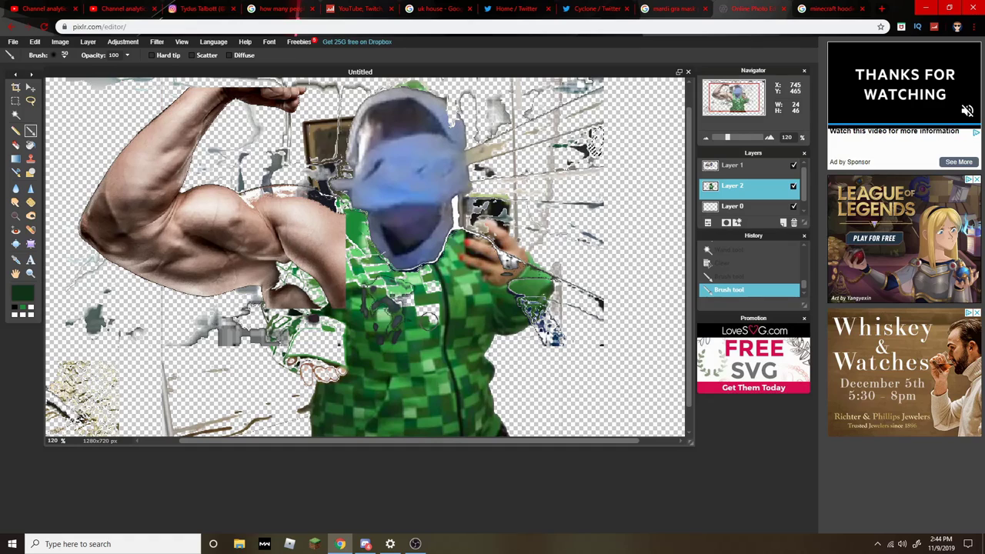
key("ctrl+plus")
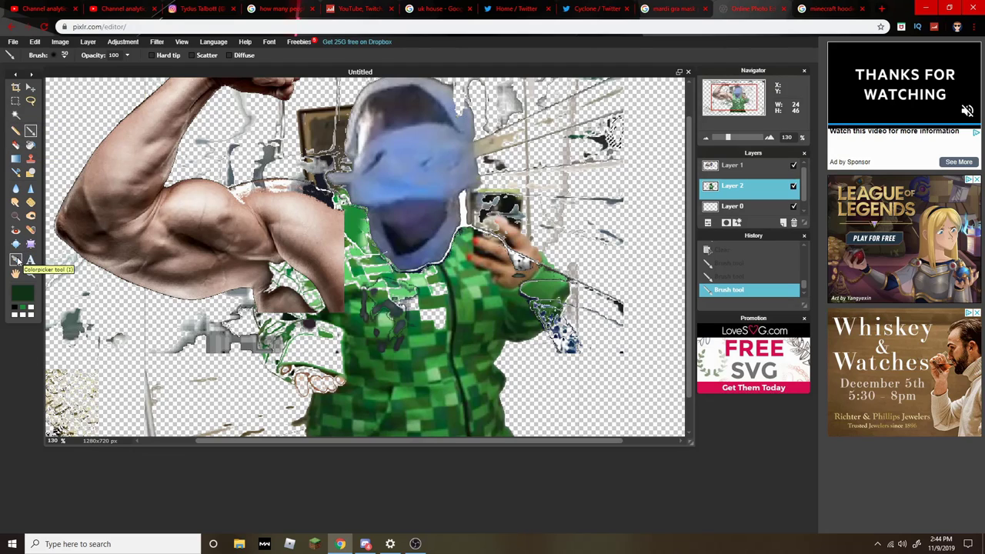
scroll(415, 308, "down", 3)
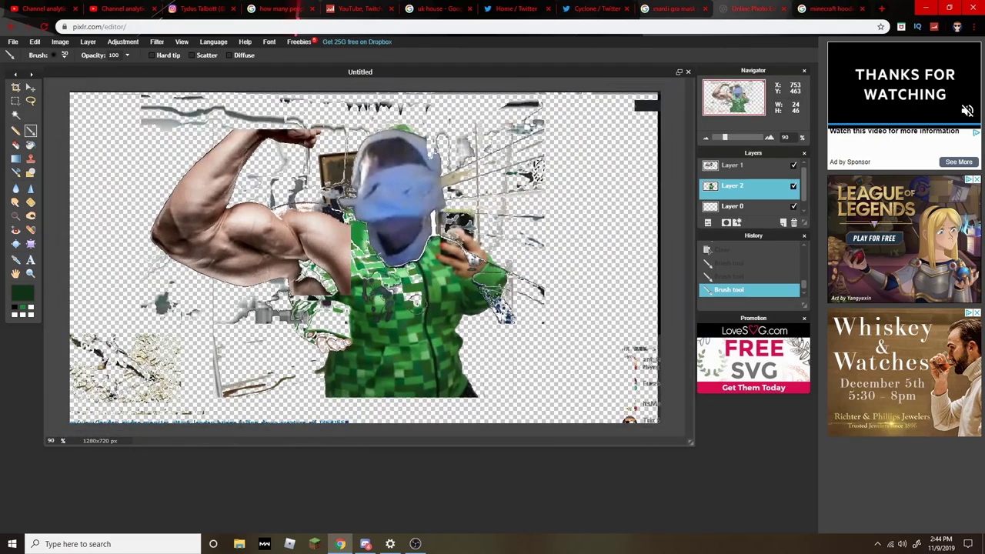
scroll(480, 329, "up", 5)
left_click(474, 304)
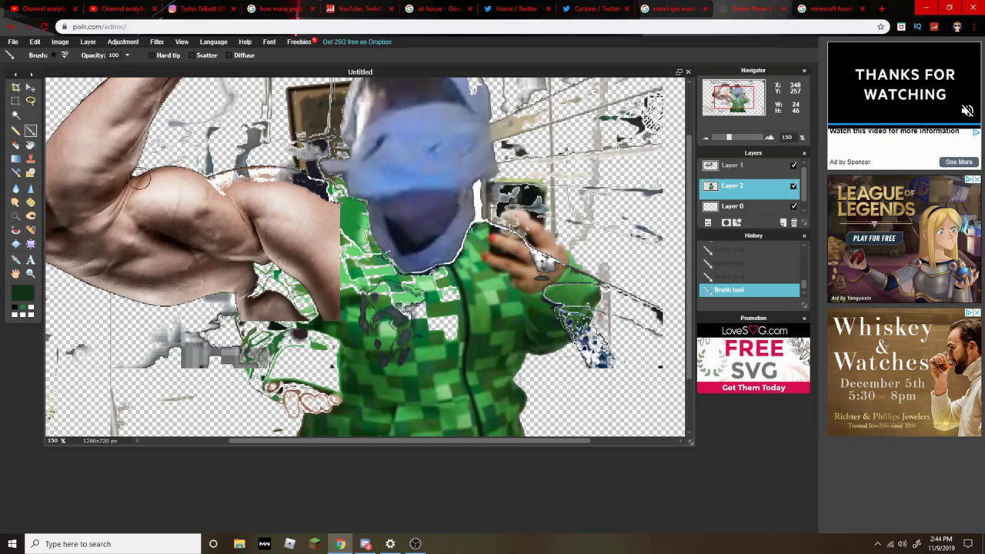
scroll(261, 223, "down", 2)
scroll(260, 223, "down", 1)
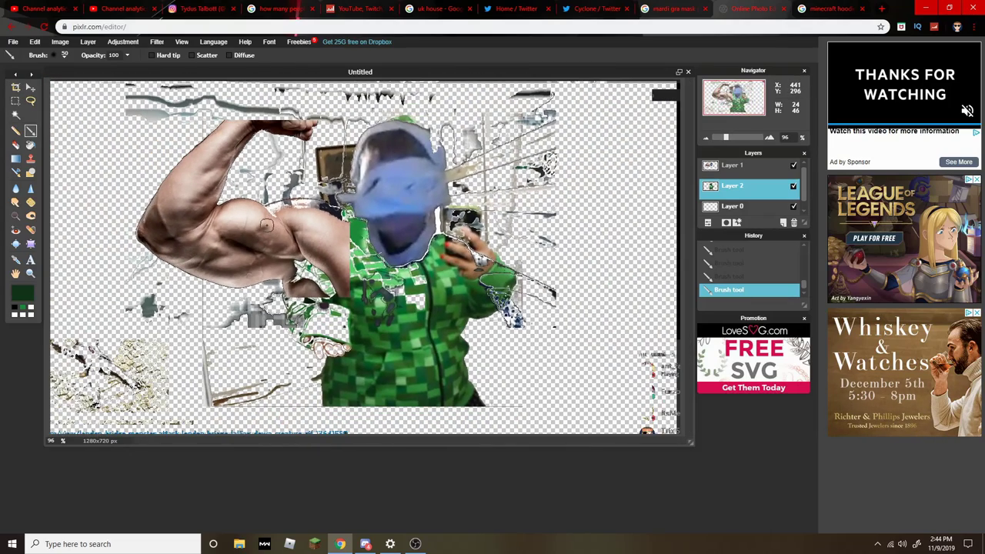
scroll(308, 234, "up", 2)
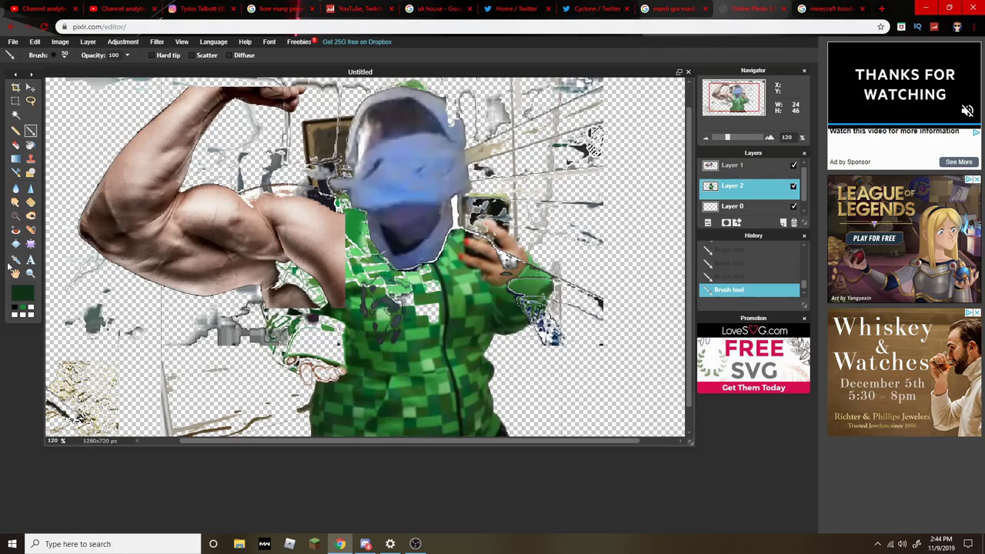
Sample the hoodie's bright green as the brush colour and make Layer 1 active
left_click(16, 260)
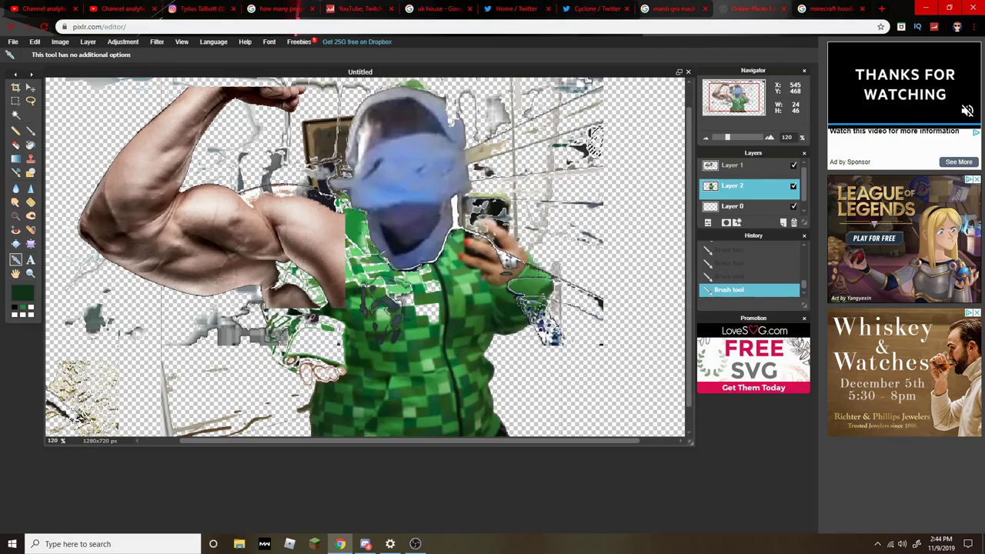
left_click(416, 360)
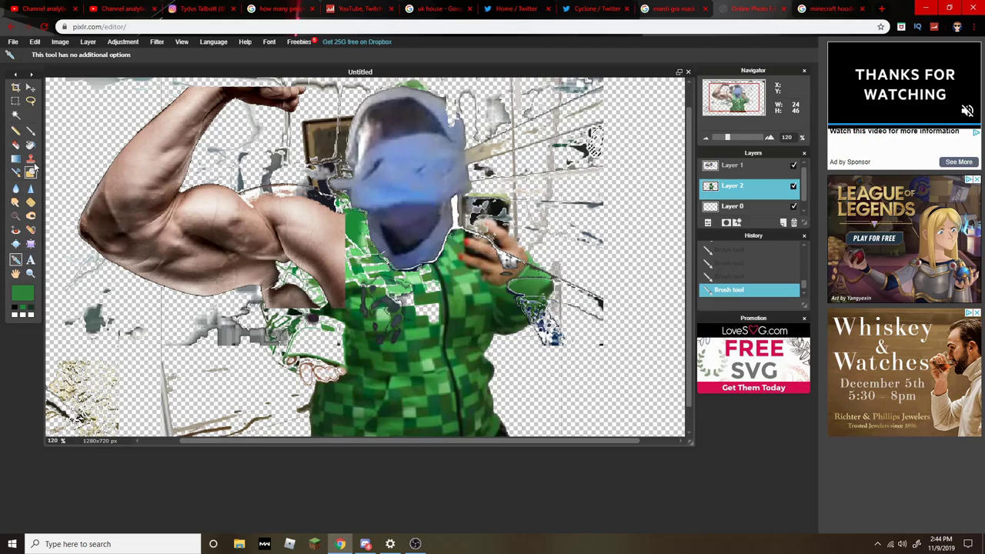
left_click(31, 132)
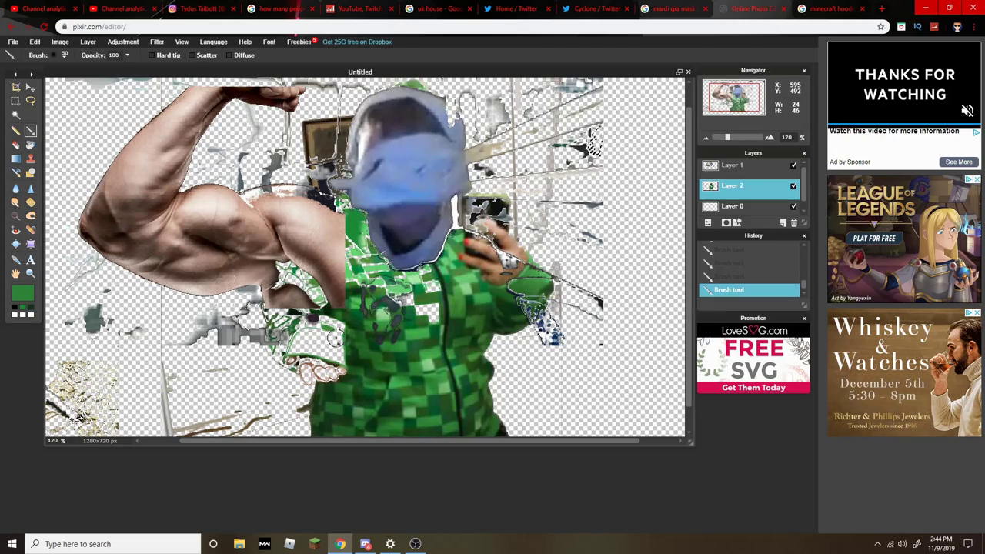
scroll(460, 316, "down", 1)
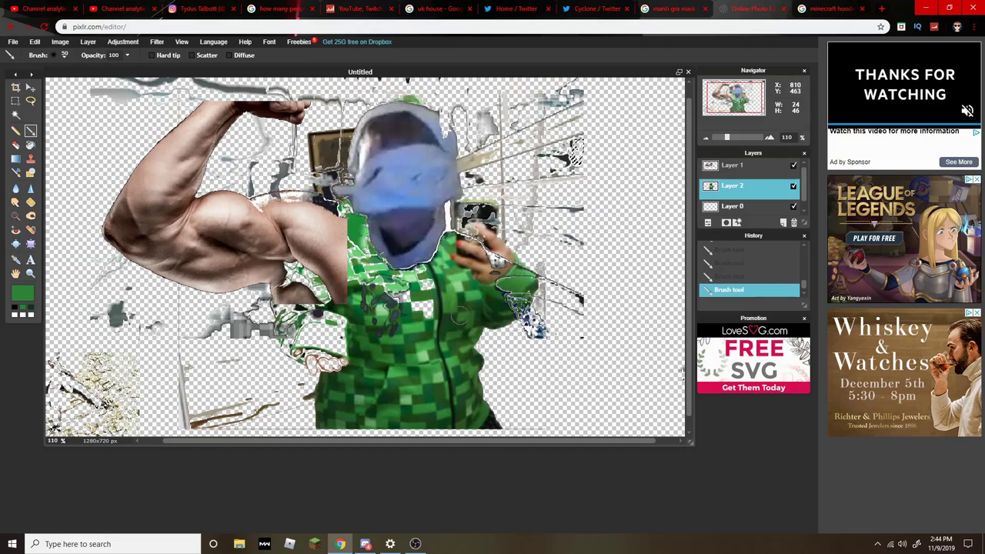
left_click(743, 168)
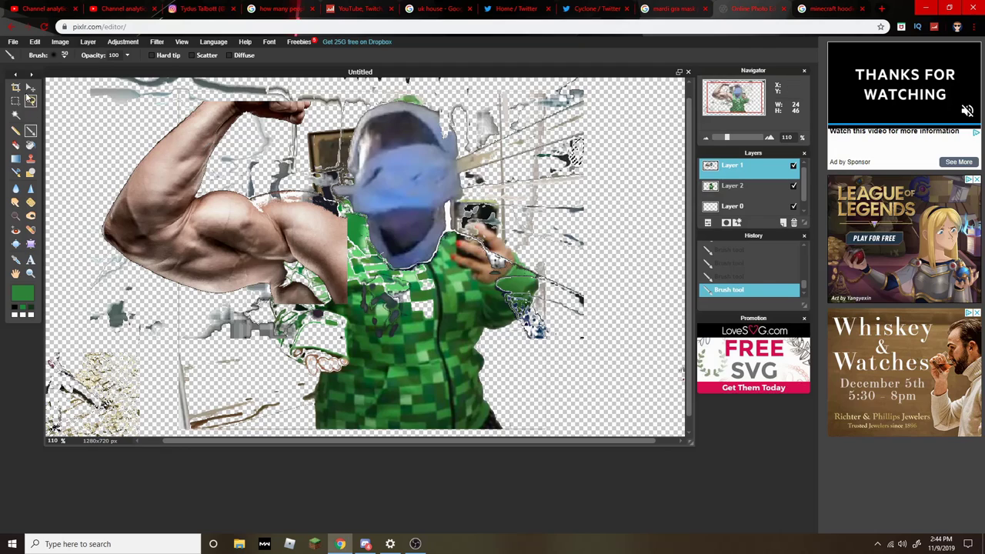
Magic Wand-delete a leftover background area on Layer 1, then select the bottom grey fragments
left_click(14, 115)
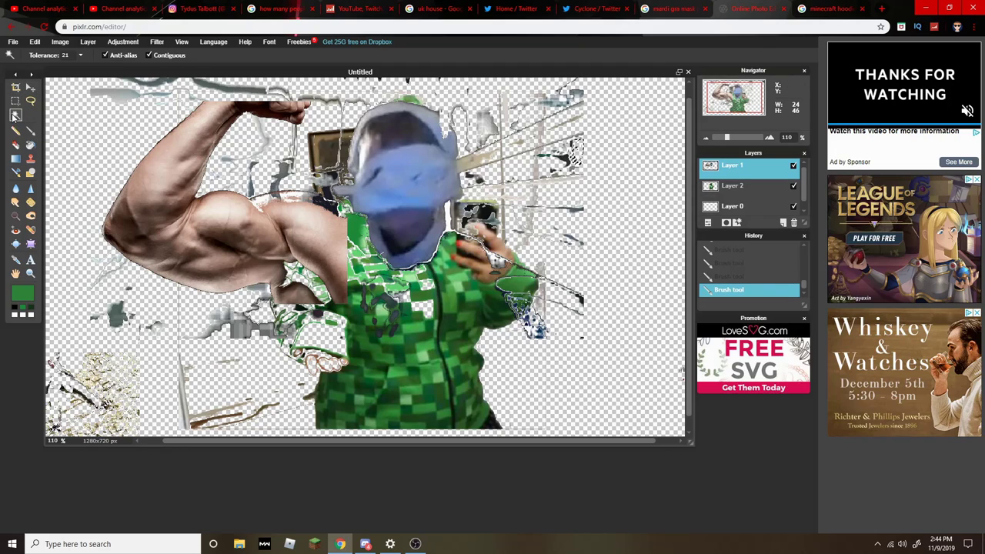
left_click(100, 177)
key("Delete")
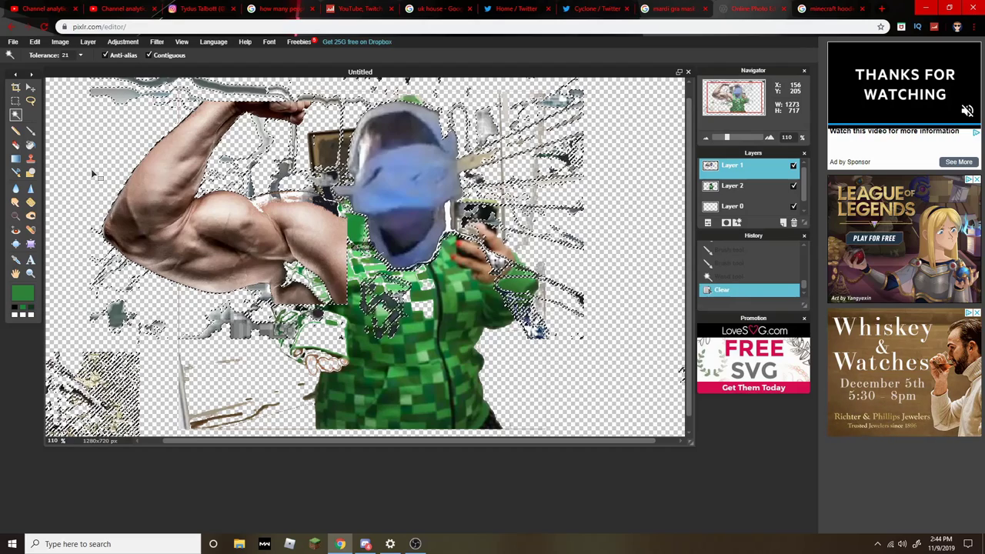
left_click(121, 102)
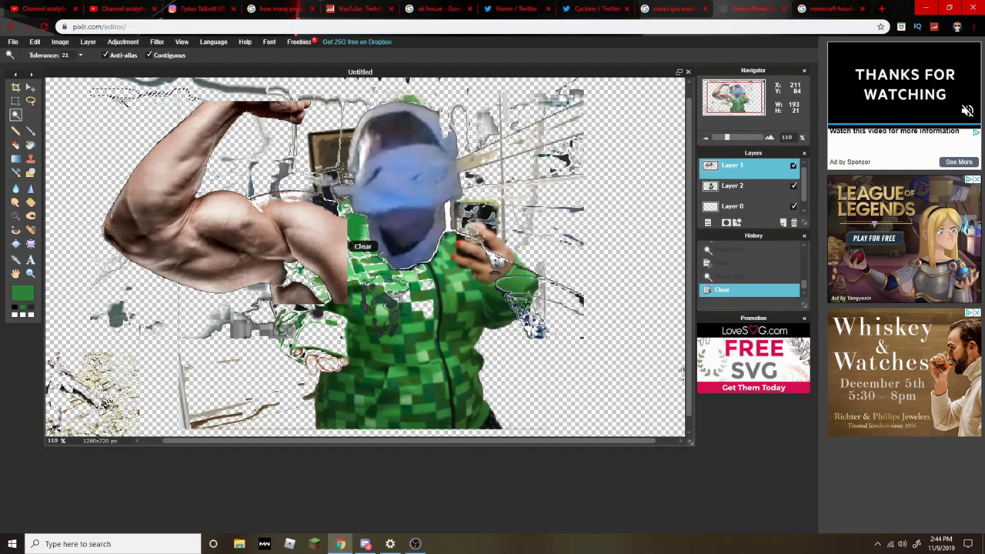
left_click(247, 329)
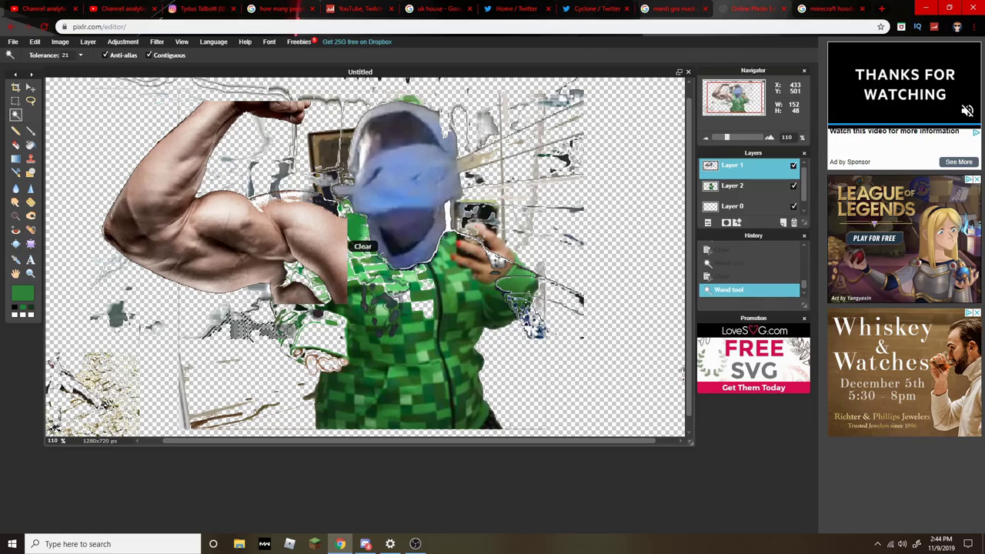
left_click(288, 319)
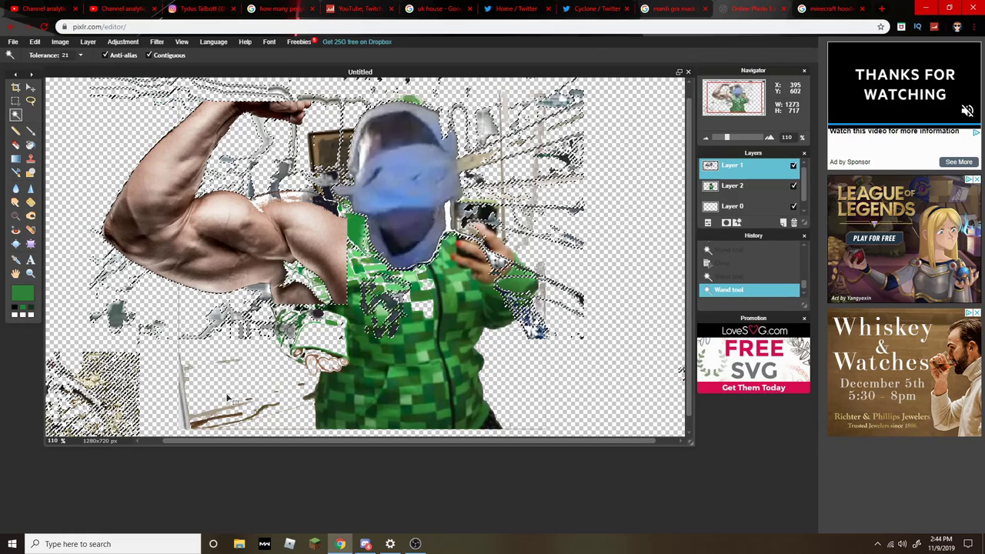
left_click(224, 320)
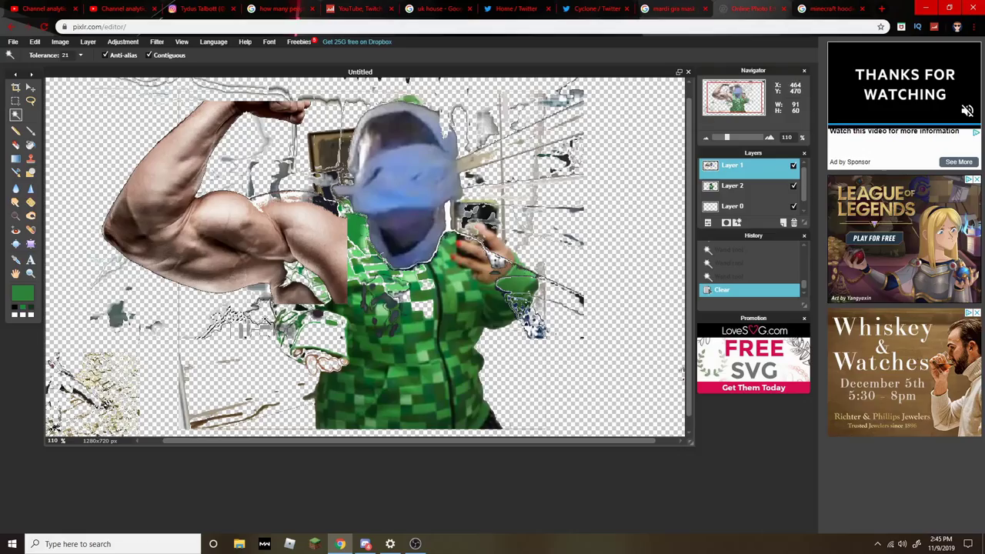
Undo two accidental Move Selection shifts of the selection outline
left_click(541, 372)
left_click_drag(541, 373, 544, 378)
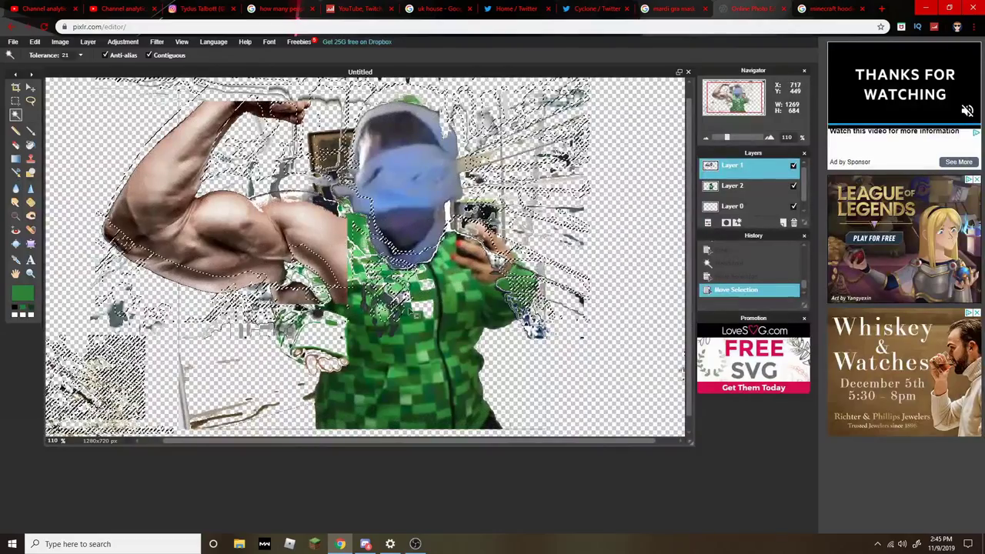
left_click(13, 41)
left_click(35, 43)
left_click(36, 45)
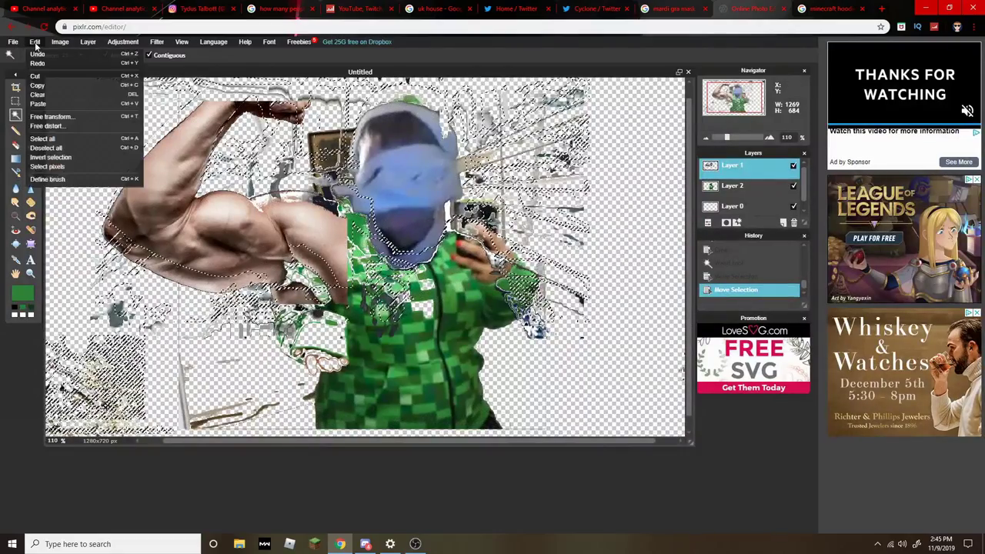
left_click(47, 57)
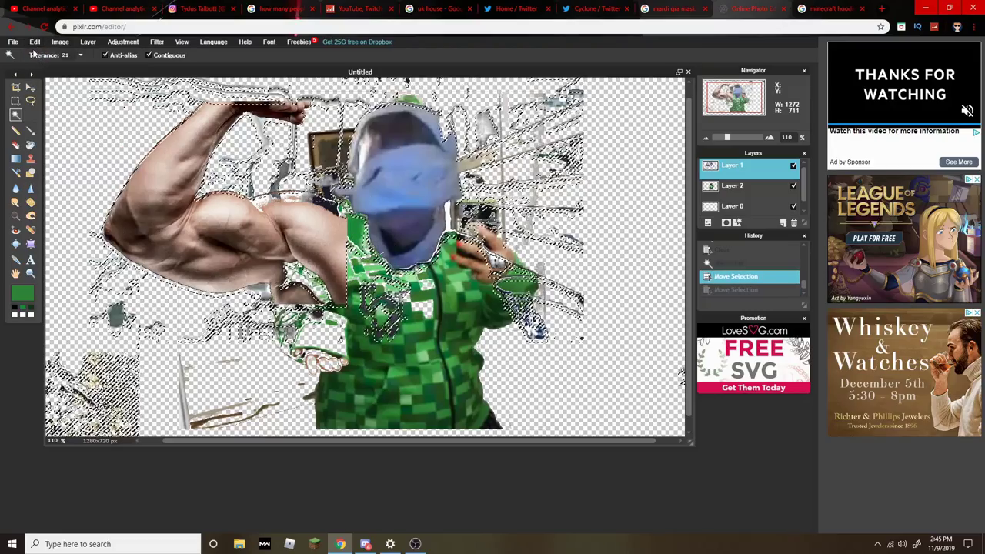
left_click(36, 43)
left_click(46, 57)
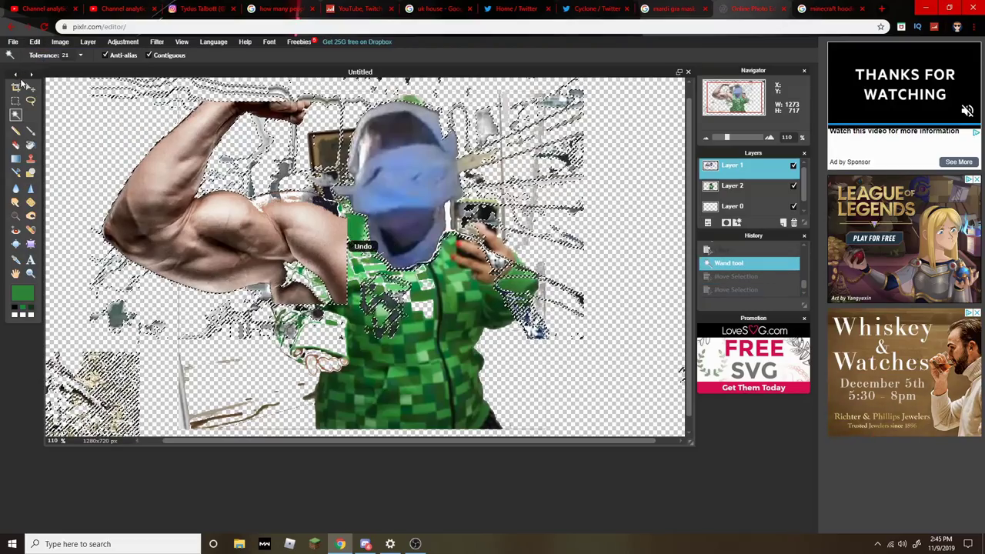
Magic Wand-select the grey blob near the lower left of Layer 1
left_click(31, 87)
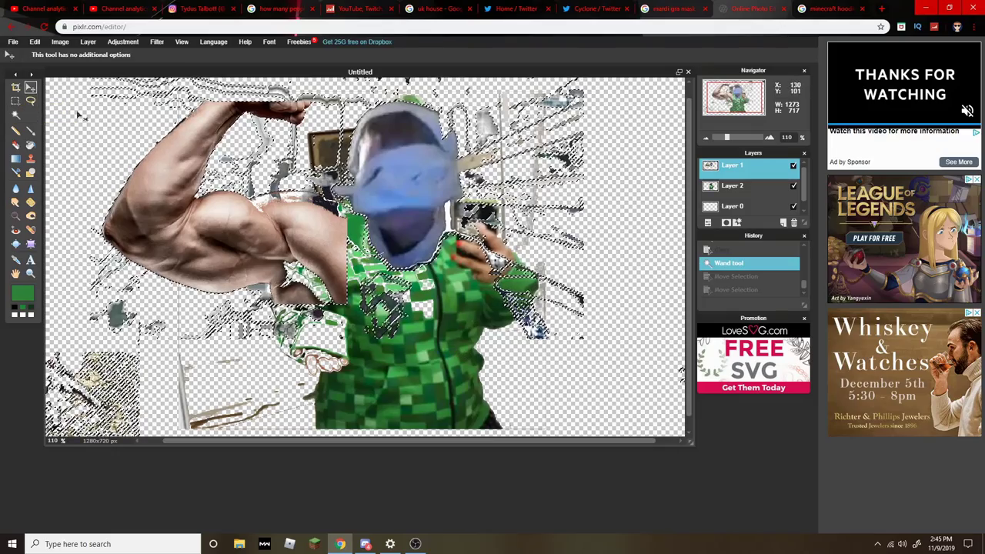
left_click(15, 114)
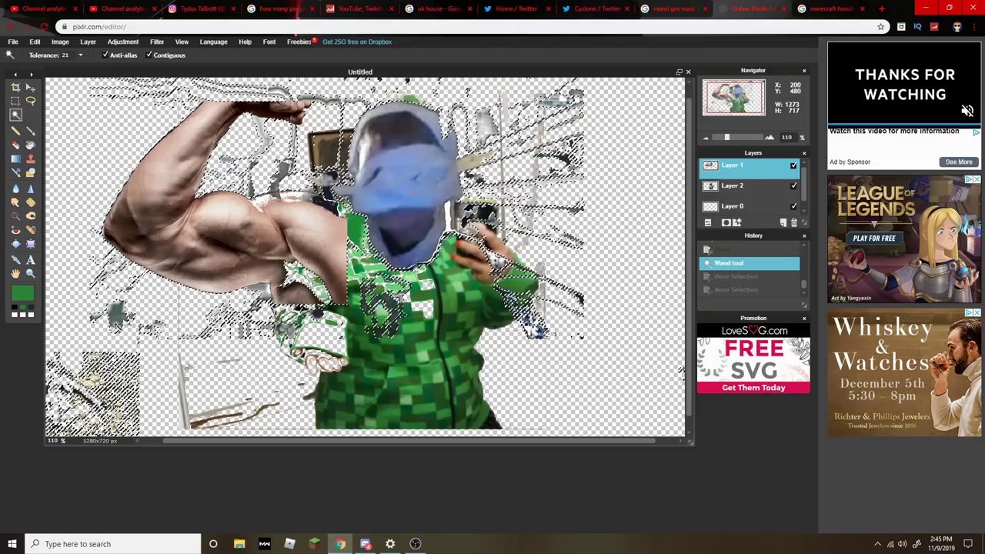
left_click(121, 331)
scroll(135, 306, "up", 2)
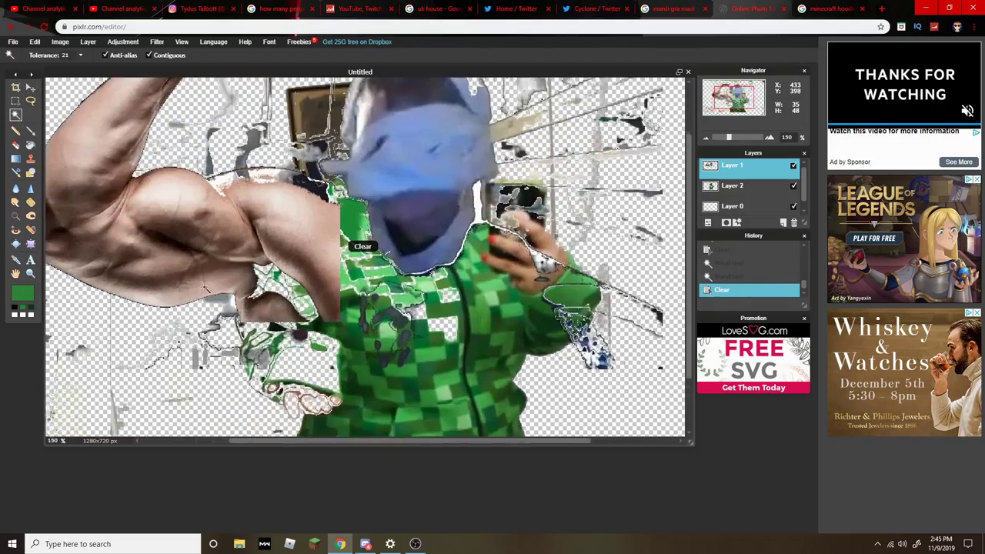
scroll(416, 291, "down", 4)
scroll(413, 290, "up", 1)
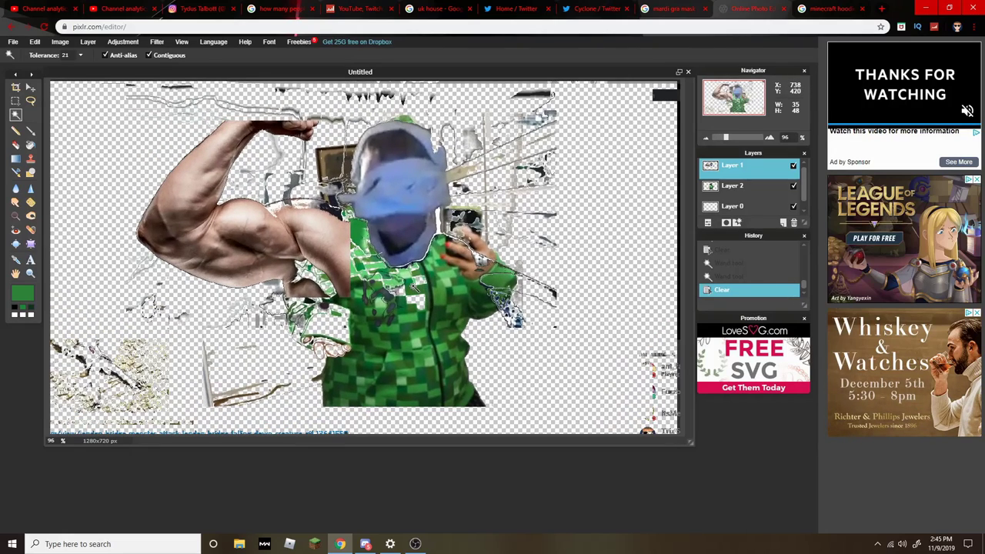
scroll(413, 286, "up", 1)
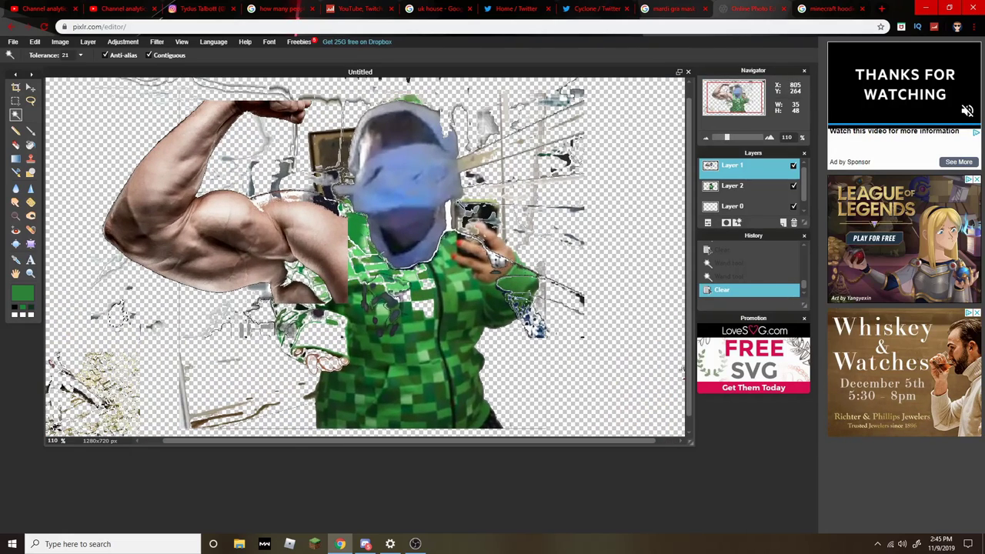
Run a Google image search for 'iphone 11' in a new browser tab
left_click(883, 6)
type("i")
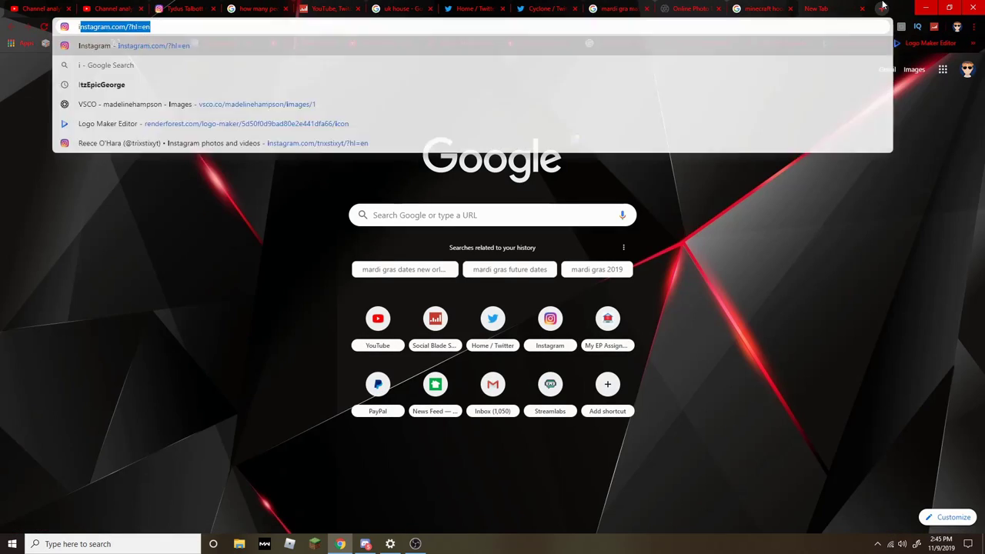
type("phone ")
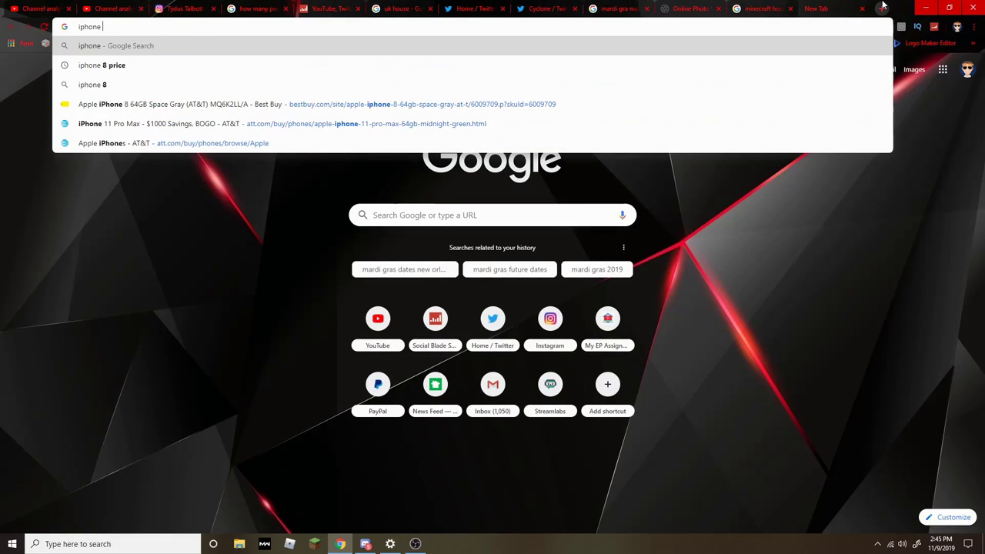
type("11")
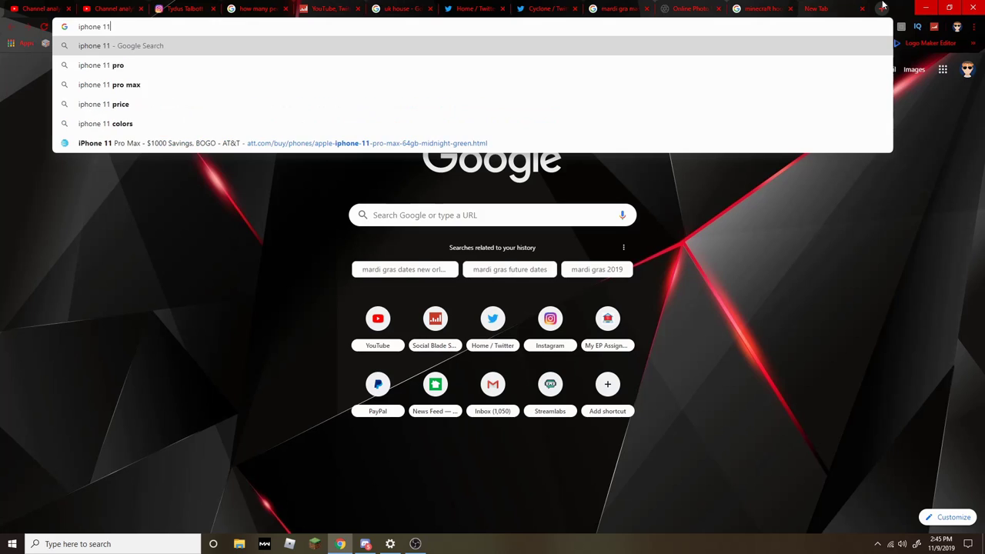
key("Return")
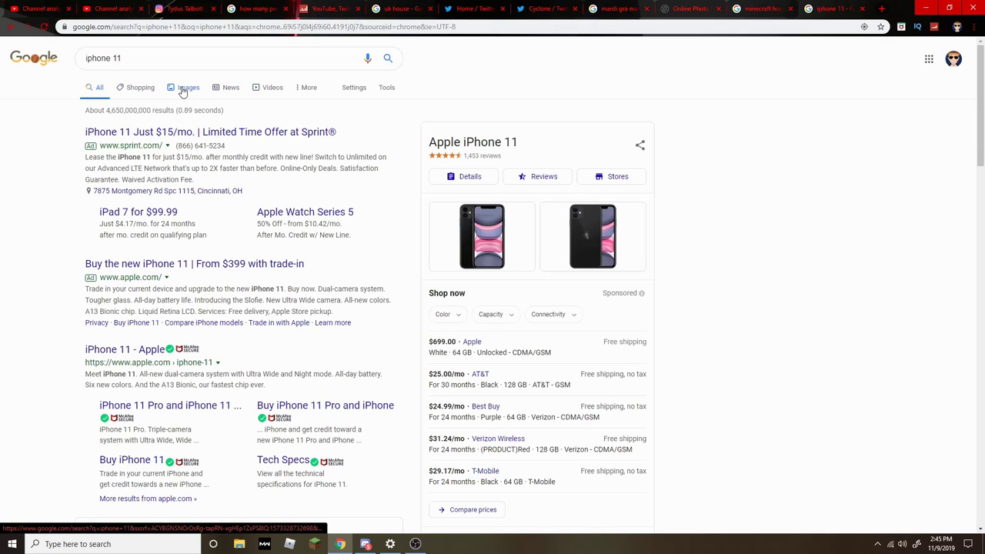
left_click(185, 89)
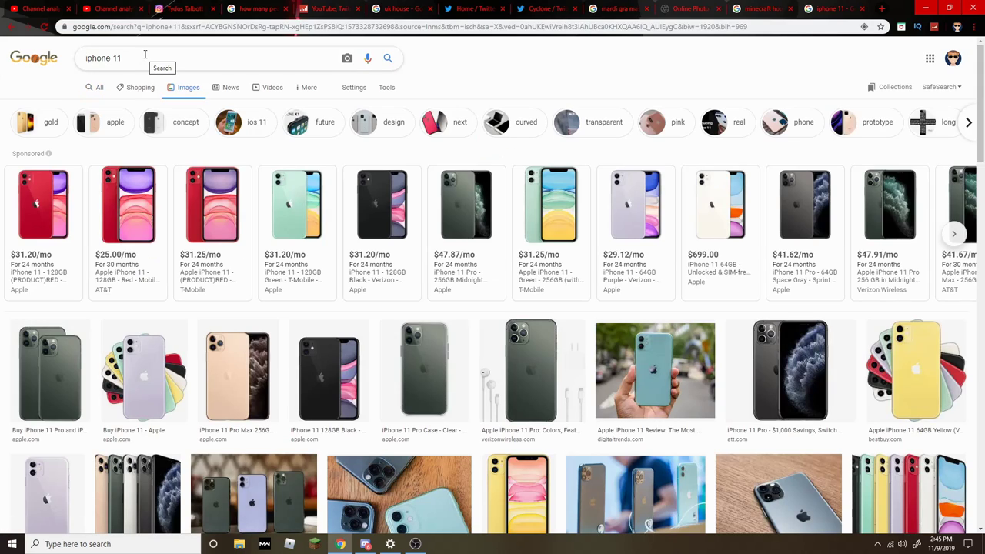
Browse the iphone 11 image results and select the whole query in the search box
scroll(475, 215, "down", 5)
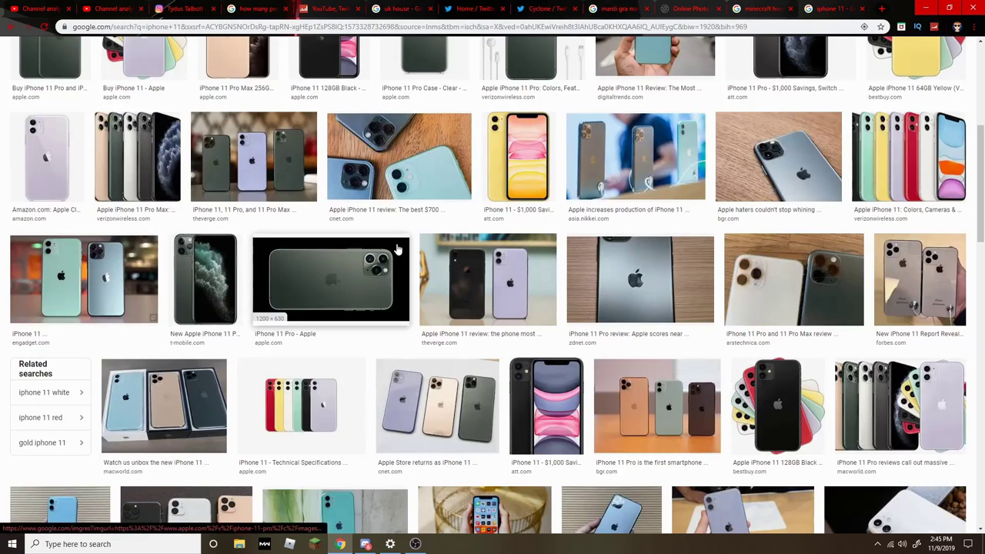
scroll(398, 249, "up", 5)
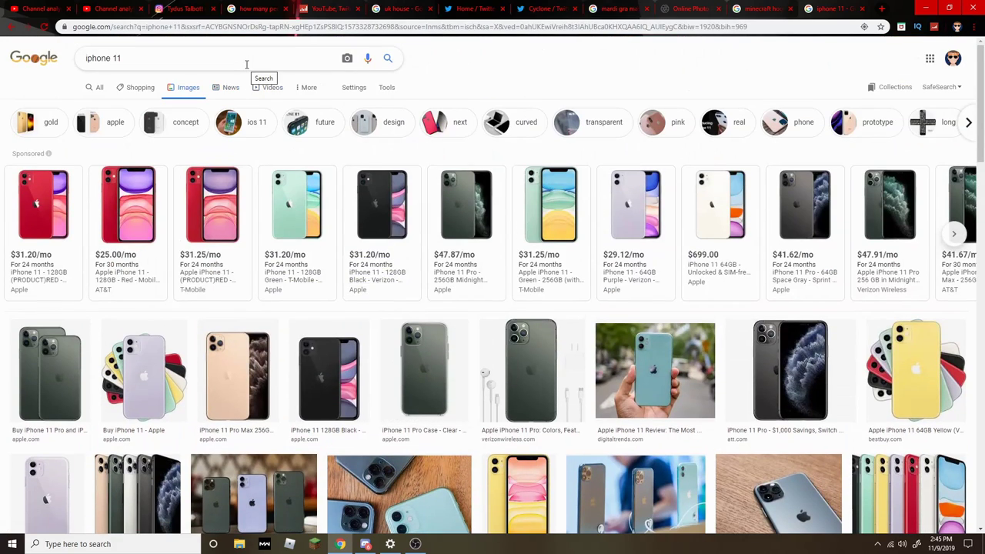
scroll(607, 210, "down", 2)
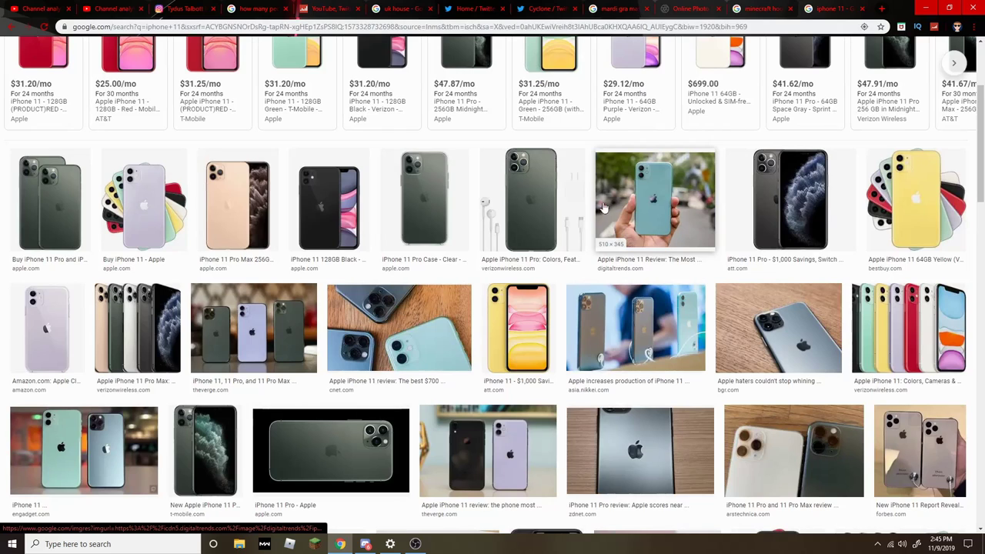
scroll(545, 216, "down", 2)
scroll(385, 138, "up", 5)
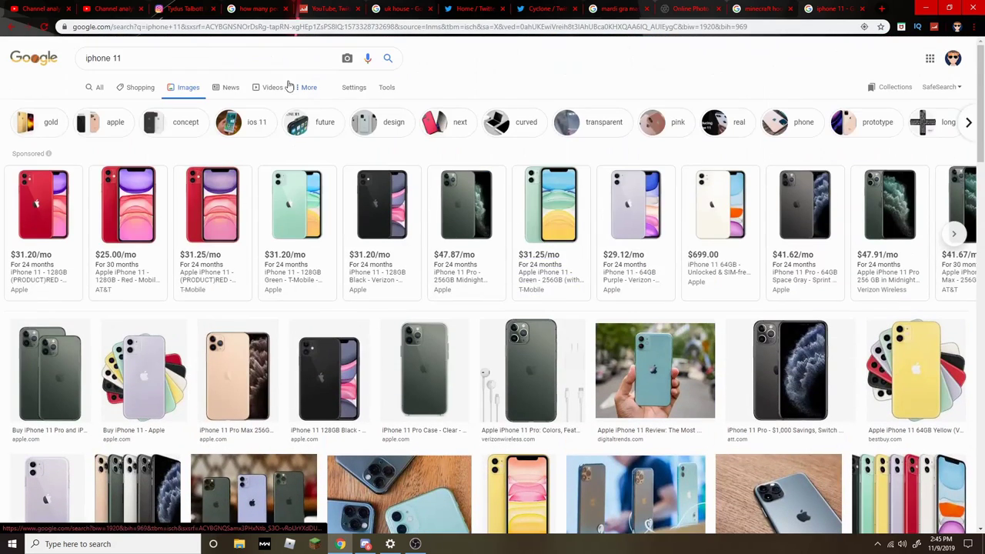
triple_click(192, 57)
Replace the query with 'fake play phone' and run the image search
type("d")
key("BackSpace")
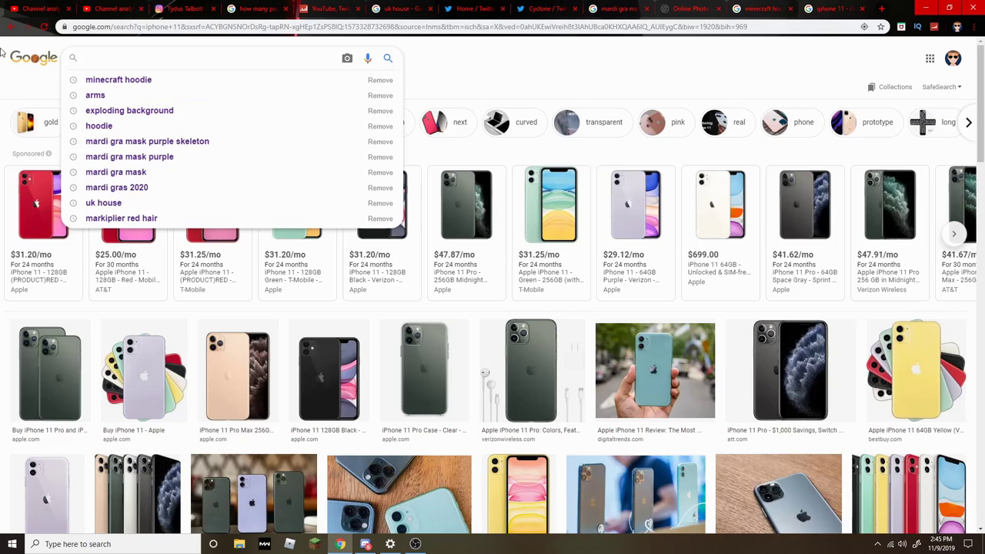
type("fake play")
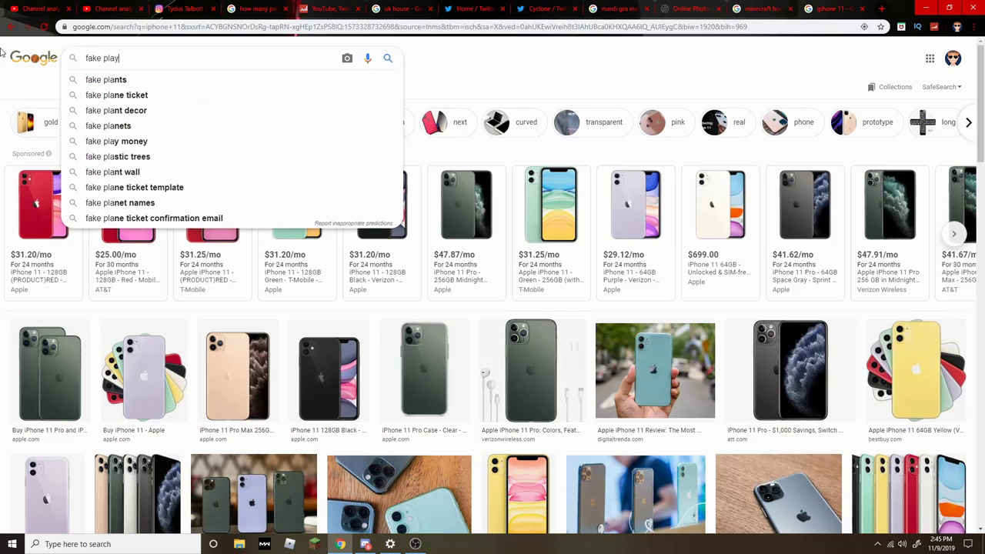
type(" phone")
key("Return")
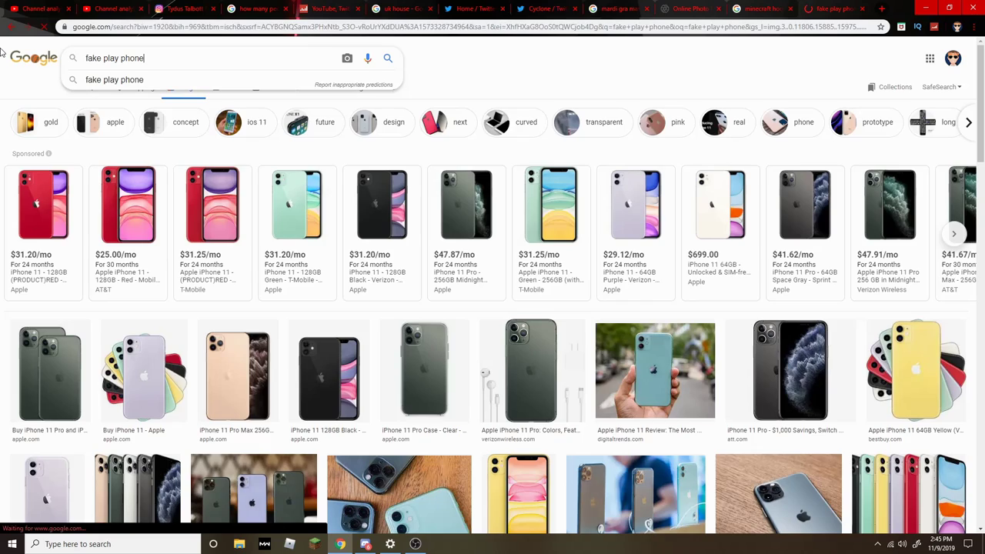
Scroll through the fake play phone image results and back to the top
scroll(80, 252, "down", 3)
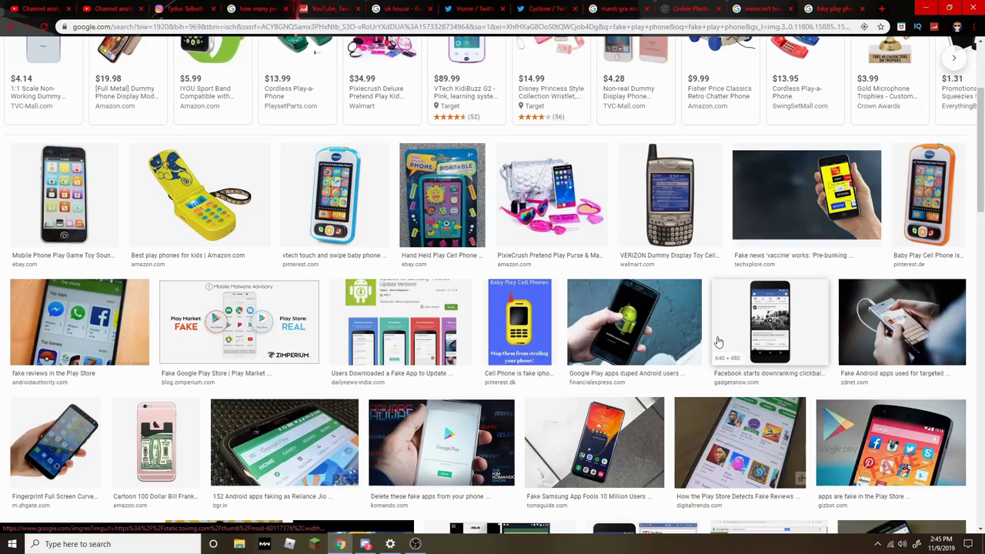
scroll(718, 341, "down", 5)
scroll(539, 354, "down", 3)
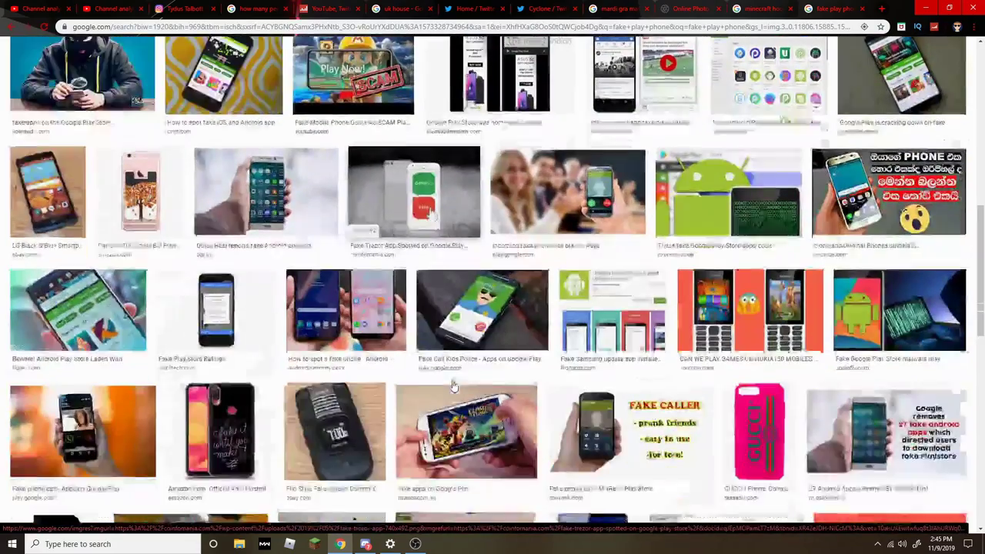
scroll(409, 379, "down", 3)
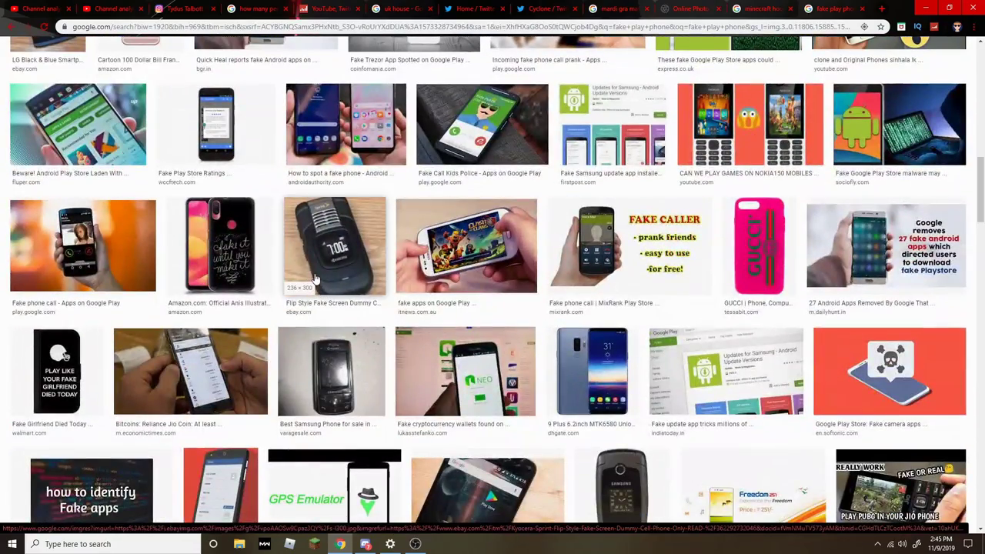
scroll(315, 279, "down", 1)
scroll(308, 281, "down", 1)
scroll(304, 285, "down", 1)
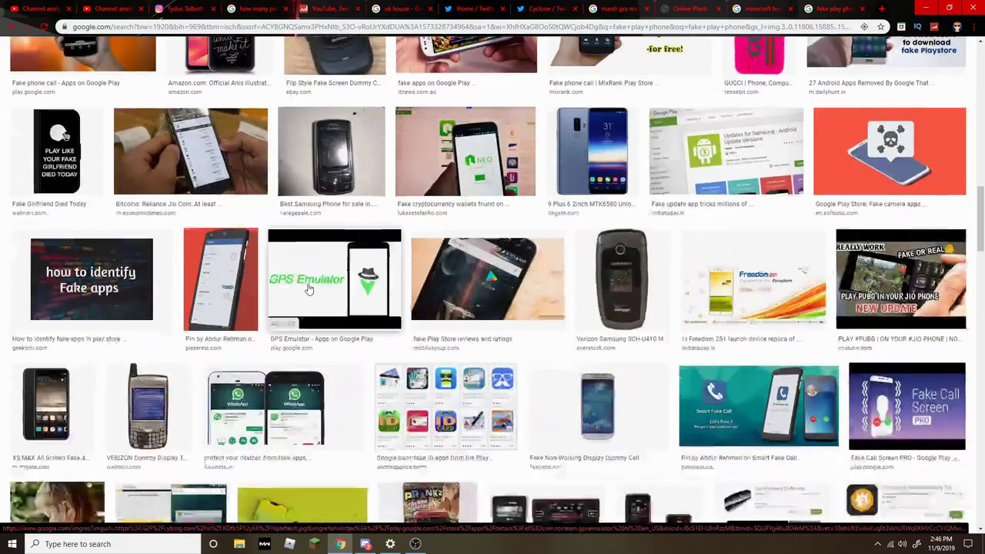
scroll(293, 289, "down", 3)
scroll(293, 289, "down", 4)
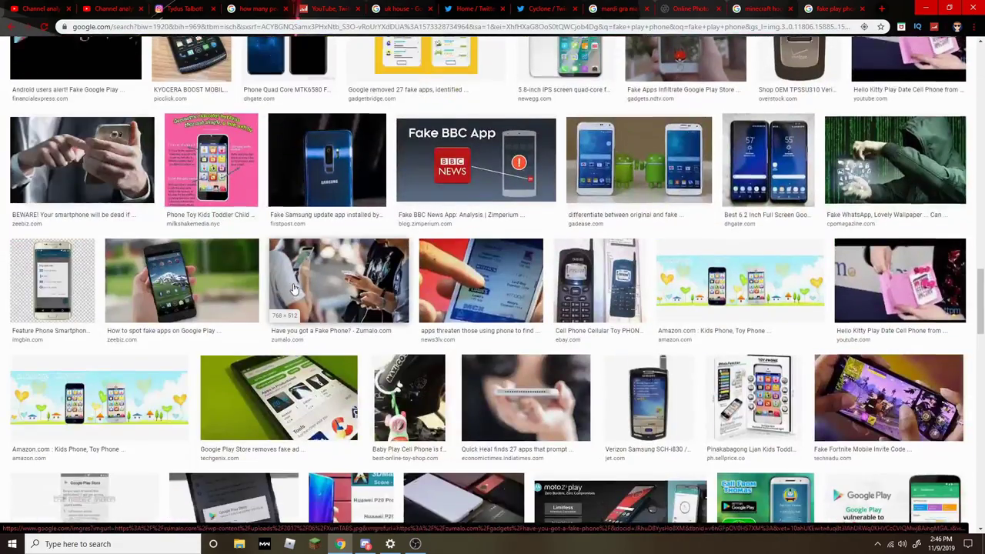
scroll(293, 289, "up", 2)
scroll(293, 288, "down", 6)
scroll(293, 288, "down", 5)
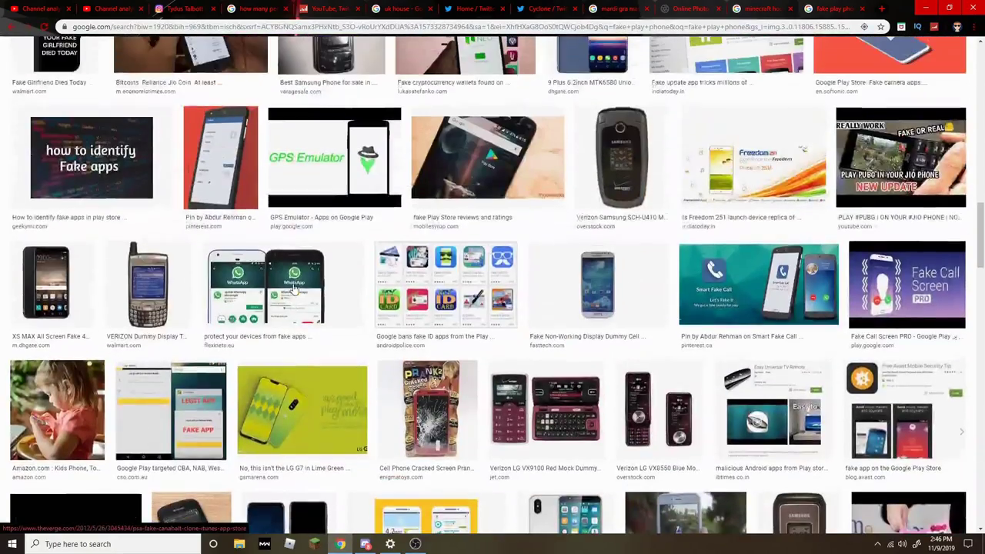
scroll(301, 288, "up", 1)
scroll(308, 287, "up", 8)
scroll(322, 286, "up", 1)
scroll(321, 286, "up", 2)
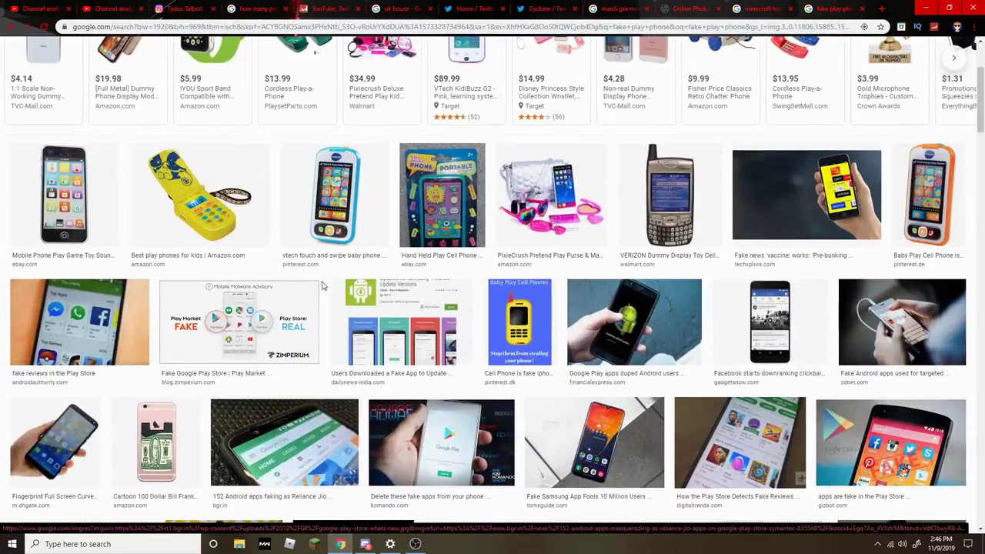
scroll(431, 278, "up", 2)
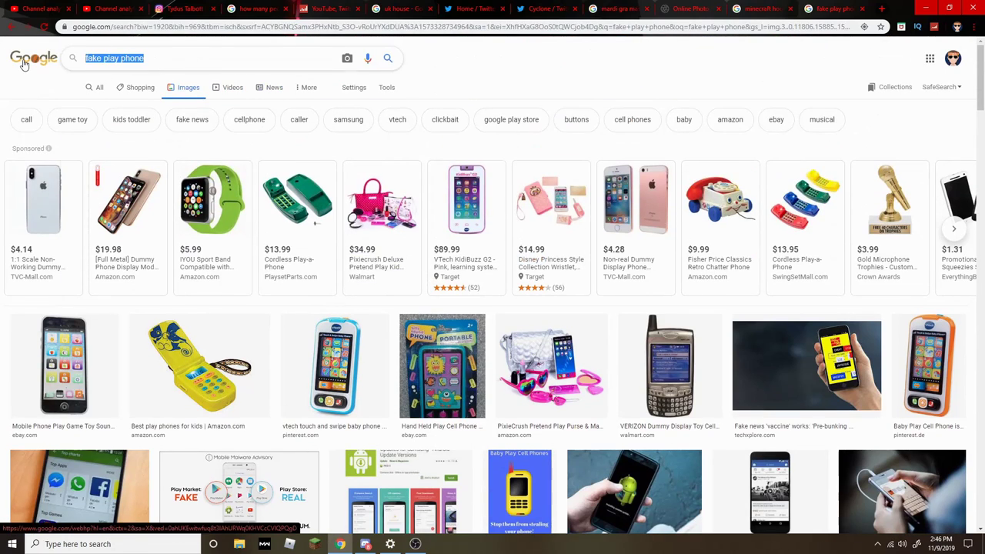
Search Google images for the back of a flip phone
key("BackSpace")
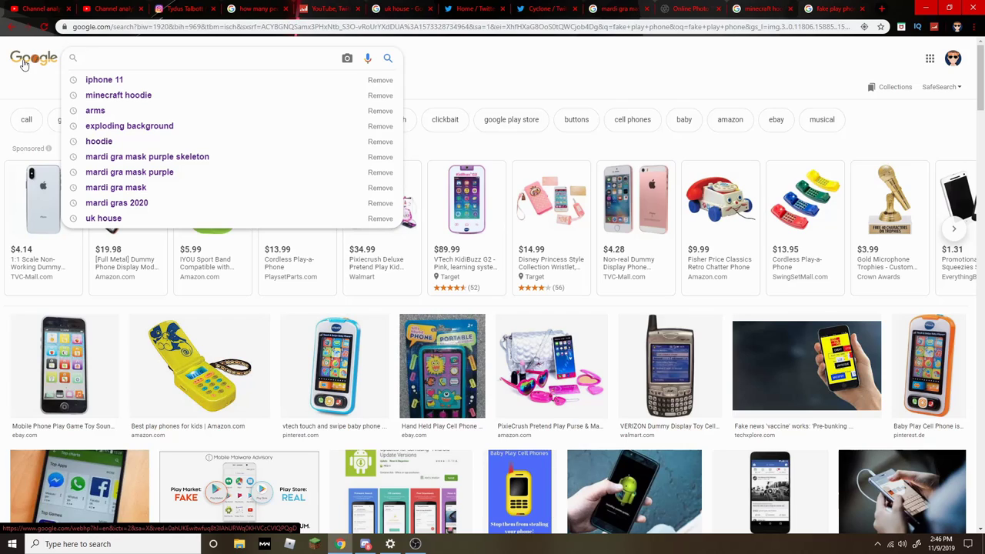
type("back 0of")
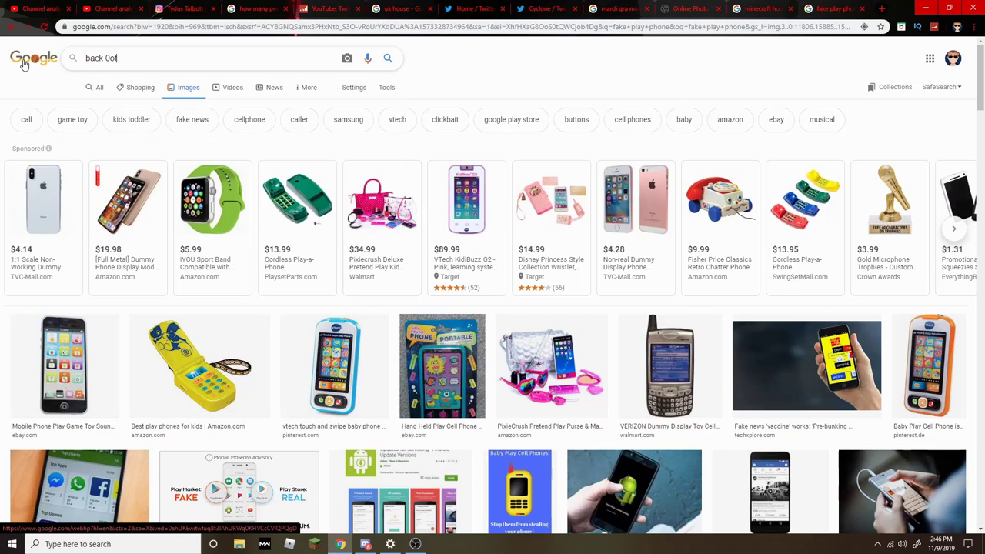
key("BackSpace")
key("BackSpace")
type("f ")
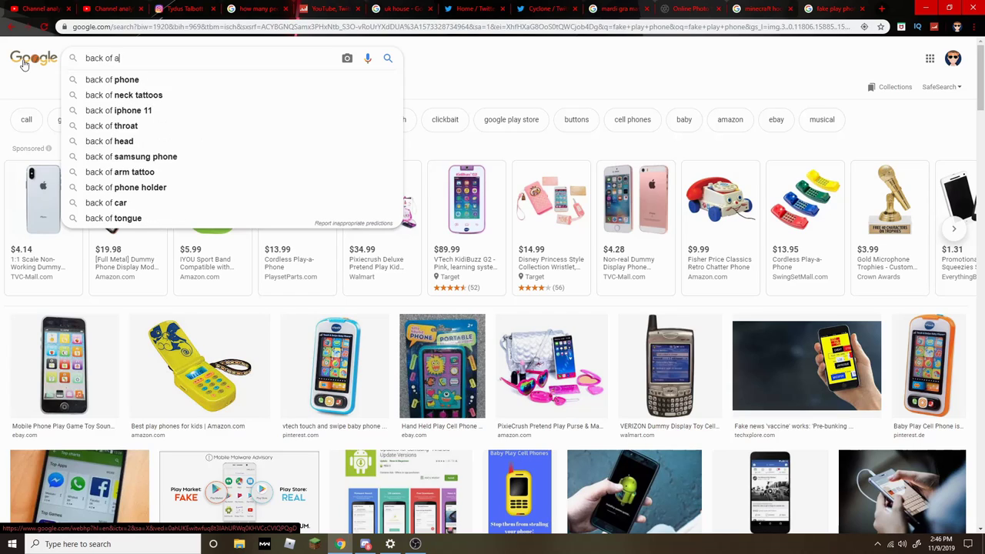
type("a g")
key("BackSpace")
type("fli")
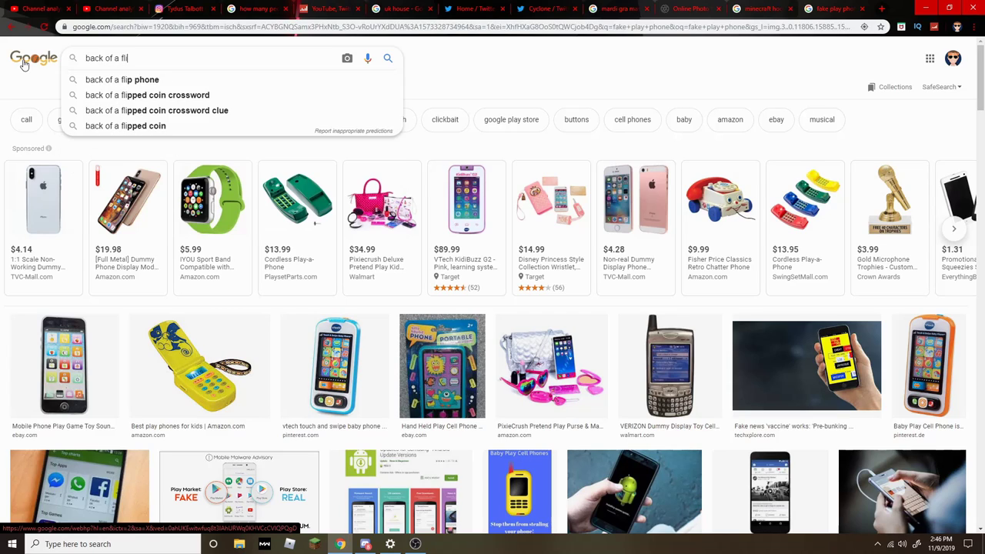
type("p hone")
key("Return")
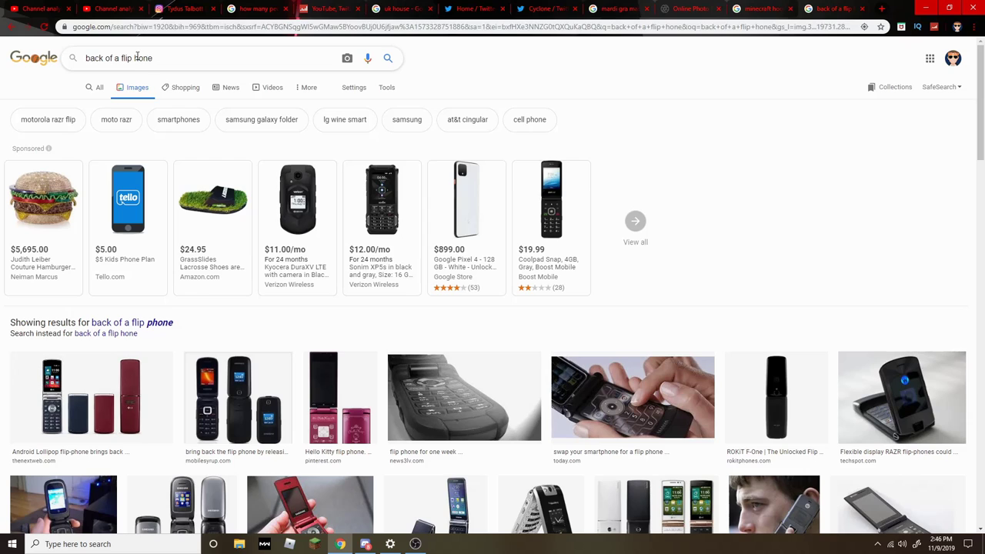
Preview the ROKiT F-One image and close the old mardi gras and UK house search tabs
scroll(218, 288, "down", 5)
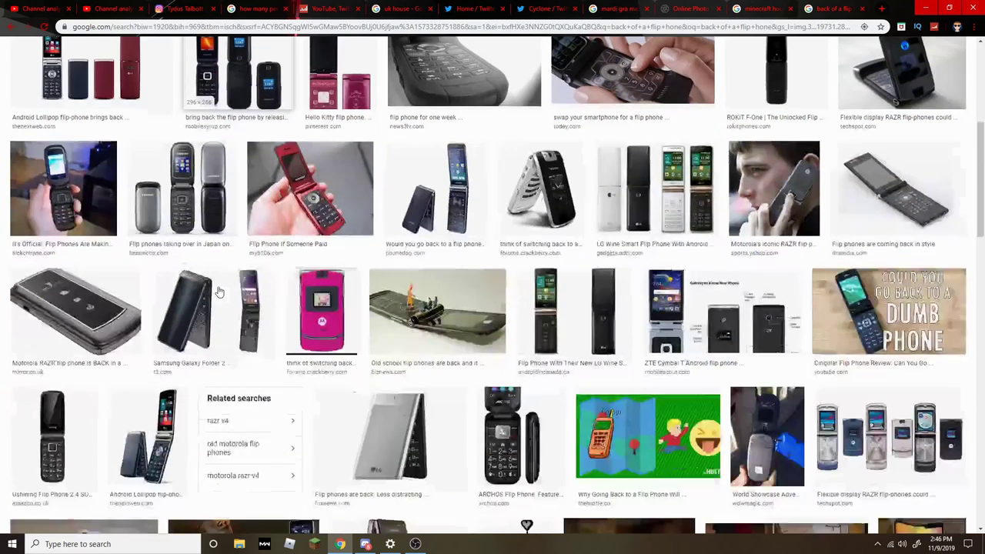
left_click(772, 81)
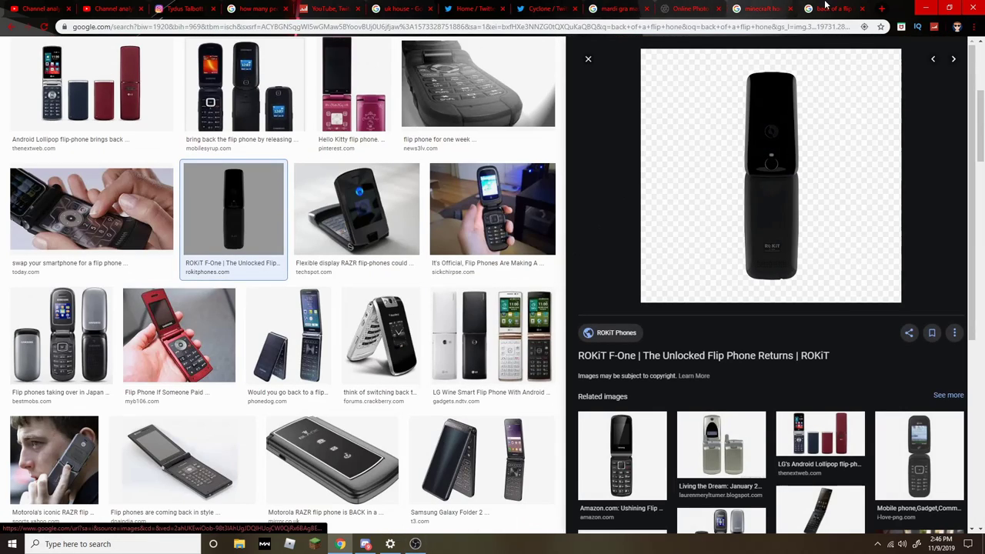
left_click(646, 8)
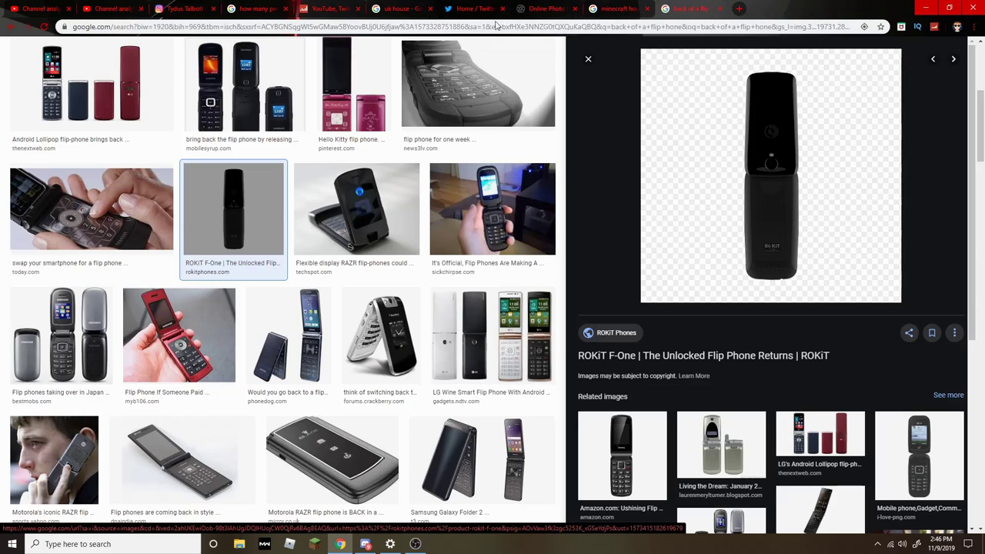
left_click(431, 9)
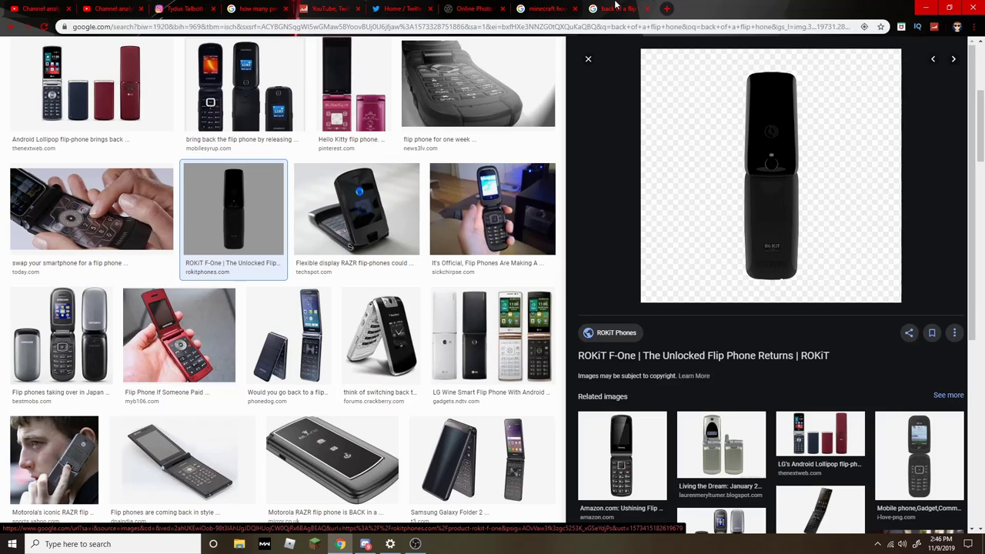
Check the hoodie and photo editor tabs, moving the flip phone tab before the hoodie tab
left_click(532, 7)
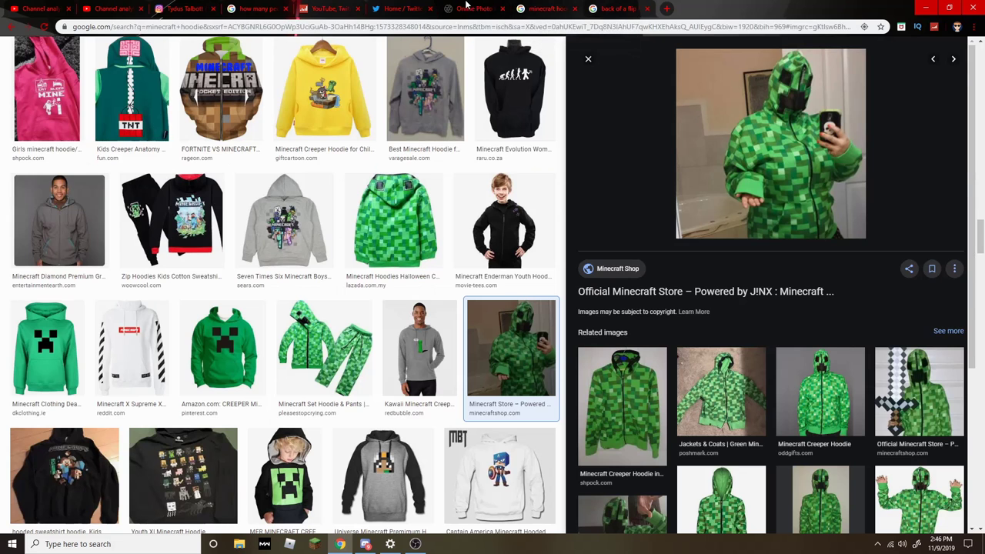
left_click(467, 6)
left_click_drag(608, 7, 538, 6)
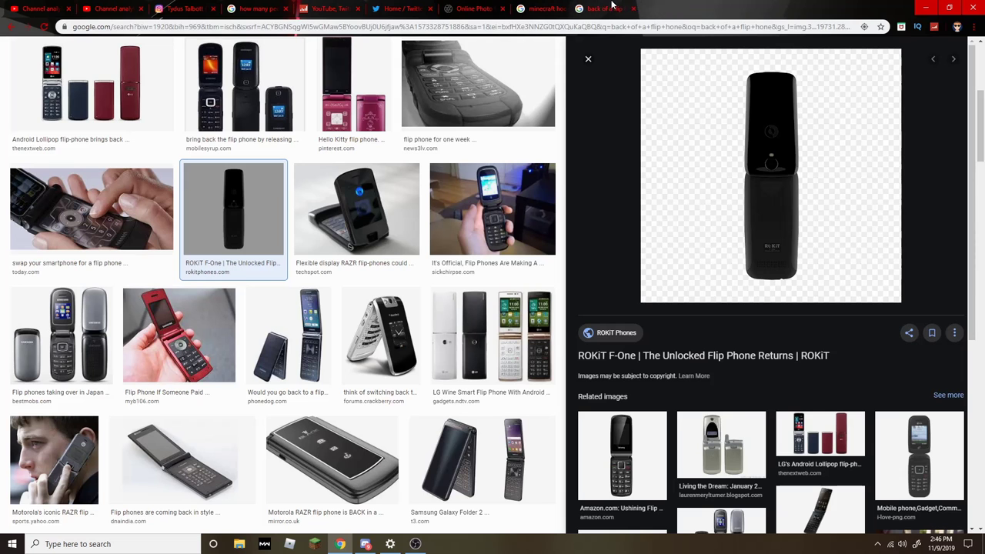
left_click(492, 6)
left_click(543, 8)
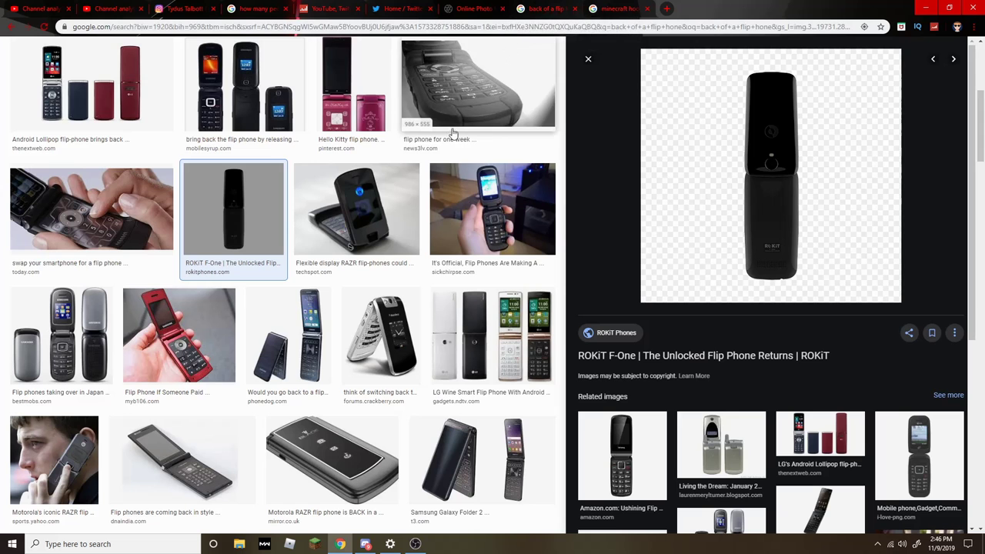
Reopen the ROKiT F-One preview and scroll through its related images
left_click(219, 229)
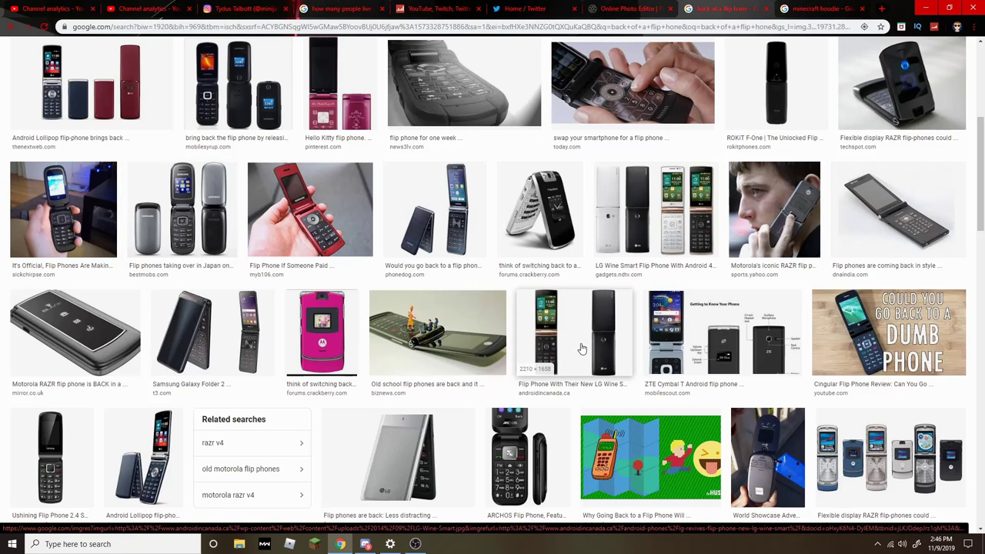
scroll(531, 300, "up", 2)
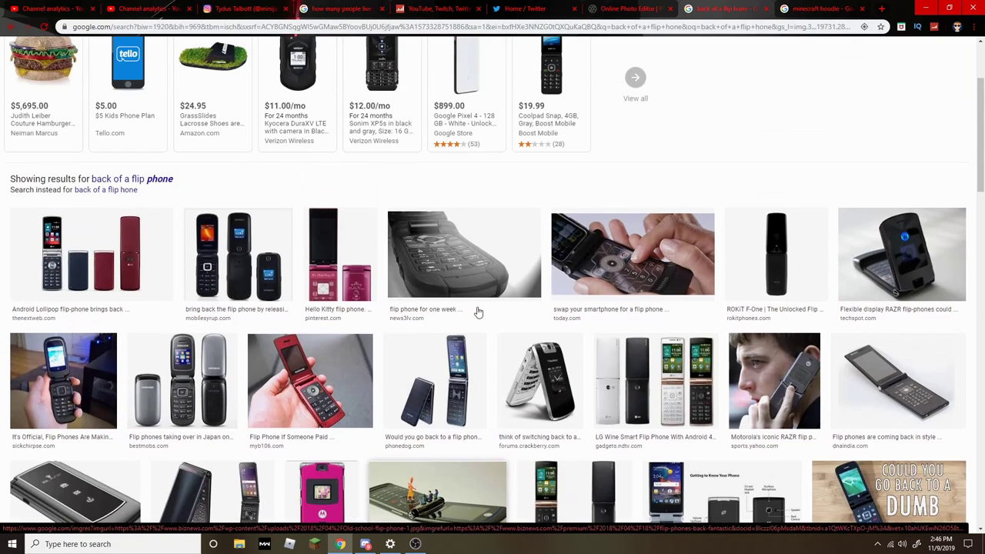
scroll(693, 277, "up", 2)
left_click(791, 410)
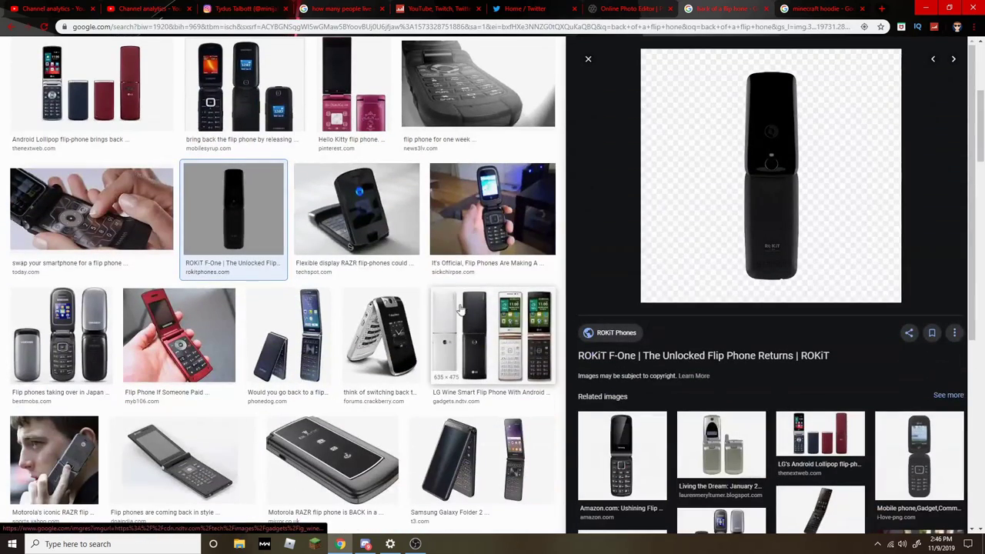
scroll(323, 338, "down", 4)
scroll(323, 338, "down", 5)
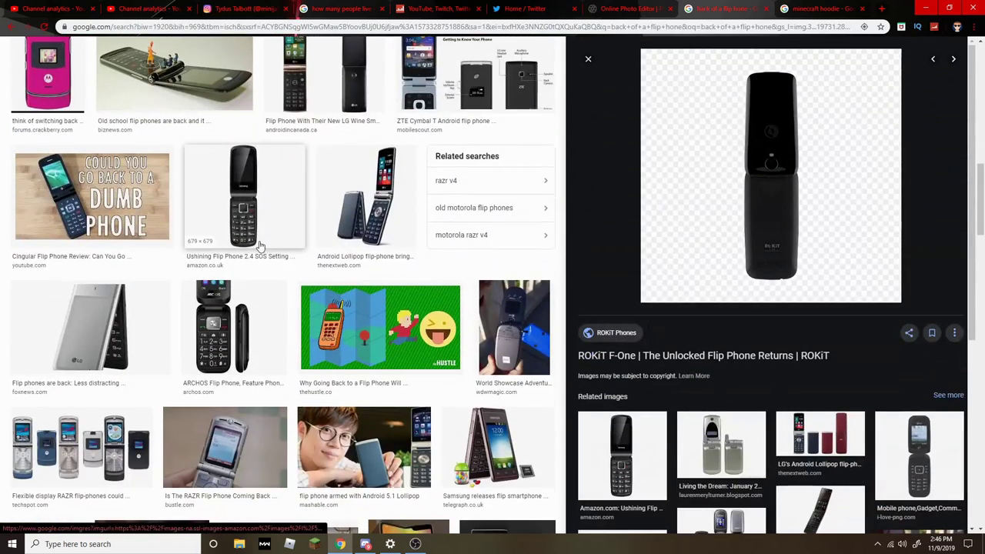
scroll(254, 254, "down", 4)
scroll(251, 274, "down", 3)
scroll(251, 274, "down", 3)
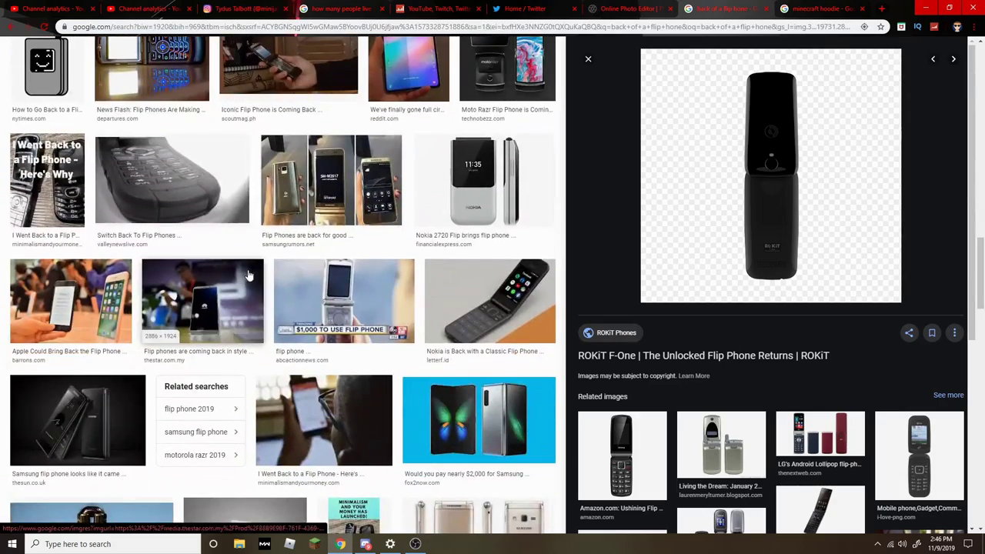
scroll(248, 275, "down", 3)
scroll(248, 274, "down", 5)
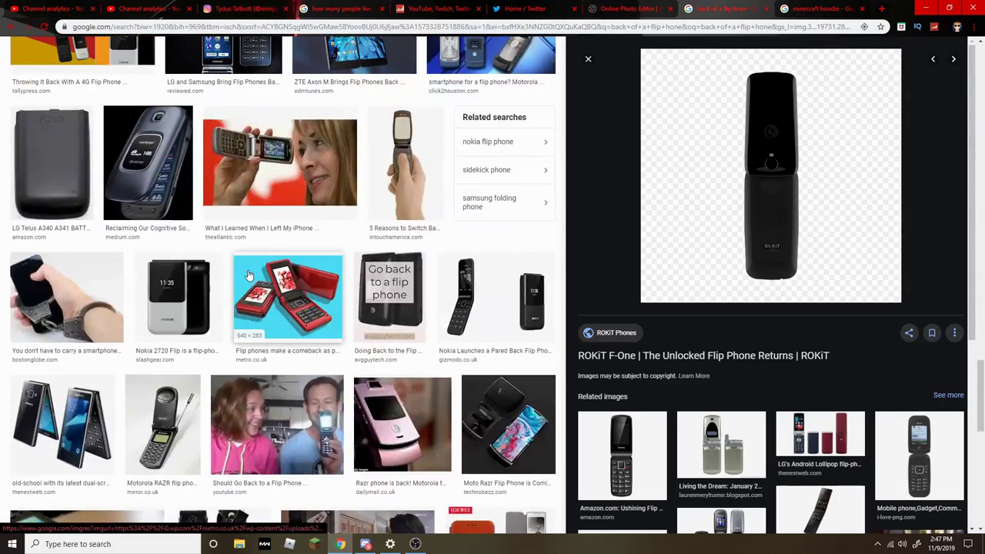
scroll(249, 275, "down", 5)
scroll(249, 275, "down", 3)
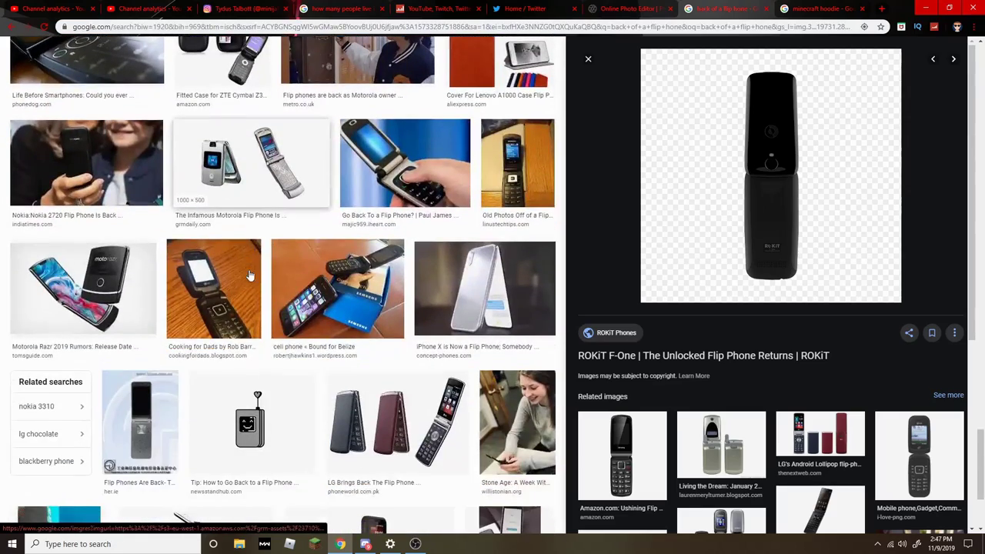
scroll(249, 275, "down", 3)
scroll(249, 275, "down", 3)
scroll(231, 279, "down", 2)
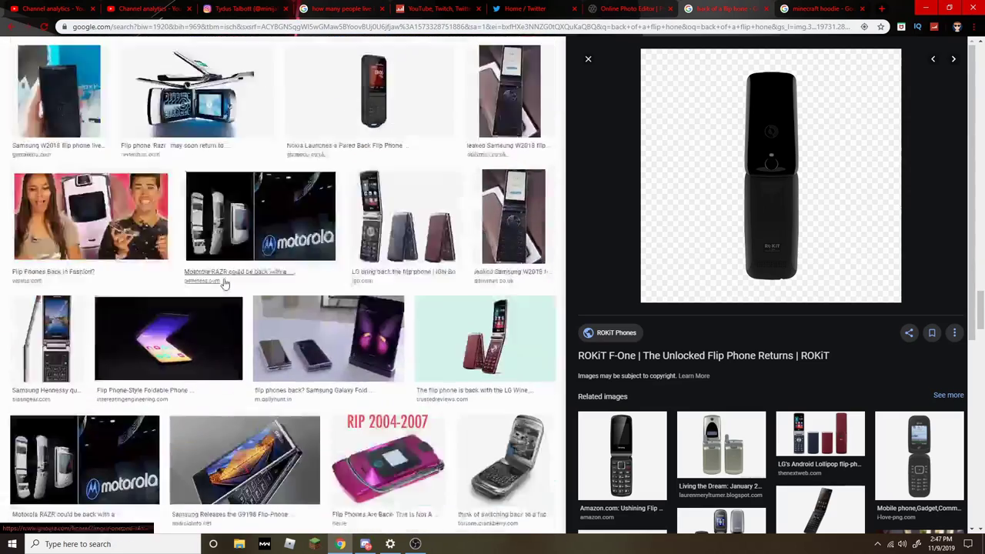
scroll(231, 278, "down", 3)
scroll(539, 396, "down", 5)
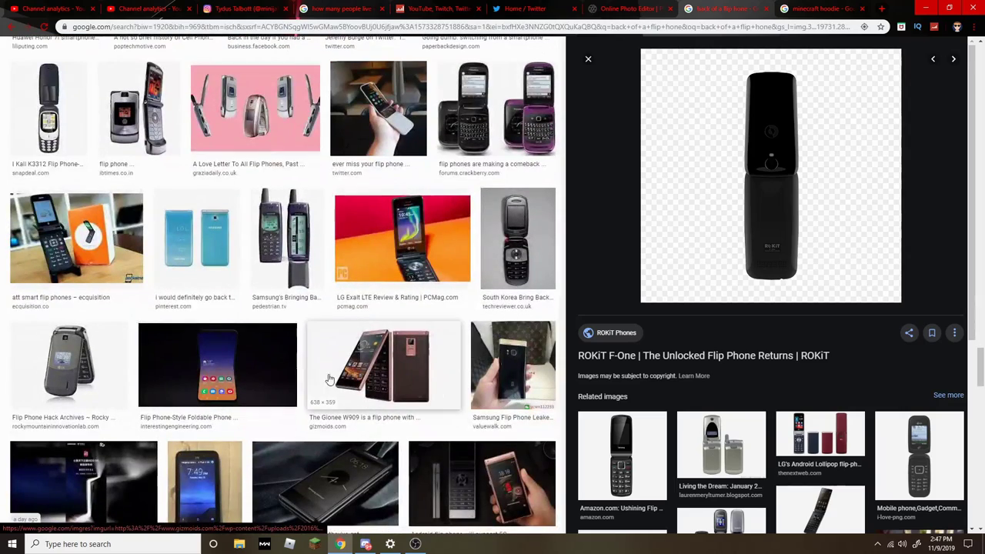
scroll(322, 378, "down", 3)
scroll(308, 378, "down", 4)
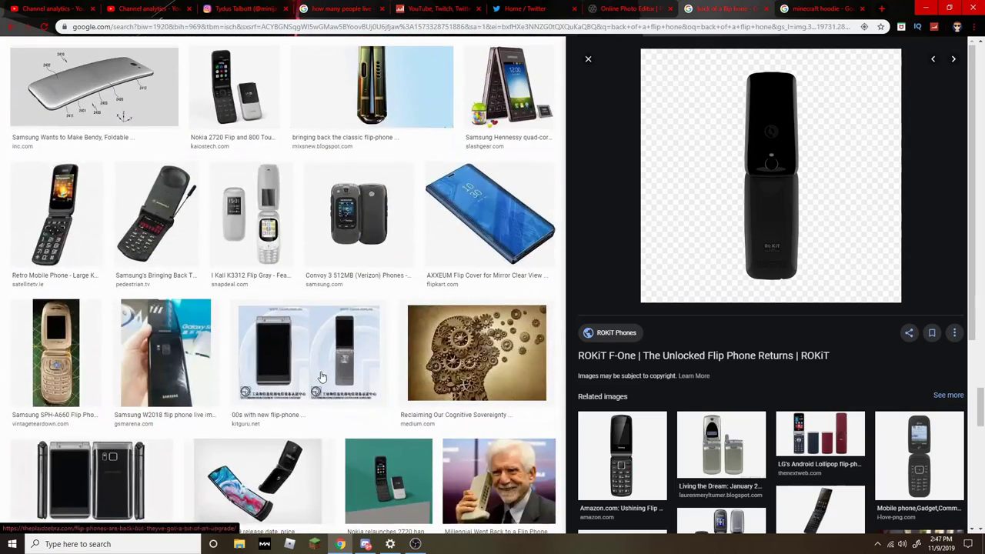
scroll(207, 372, "down", 3)
scroll(208, 371, "down", 3)
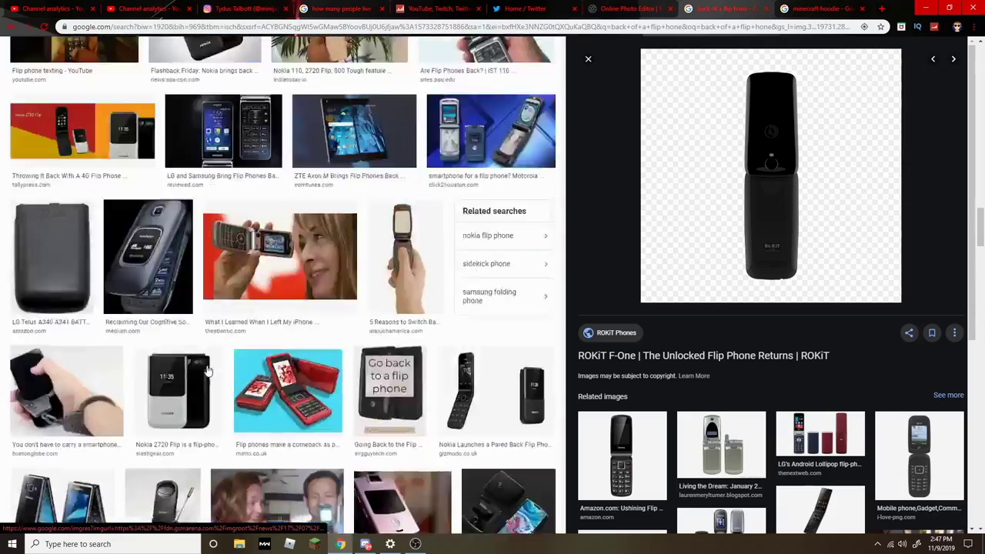
scroll(178, 476, "down", 3)
scroll(254, 400, "up", 15)
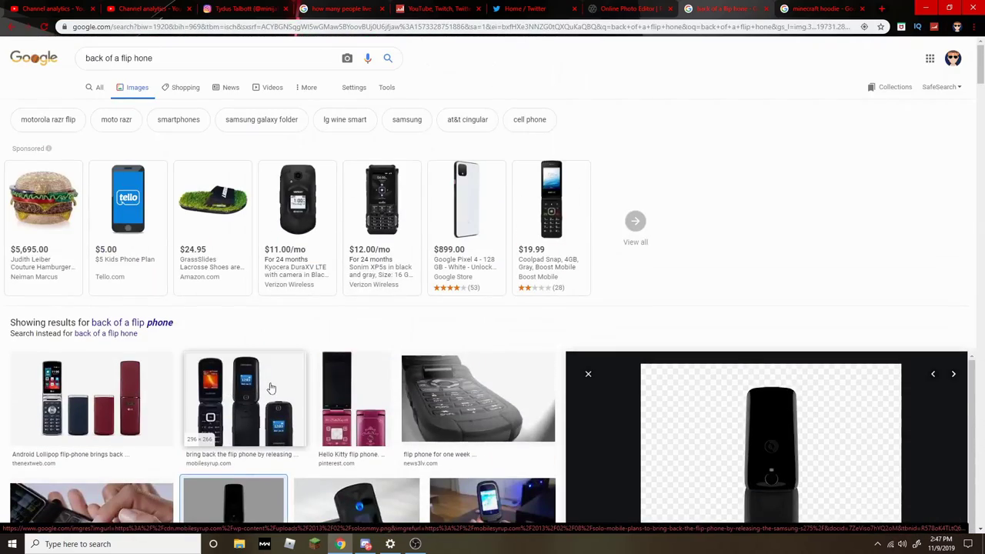
scroll(298, 365, "down", 3)
left_click(236, 362)
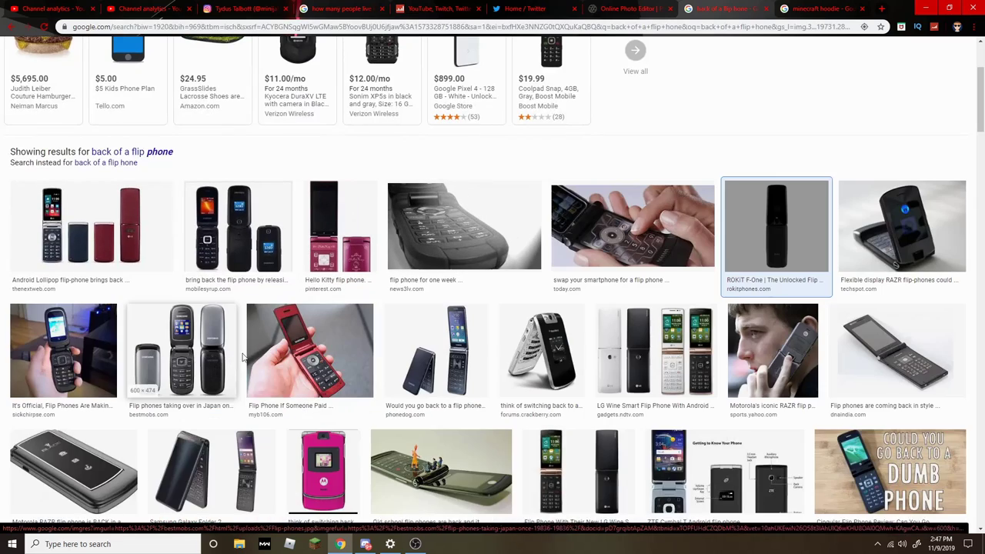
Save the ROKiT F-One phone image as f-one-back-open.png, then return to Pixlr
left_click(767, 242)
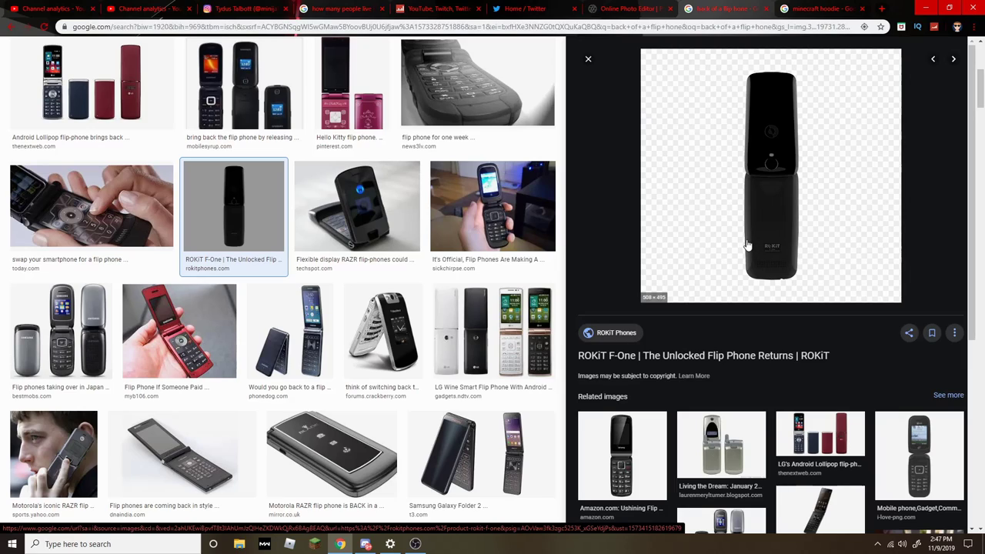
right_click(747, 245)
left_click(779, 332)
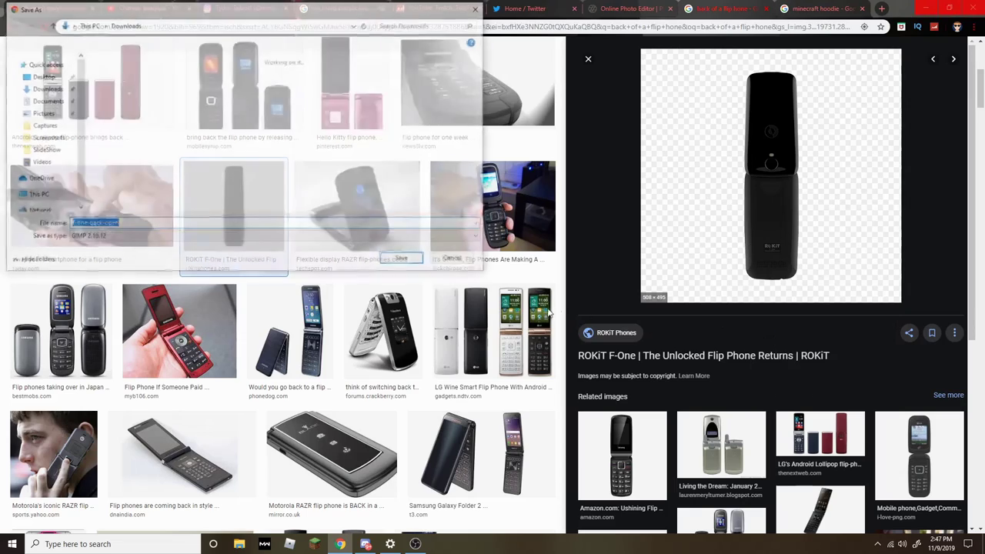
left_click(406, 261)
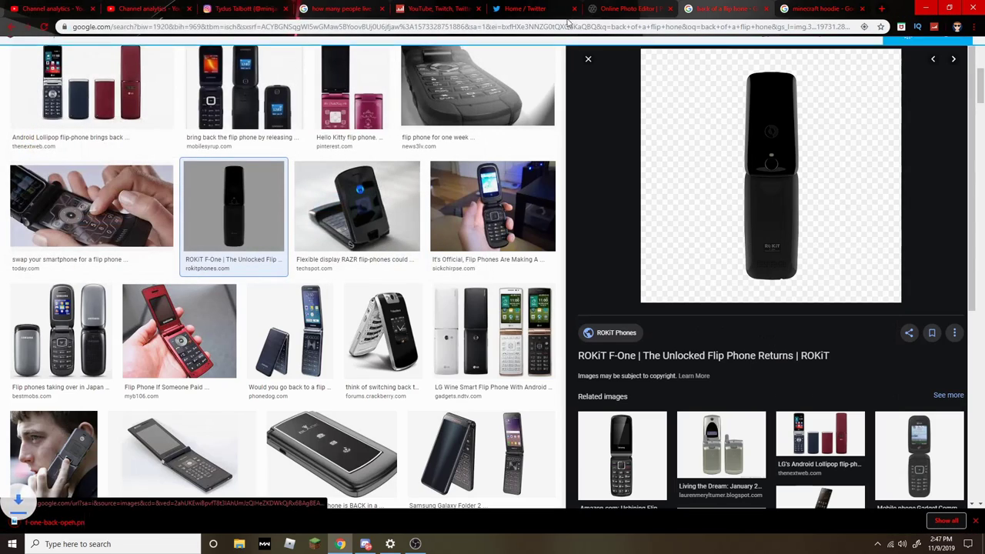
left_click(627, 9)
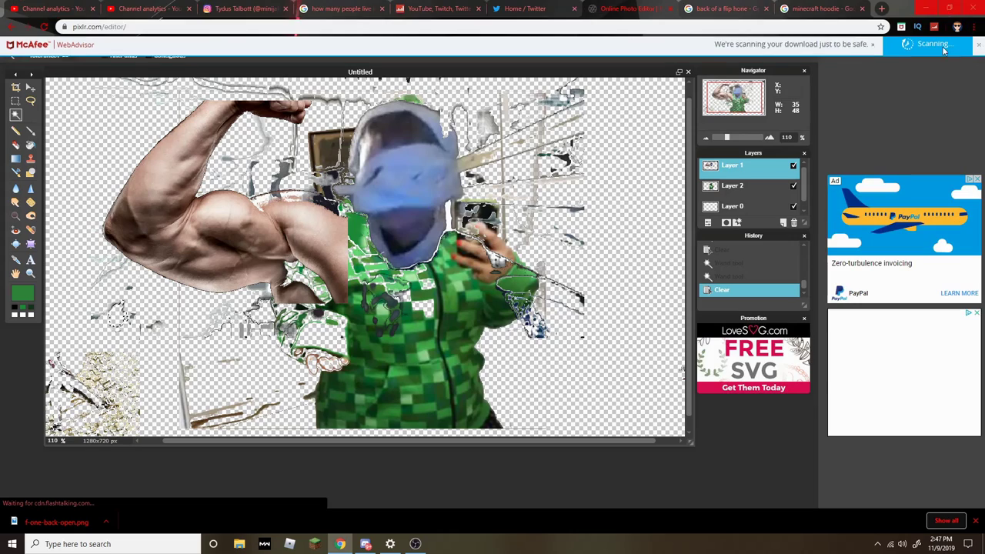
Open the downloaded f-one-back-open image in Pixlr Editor
left_click(9, 41)
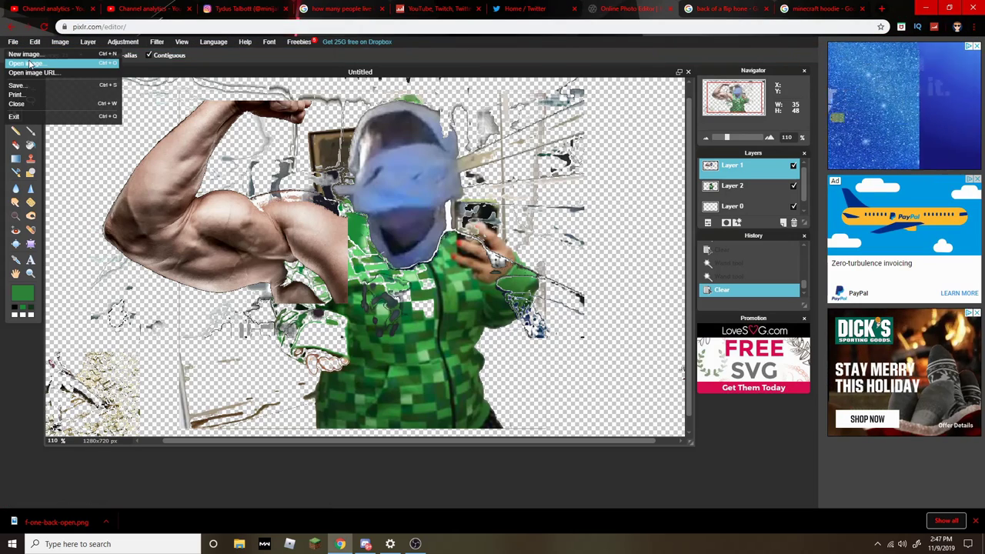
left_click(29, 61)
left_click(120, 96)
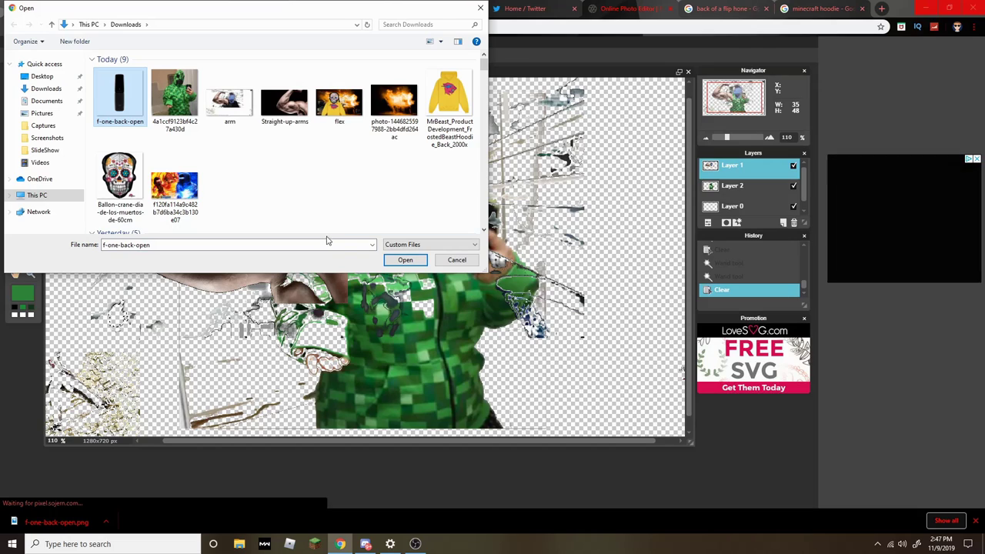
left_click(404, 260)
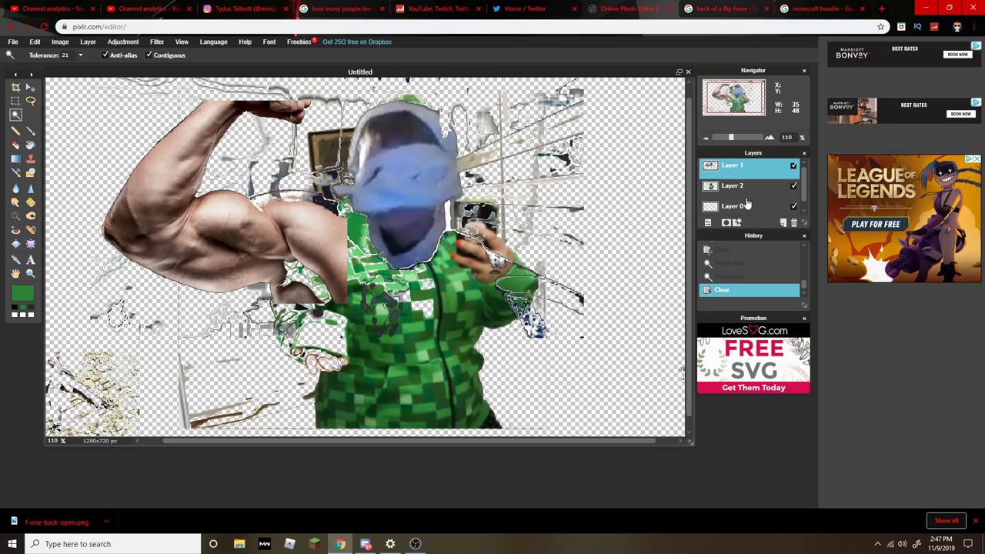
left_click(14, 41)
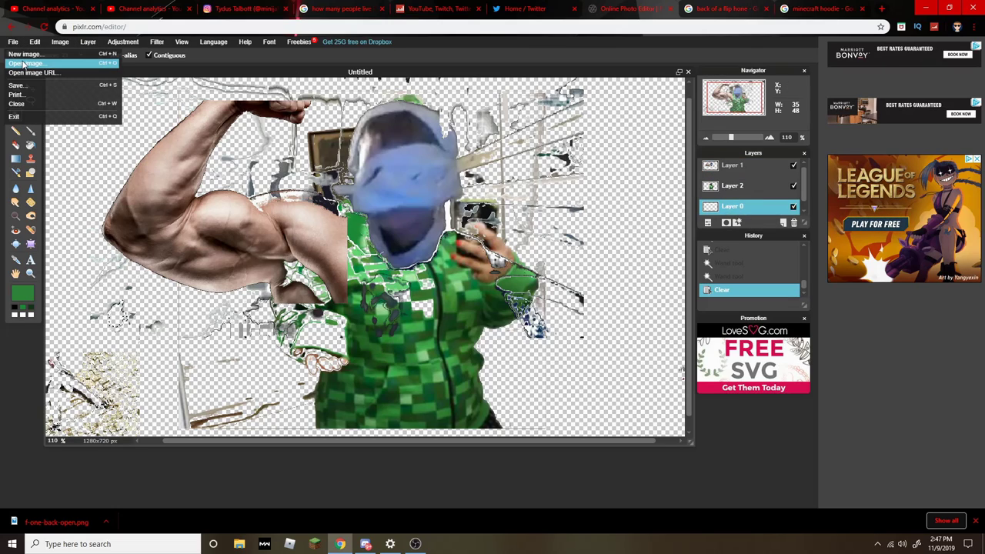
left_click(30, 65)
left_click(132, 94)
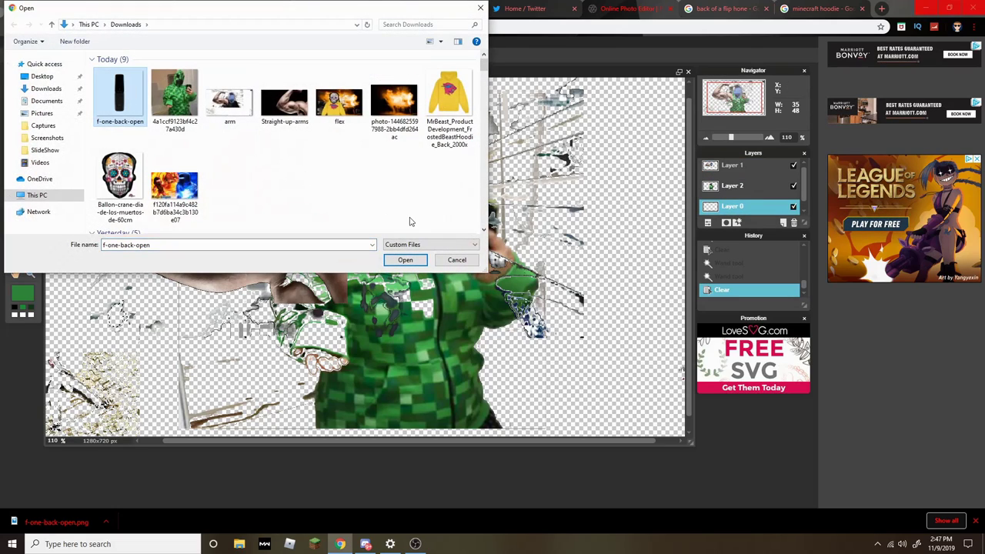
left_click(406, 261)
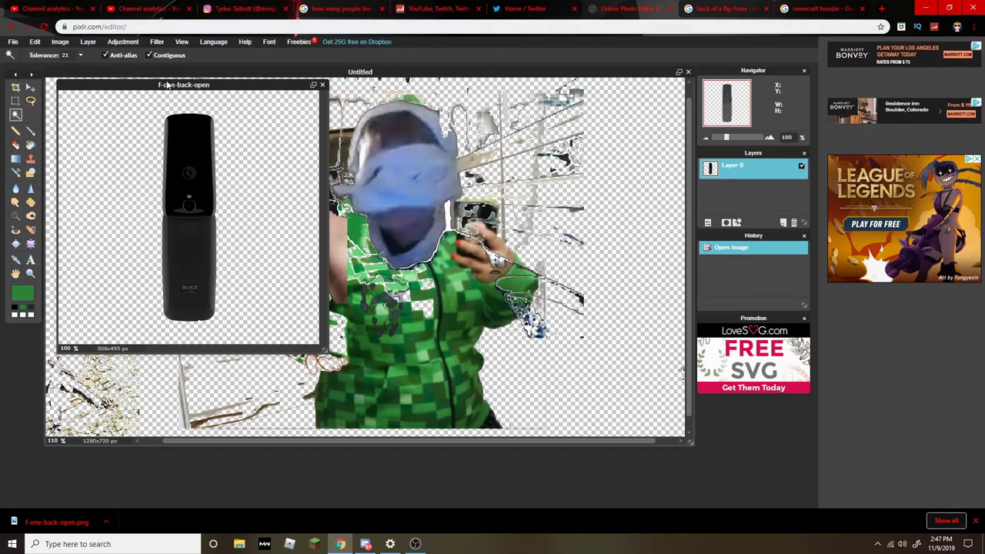
Copy the whole phone image and close its window without saving
left_click_drag(167, 85, 428, 113)
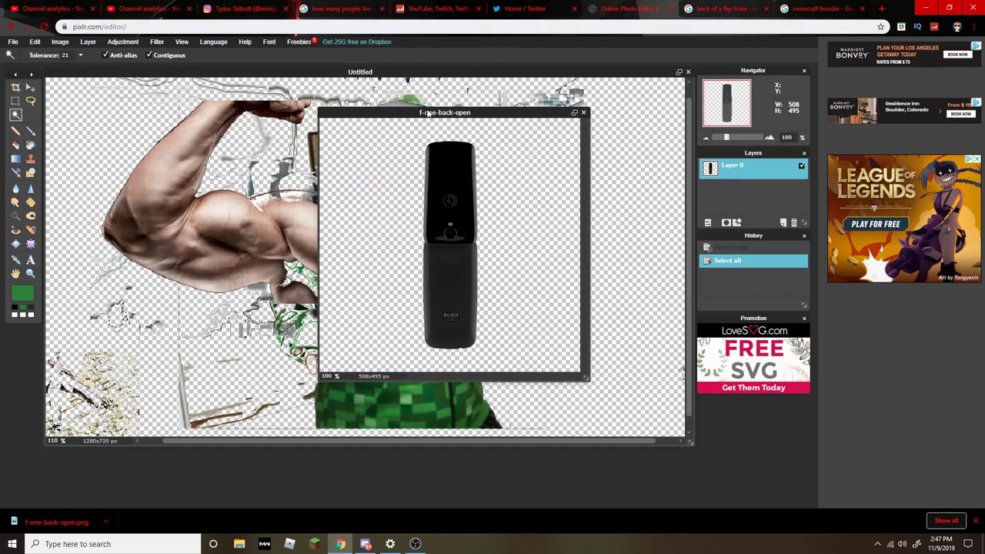
key("ctrl+c")
left_click(584, 113)
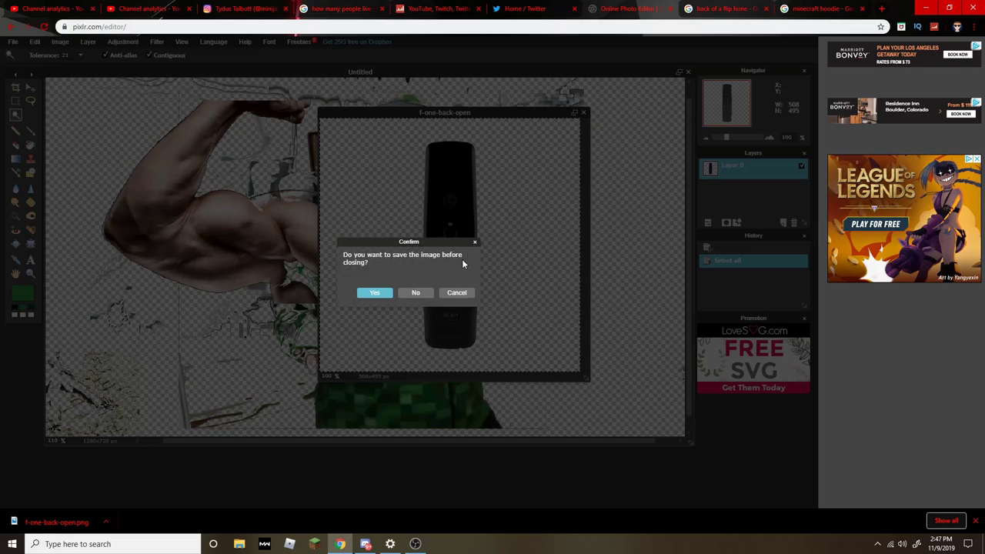
left_click(416, 292)
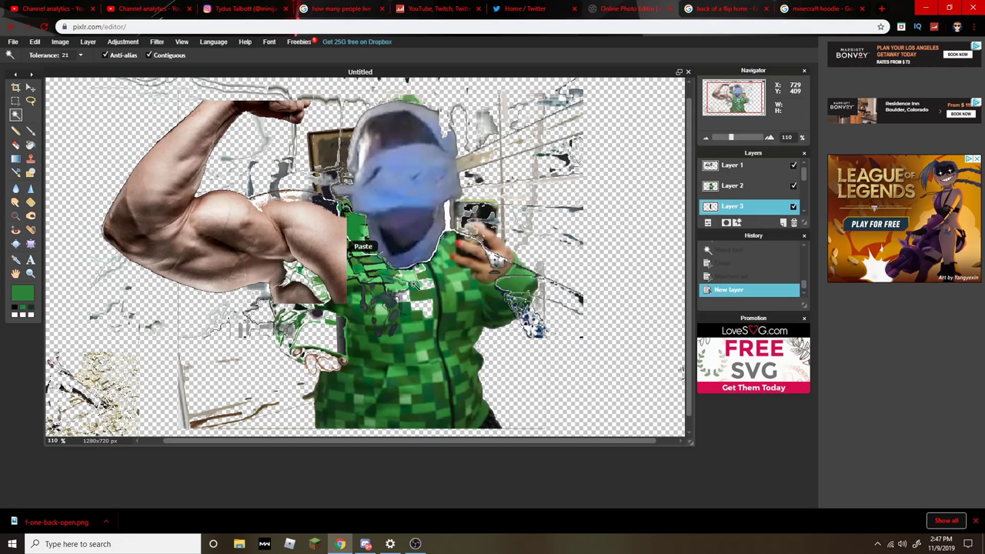
Raise Layer 3 one step and move the flip phone to the right side
left_click_drag(737, 209, 737, 187)
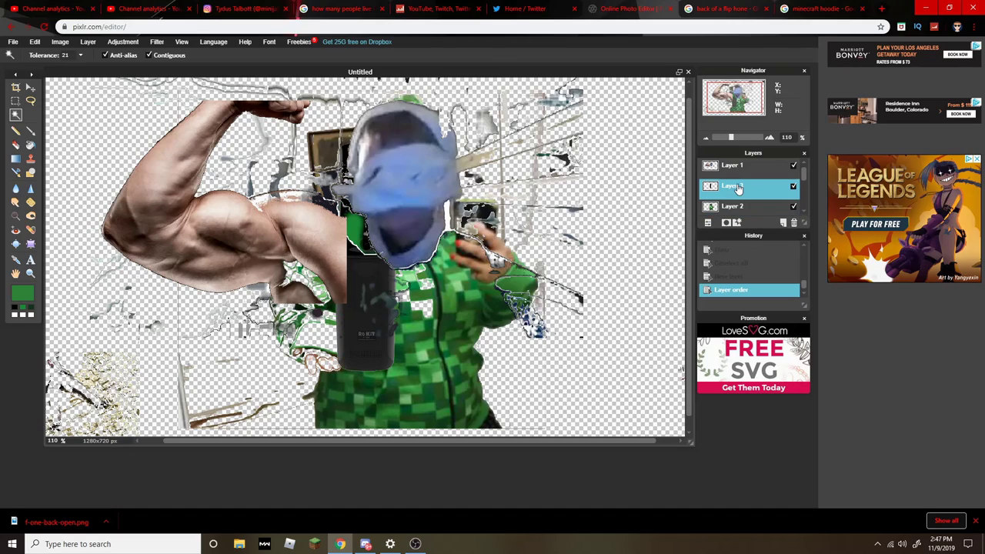
left_click(33, 89)
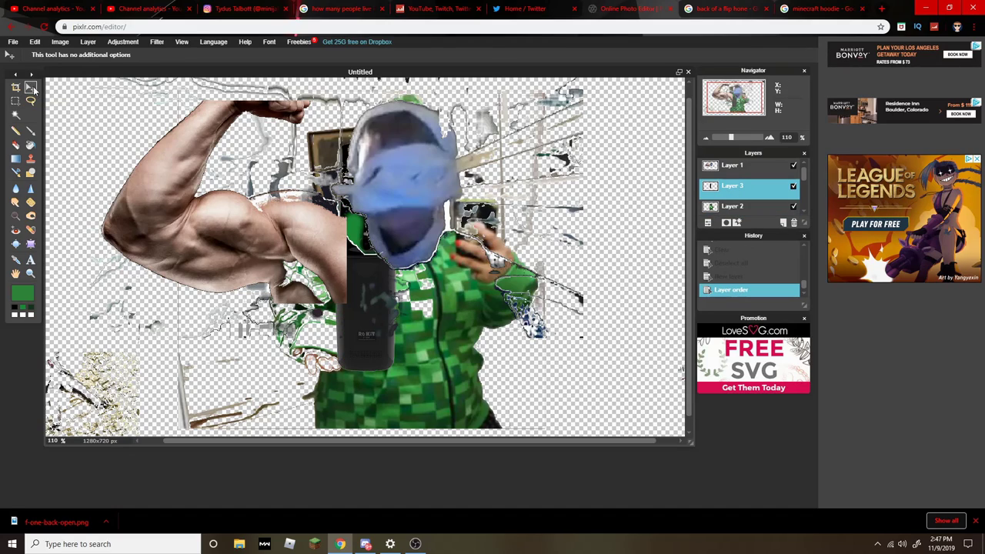
left_click_drag(339, 328, 631, 348)
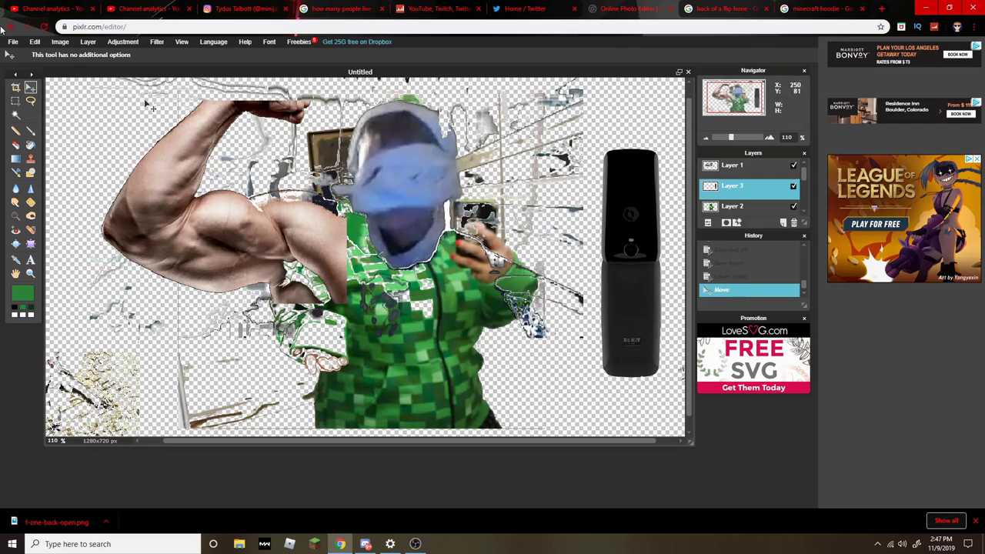
Free-transform the phone down to a small size over the raised hand and apply it
left_click(34, 41)
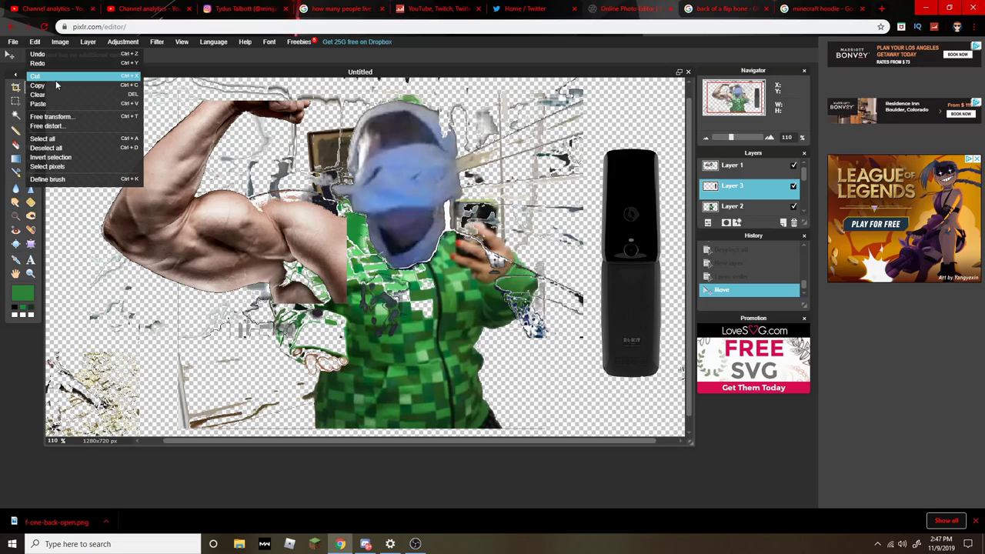
left_click(57, 118)
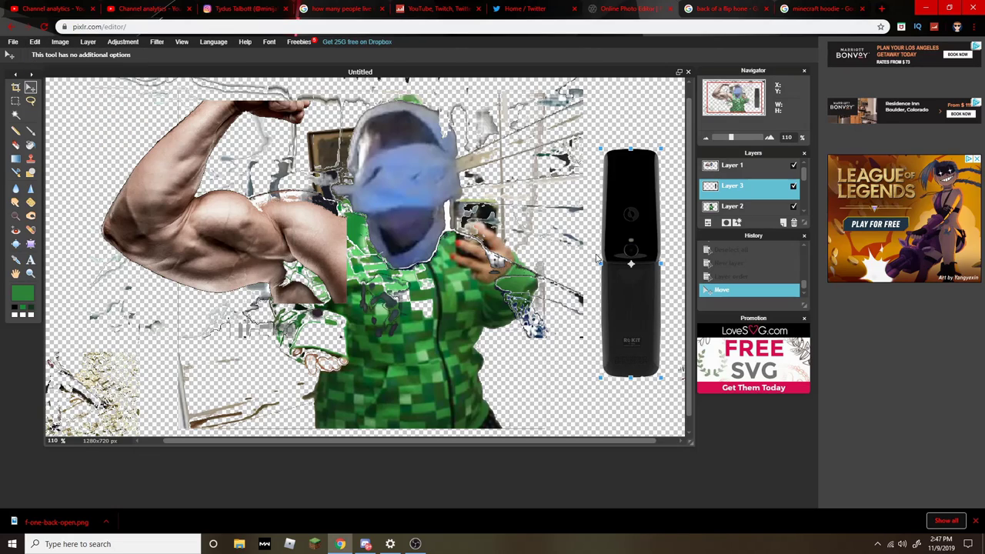
mouse_move(662, 378)
left_mouse_down()
mouse_move(643, 297)
mouse_move(485, 243)
mouse_move(473, 250)
left_mouse_up()
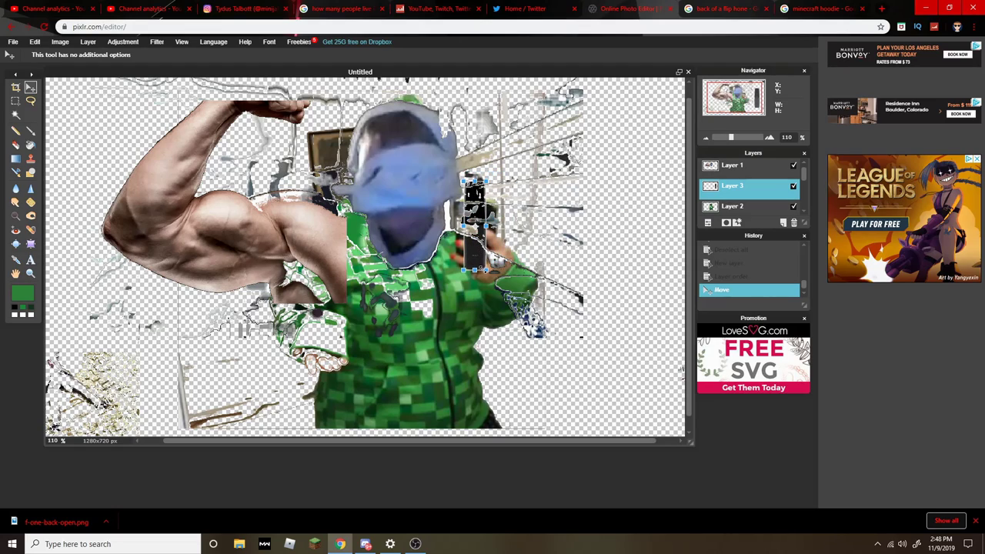
mouse_move(487, 270)
left_mouse_down()
mouse_move(497, 269)
mouse_move(470, 260)
left_mouse_up()
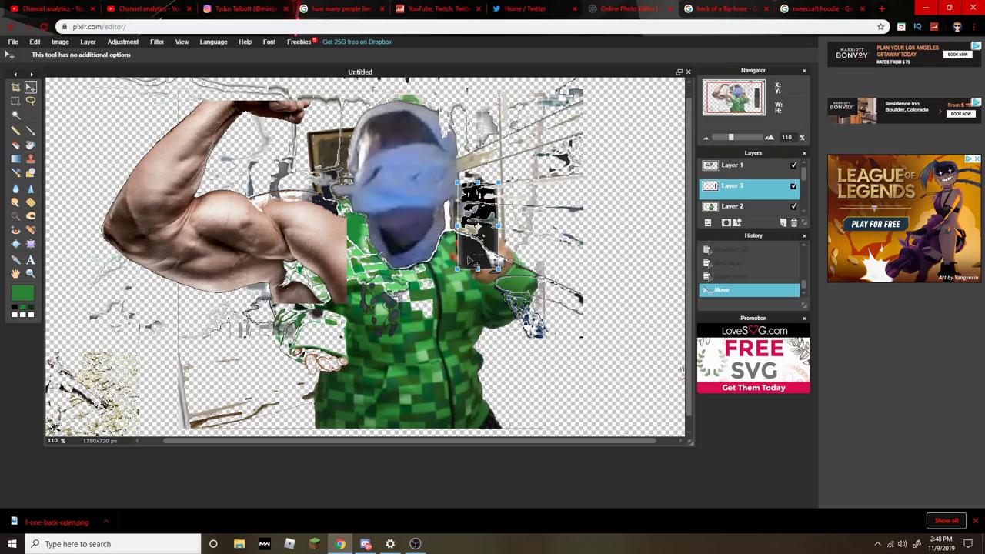
left_click(728, 409)
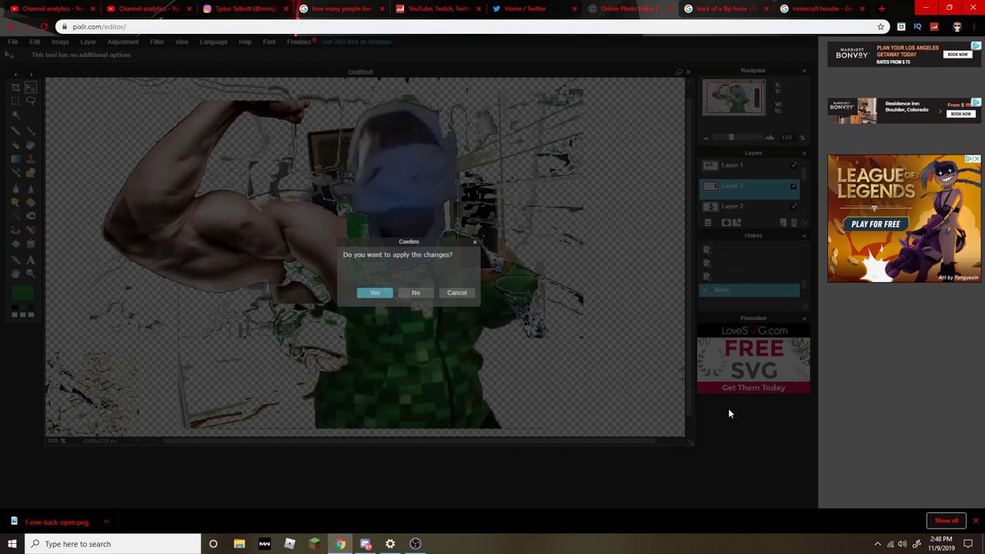
left_click(374, 293)
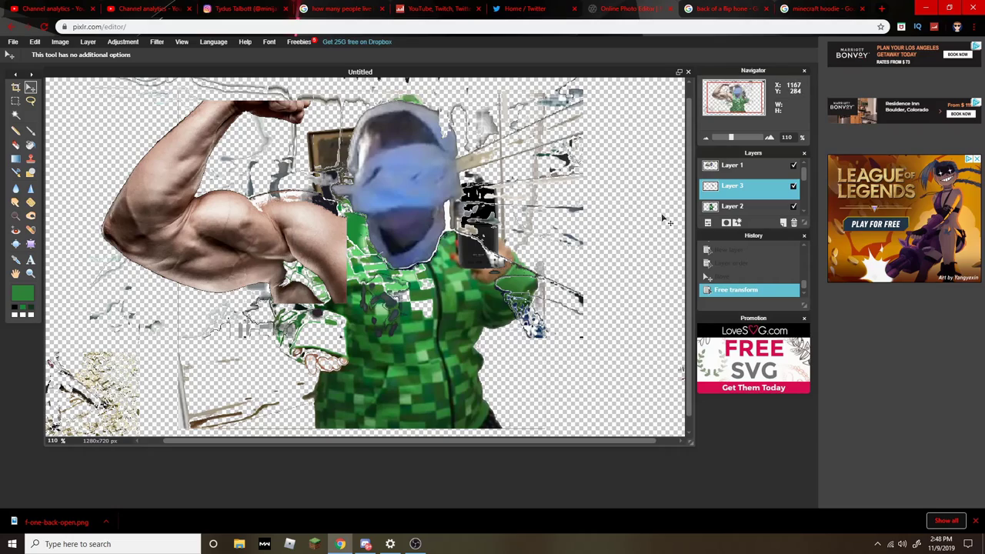
Reorder the layers to Layer 2, Layer 3, Layer 1, putting the hoodie on top
left_click_drag(712, 191, 711, 170)
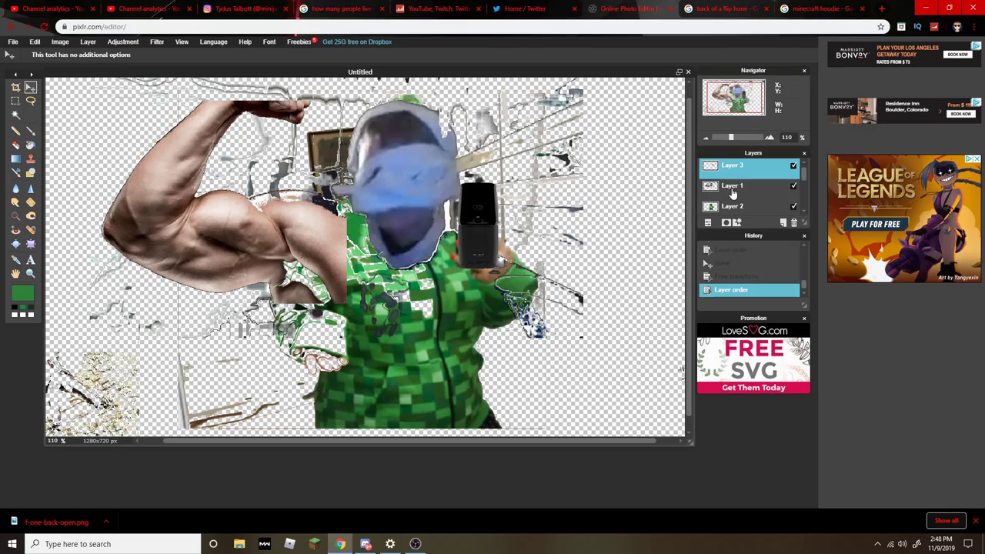
left_click_drag(732, 208, 729, 192)
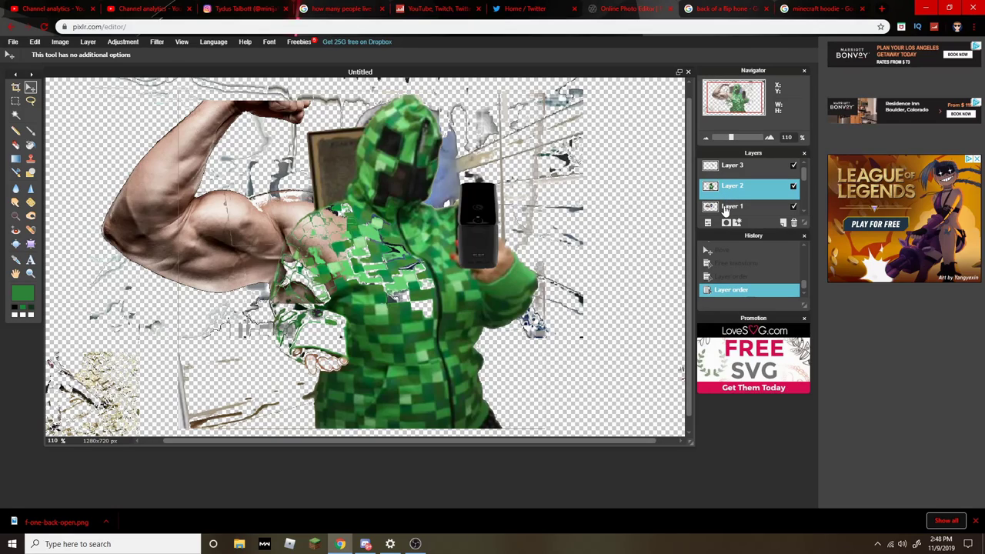
left_click_drag(724, 212, 724, 173)
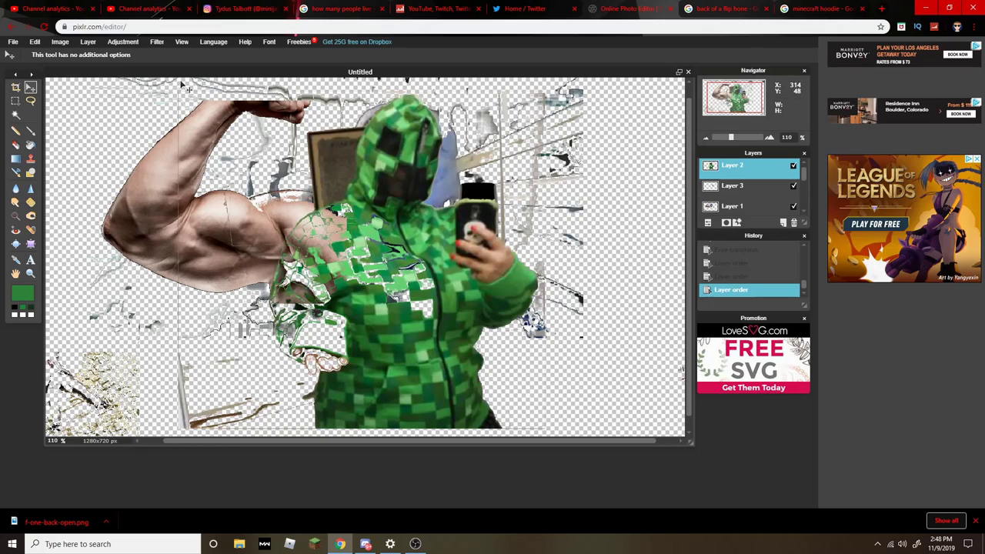
Reorder the layers so Layer 1, the blue-masked face, ends up above the hooded figure
left_click_drag(735, 206, 736, 166)
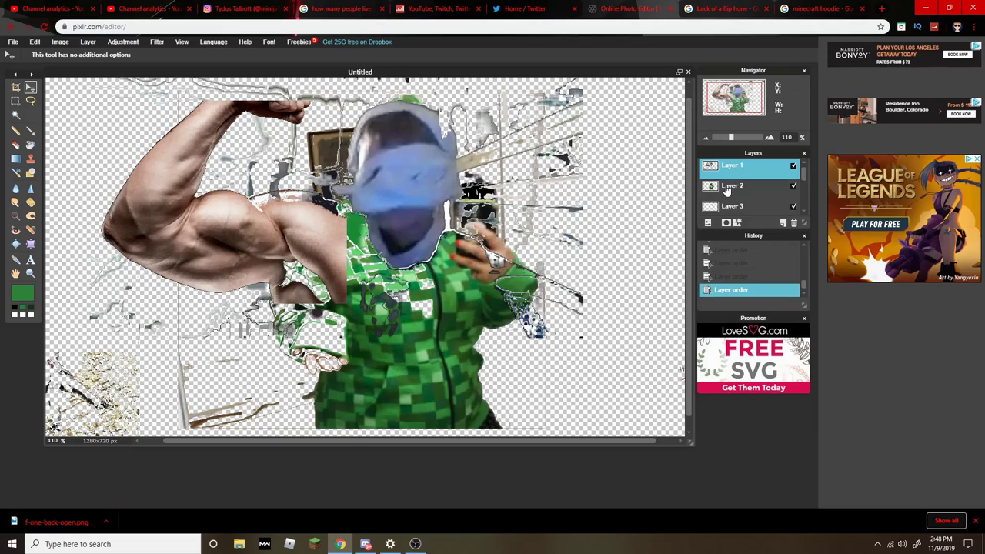
left_click_drag(726, 206, 725, 168)
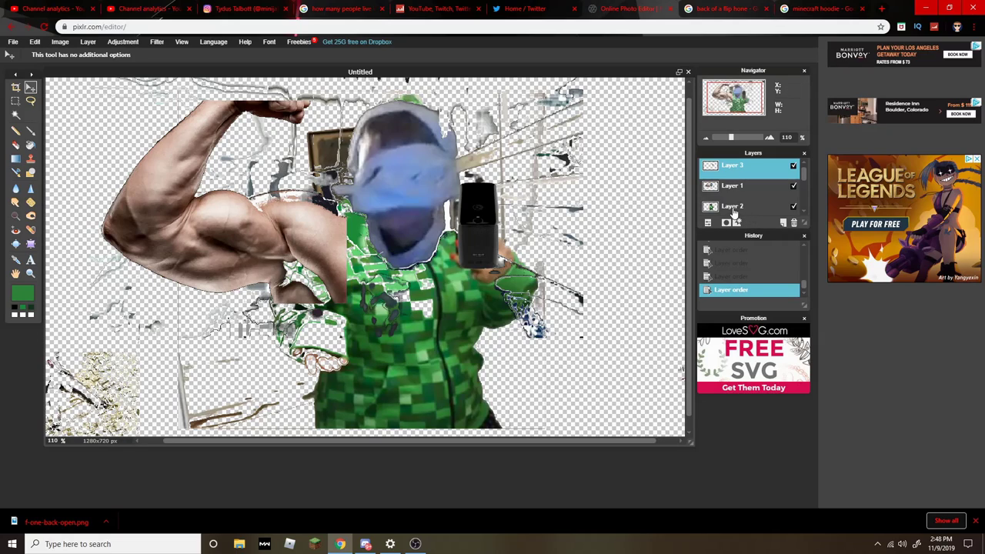
left_click_drag(734, 207, 726, 169)
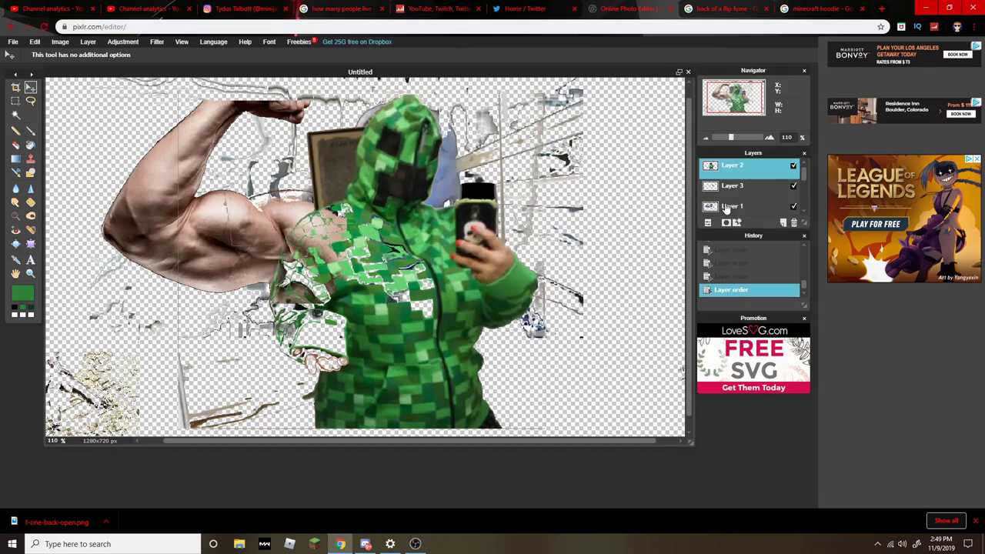
left_click_drag(726, 208, 726, 171)
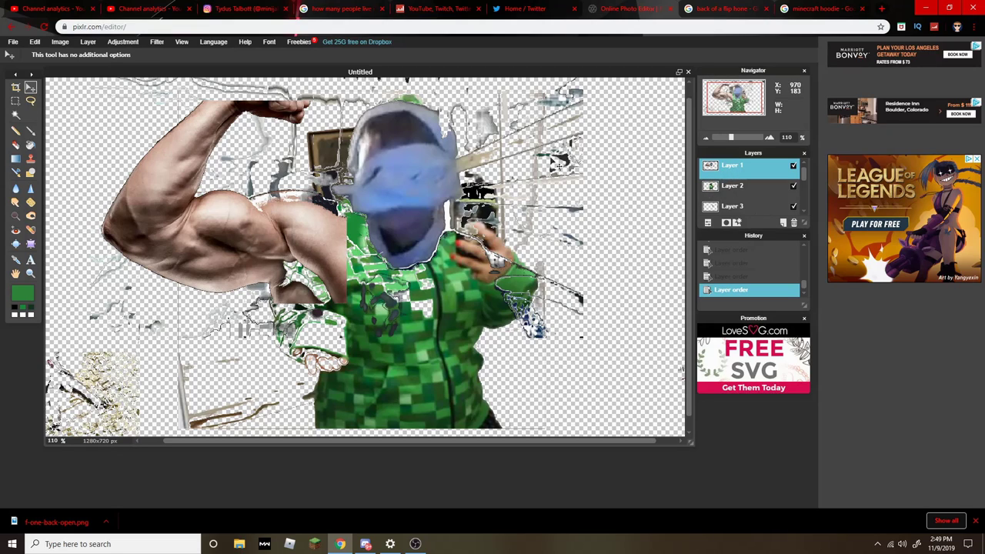
scroll(364, 181, "up", 3)
scroll(361, 180, "down", 4)
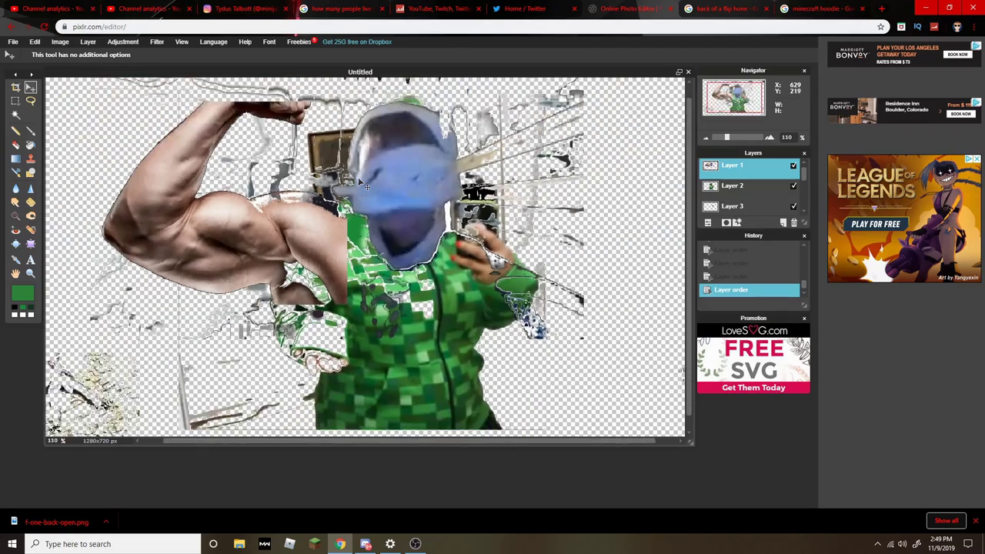
scroll(367, 187, "up", 1)
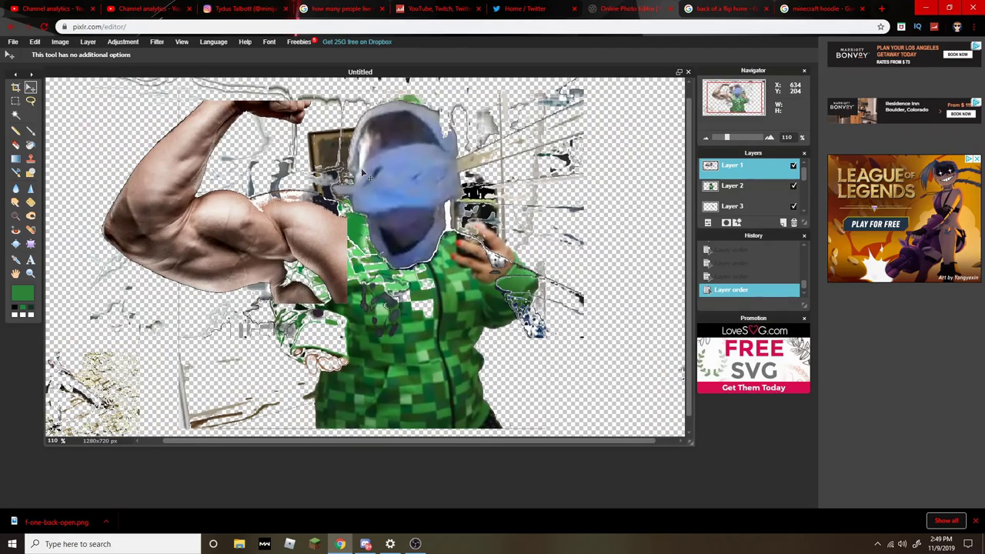
Search Google Images for 'mummy head hotel transylvania'
left_click(805, 8)
left_click(608, 27)
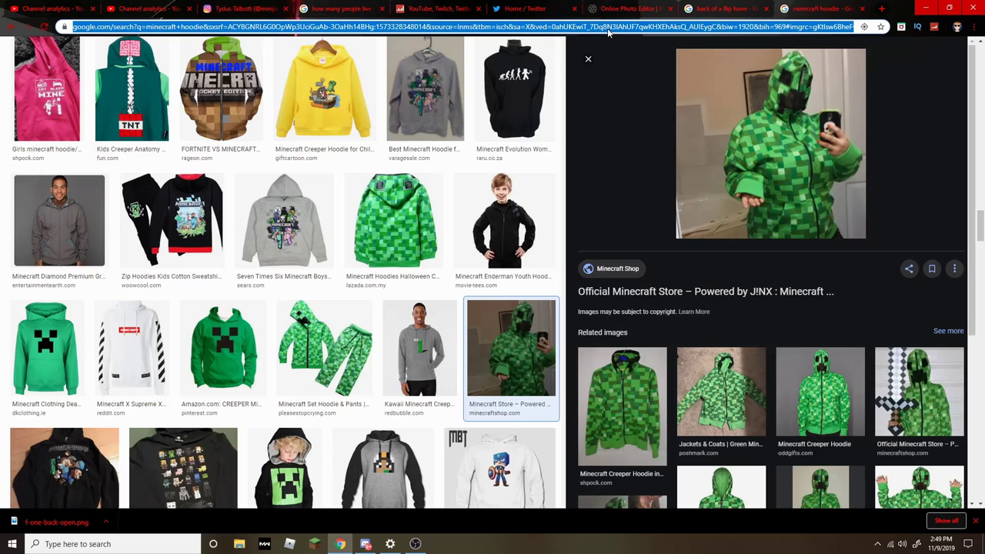
type("mummy h")
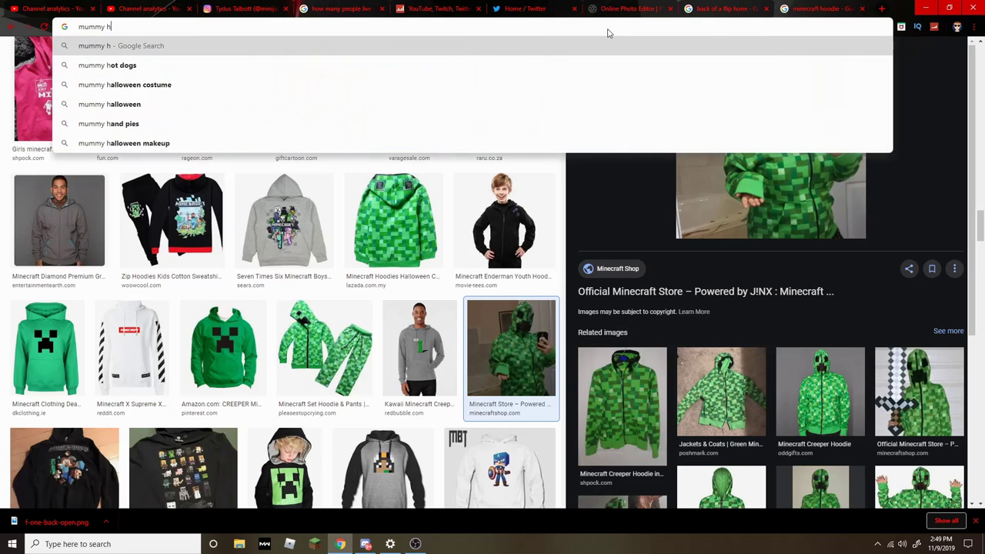
type("ead")
key("Return")
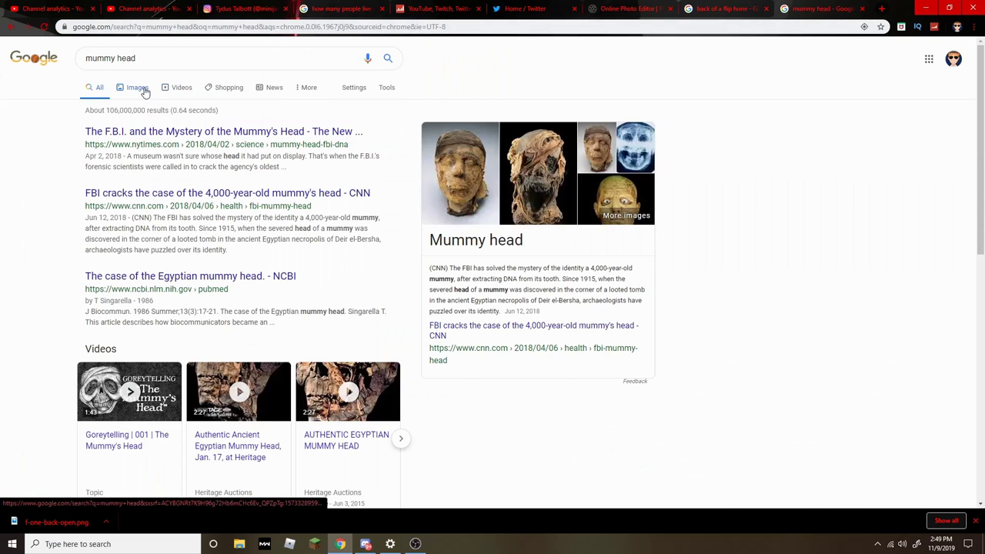
left_click(141, 92)
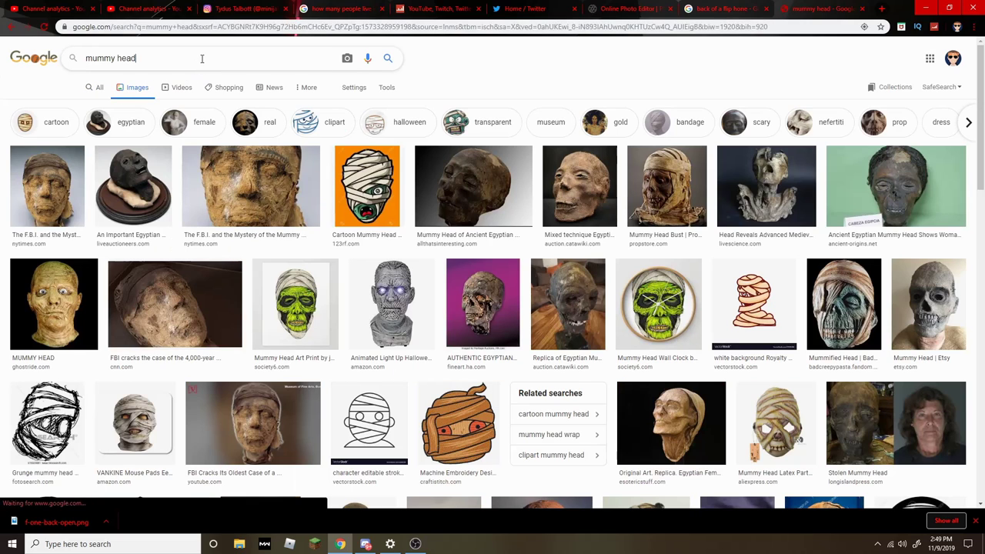
type(" hotel transl")
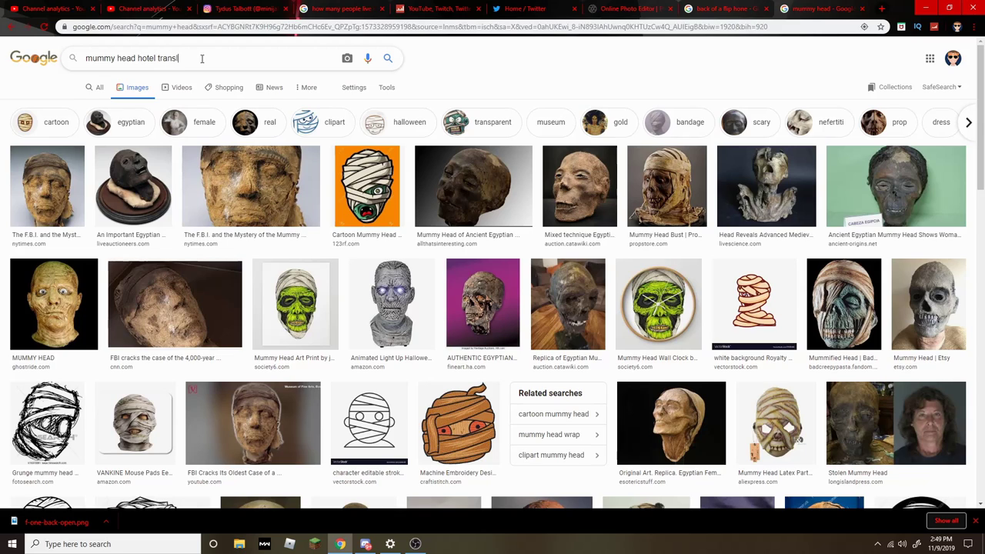
type("ani")
key("Return")
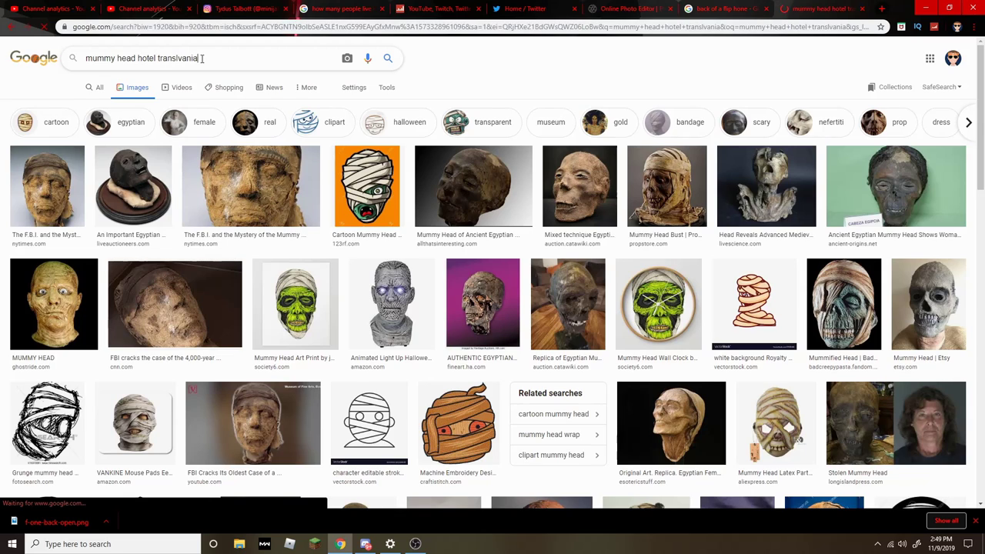
scroll(211, 159, "down", 1)
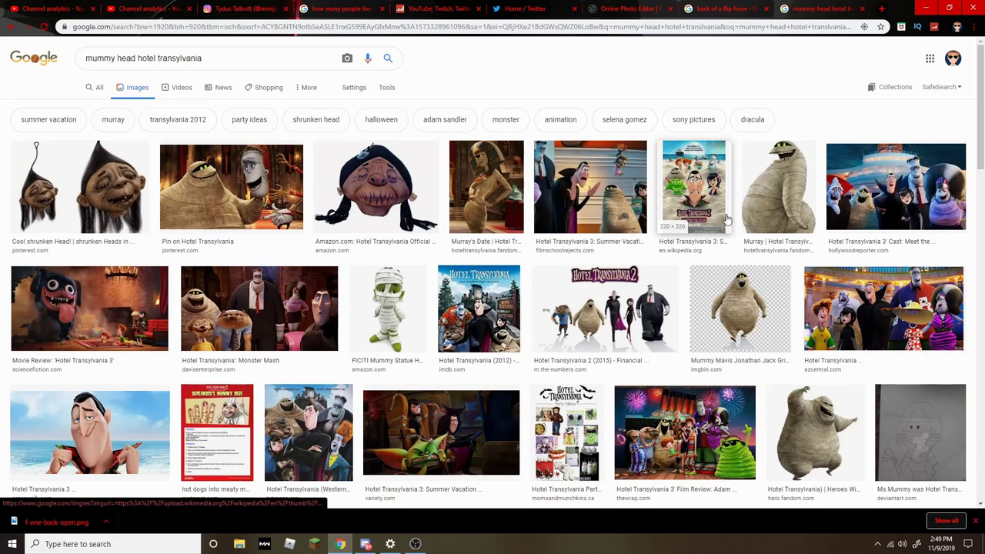
Preview the Murray mummy image and check its save options without saving
left_click(738, 297)
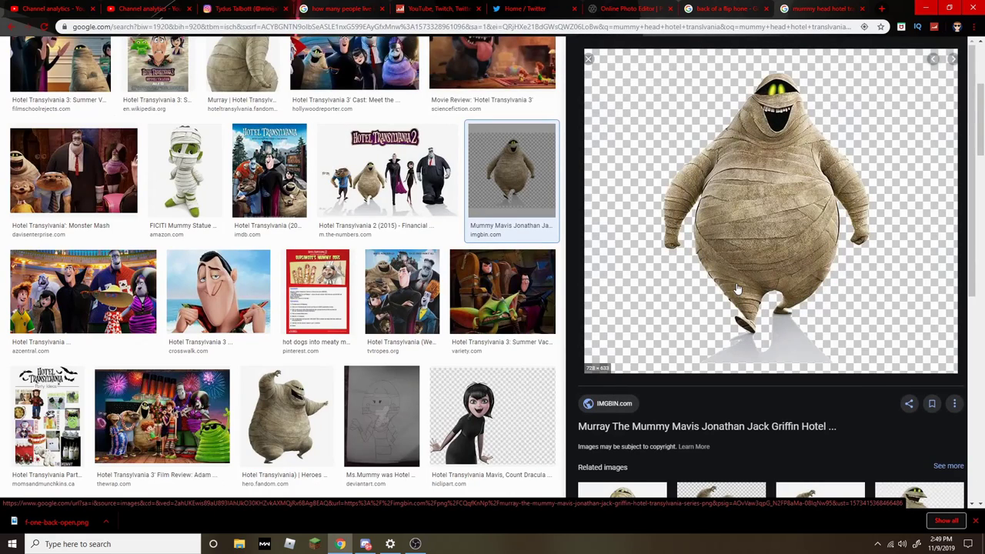
scroll(738, 288, "down", 5)
scroll(738, 288, "up", 5)
right_click(739, 276)
left_click(284, 285)
scroll(254, 289, "up", 2)
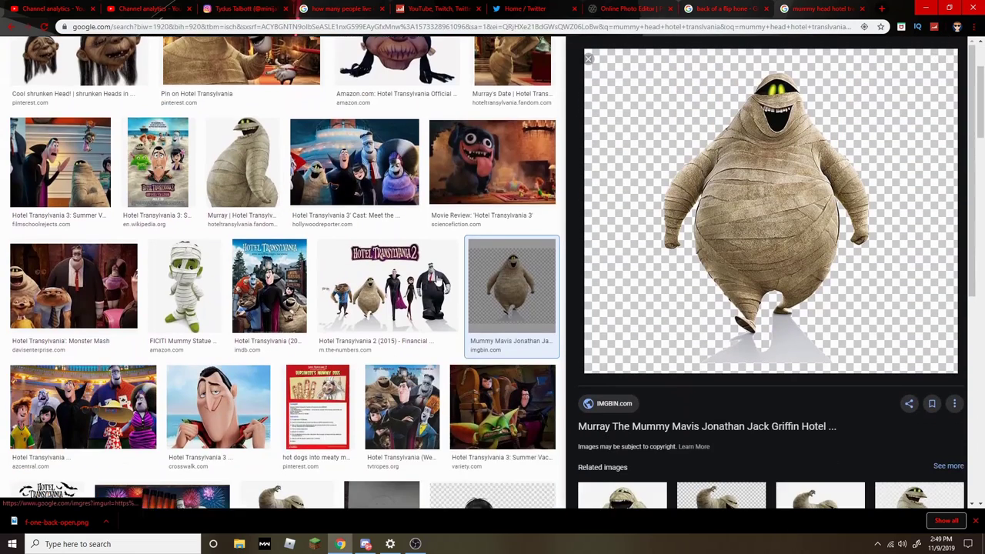
scroll(230, 291, "down", 2)
Save the cartoon Dracula beach image to Downloads and return to the Pixlr tab
left_click(218, 291)
right_click(629, 190)
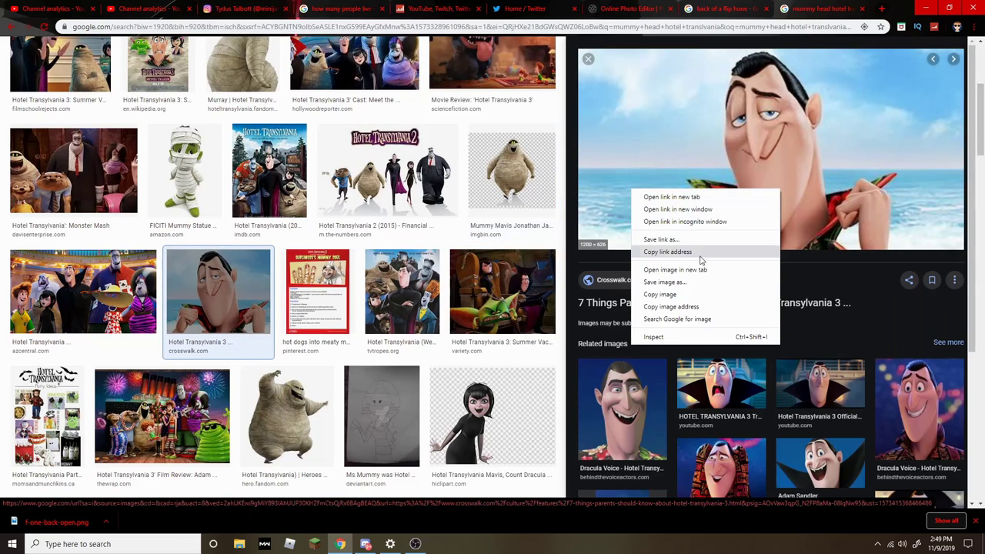
left_click(683, 283)
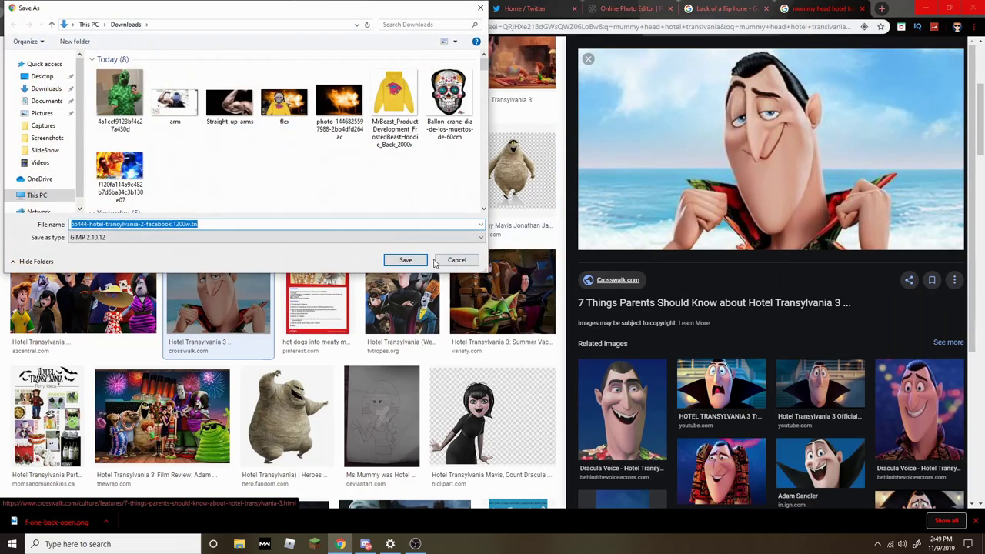
left_click(407, 260)
left_click(607, 7)
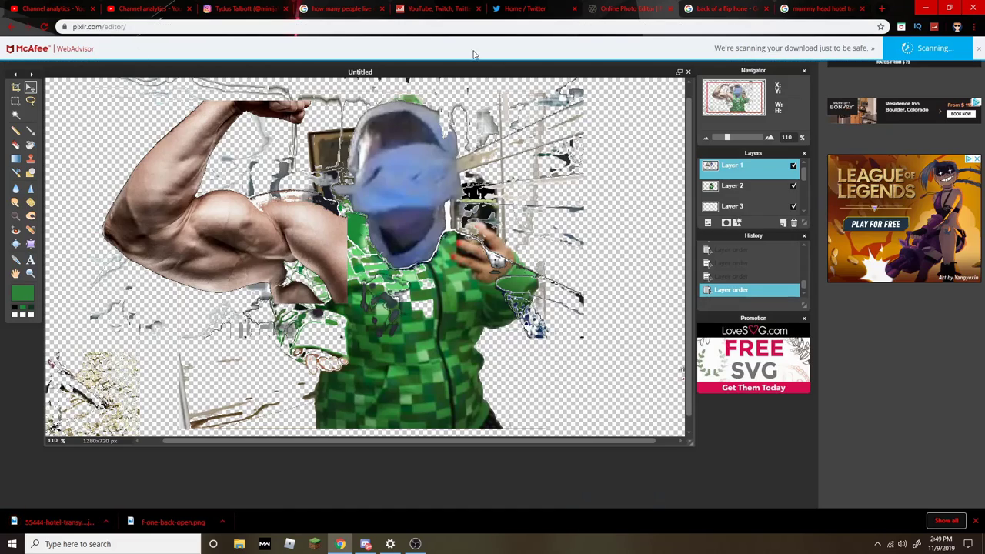
Open the downloaded Dracula image, close it again, and make Layer 0 active
left_click(13, 43)
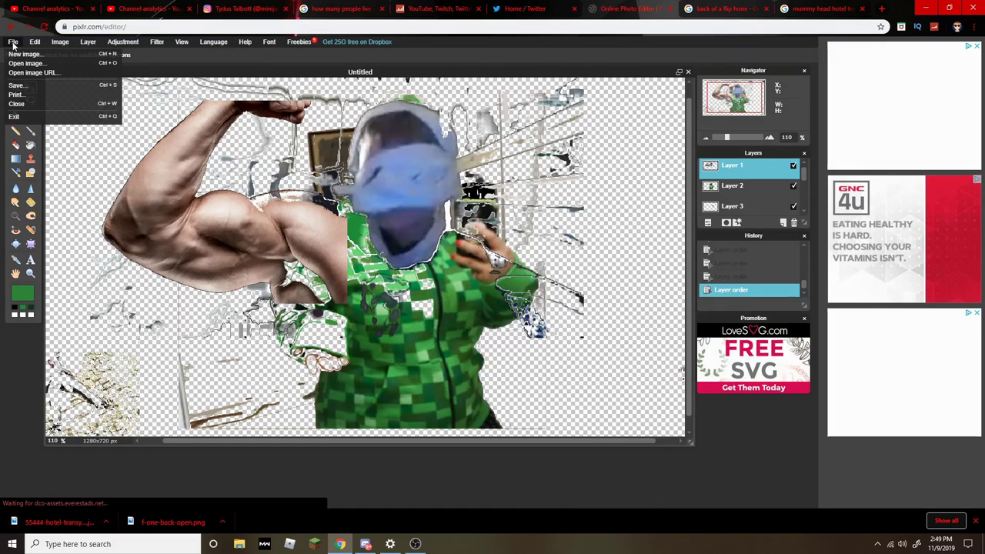
left_click(25, 63)
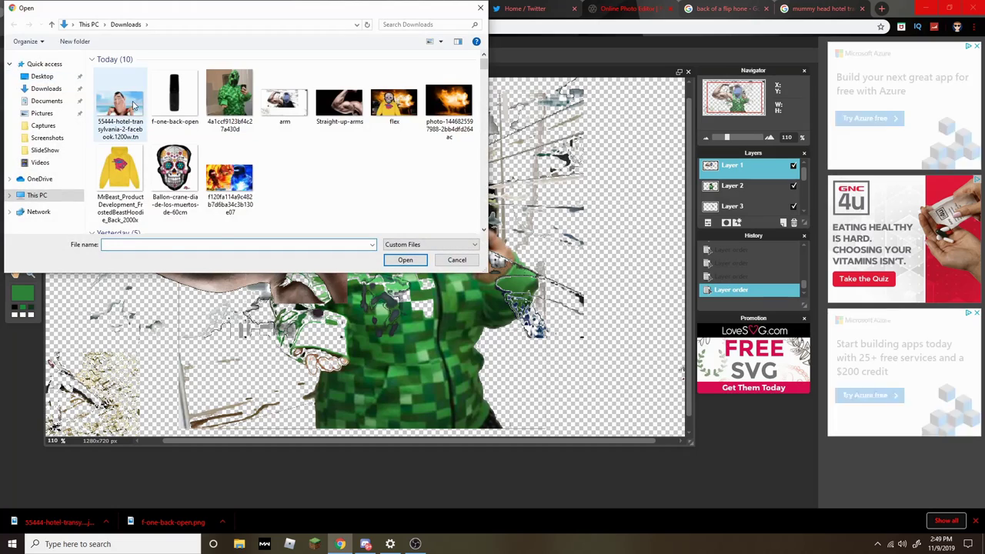
left_click(132, 105)
left_click(405, 260)
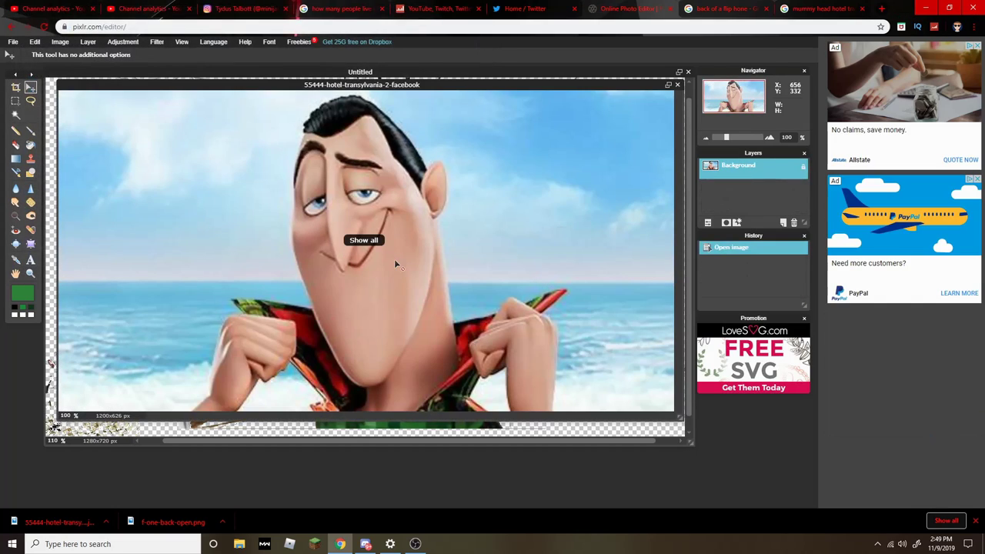
left_click(674, 85)
scroll(734, 210, "down", 1)
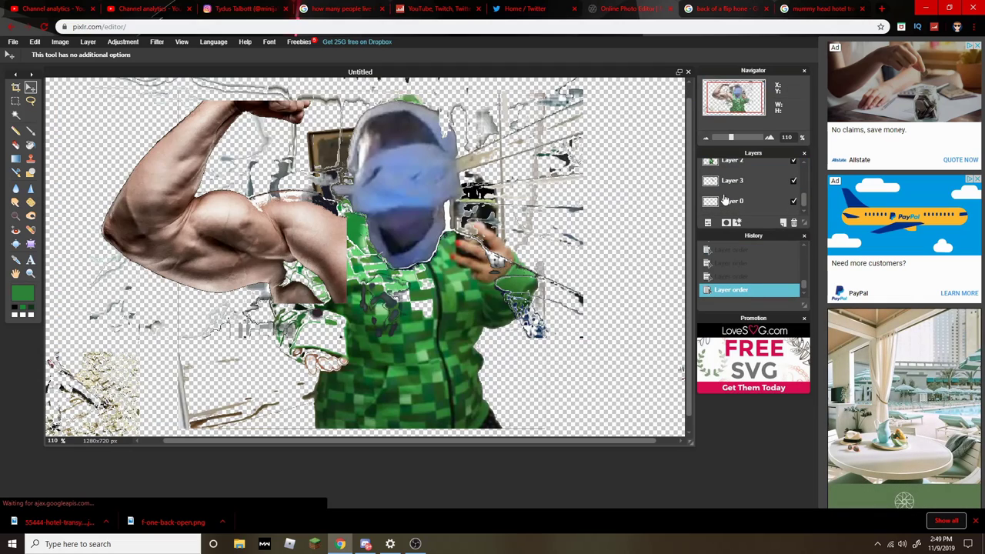
left_click(724, 207)
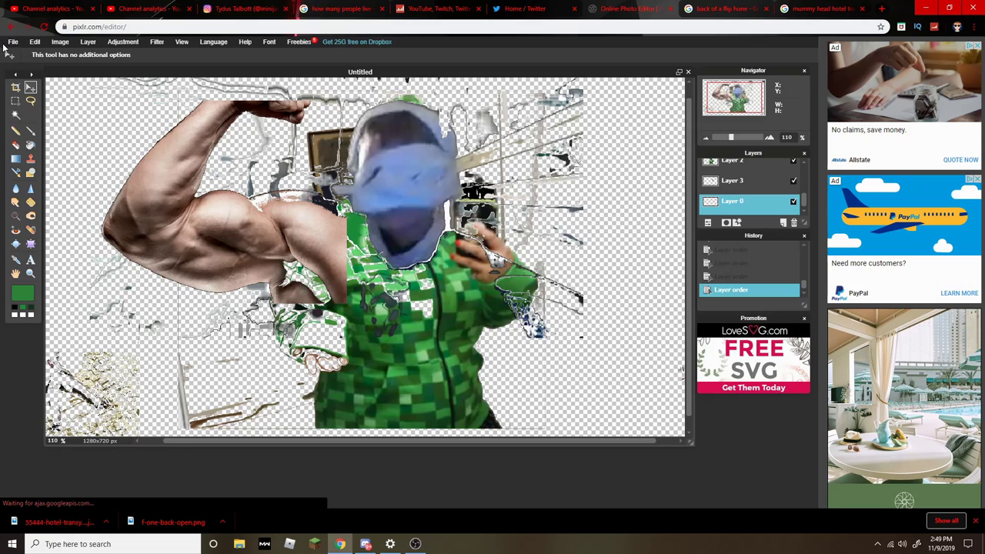
Reopen the Dracula image, select all, close it unsaved, and paste it into the collage
left_click(13, 43)
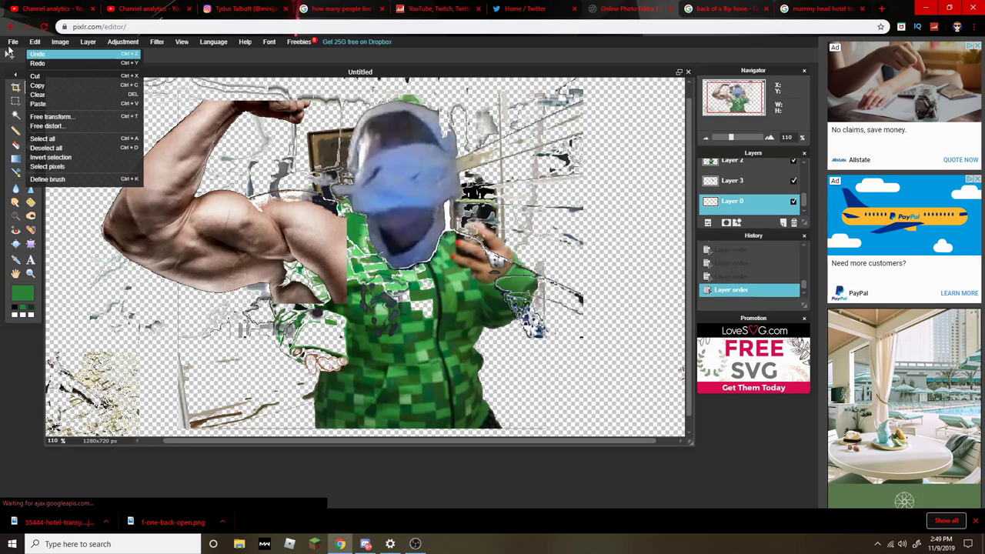
left_click(13, 42)
left_click(121, 110)
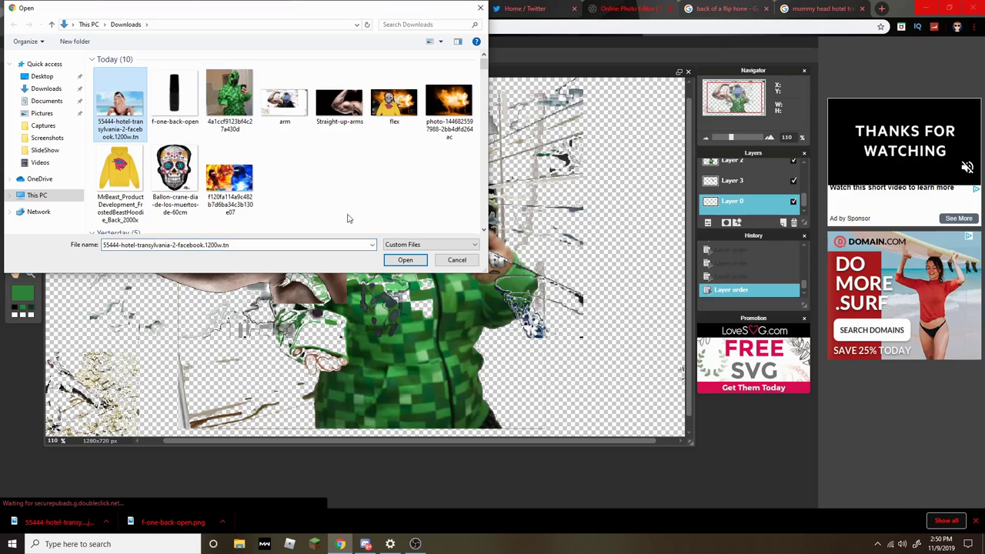
left_click(402, 257)
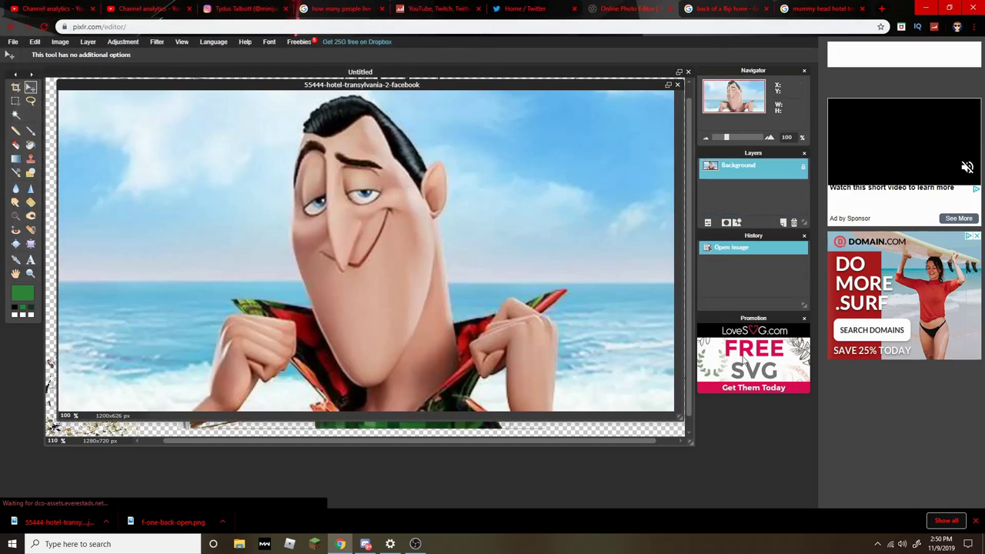
left_click(975, 521)
key("ctrl+a")
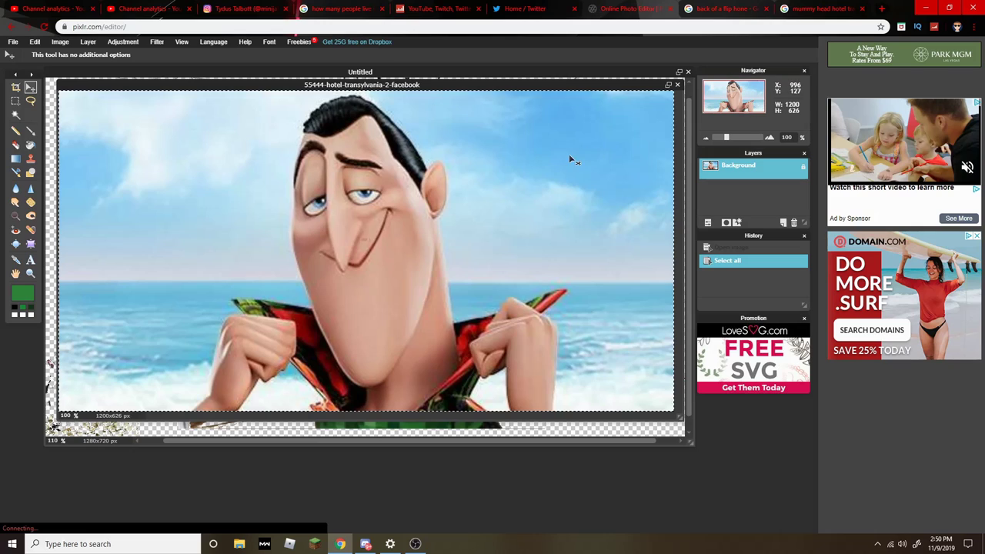
left_click(677, 85)
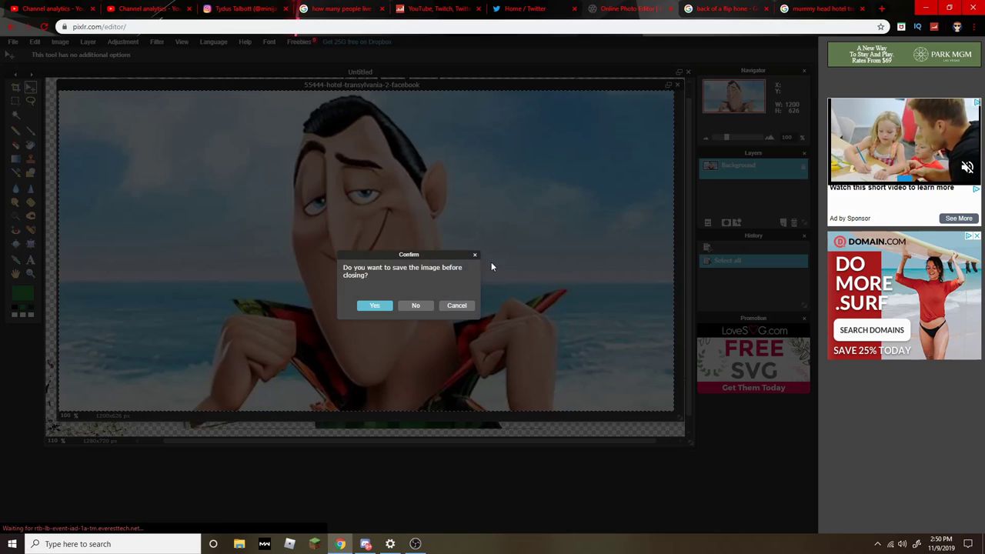
left_click(424, 306)
key("ctrl+v")
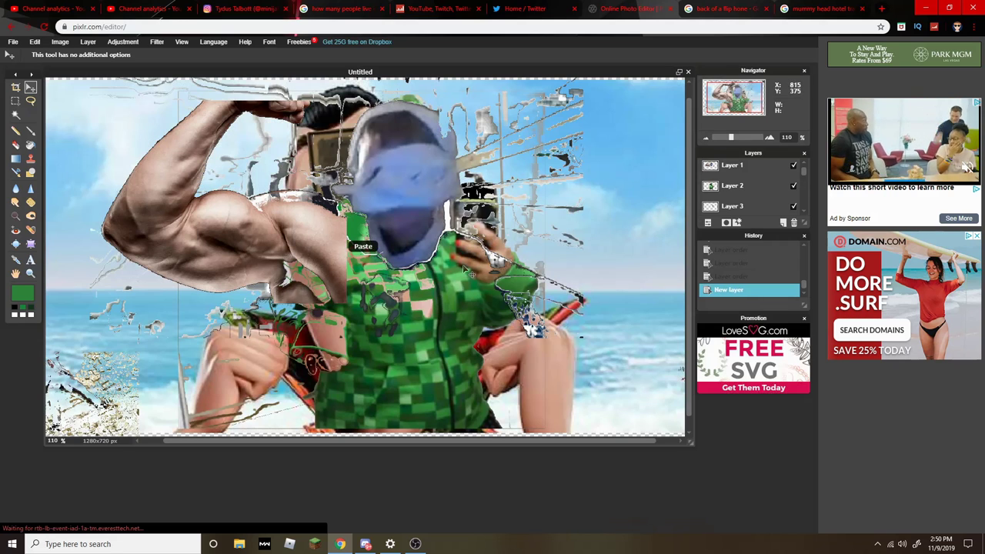
Place the Dracula layer below the face layer and magic-wand erase the beach sky and sea
scroll(733, 177, "down", 1)
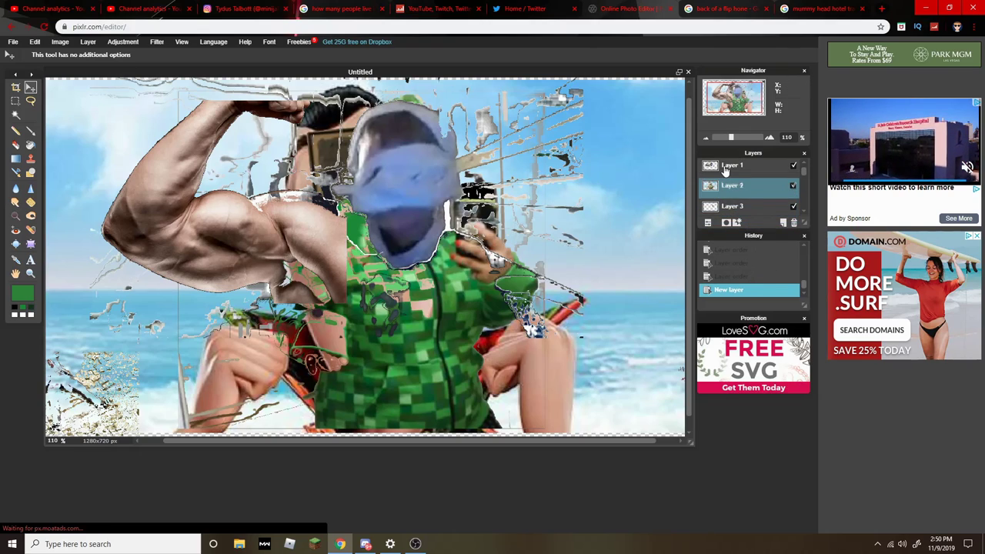
mouse_move(725, 205)
left_mouse_down()
mouse_move(724, 171)
mouse_move(706, 156)
left_mouse_up()
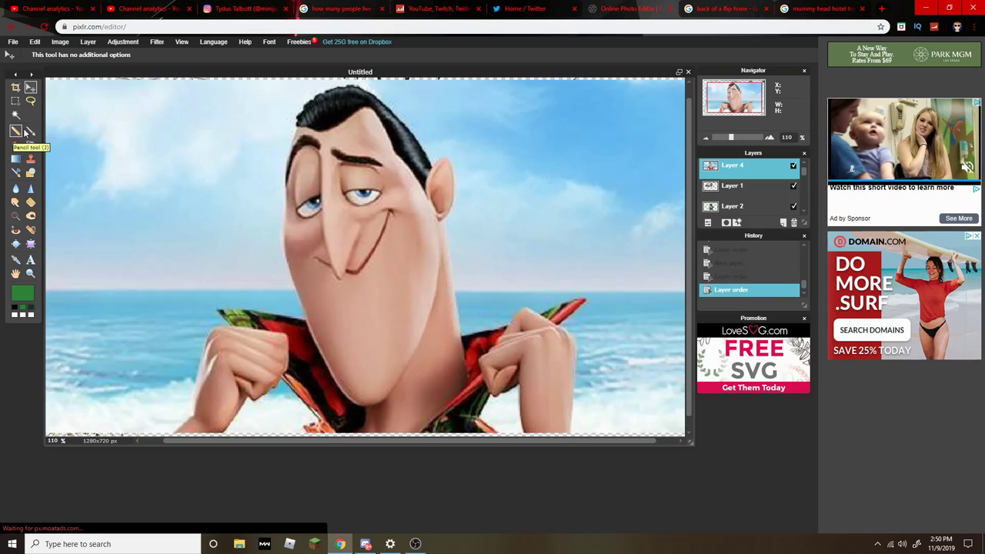
left_click(16, 115)
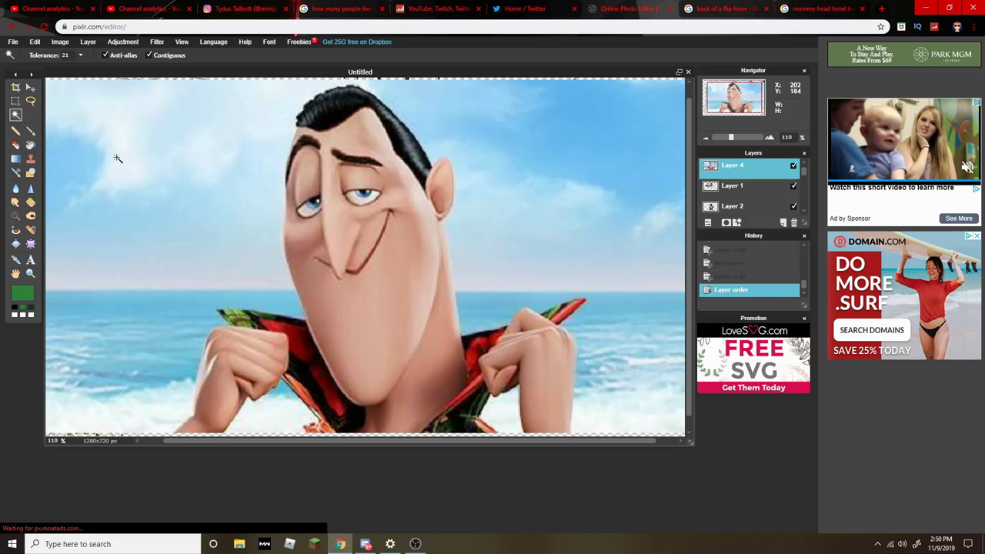
left_click(121, 160)
key("Delete")
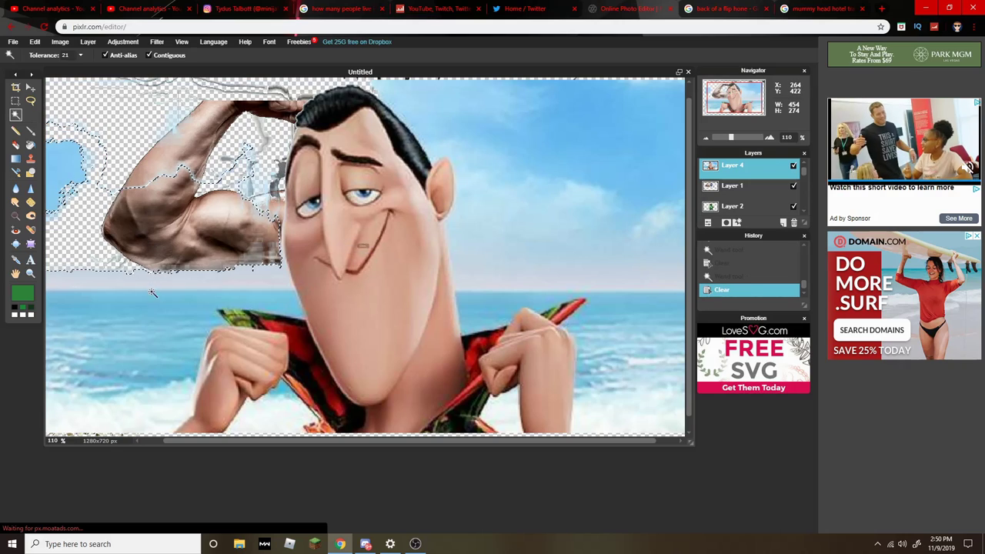
left_click(64, 177)
key("Delete")
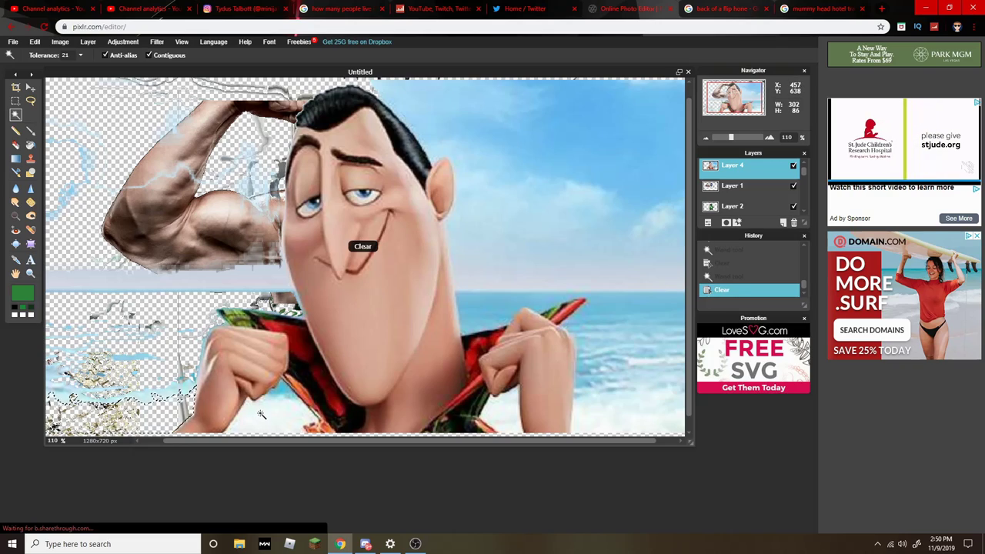
left_click(479, 265)
key("Delete")
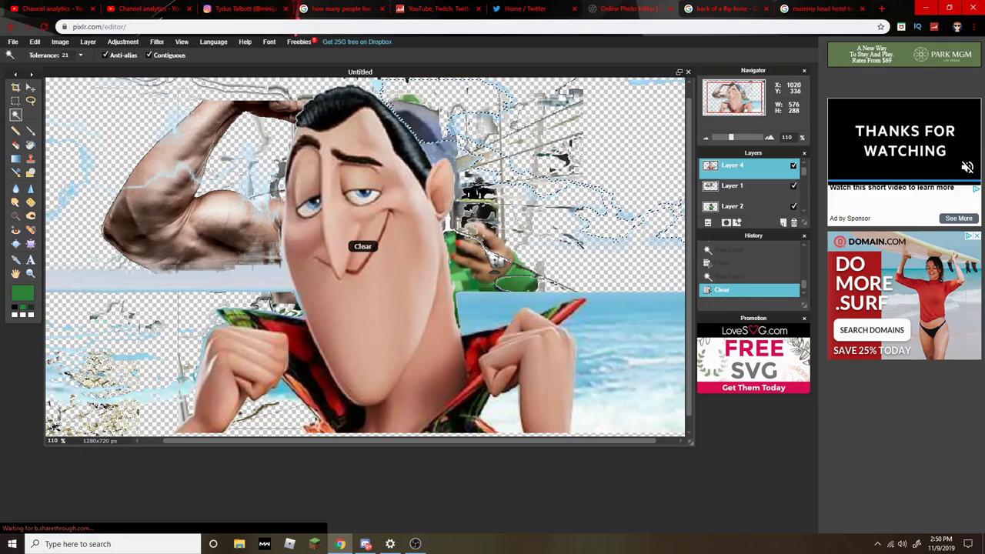
left_click(616, 316)
key("Delete")
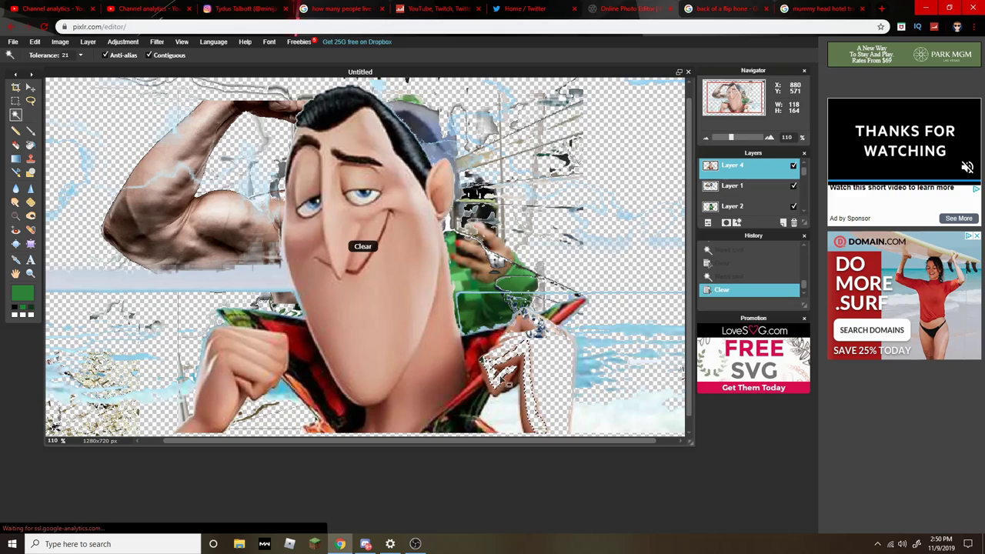
Erase the cartoon's right hand and leftover lower-right pixels
left_click(528, 393)
key("Delete")
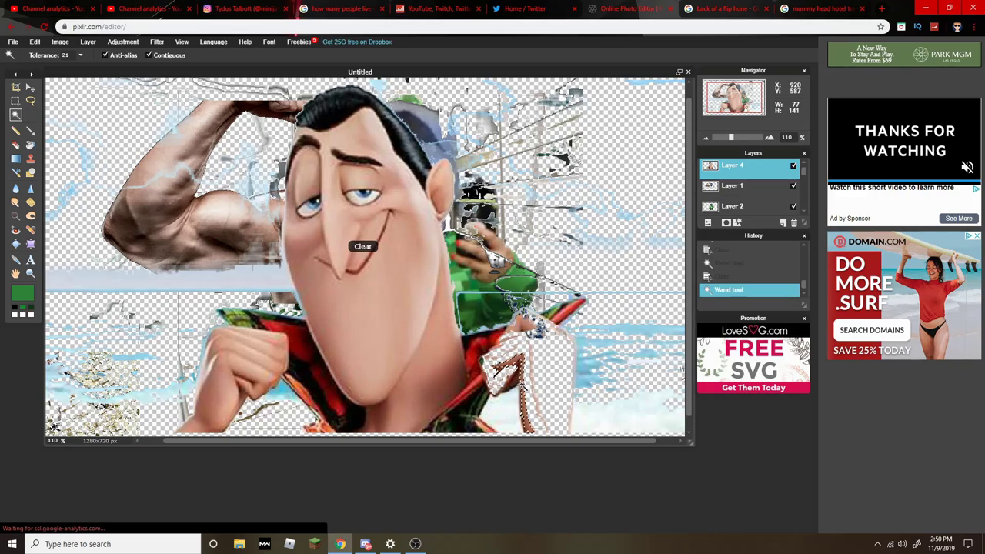
left_click(531, 395)
left_click(510, 386)
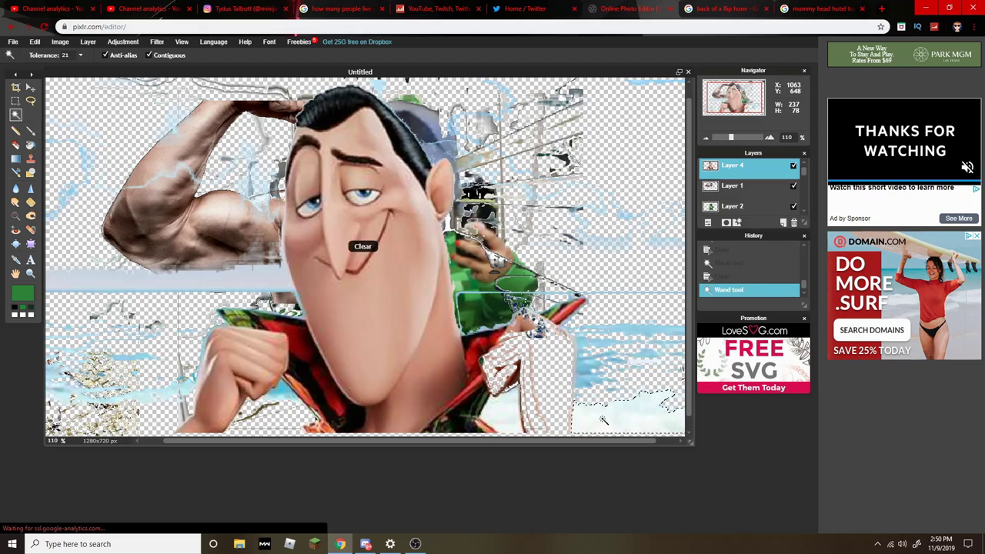
key("Delete")
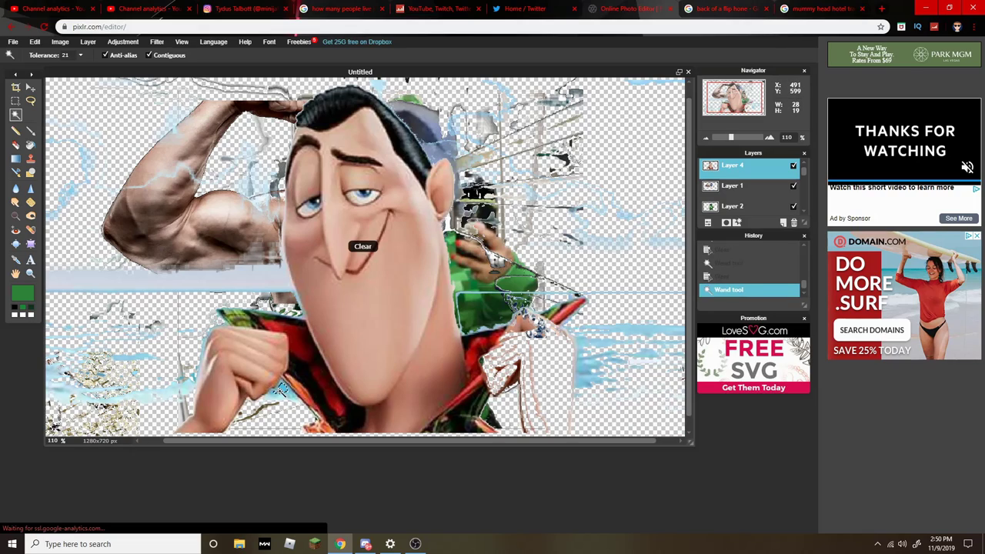
Erase the left fist and the remaining lower-left hand patches
left_click(251, 351)
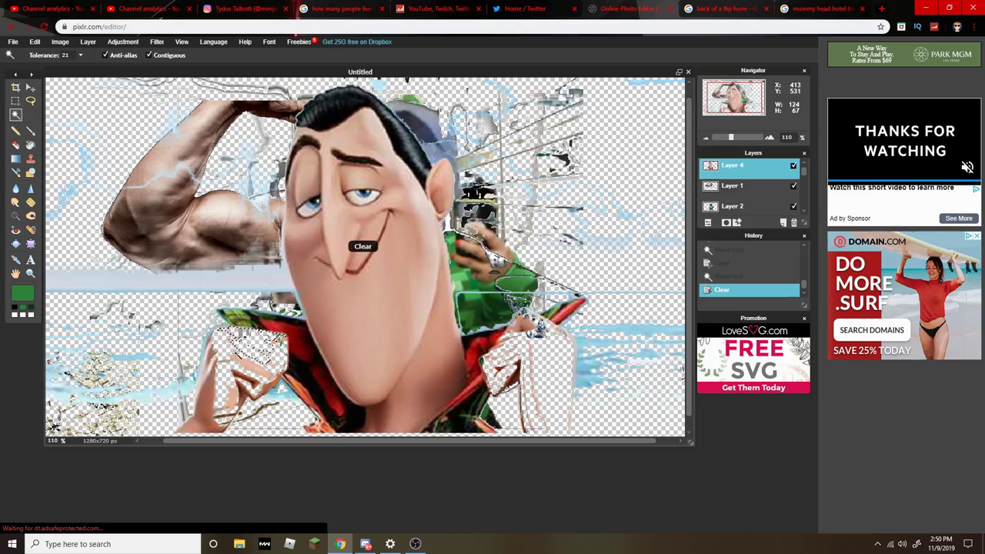
key("Delete")
left_click(212, 377)
key("Delete")
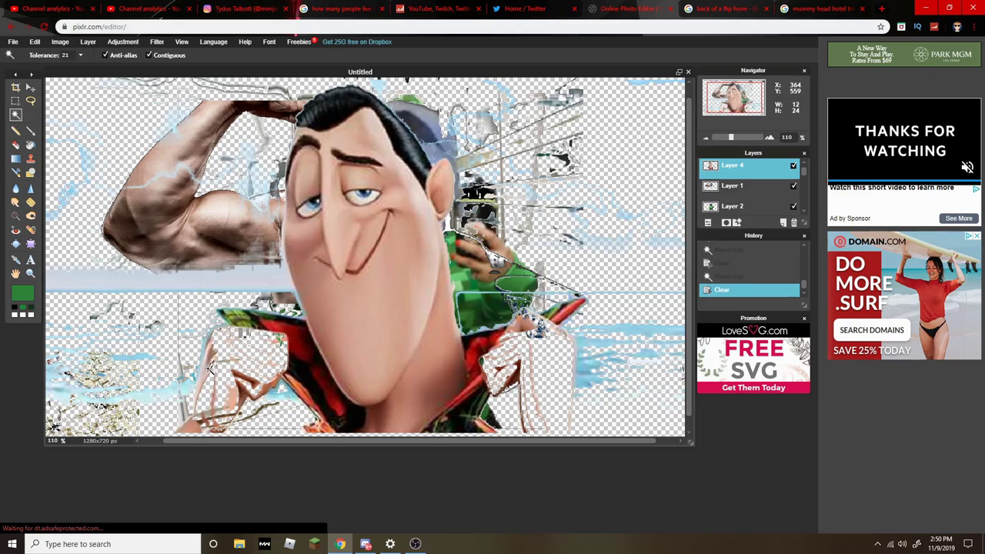
left_click(206, 368)
key("Delete")
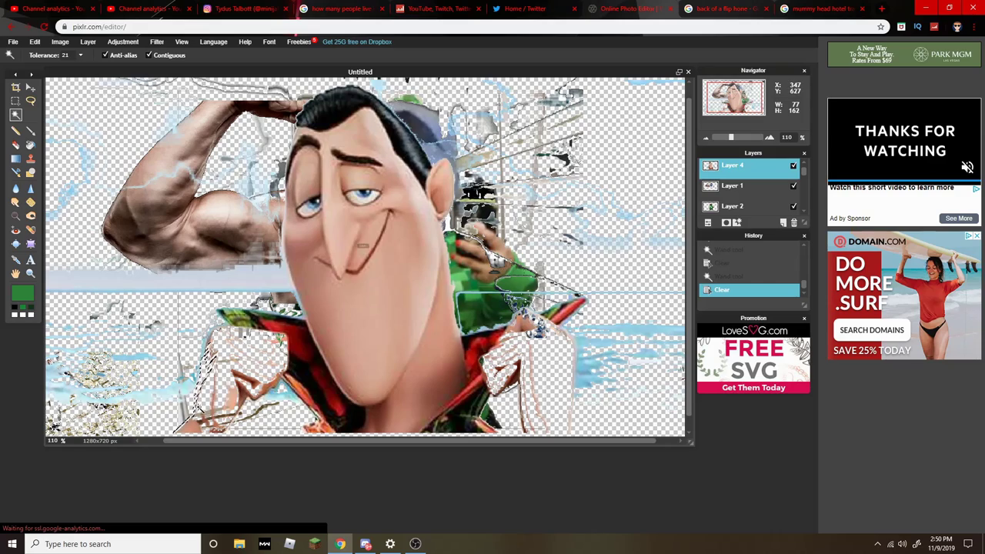
left_click(191, 423)
key("Delete")
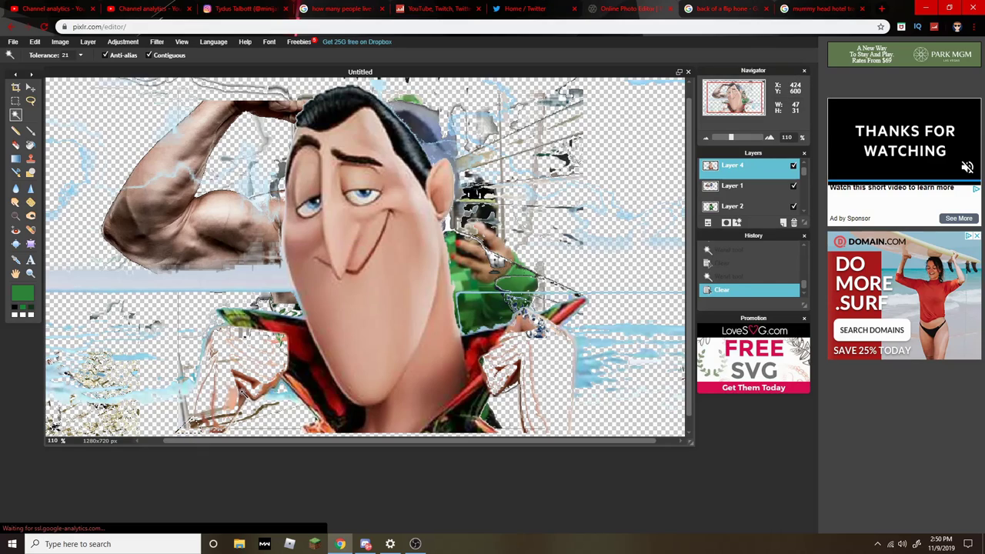
left_click(240, 392)
key("Delete")
left_click(240, 394)
key("Delete")
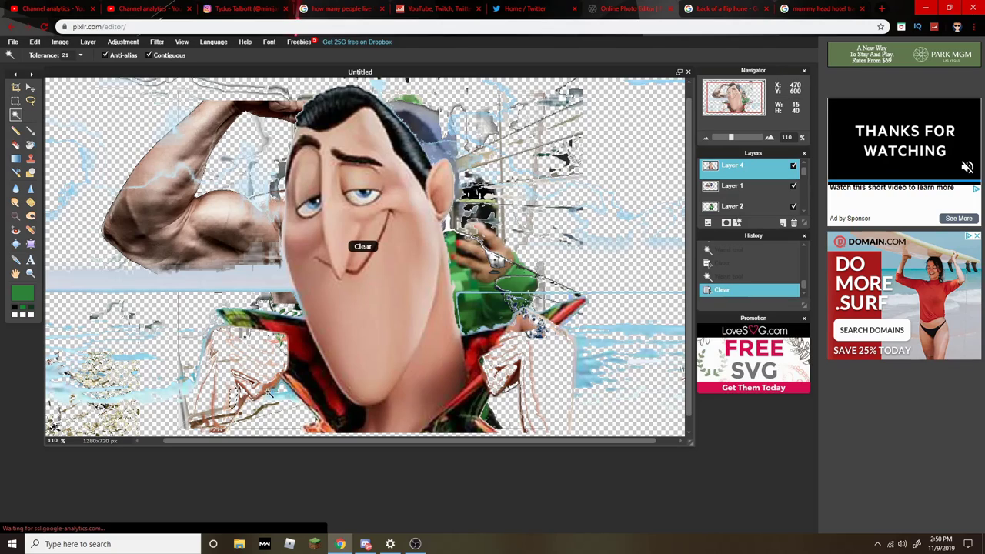
left_click(269, 393)
key("Delete")
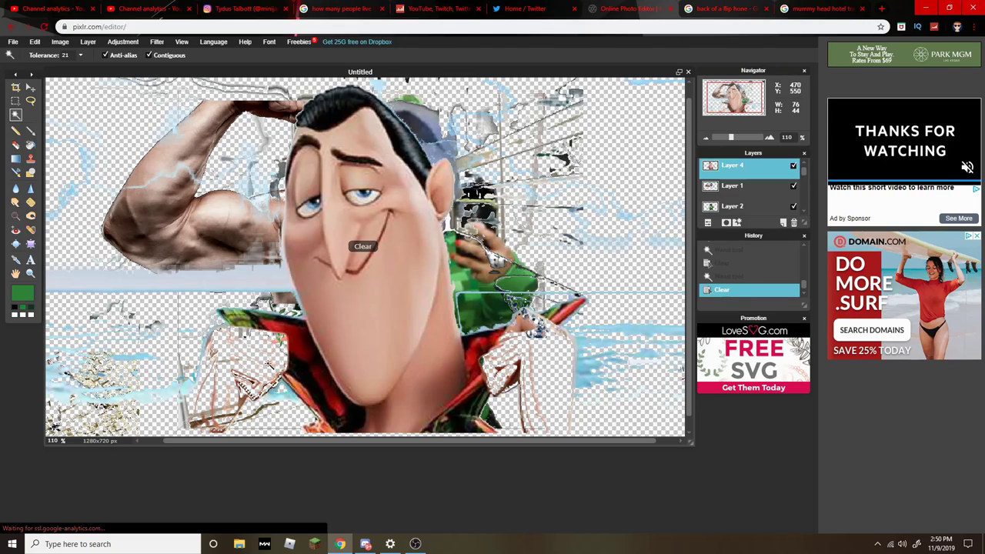
scroll(264, 349, "up", 3)
scroll(264, 349, "down", 2)
scroll(264, 349, "down", 3)
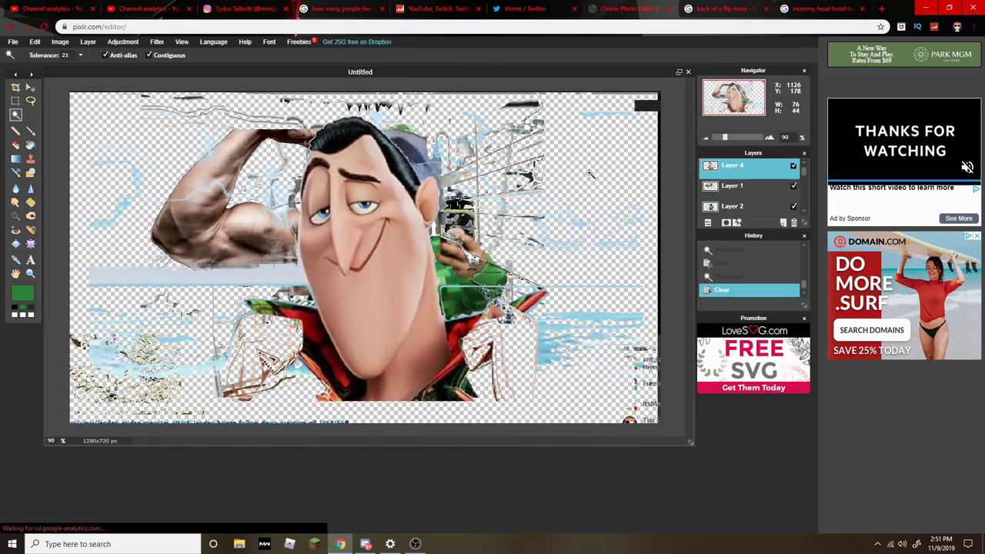
Free-transform the Dracula layer, scaling it down and moving it up-left onto the hoodie
left_click(35, 42)
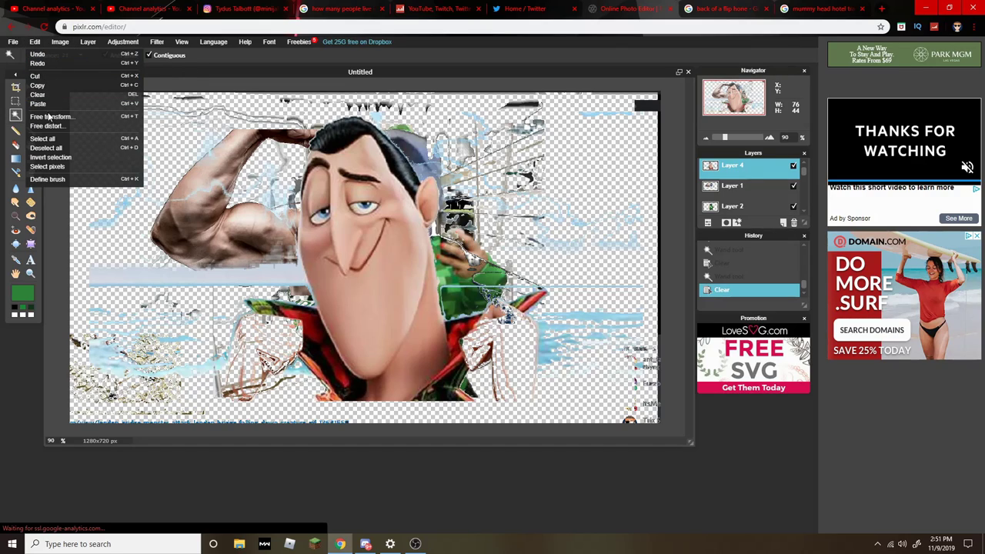
left_click(45, 117)
left_click_drag(543, 403, 505, 349)
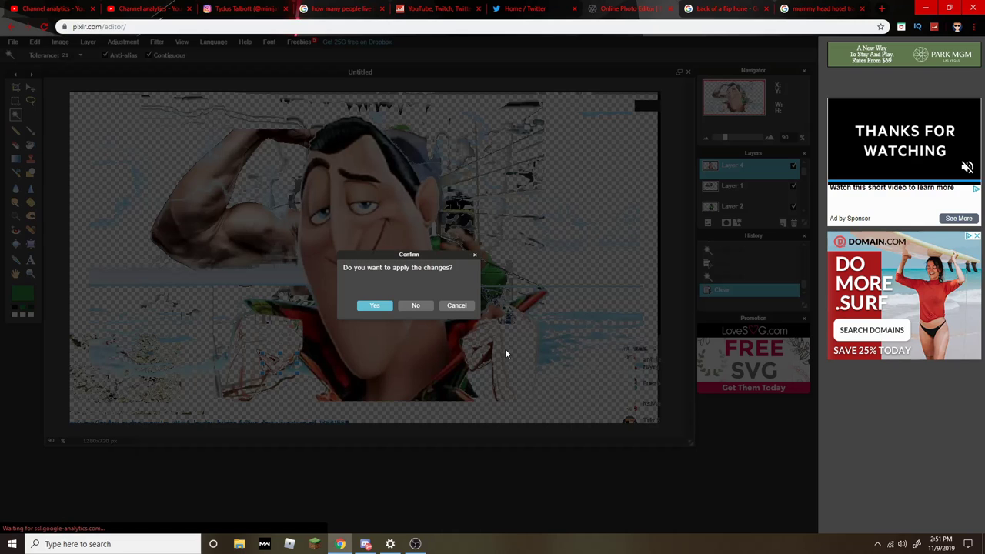
left_click(377, 306)
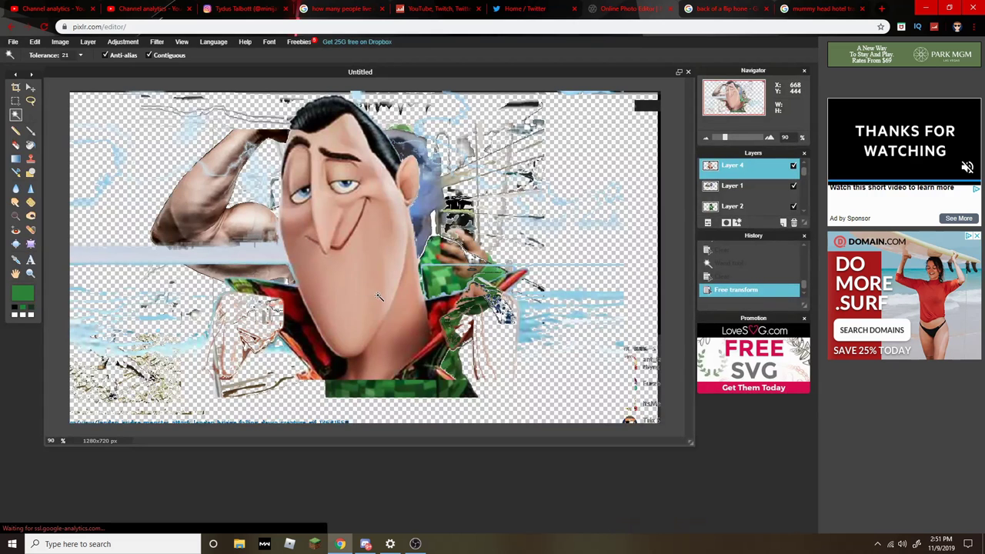
left_click(35, 41)
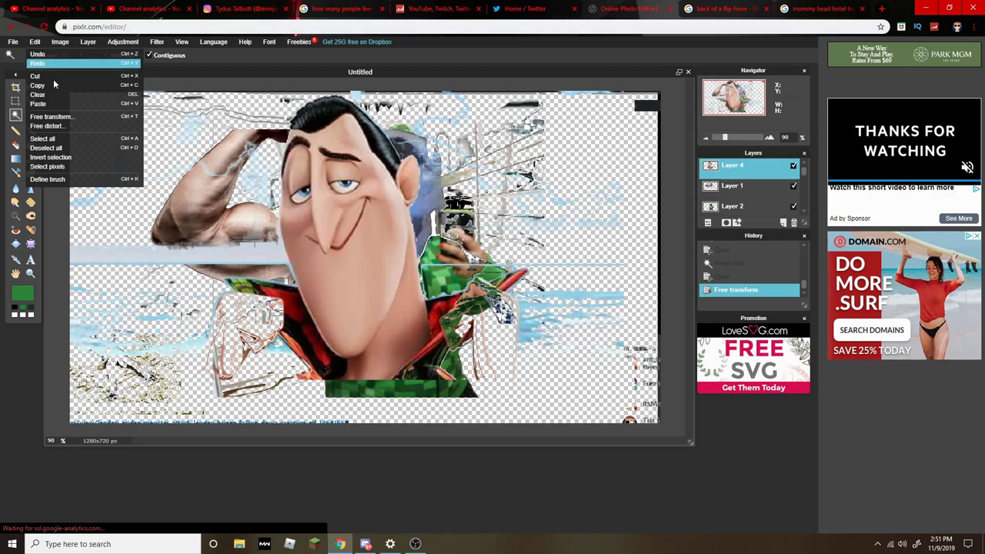
left_click(51, 116)
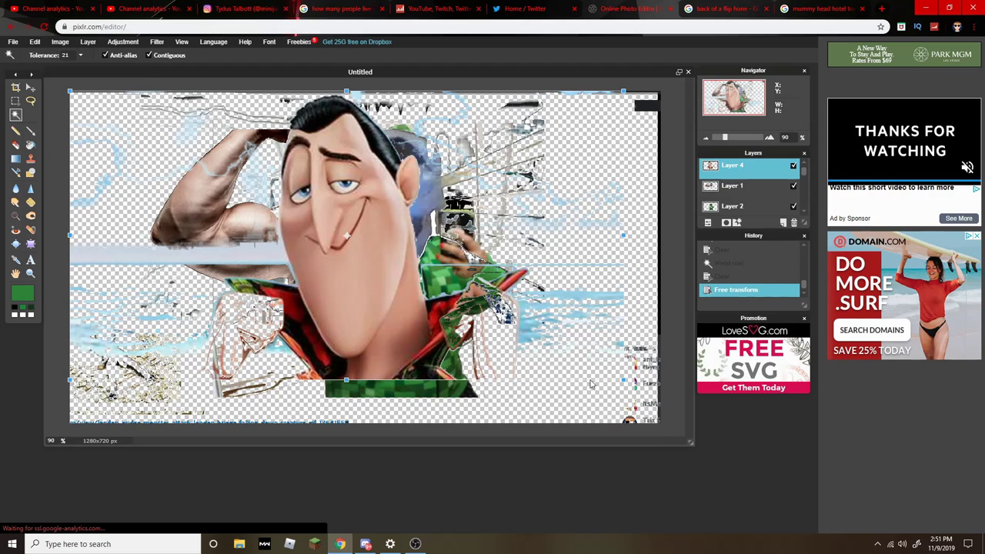
mouse_move(591, 383)
left_mouse_down()
mouse_move(584, 367)
mouse_move(334, 250)
mouse_move(382, 235)
left_mouse_up()
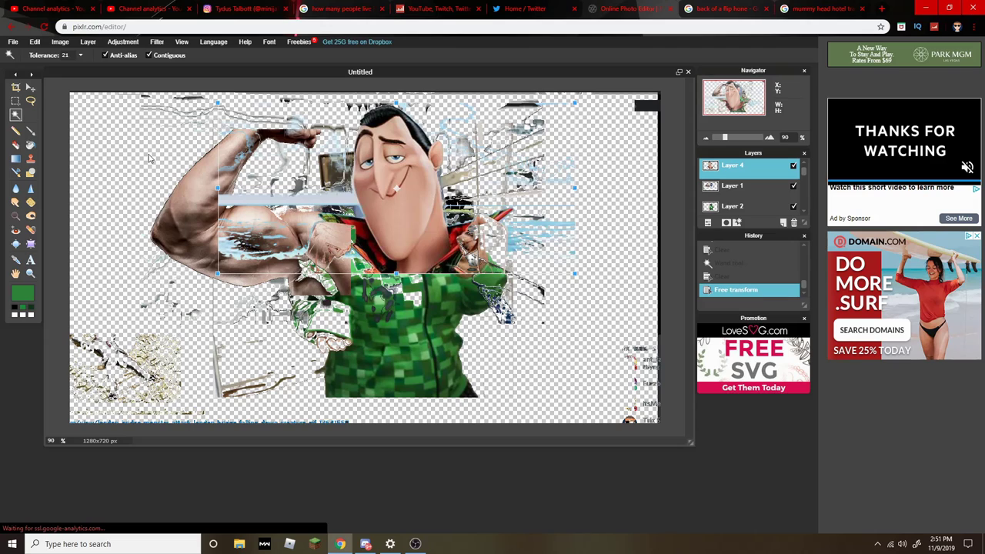
Zoom in and magic-wand erase leftover patches beside the collar
left_click(31, 87)
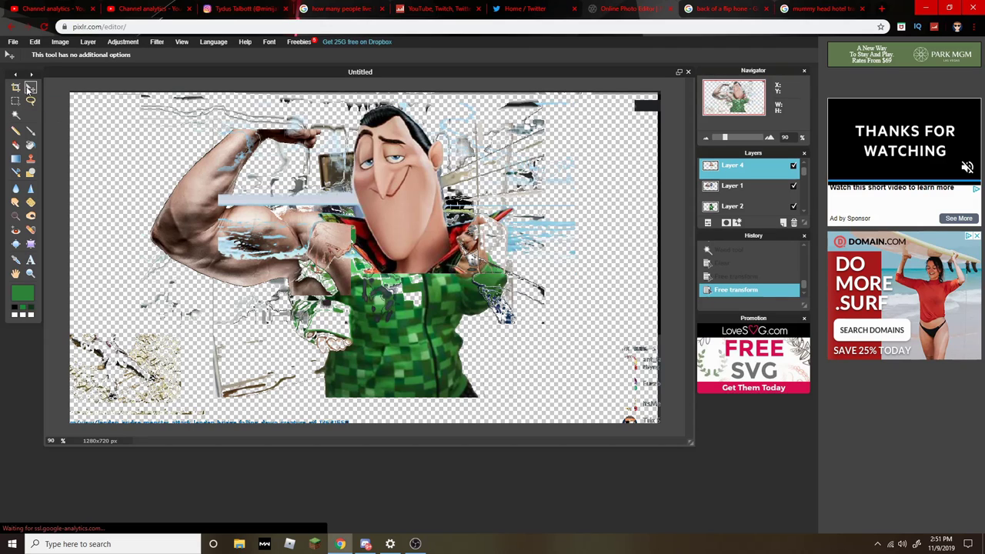
scroll(275, 264, "up", 1)
scroll(276, 264, "up", 2)
scroll(296, 275, "up", 1)
scroll(295, 275, "up", 1)
scroll(295, 275, "down", 1)
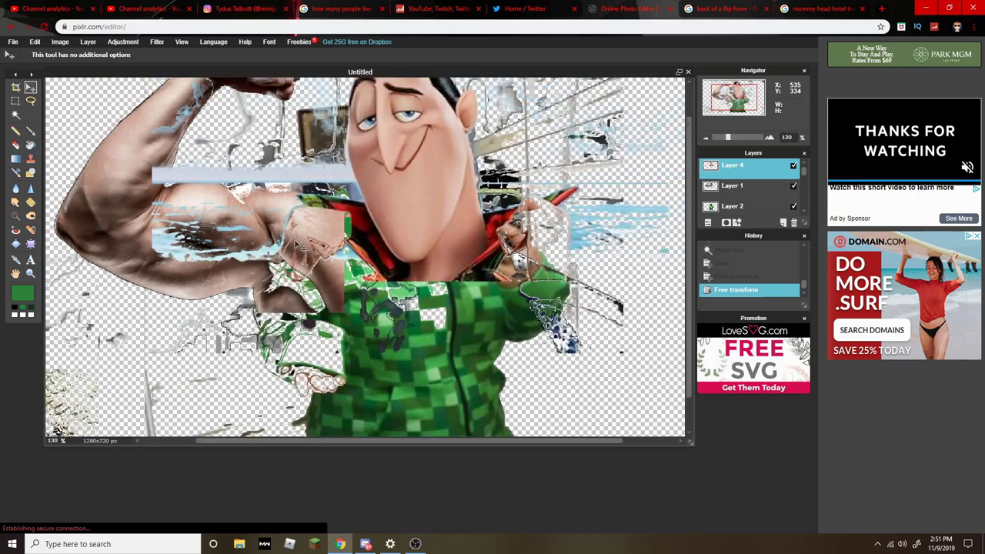
scroll(295, 245, "down", 2)
scroll(295, 244, "down", 2)
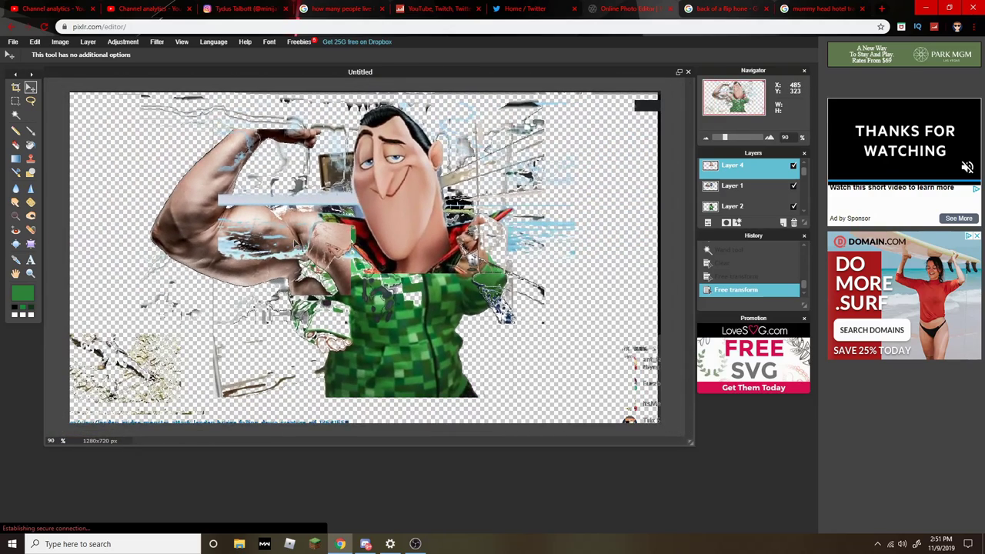
left_click(16, 114)
scroll(459, 296, "down", 1)
scroll(460, 284, "up", 1)
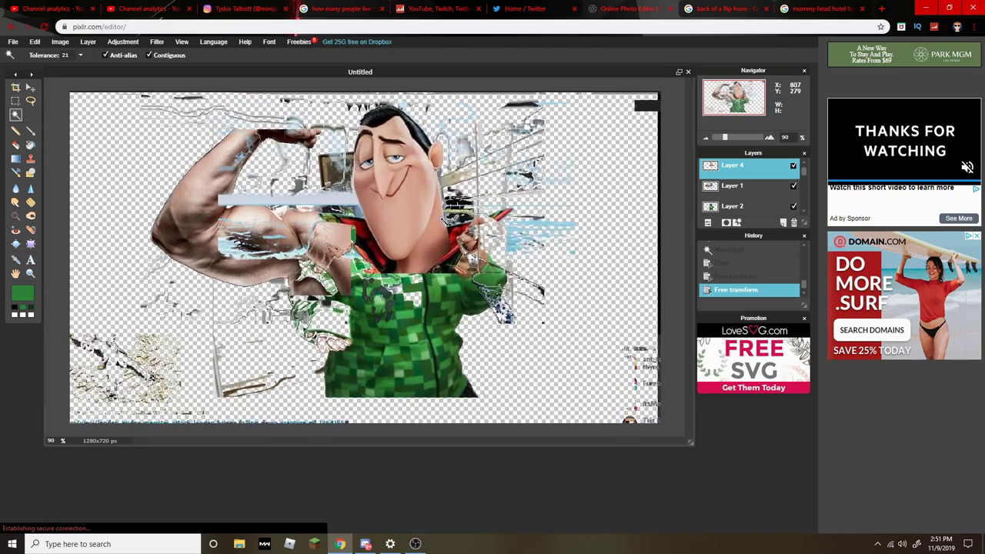
scroll(455, 256, "up", 1)
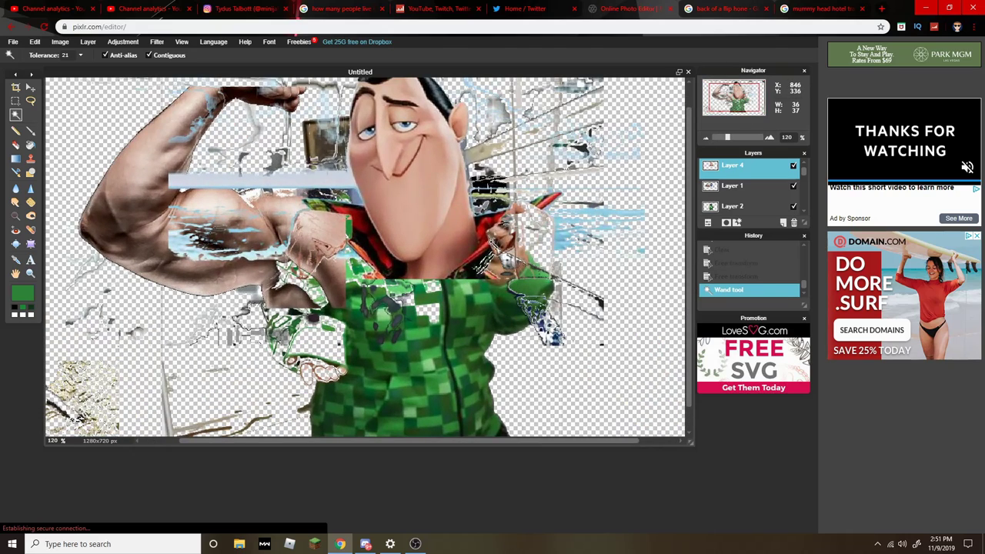
key("Delete")
left_click(493, 229)
key("Delete")
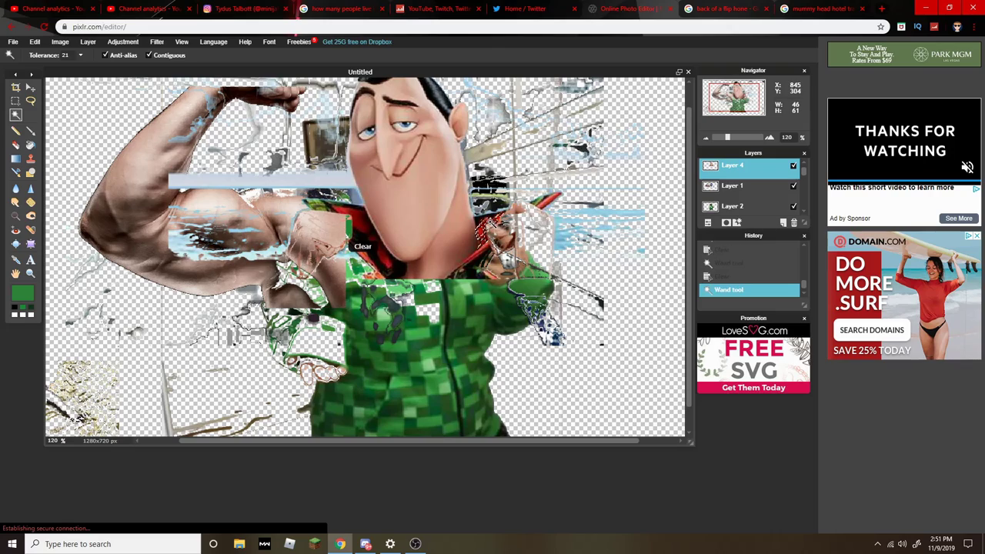
key("Delete")
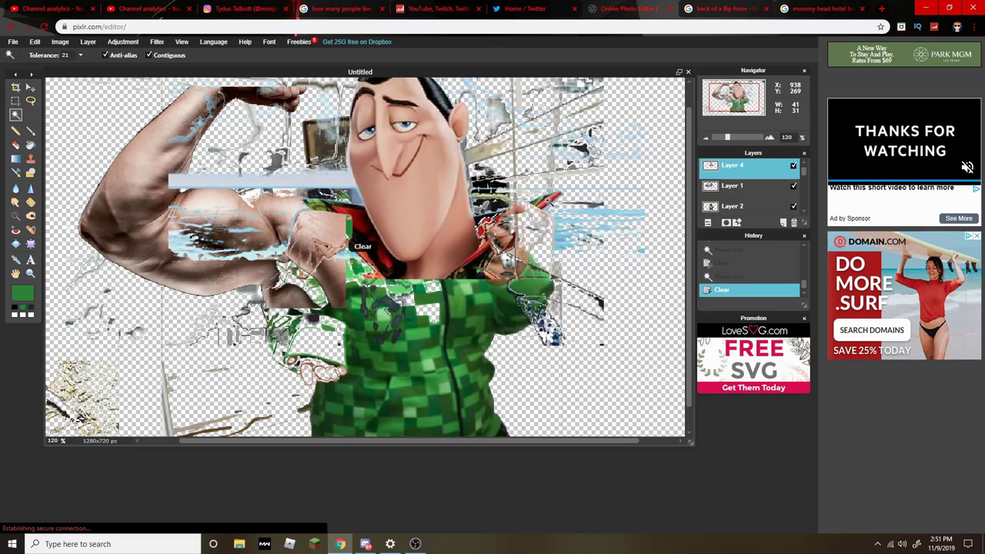
left_click(548, 201)
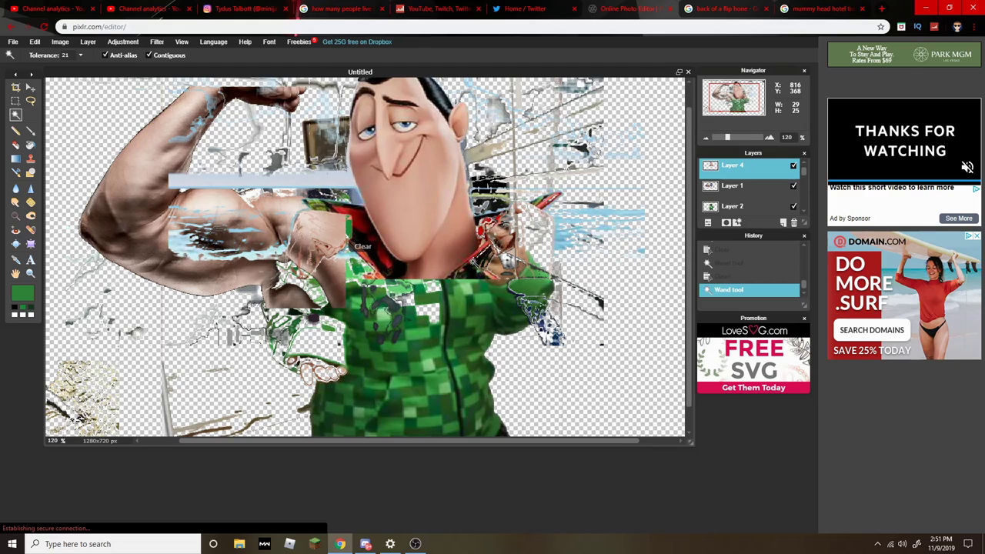
Erase one more small stray patch and sample the shirt's green with the Color Picker
scroll(454, 236, "up", 1)
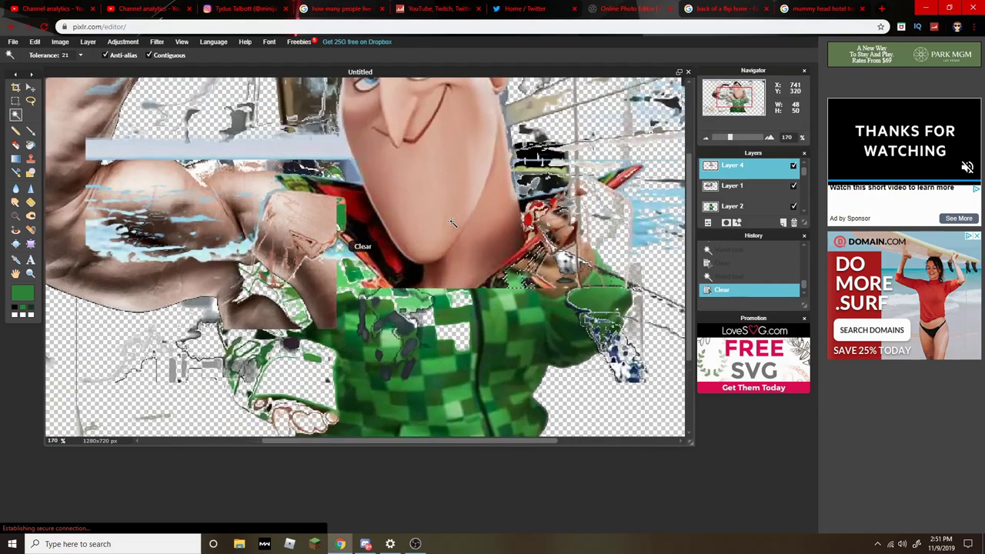
scroll(443, 227, "down", 2)
scroll(433, 220, "down", 1)
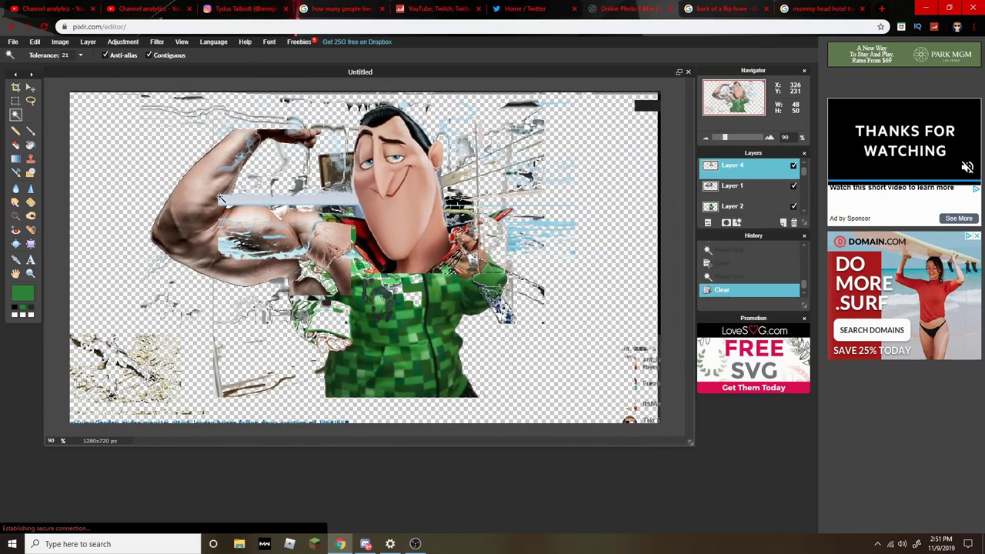
scroll(254, 216, "up", 2)
scroll(292, 234, "up", 1)
scroll(331, 254, "down", 1)
scroll(365, 273, "down", 1)
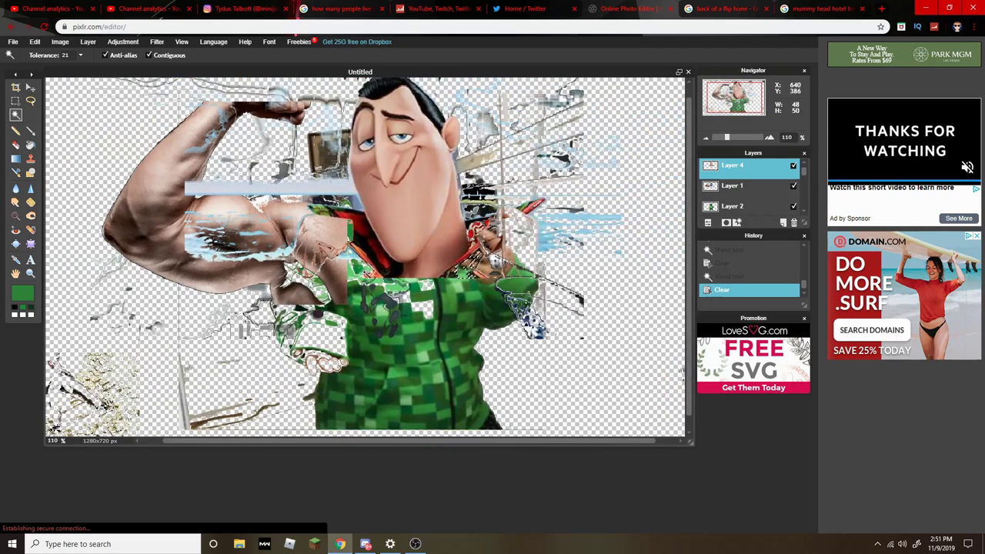
left_click(453, 272)
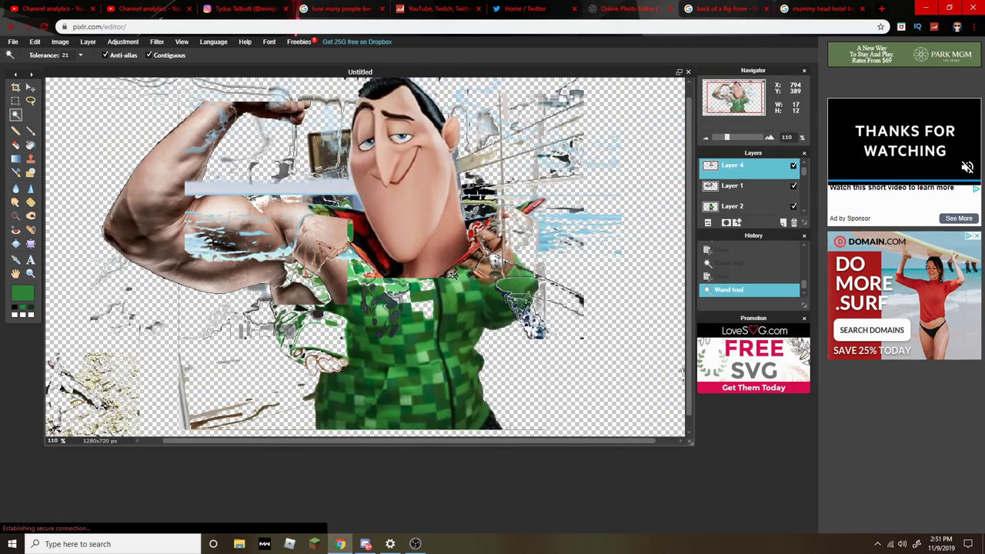
key("Delete")
left_click(16, 261)
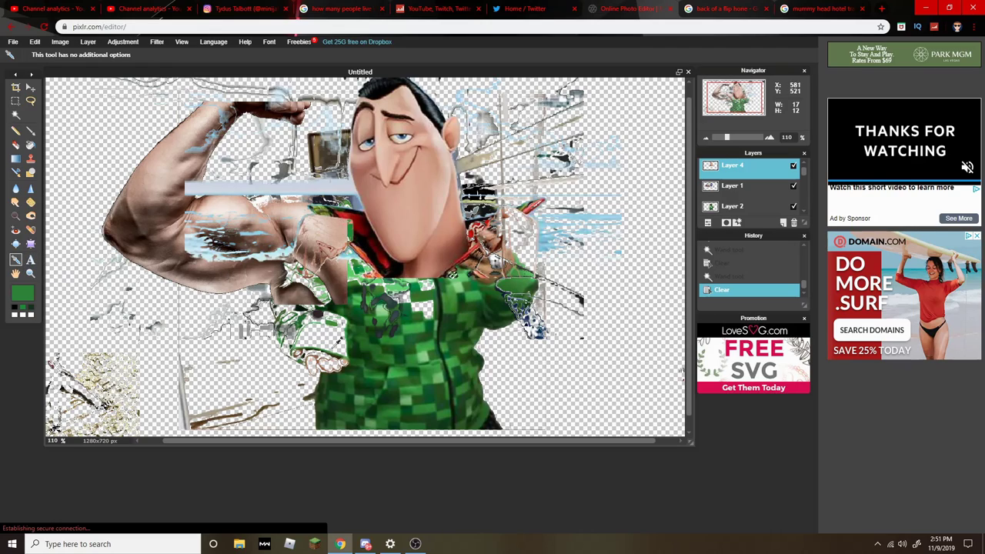
left_click(377, 346)
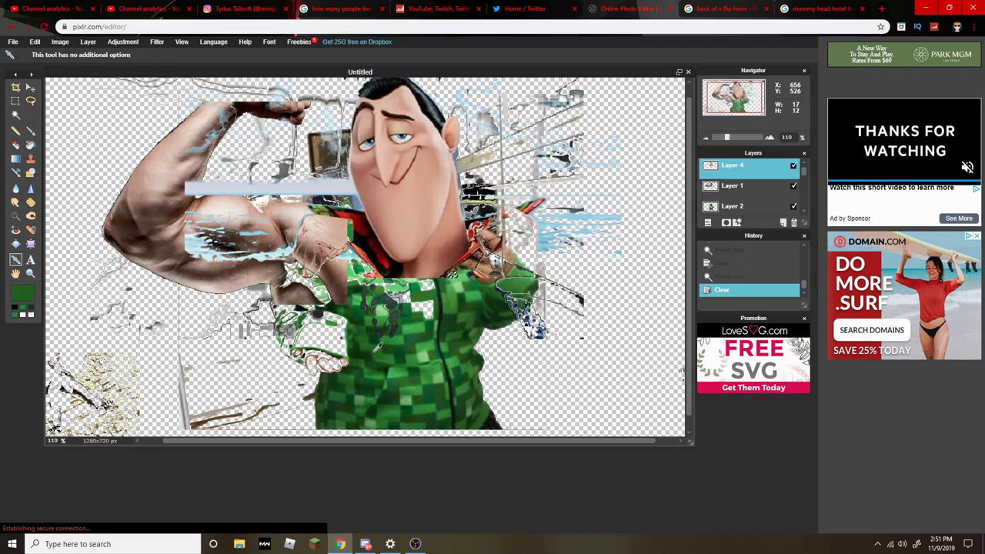
Brush a stroke of the sampled green over the patchy hoodie area below Dracula's head
left_click(31, 131)
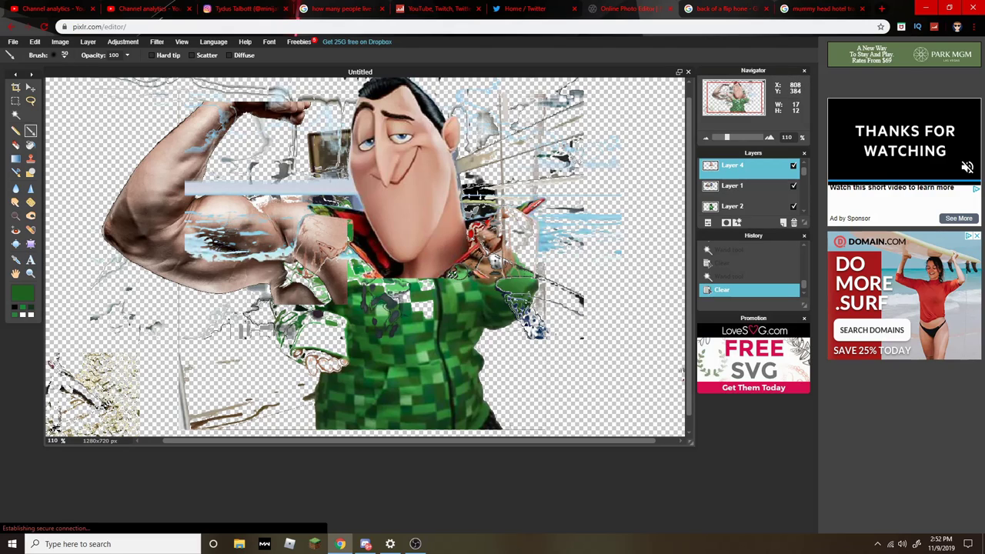
left_click(468, 286)
scroll(375, 292, "up", 3)
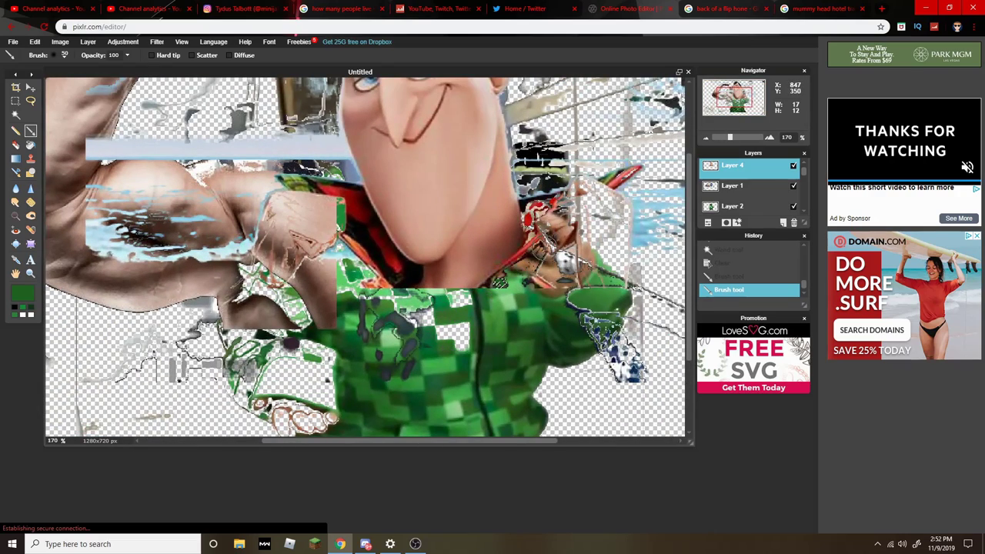
scroll(369, 289, "down", 1)
scroll(346, 273, "down", 1)
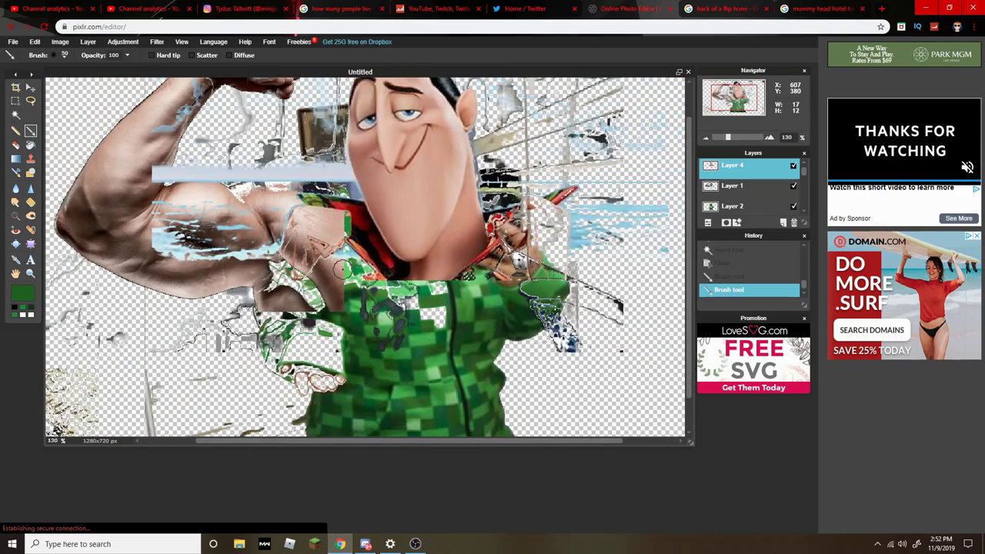
left_click(15, 189)
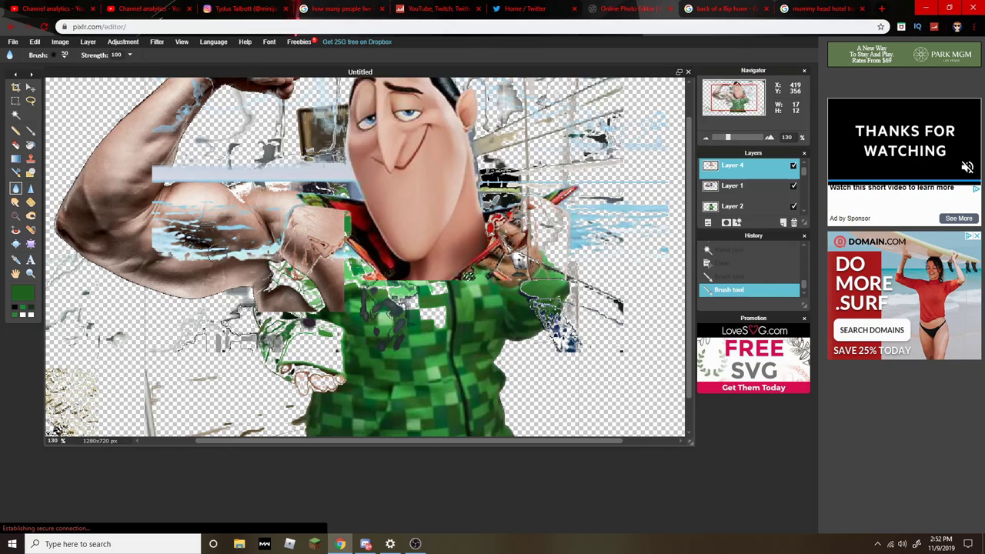
Magic-wand erase the blue streaks and a stray patch on the flexing arm
left_click(16, 114)
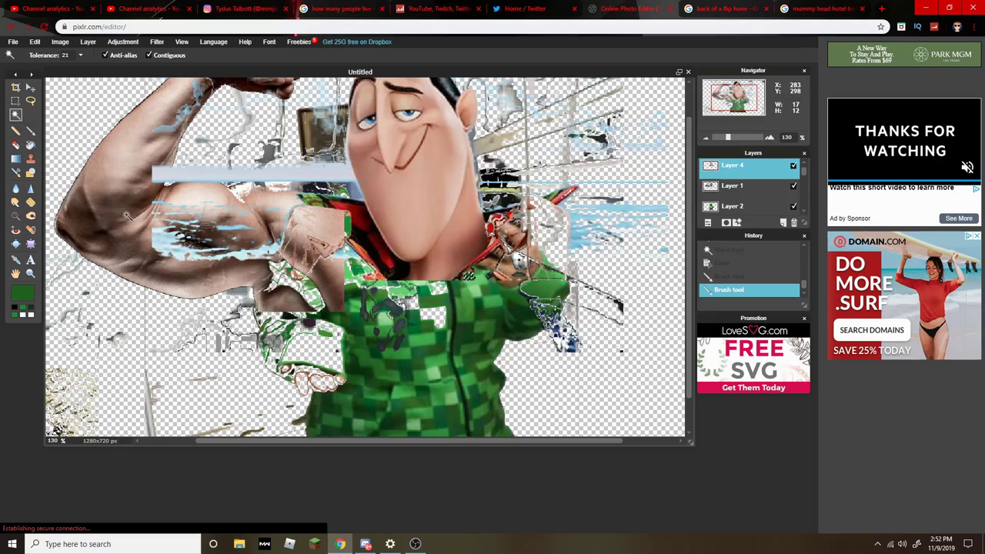
left_click(165, 239)
key("Delete")
left_click(255, 181)
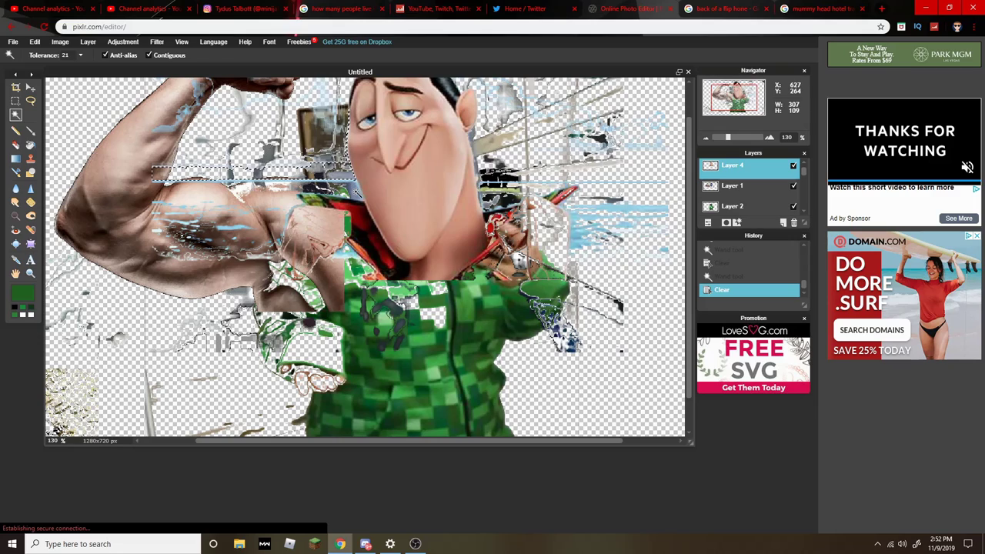
left_click(230, 223)
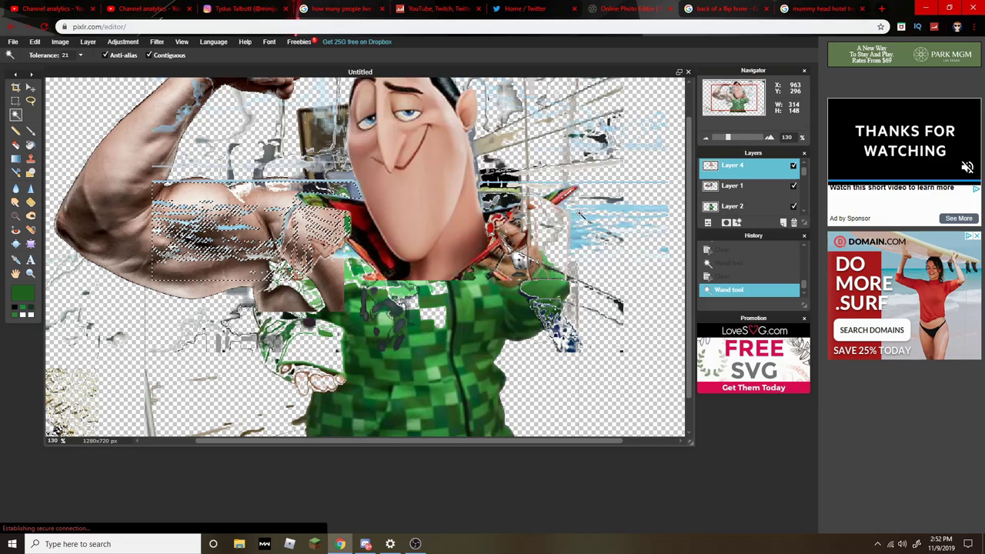
key("Delete")
left_click(577, 229)
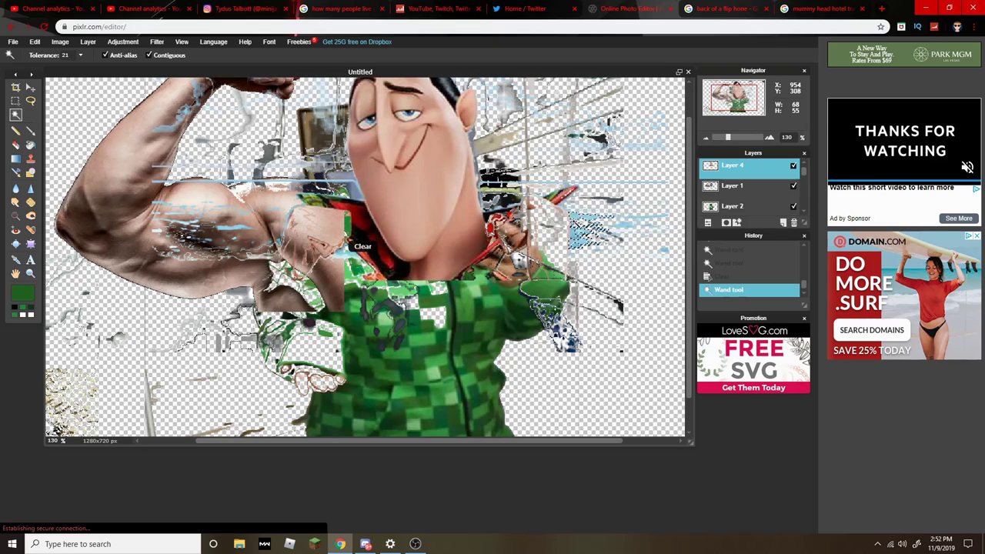
left_click(575, 232)
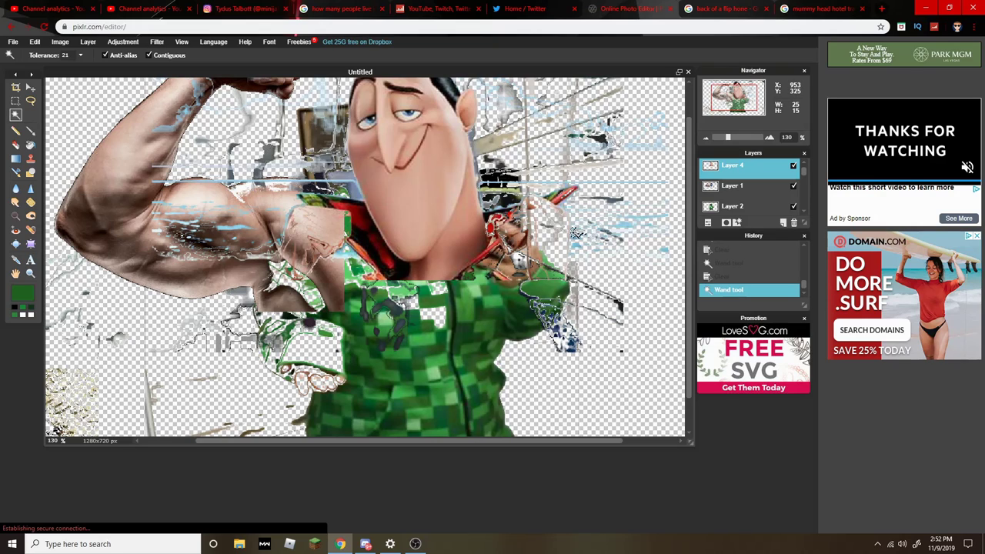
key("Delete")
Erase the red collar strips beside the face
scroll(377, 253, "up", 3)
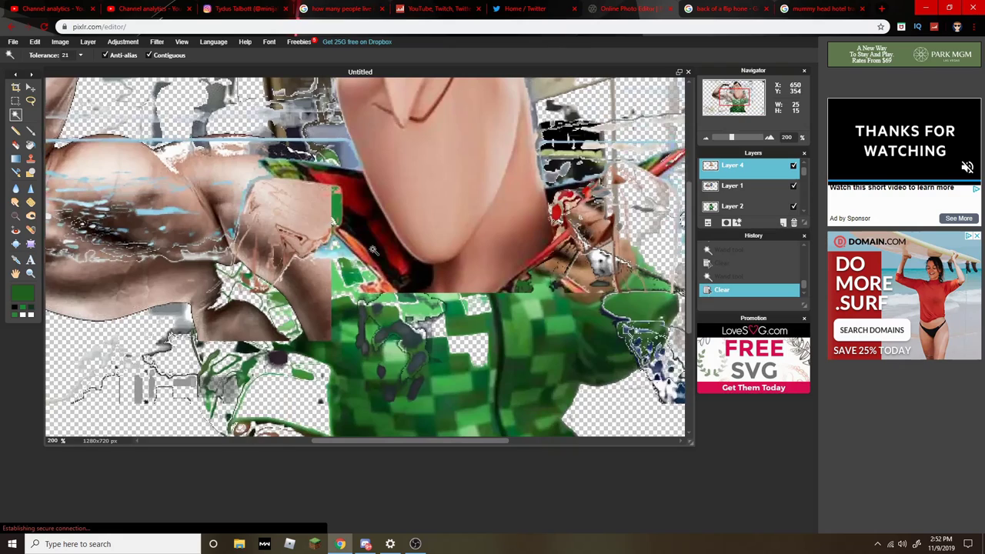
left_click(381, 256)
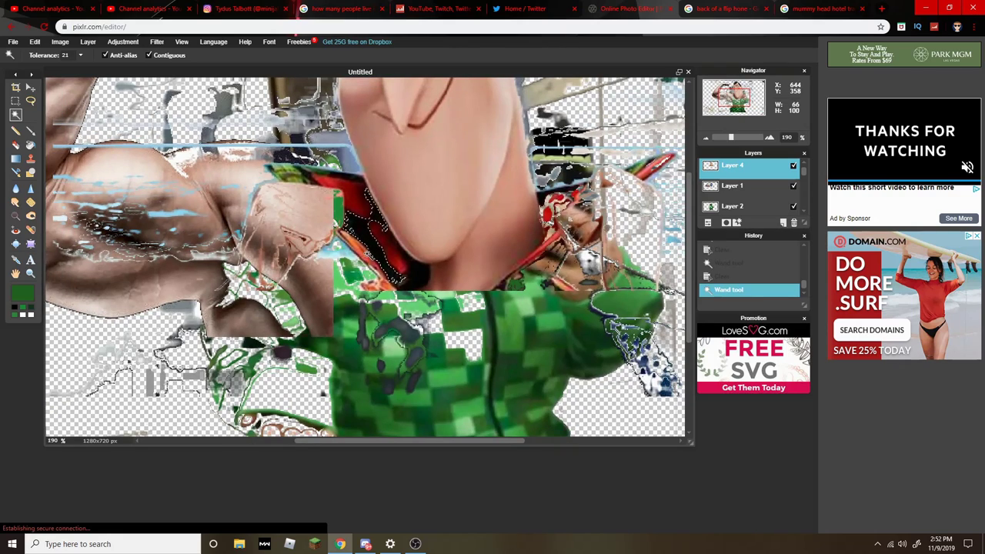
scroll(383, 262, "down", 1)
scroll(379, 247, "down", 1)
key("Delete")
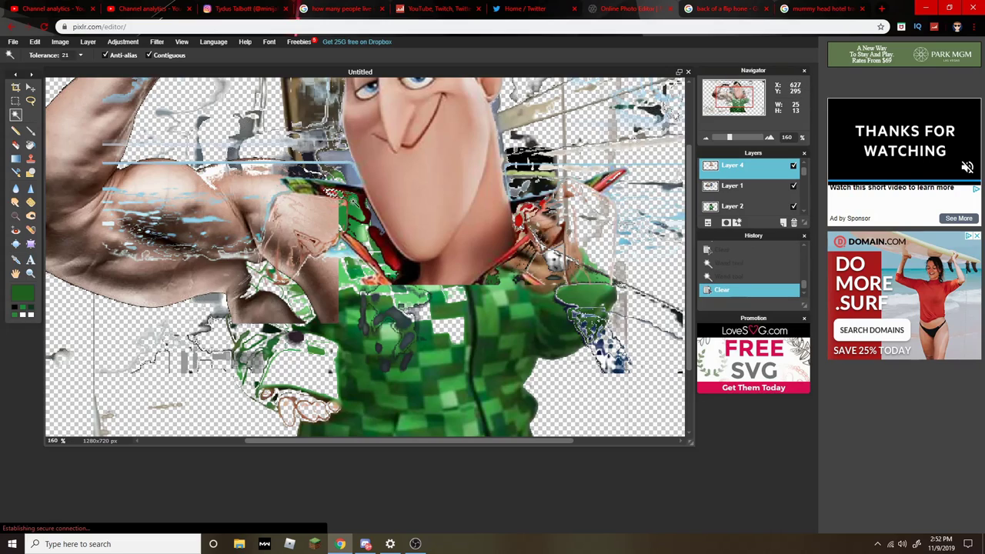
left_click(386, 255)
left_click(361, 261)
key("Delete")
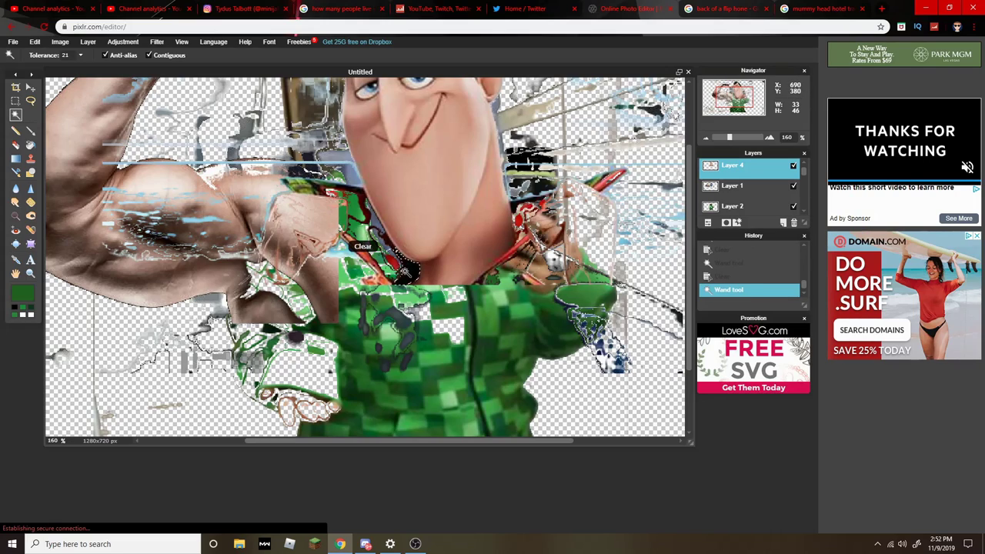
left_click(363, 256)
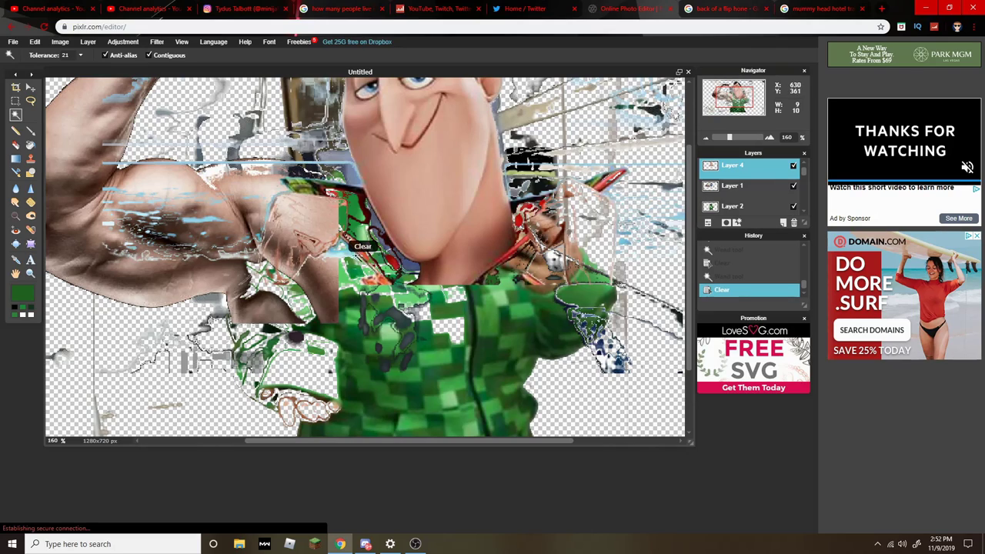
scroll(302, 305, "down", 1)
scroll(276, 309, "down", 3)
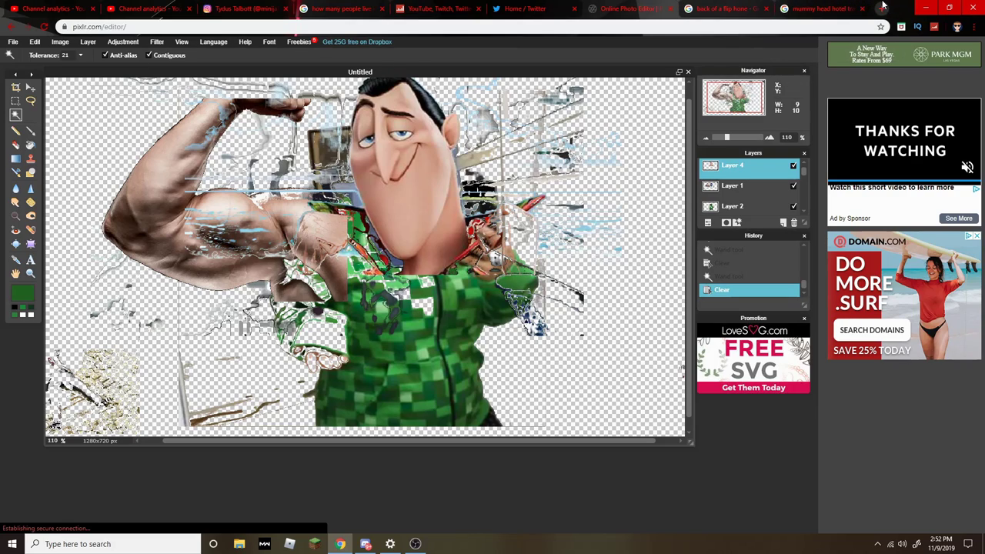
left_click(883, 6)
Search Google Images for 'gym background' and preview several gym photos, ending on the dark E-Town Fit one
type("gym")
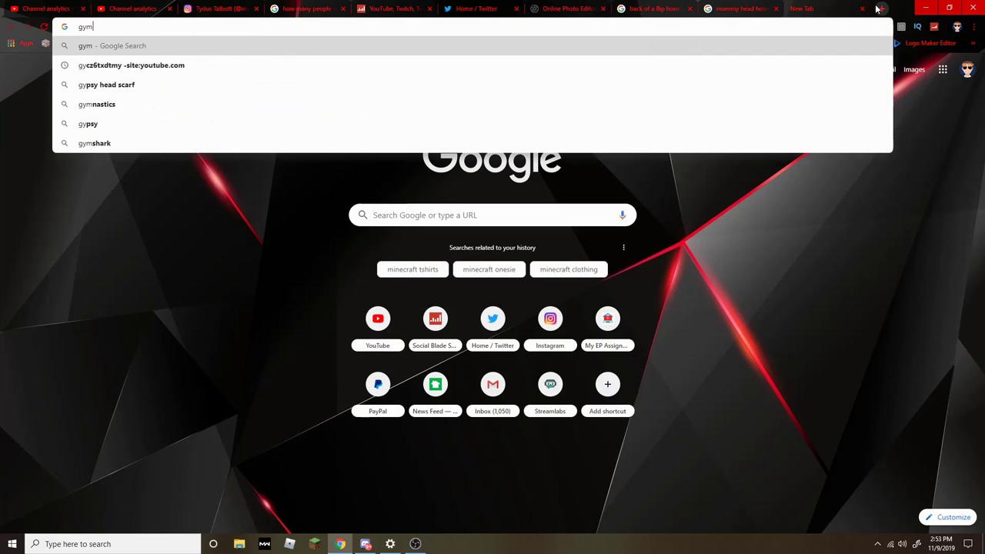
type(" backgro")
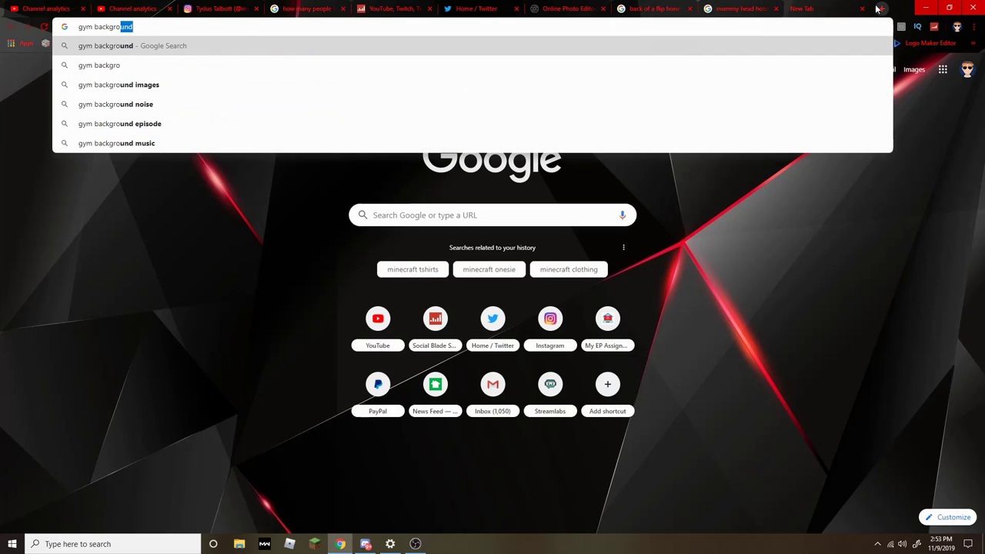
type("und")
key("Return")
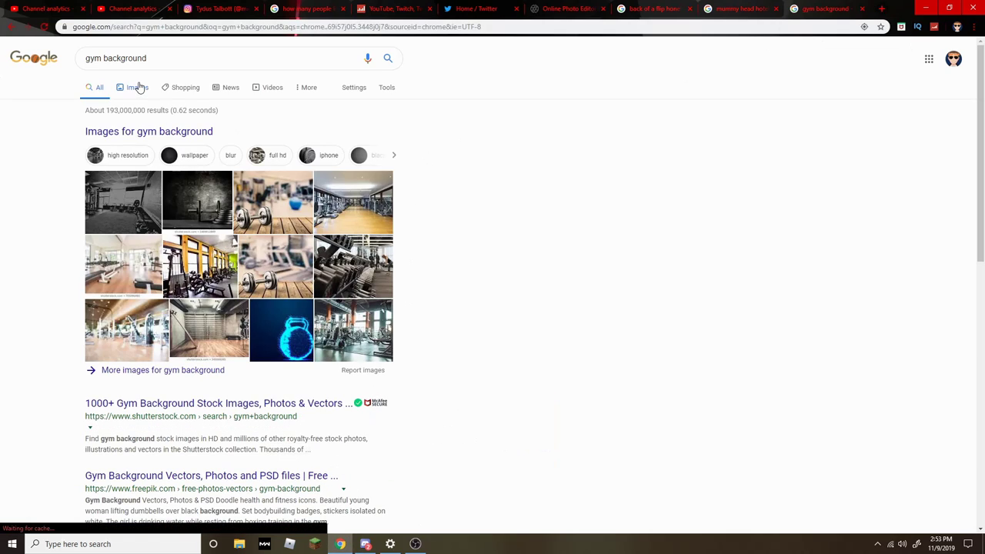
left_click(137, 87)
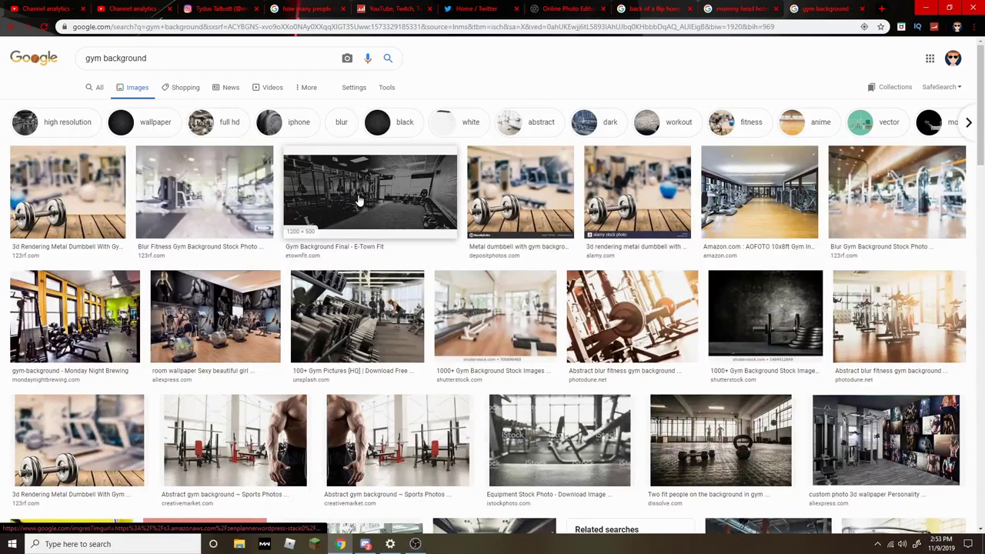
left_click(224, 315)
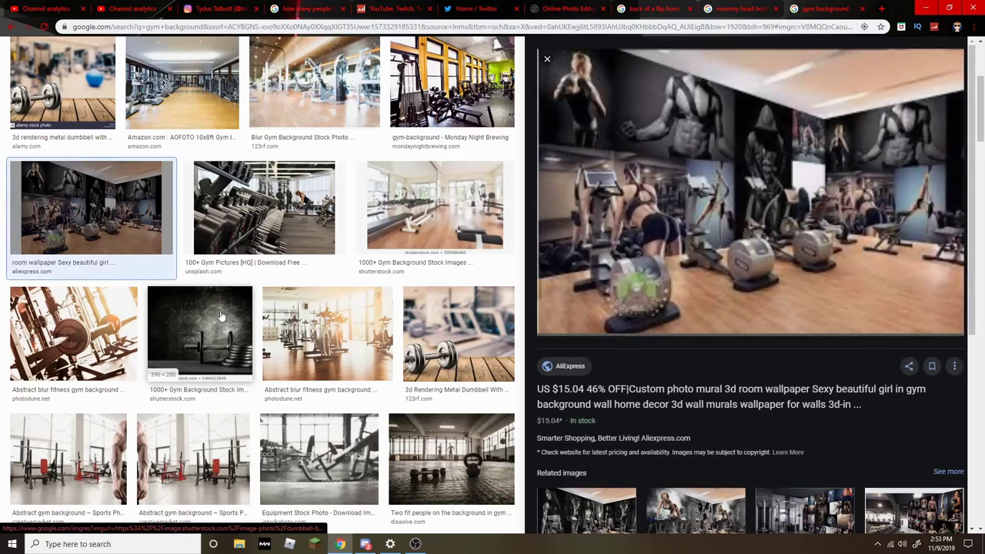
left_click(322, 192)
mouse_move(322, 192)
left_mouse_down()
mouse_move(342, 150)
mouse_move(269, 263)
left_mouse_up()
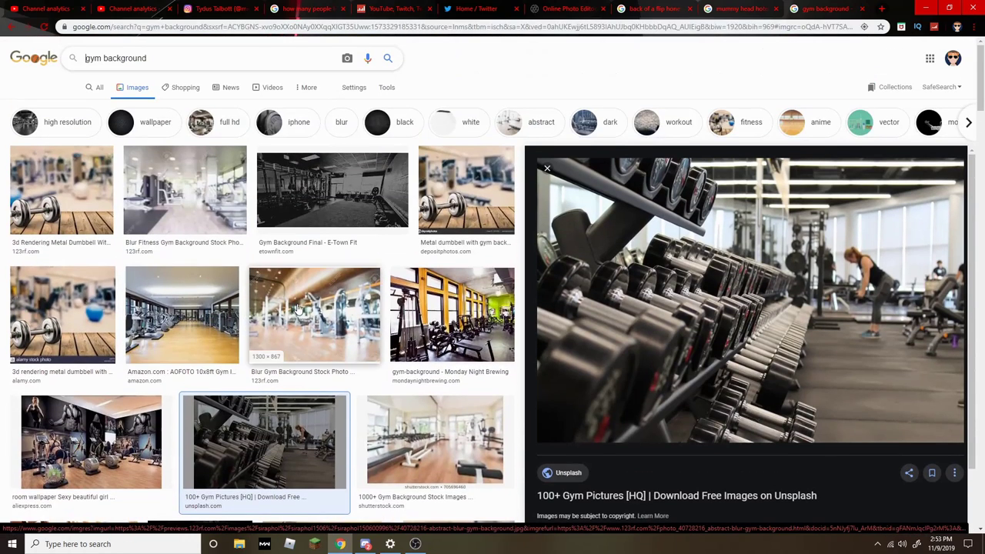
left_click(323, 130)
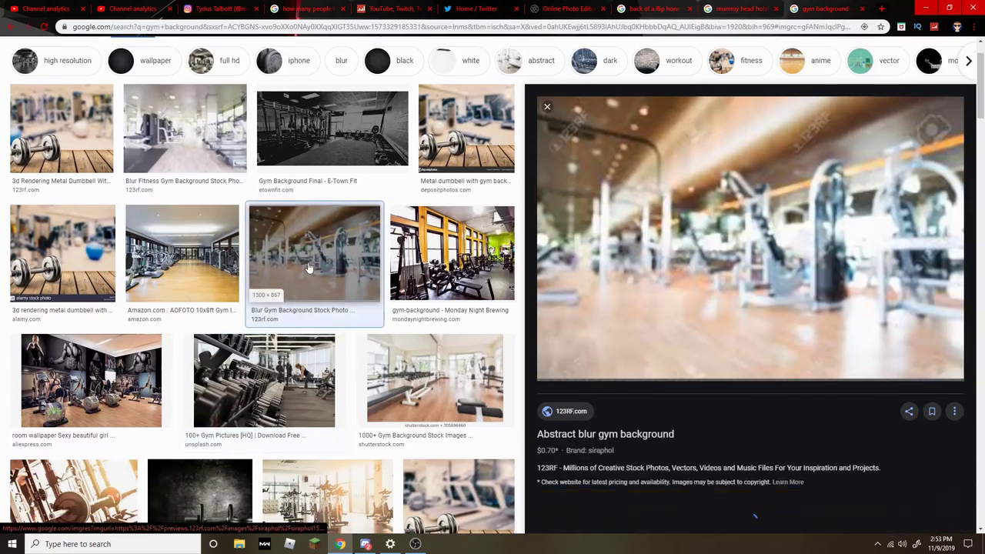
left_click(338, 100)
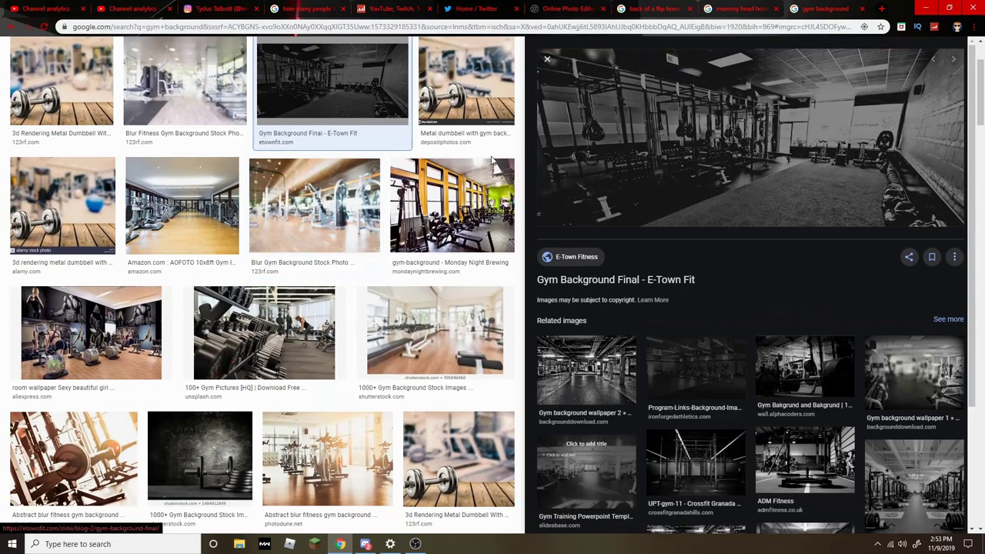
scroll(475, 171, "up", 2)
Save the dark E-Town Fit gym photo to disk as a JPG and return to Pixlr
right_click(612, 232)
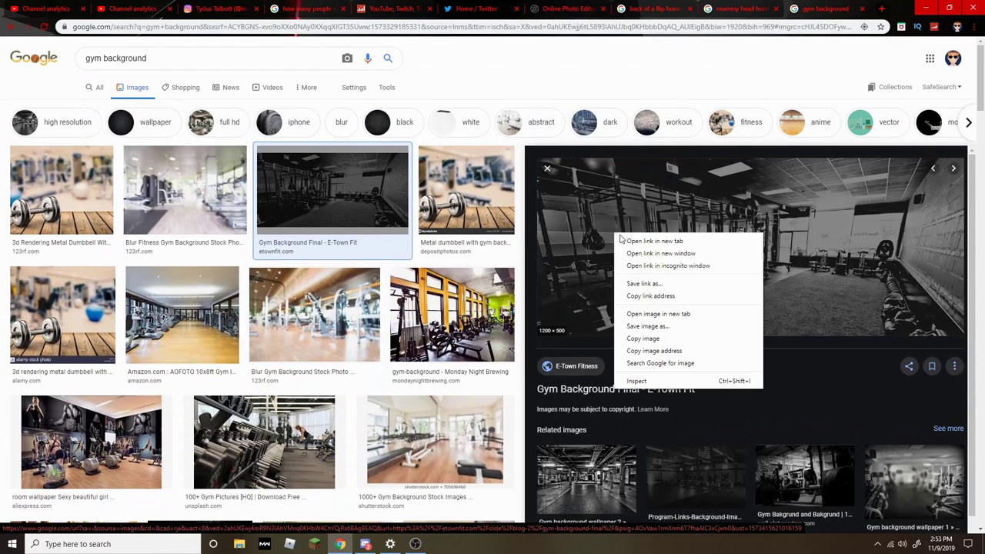
left_click(645, 329)
key("Return")
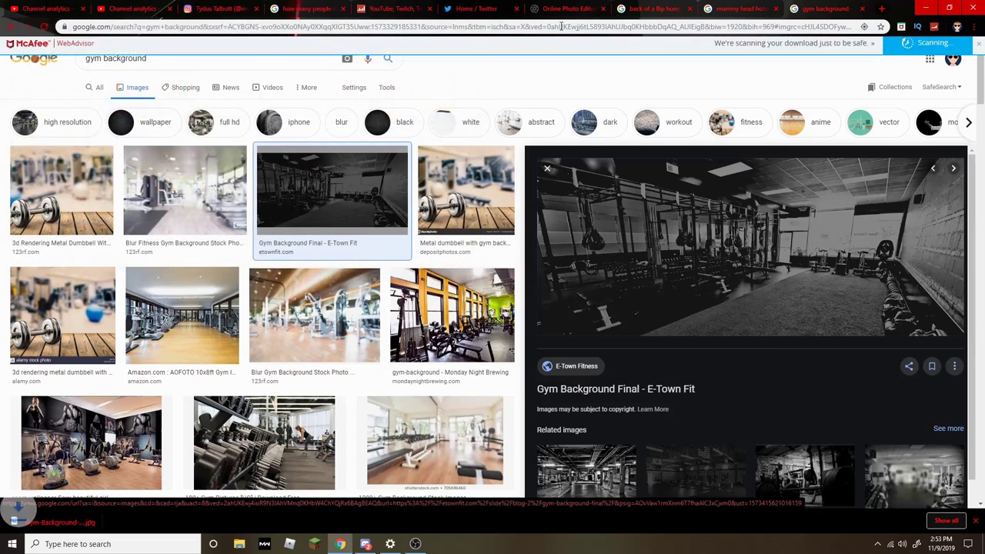
left_click(566, 8)
Open the Gym-Background-Final image from disk in Pixlr Editor
scroll(739, 202, "down", 2)
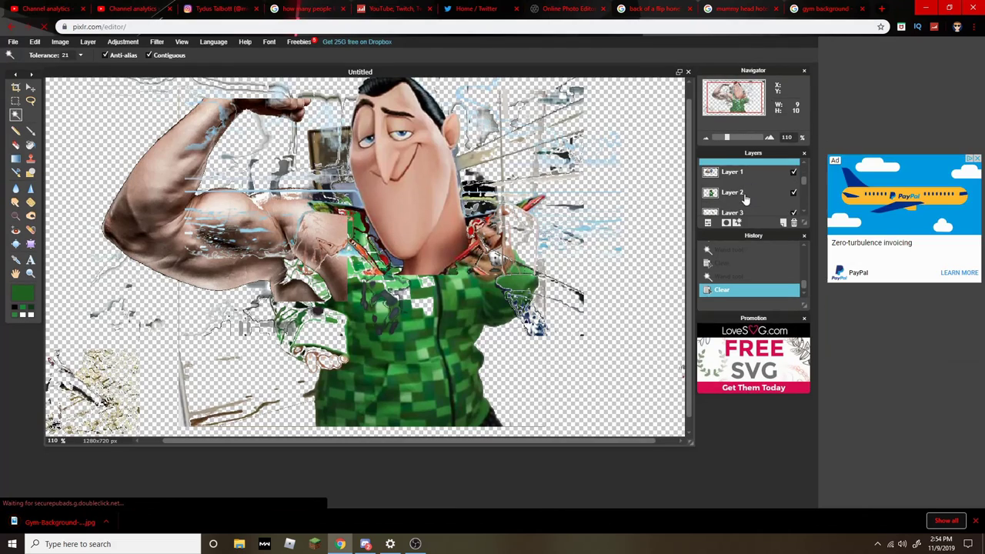
left_click(731, 204)
left_click(34, 41)
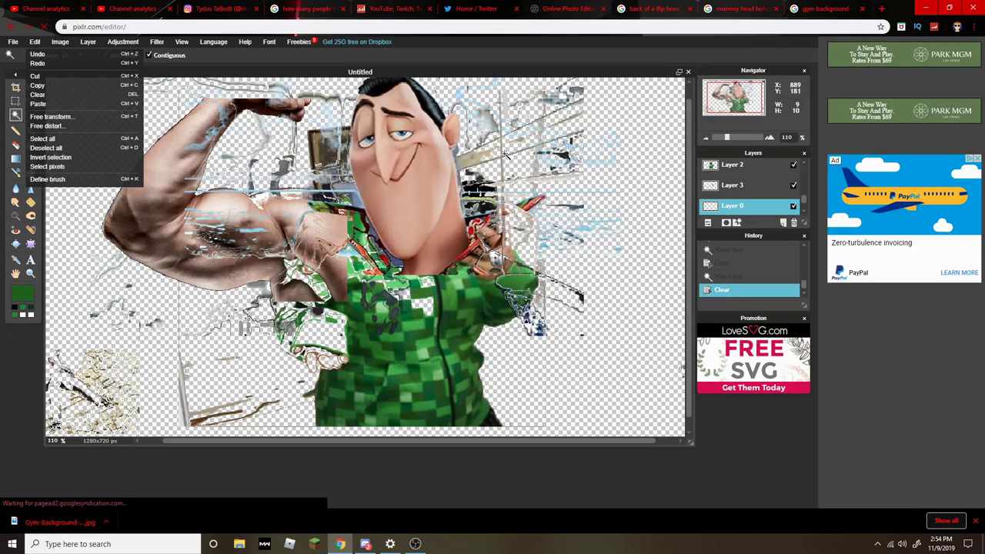
left_click(13, 42)
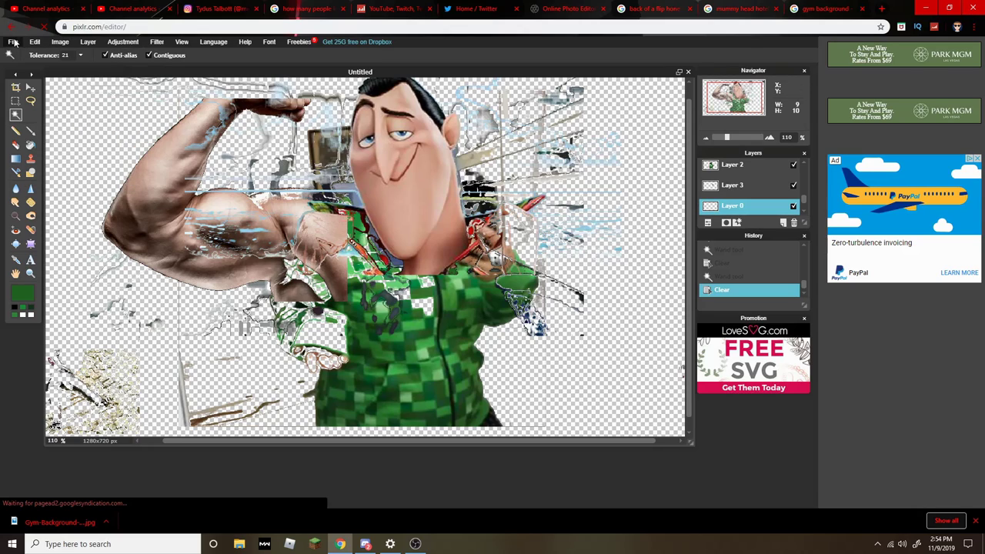
left_click(13, 41)
left_click(31, 61)
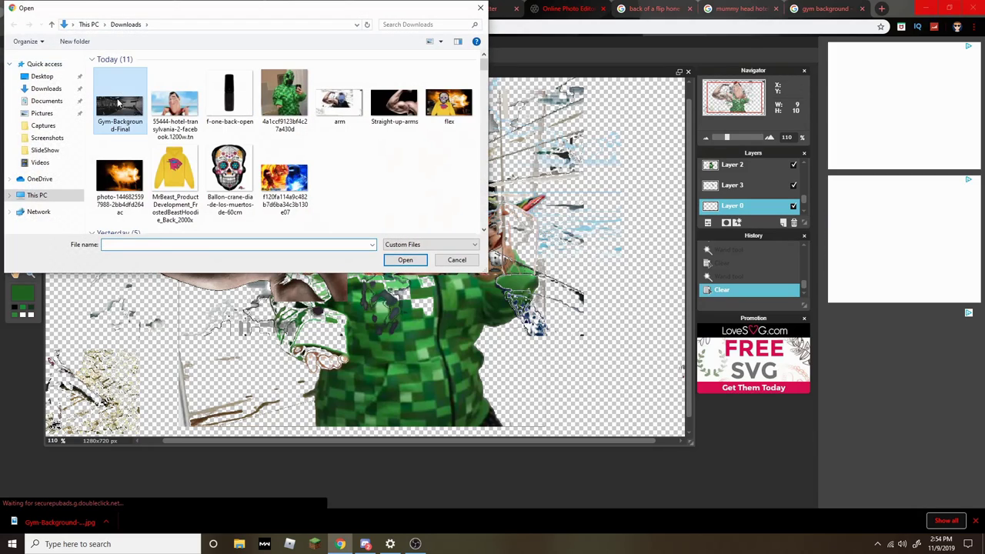
left_click(118, 102)
left_click(402, 260)
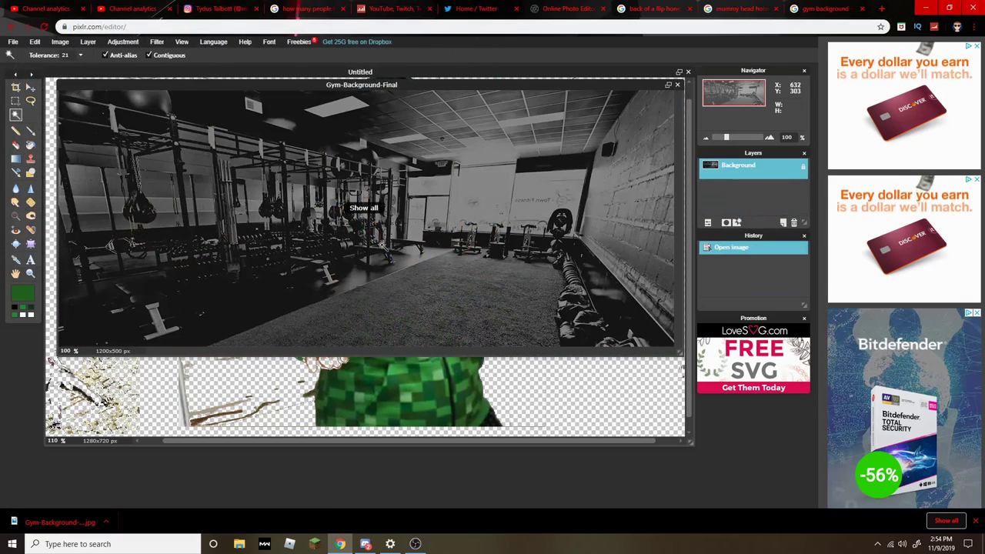
Copy the whole gym image, close it without saving, and paste it into the Untitled collage
key("ctrl+a")
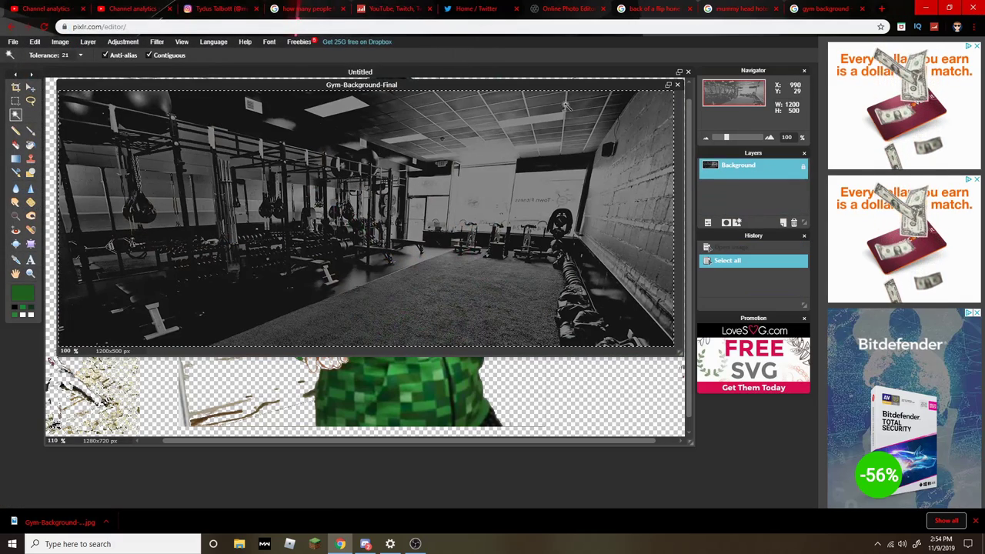
left_click(678, 84)
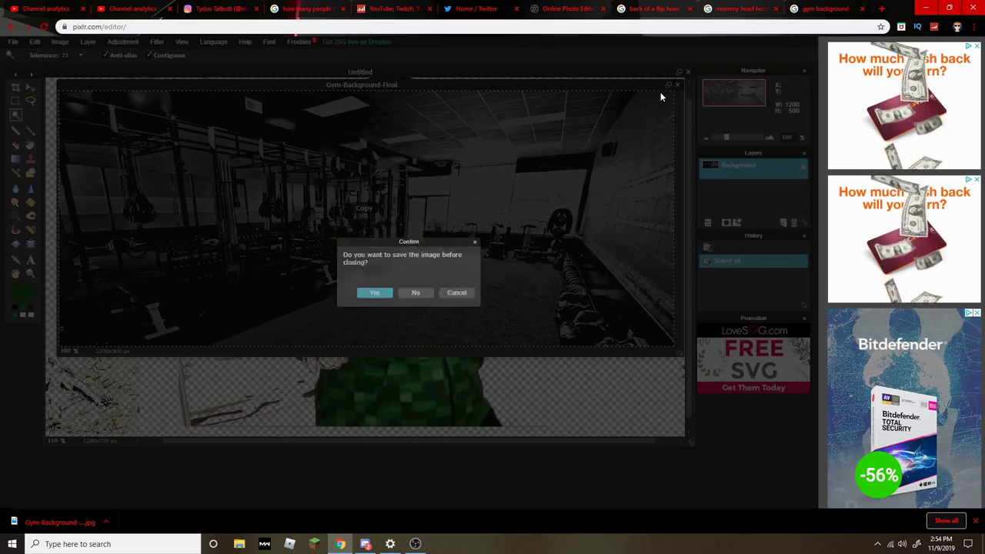
left_click(415, 293)
key("ctrl+v")
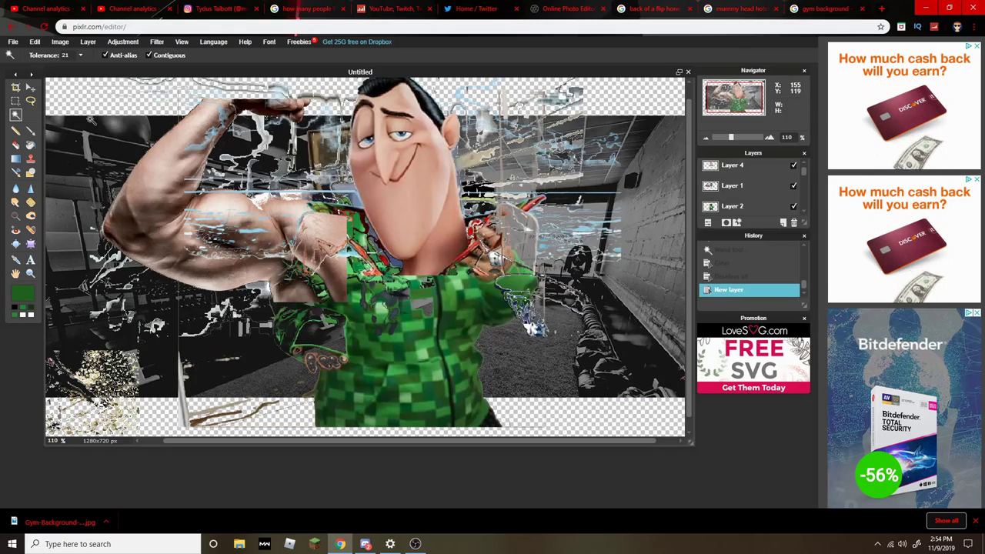
Free-transform the pasted gym layer, stretching it to fill the whole canvas behind Dracula
left_click(735, 200)
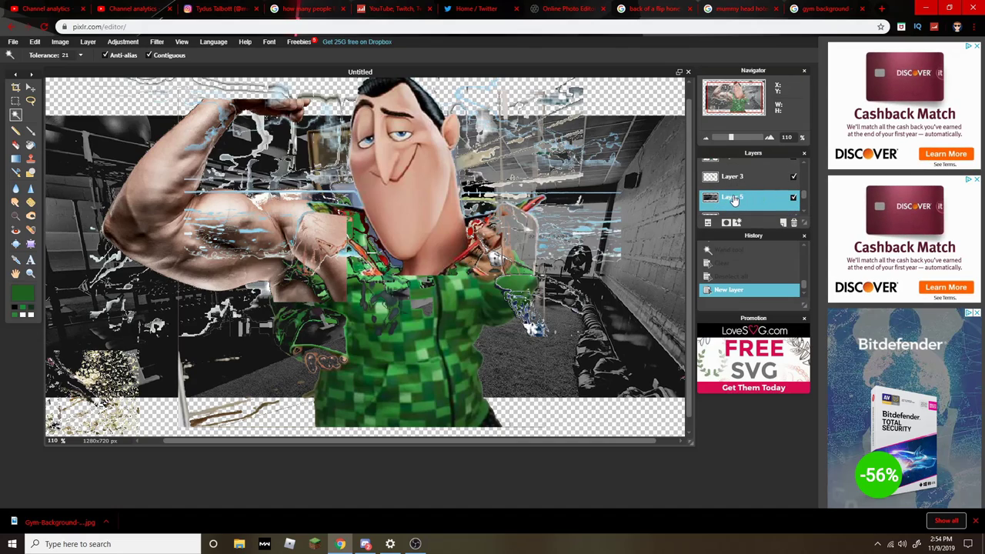
scroll(736, 196, "down", 1)
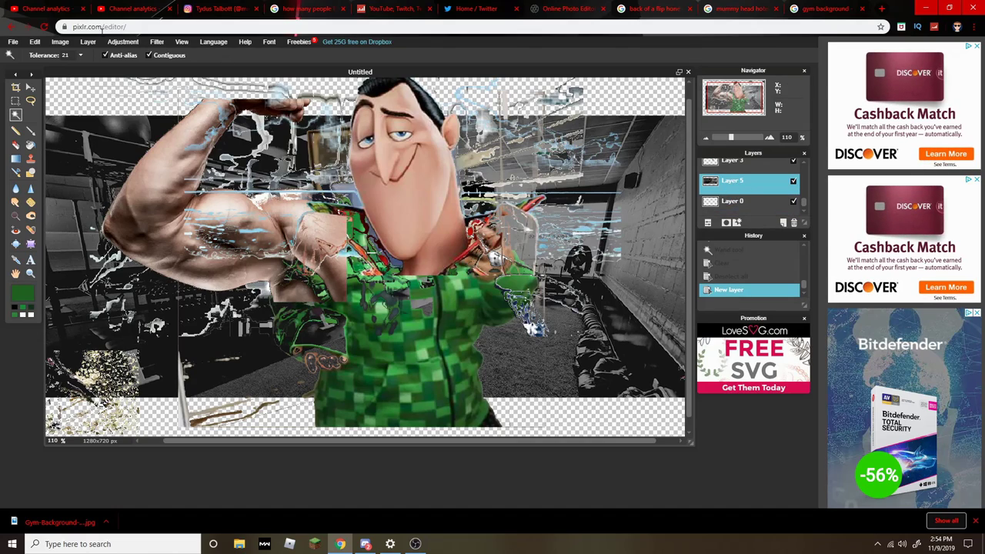
left_click(29, 88)
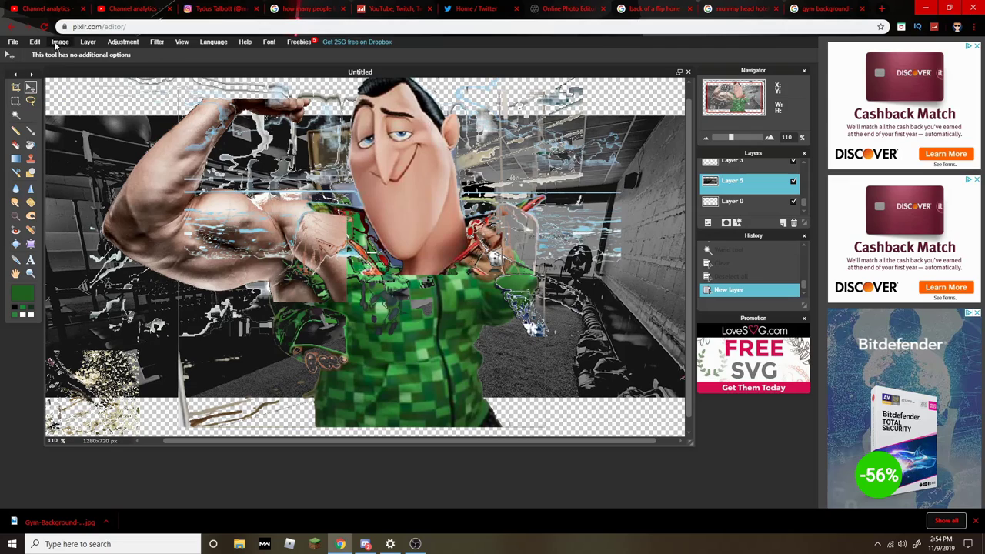
left_click(35, 41)
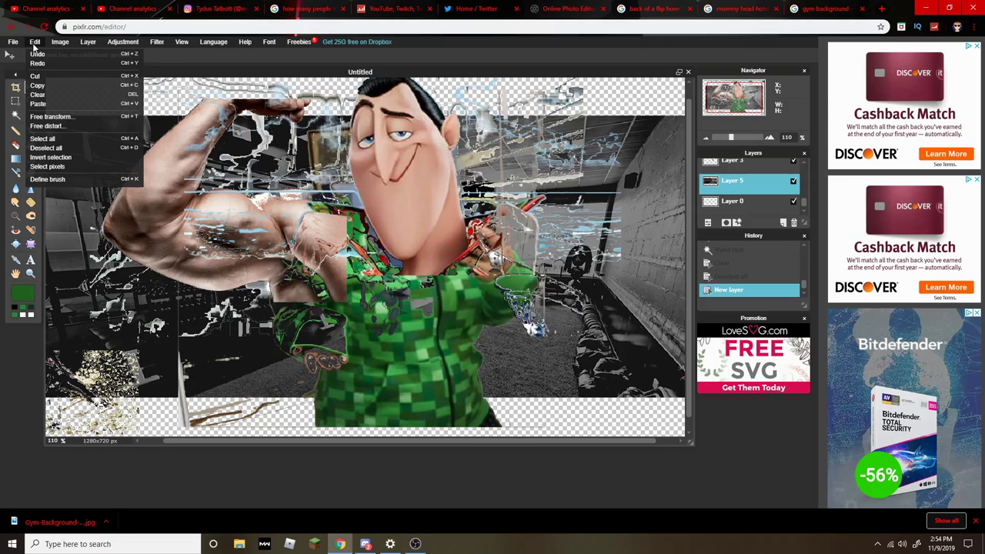
left_click(47, 121)
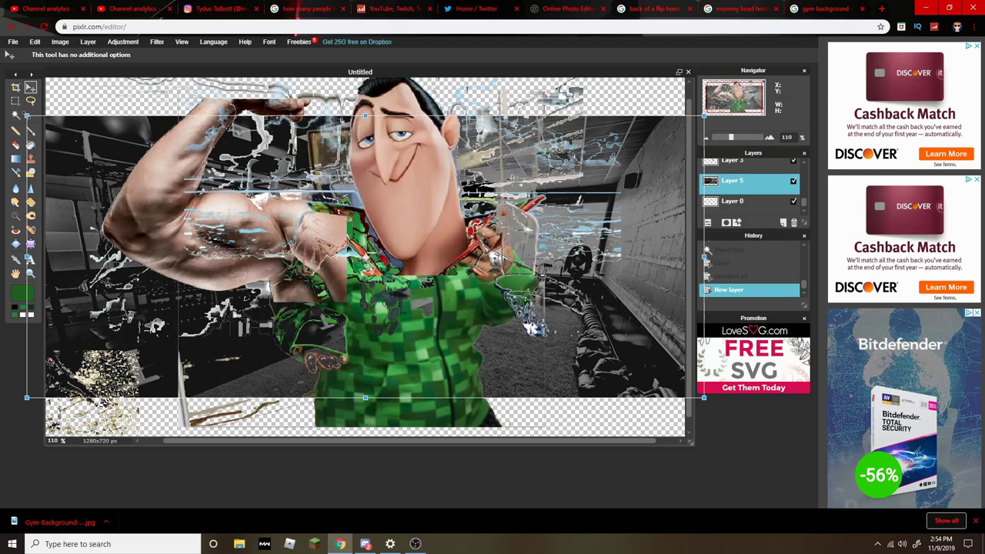
left_click_drag(27, 116, 44, 70)
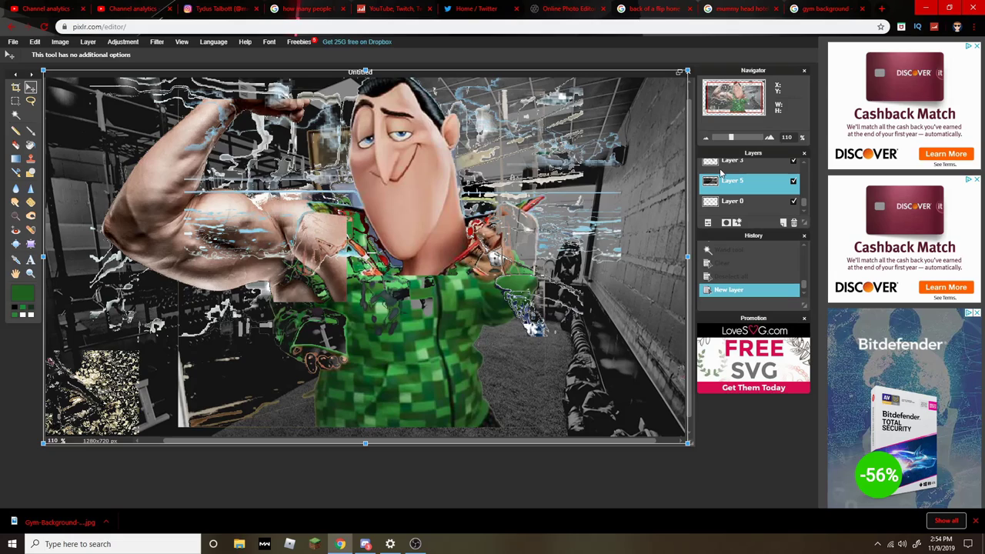
key("Return")
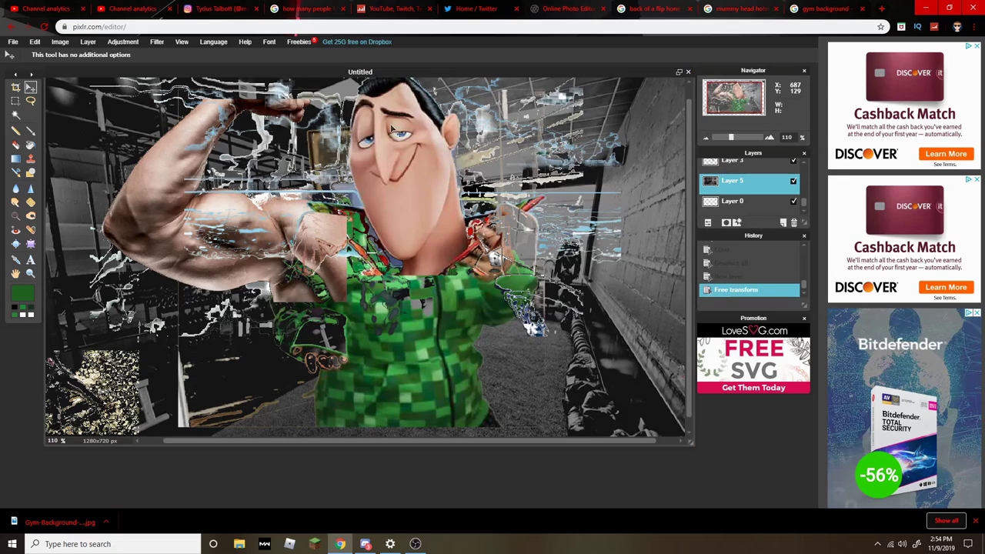
scroll(785, 194, "up", 1)
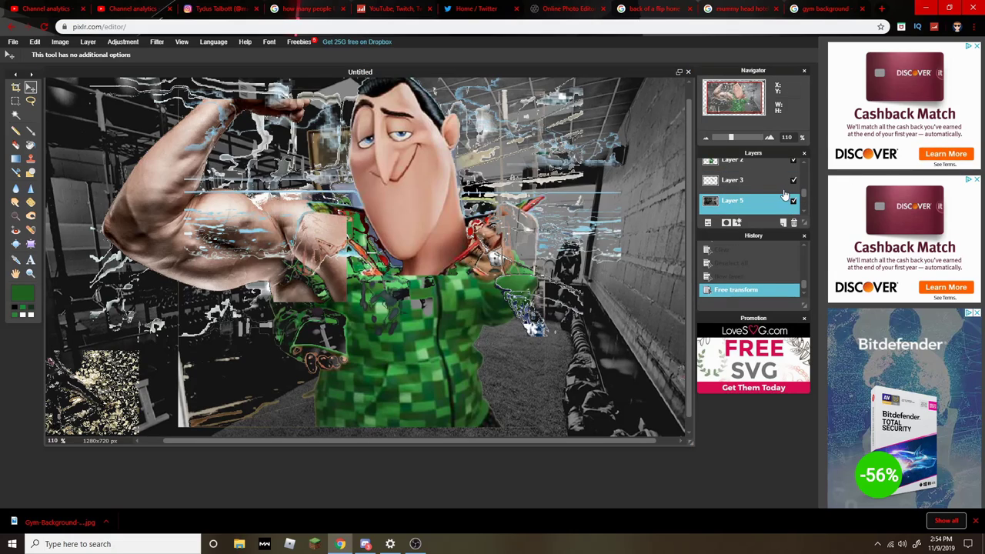
Nudge Layer 2, the muscular arm layer, and the head-and-shirt layer slightly downward
left_click(741, 181)
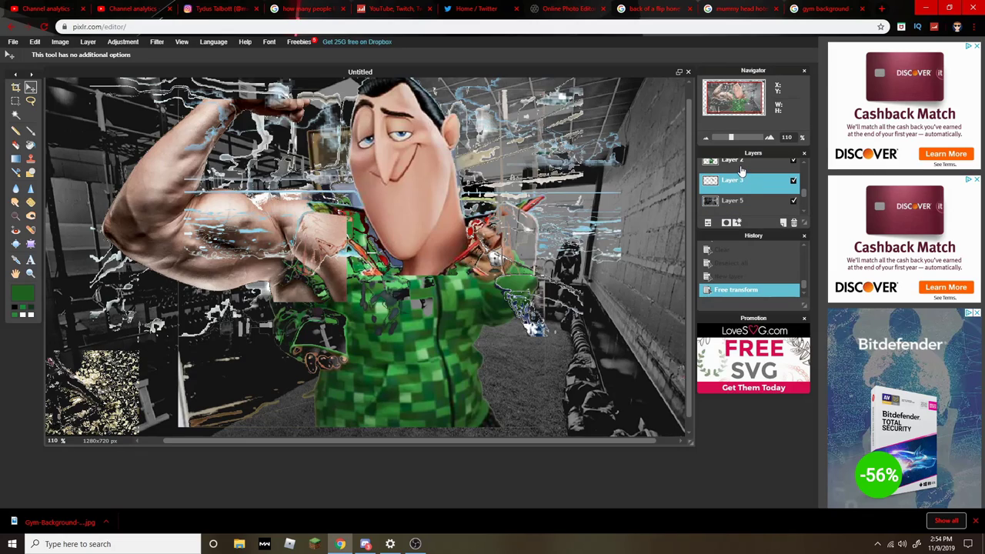
scroll(741, 171, "up", 1)
left_click(741, 179)
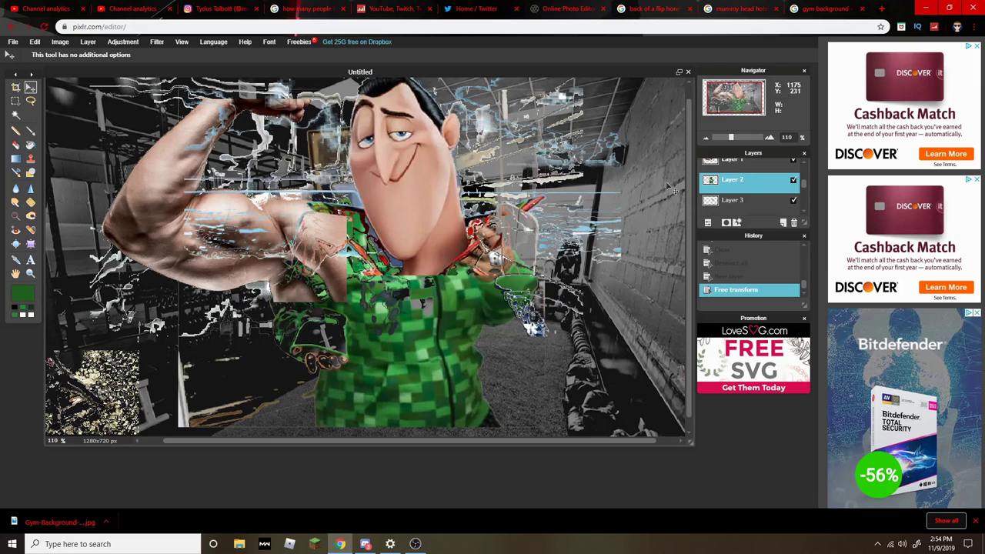
left_click_drag(387, 357, 387, 374)
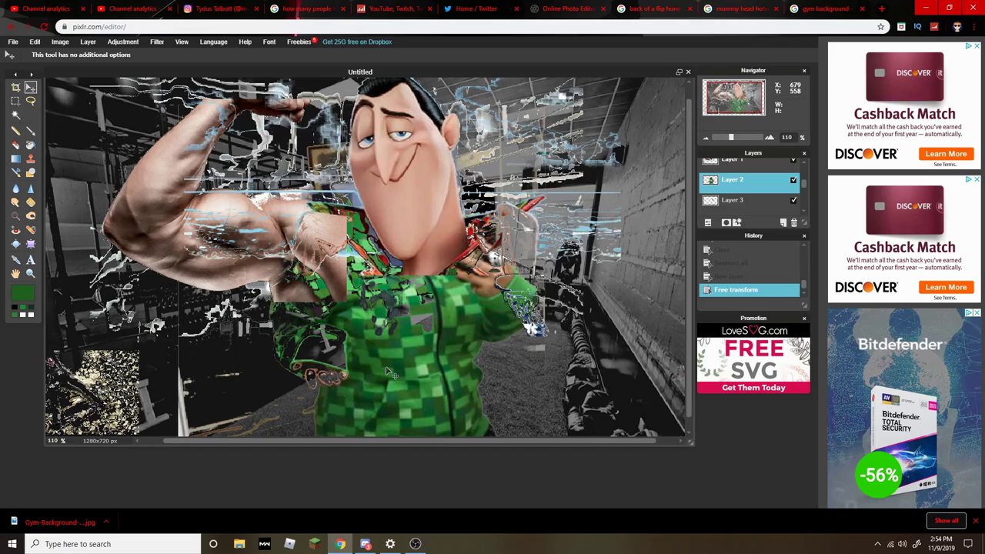
scroll(741, 181, "up", 1)
left_click(739, 185)
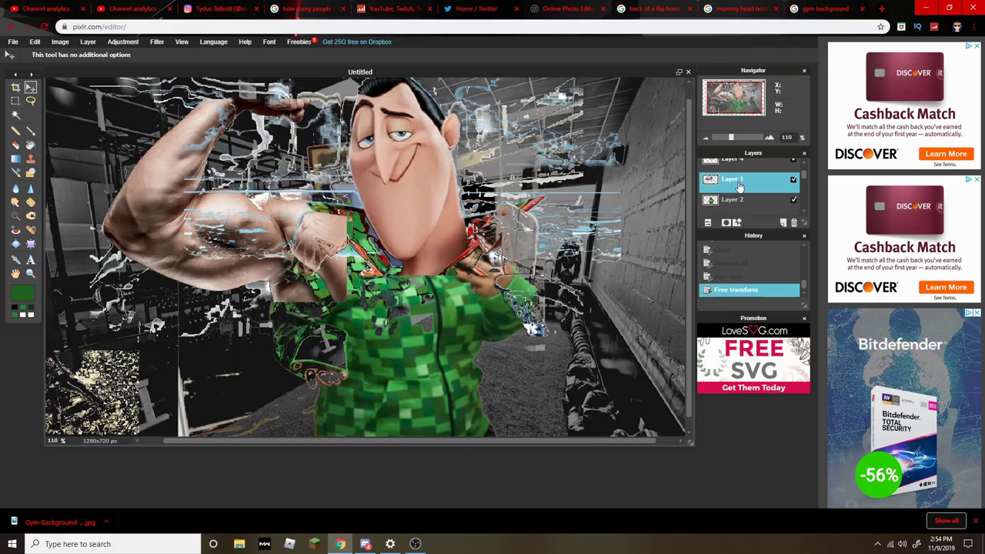
left_click_drag(434, 206, 434, 221)
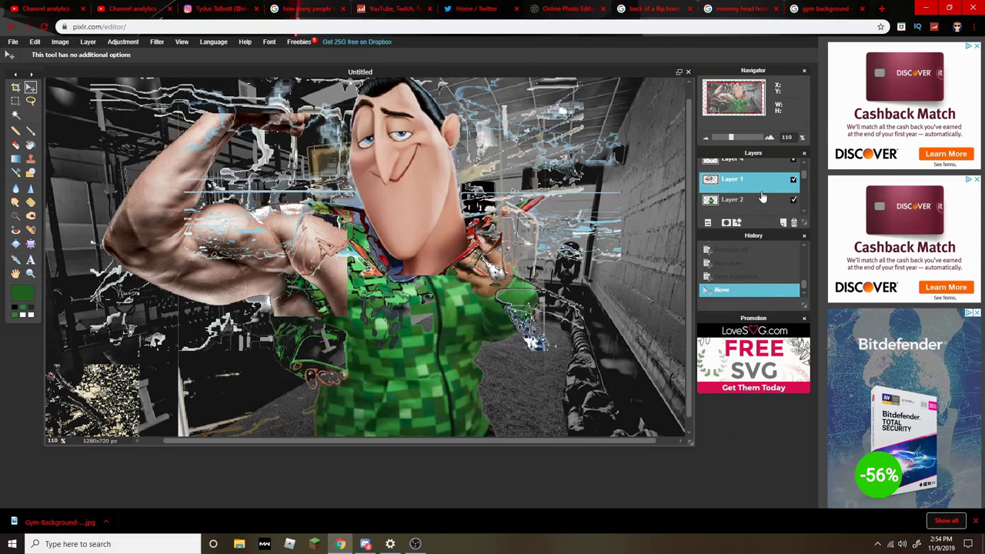
scroll(762, 197, "up", 1)
left_click(735, 172)
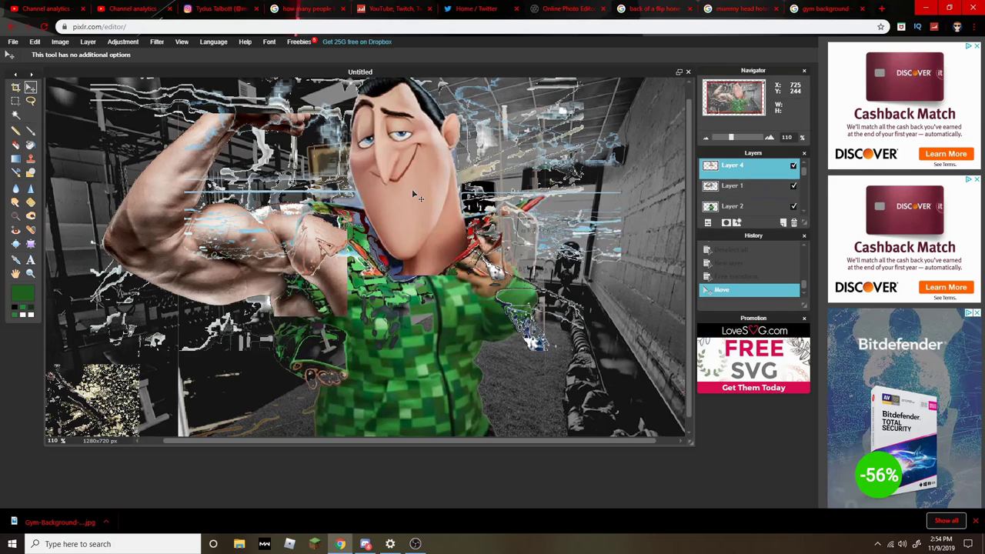
left_click_drag(412, 189, 412, 202)
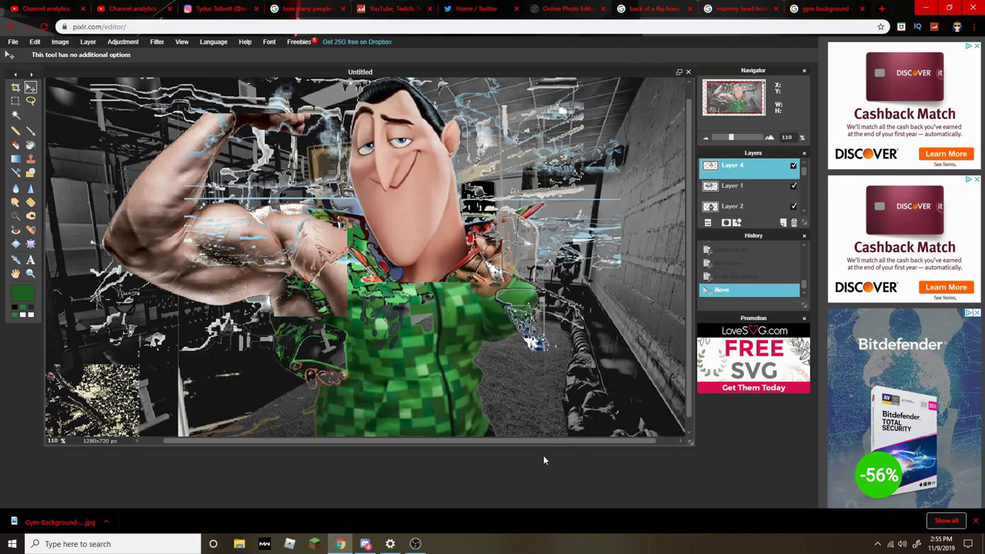
scroll(408, 351, "up", 1)
scroll(408, 351, "down", 2)
scroll(408, 350, "down", 1)
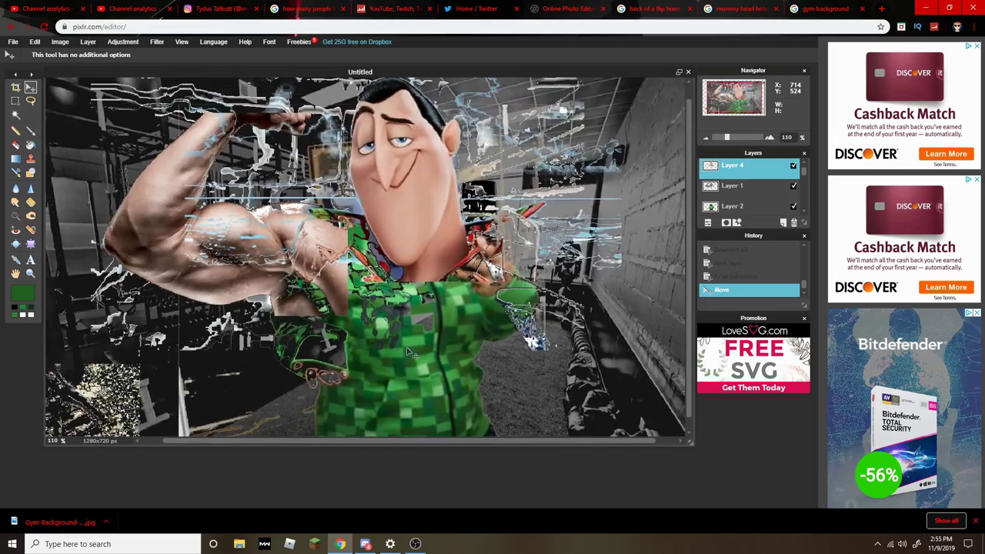
scroll(408, 350, "down", 1)
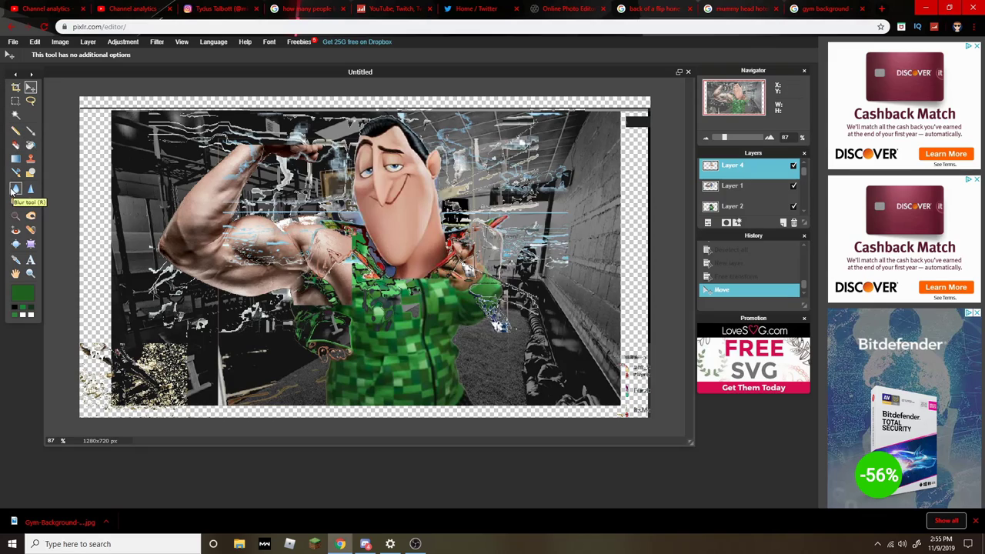
On the arm layer, select stray shoulder and arm pixels by colour and delete them
left_click(743, 190)
scroll(743, 190, "down", 2)
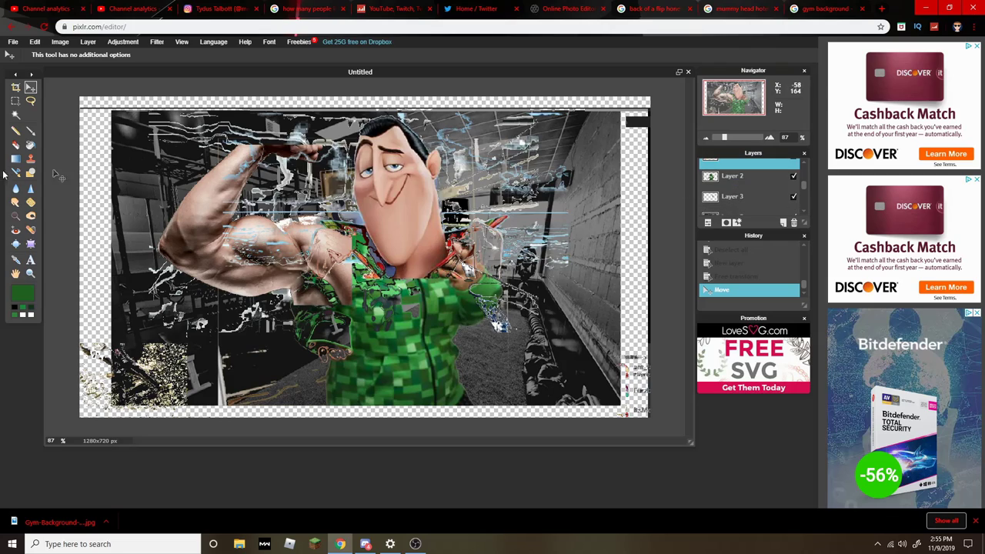
left_click(15, 115)
left_click(254, 244)
left_click(340, 281)
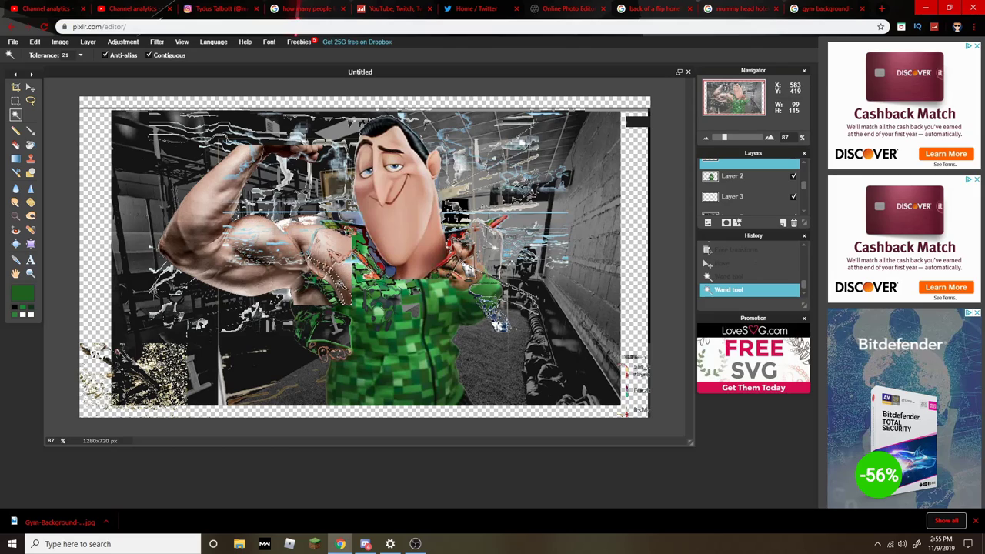
key("Delete")
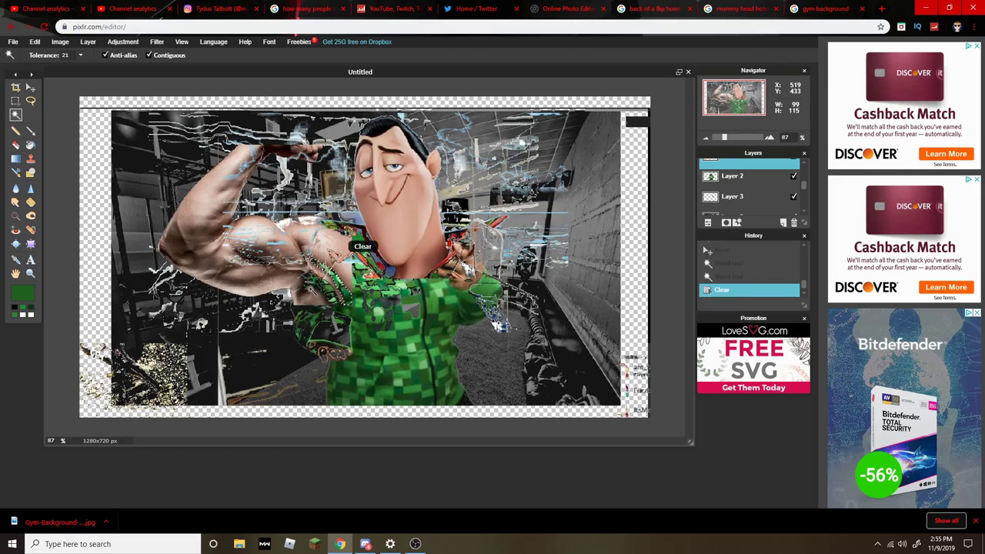
left_click(254, 261)
scroll(192, 261, "up", 1)
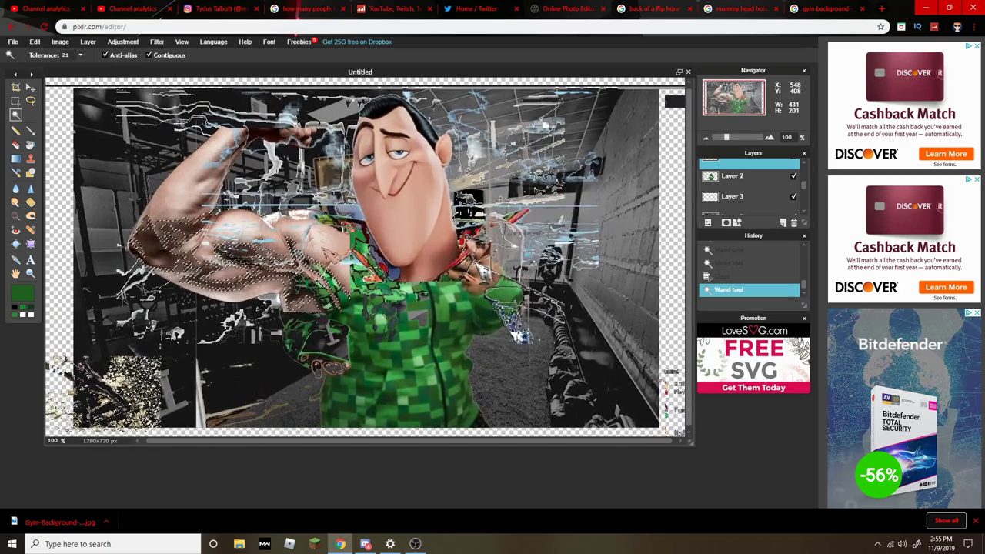
left_click(336, 289)
key("Delete")
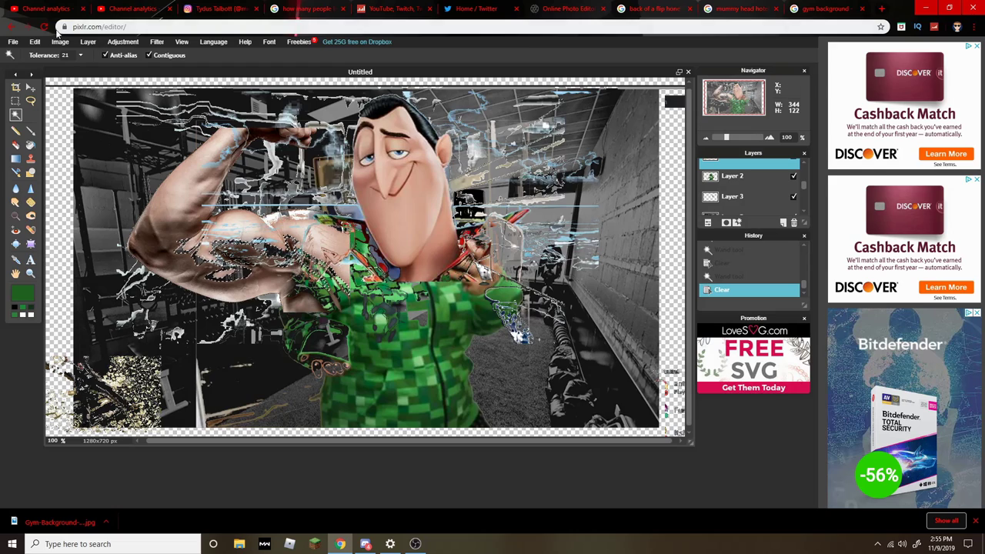
Undo the last arm deletion to restore that patch, then review the composition
left_click(35, 42)
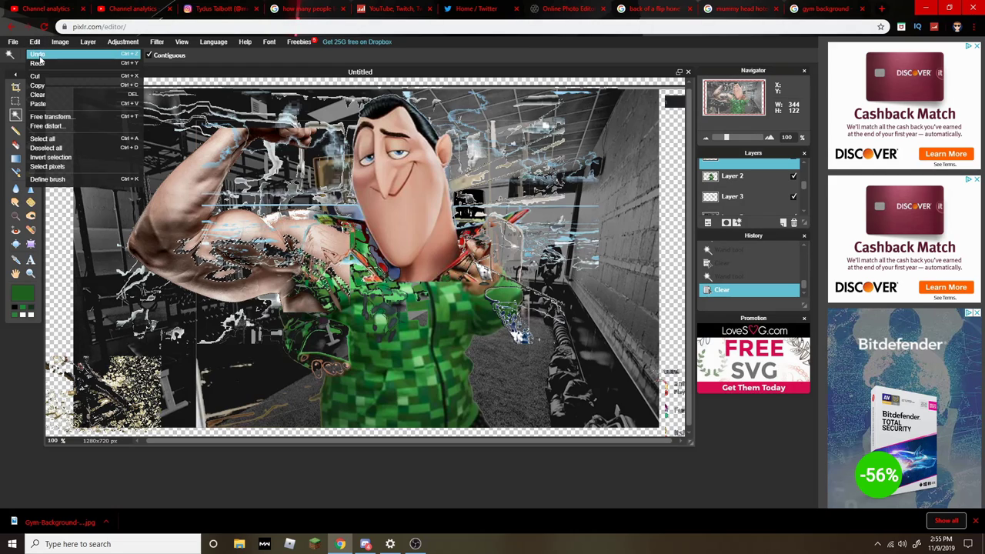
left_click(37, 54)
scroll(314, 225, "down", 1)
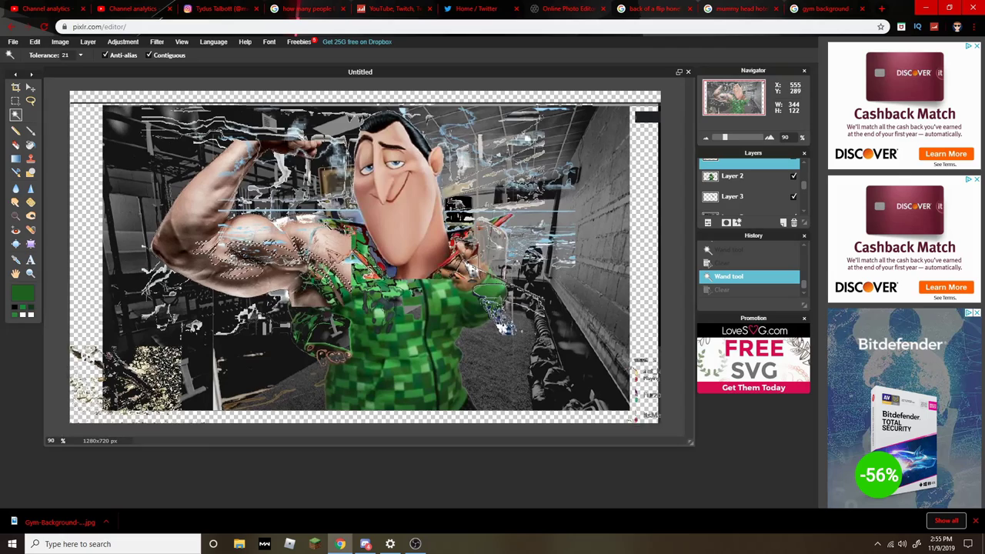
scroll(332, 229, "up", 1)
scroll(335, 231, "up", 1)
scroll(342, 234, "down", 1)
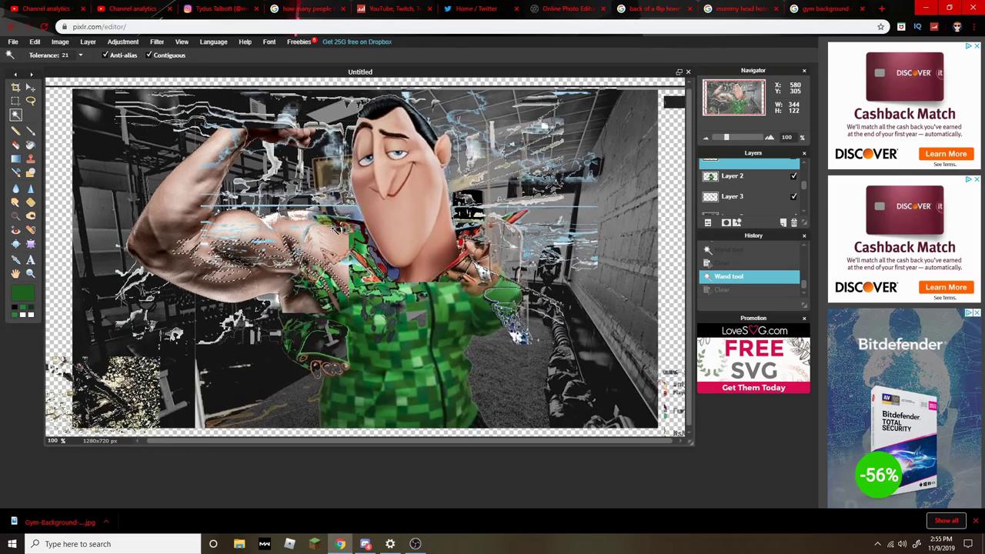
scroll(335, 230, "up", 1)
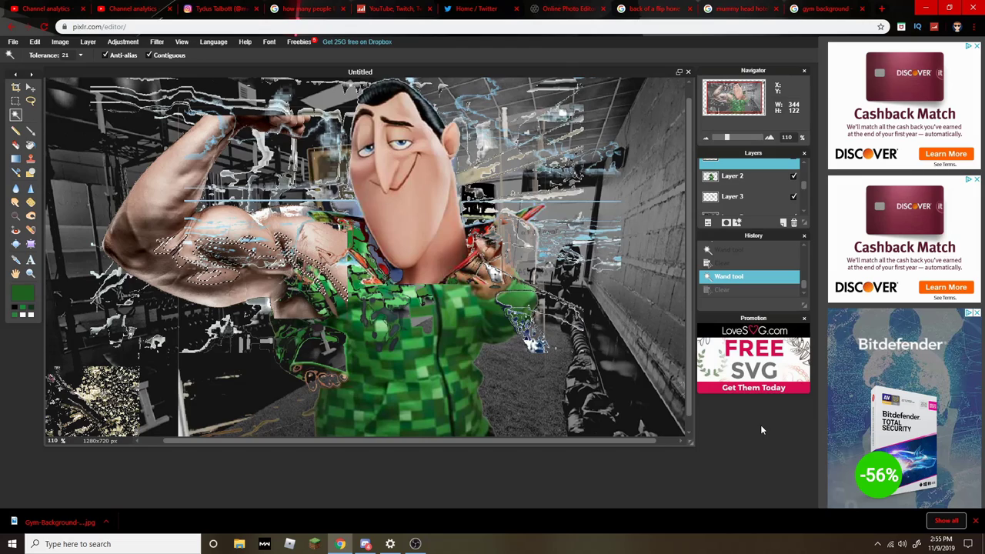
scroll(725, 195, "up", 1)
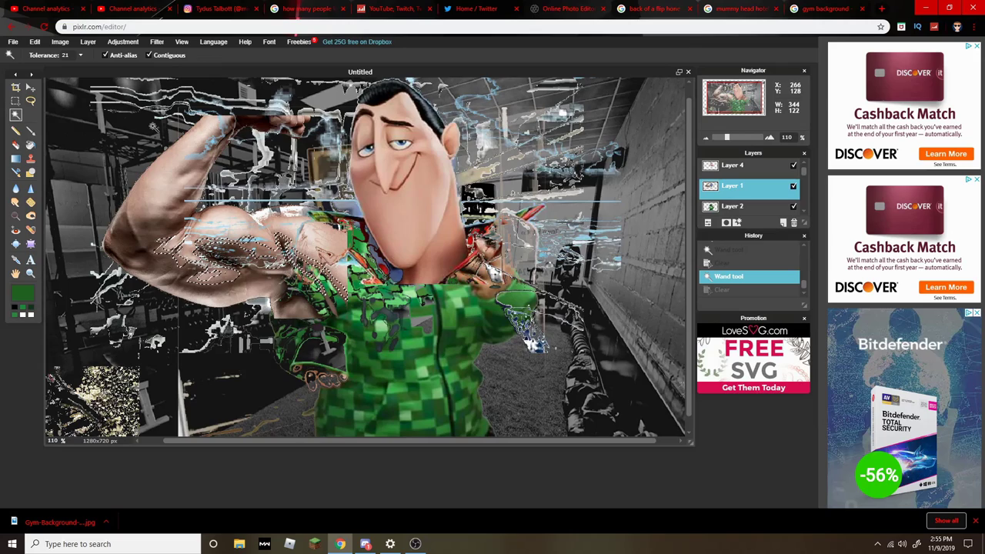
Save the collage as a JPEG named 'arms' in the Downloads folder
left_click(13, 41)
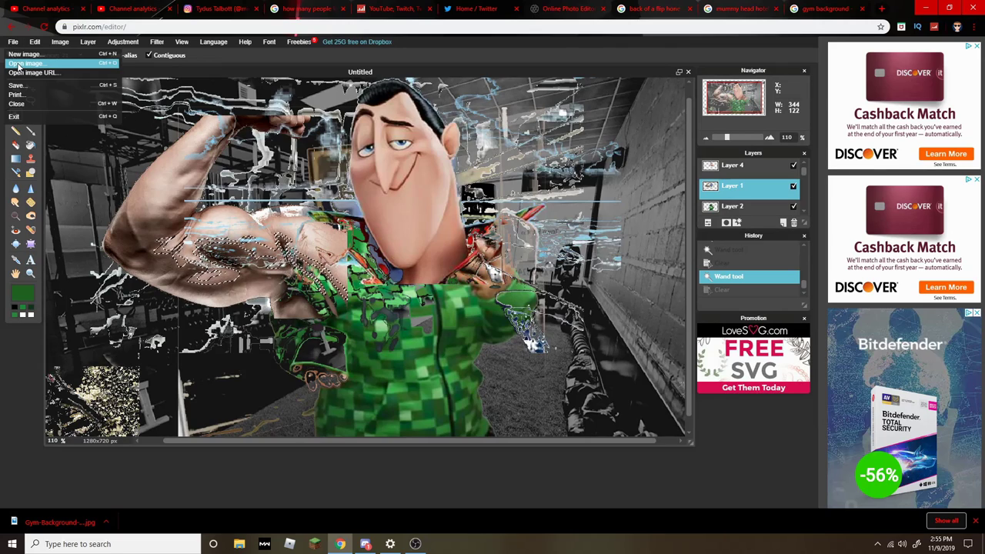
left_click(16, 85)
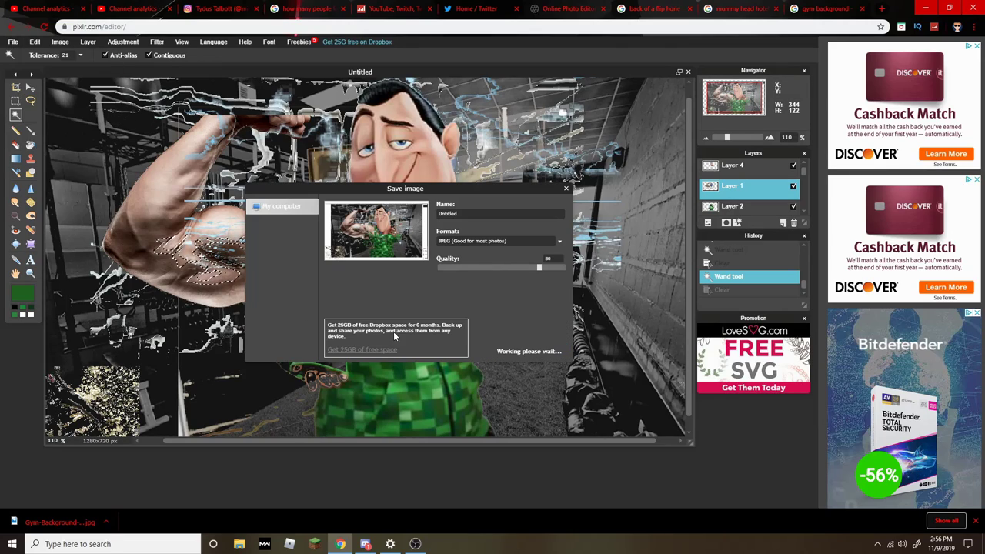
type("arms")
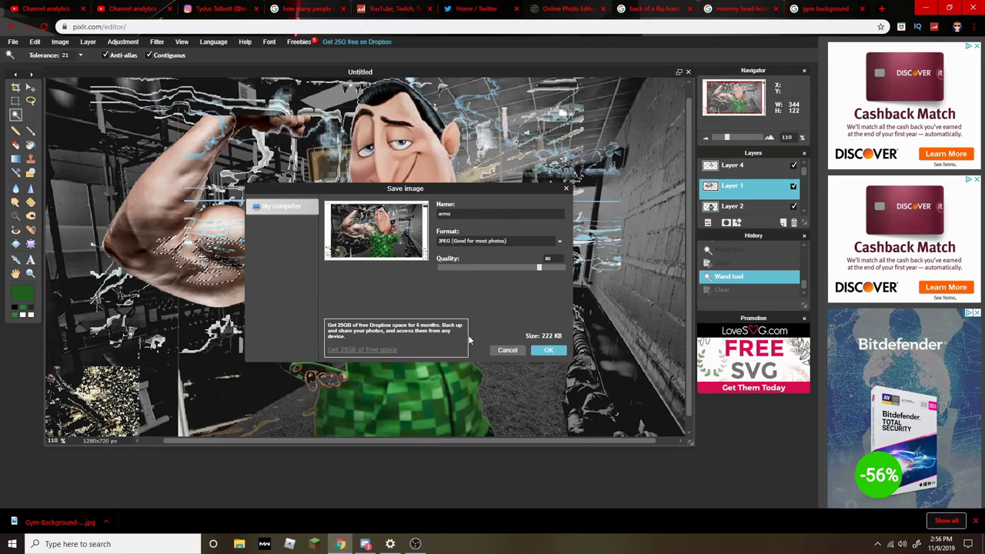
left_click(551, 354)
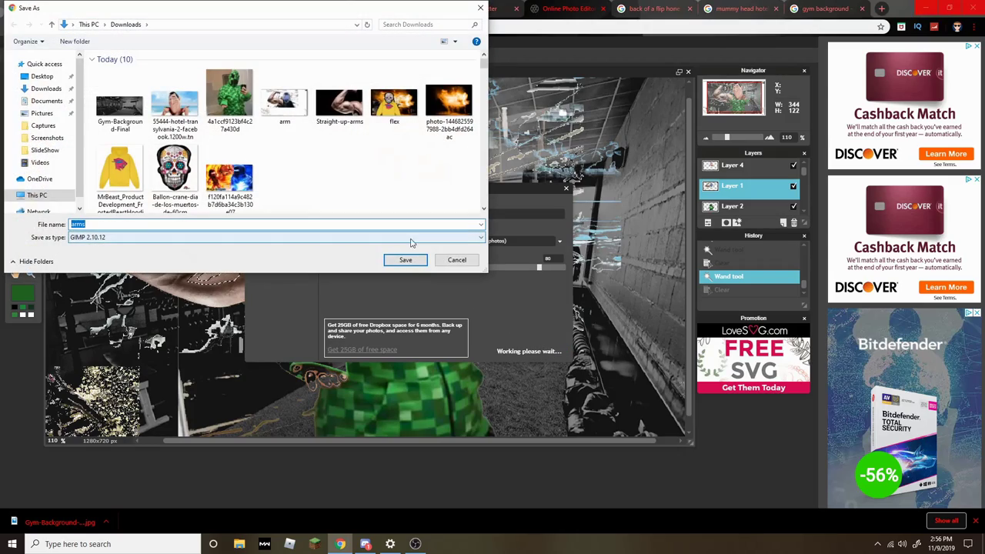
left_click(406, 259)
scroll(406, 261, "up", 2)
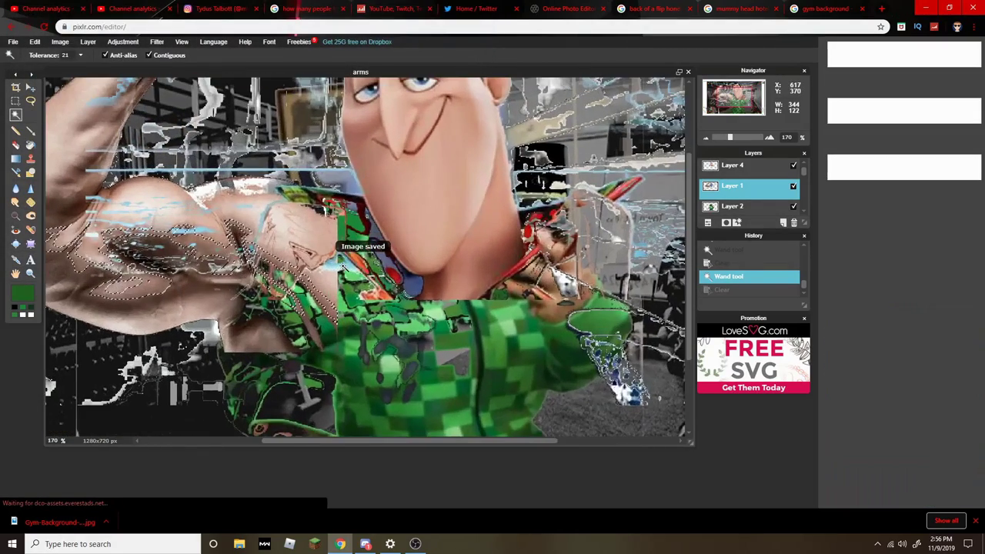
scroll(405, 262, "down", 4)
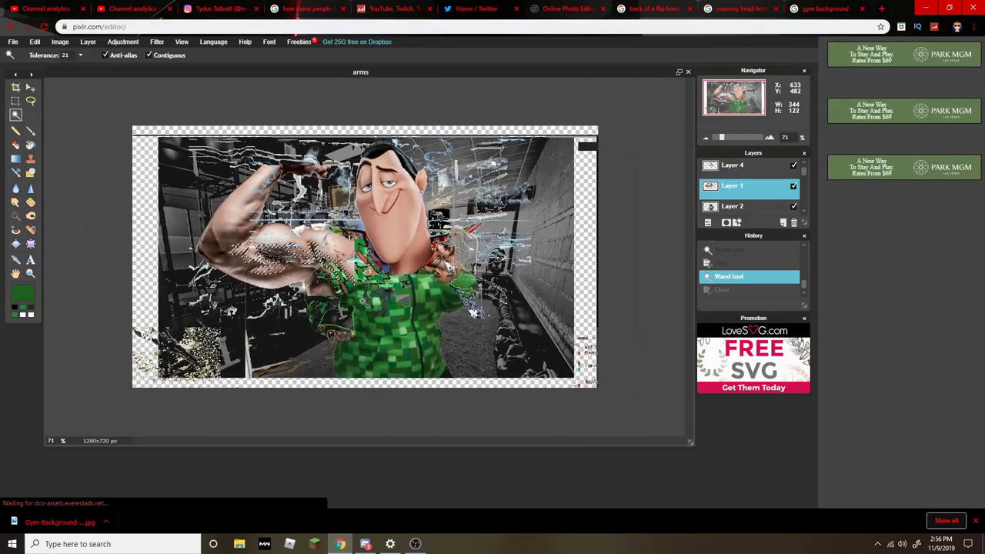
scroll(405, 262, "up", 2)
scroll(406, 262, "down", 2)
scroll(405, 262, "up", 1)
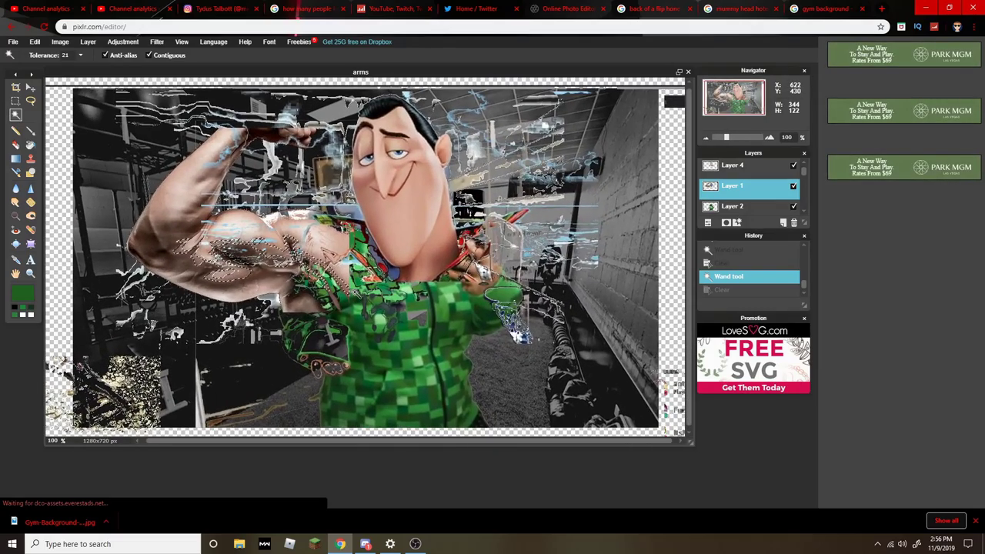
scroll(405, 262, "up", 1)
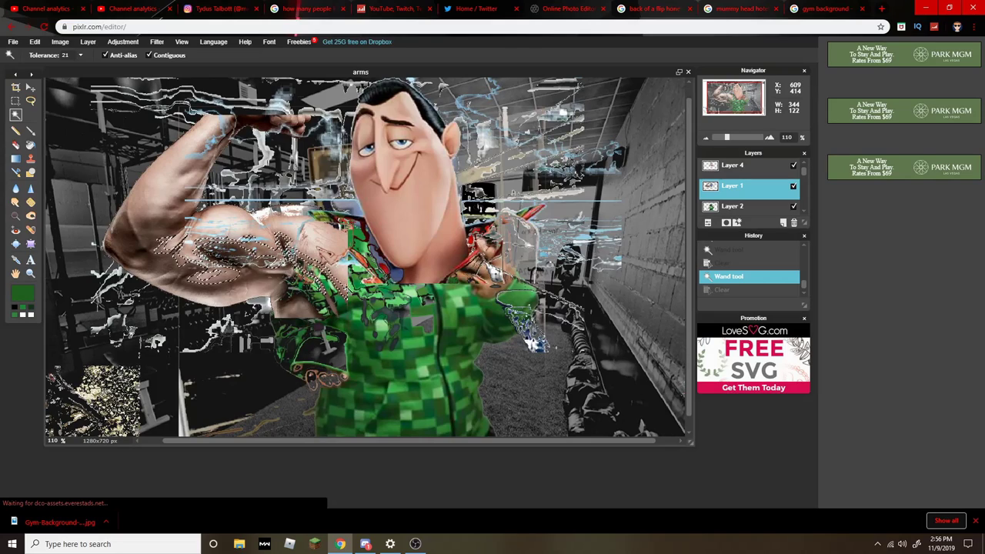
scroll(392, 160, "up", 1)
scroll(392, 160, "up", 2)
scroll(392, 160, "up", 2)
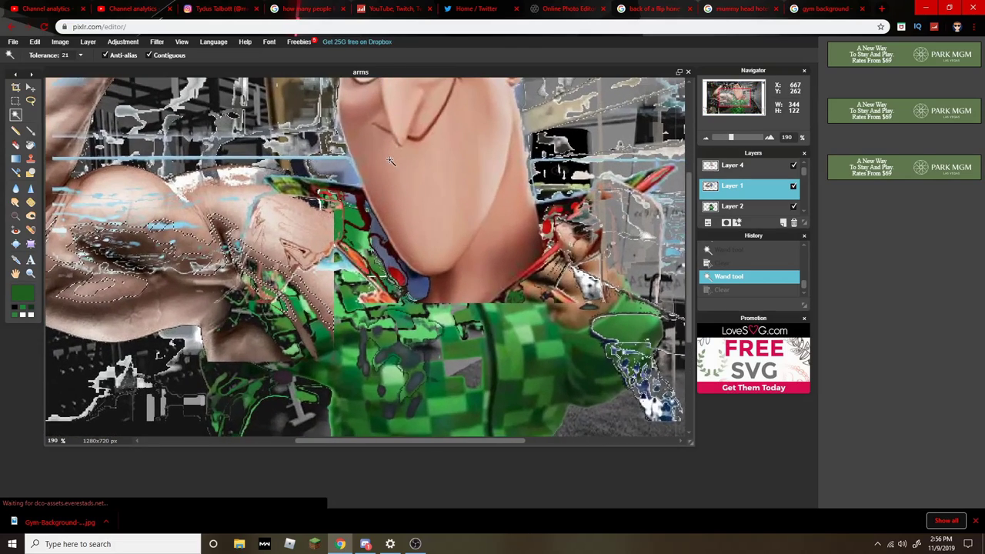
scroll(392, 161, "up", 1)
scroll(392, 160, "up", 1)
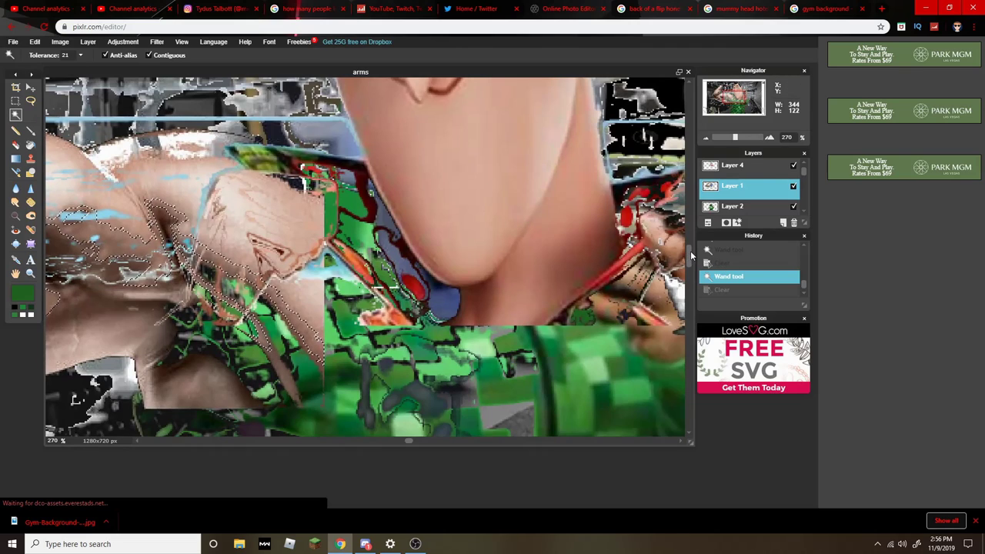
left_click_drag(687, 251, 684, 161)
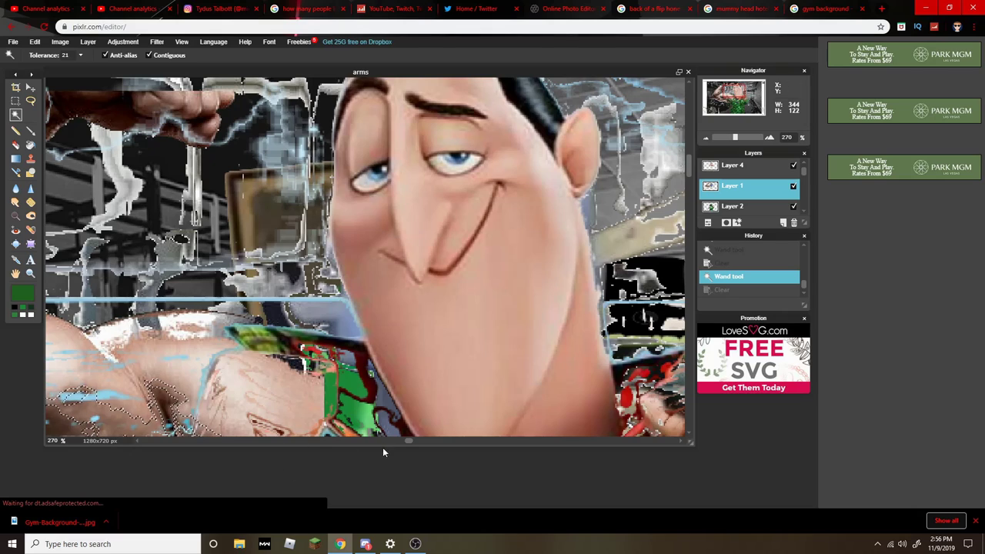
left_click_drag(404, 443, 408, 444)
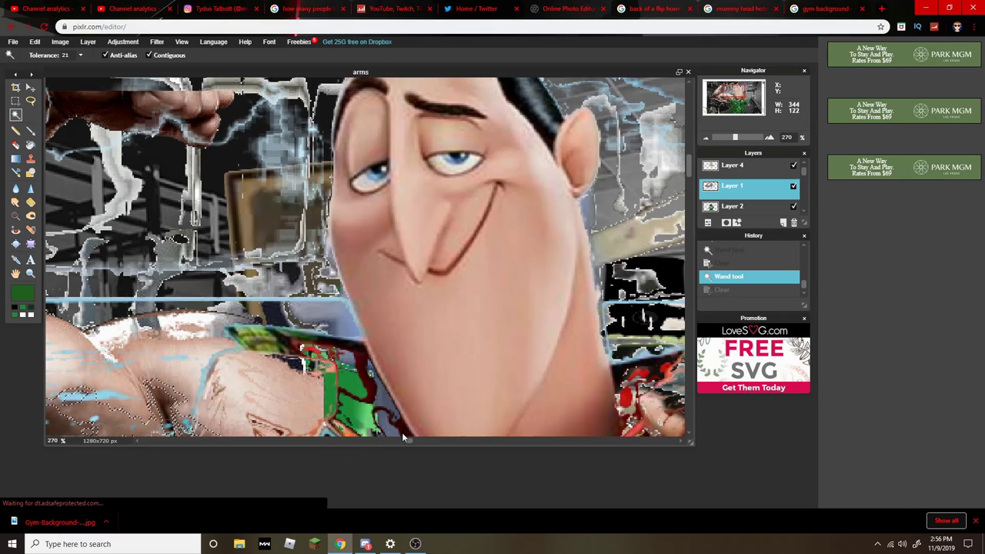
scroll(418, 282, "up", 2)
scroll(417, 282, "down", 1)
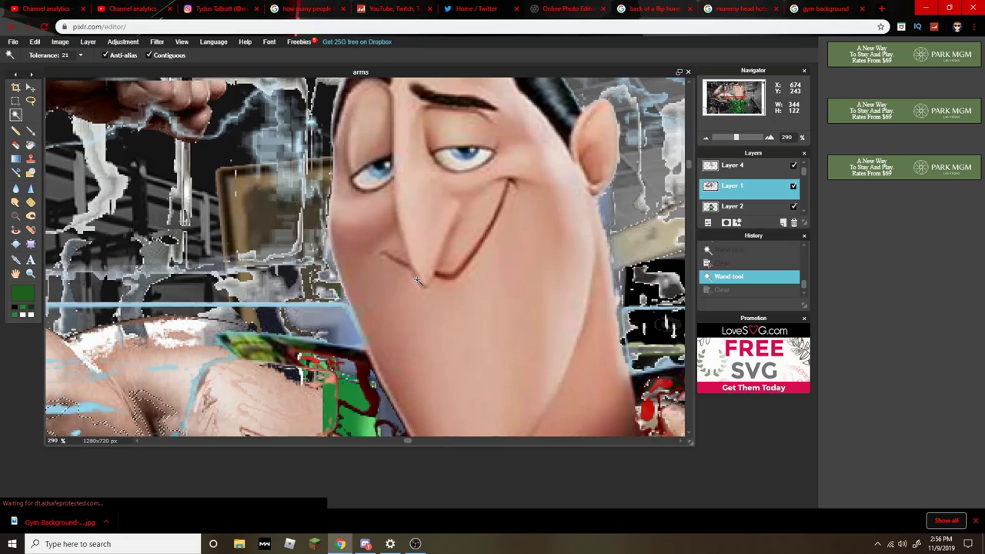
scroll(418, 281, "down", 1)
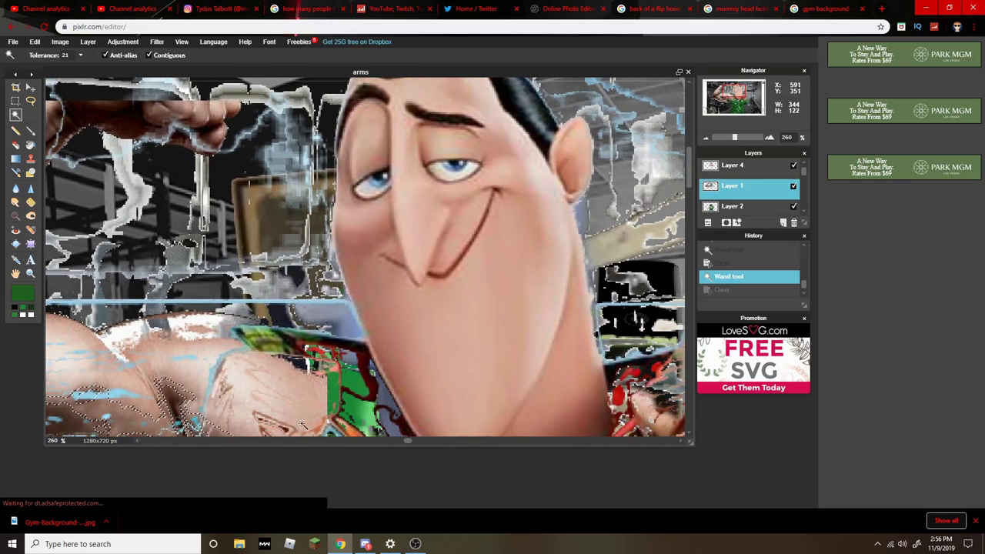
left_click_drag(406, 443, 353, 440)
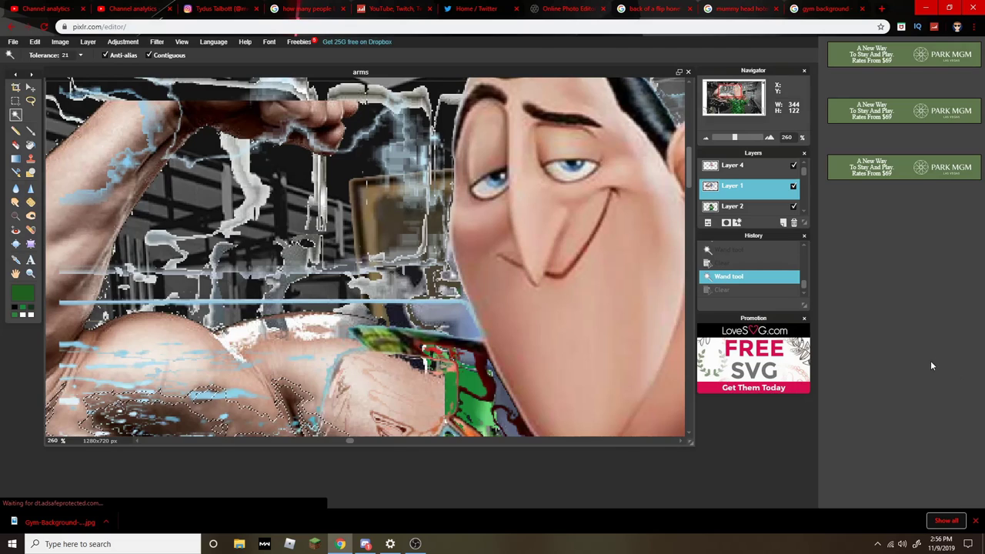
scroll(455, 218, "down", 2)
scroll(455, 218, "down", 2)
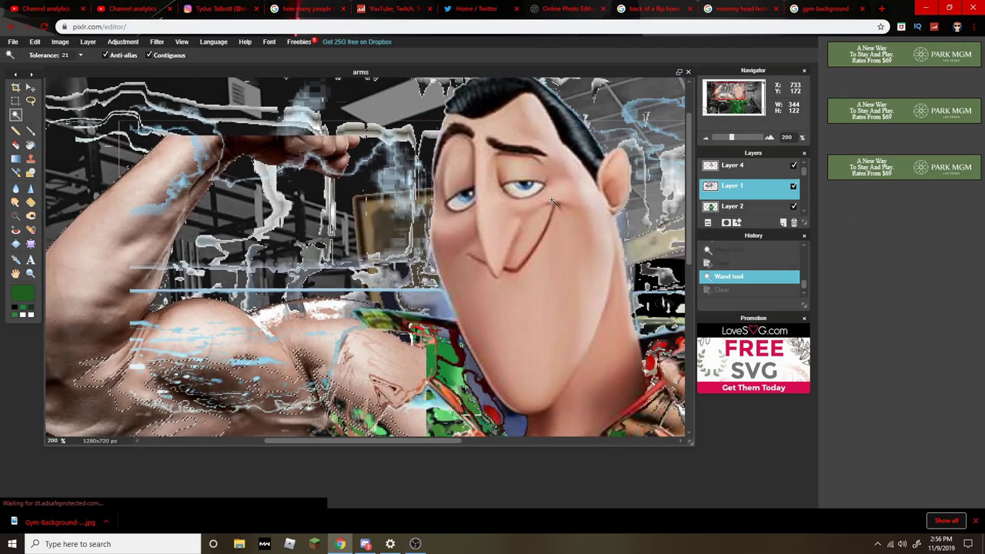
scroll(549, 216, "down", 1)
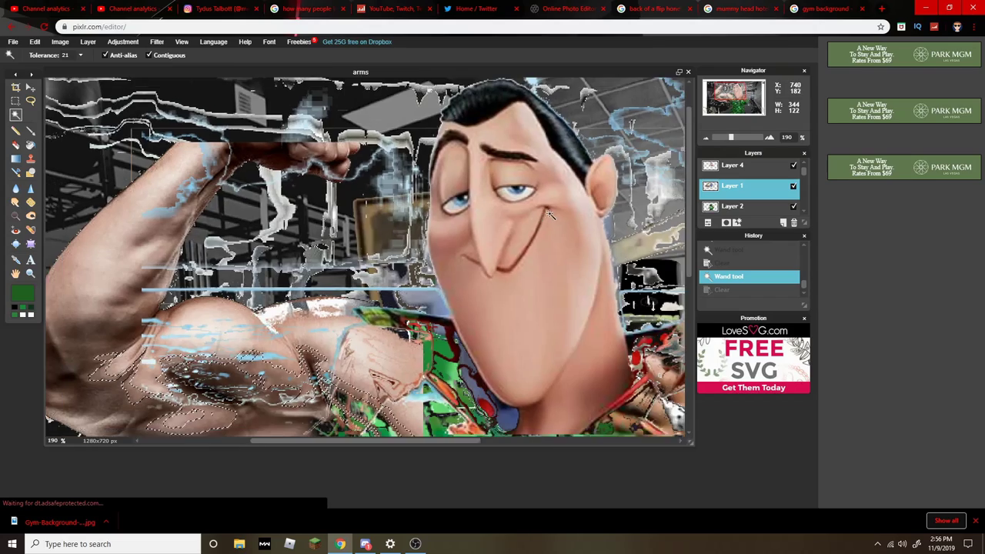
scroll(550, 216, "down", 1)
scroll(550, 216, "down", 1)
scroll(549, 215, "down", 1)
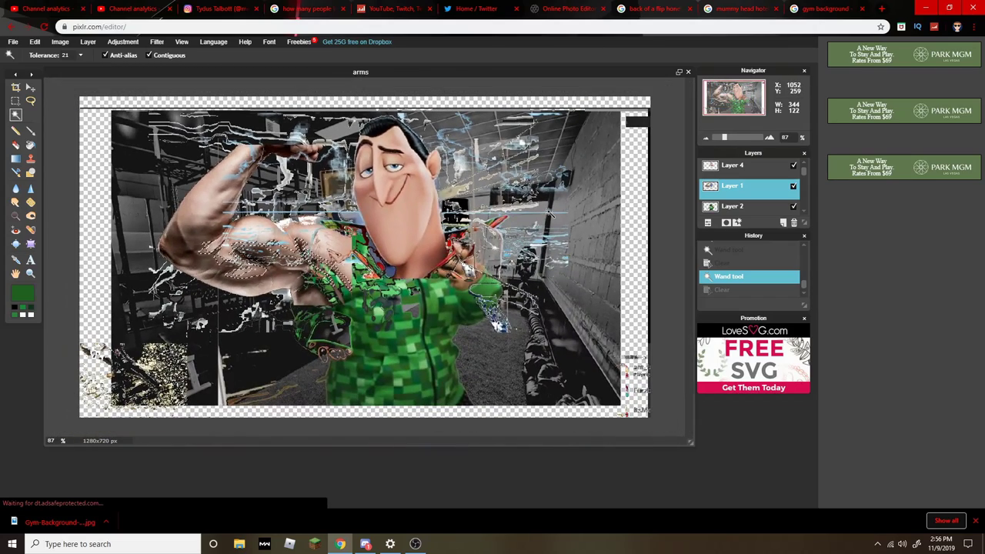
scroll(524, 325, "down", 1)
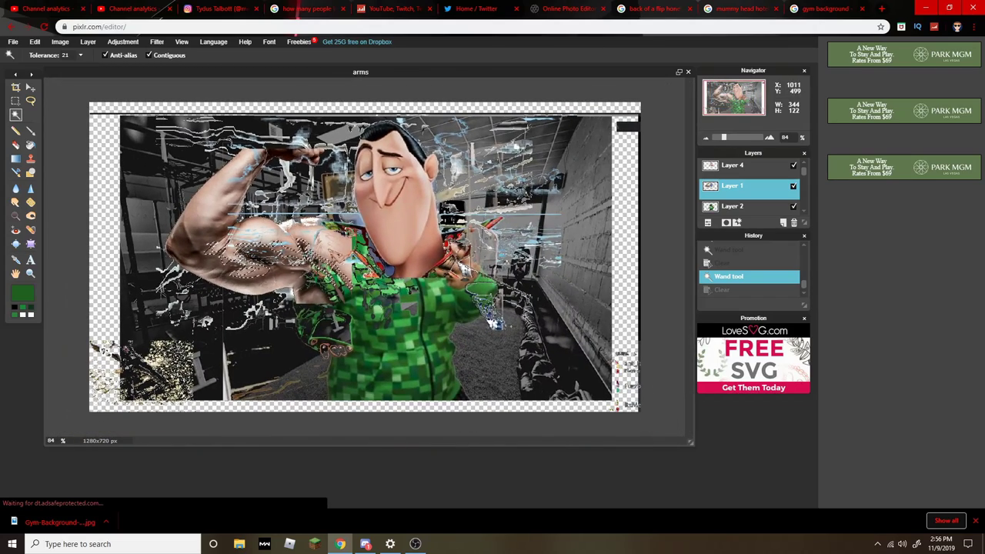
scroll(316, 262, "up", 2)
scroll(293, 254, "up", 1)
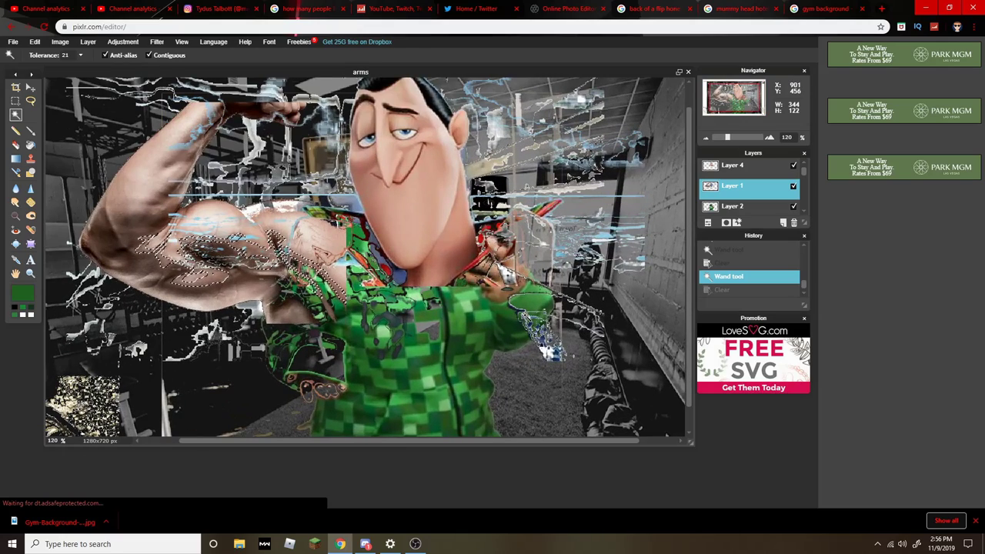
scroll(347, 254, "down", 1)
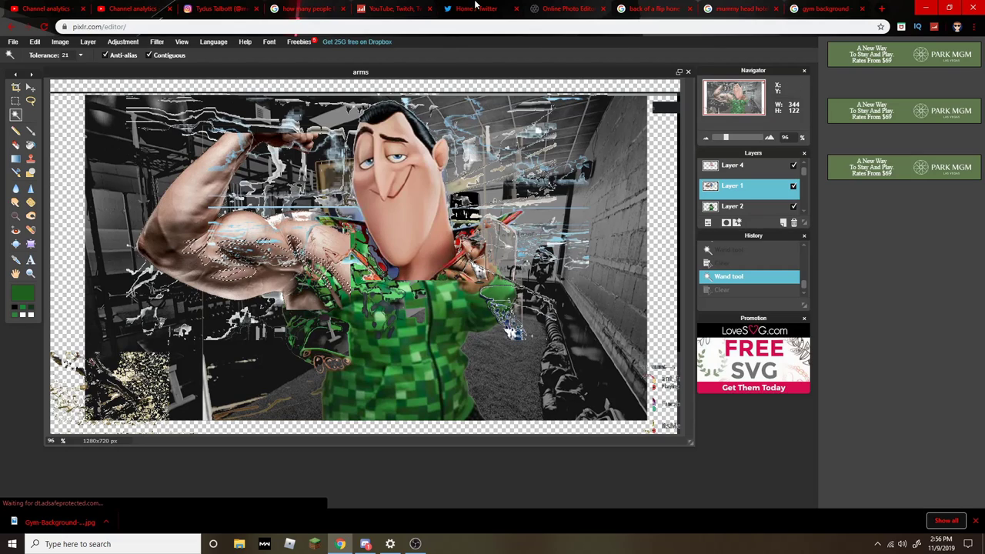
key("ctrl+shift+Tab")
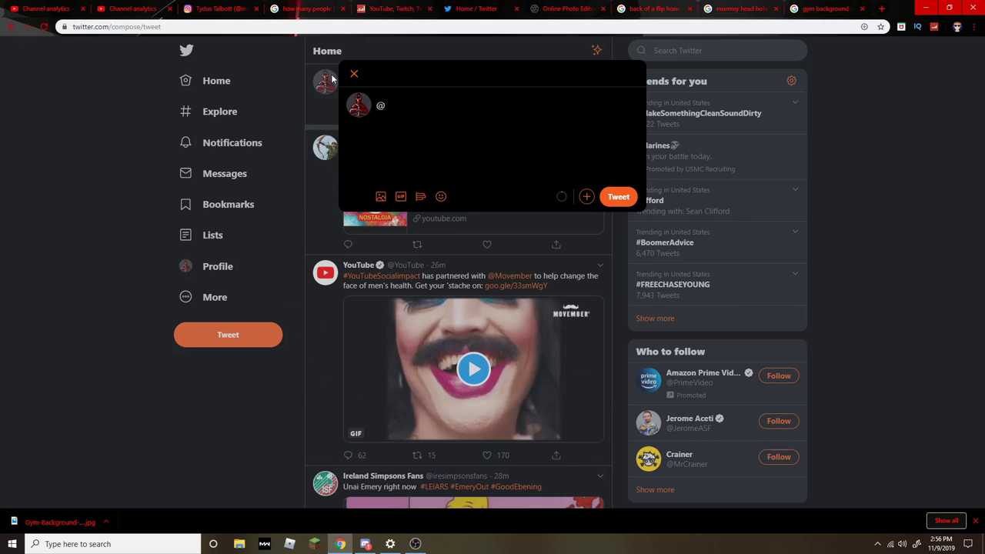
Discard the old draft and tweet 'Awesome editing' with the 'arms' image attached
left_click(355, 74)
left_click(524, 296)
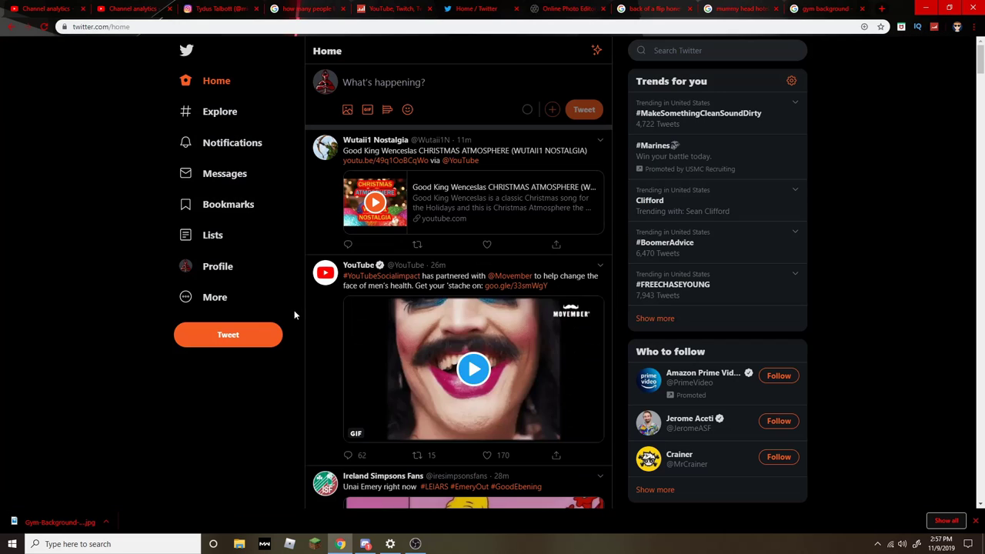
left_click(251, 334)
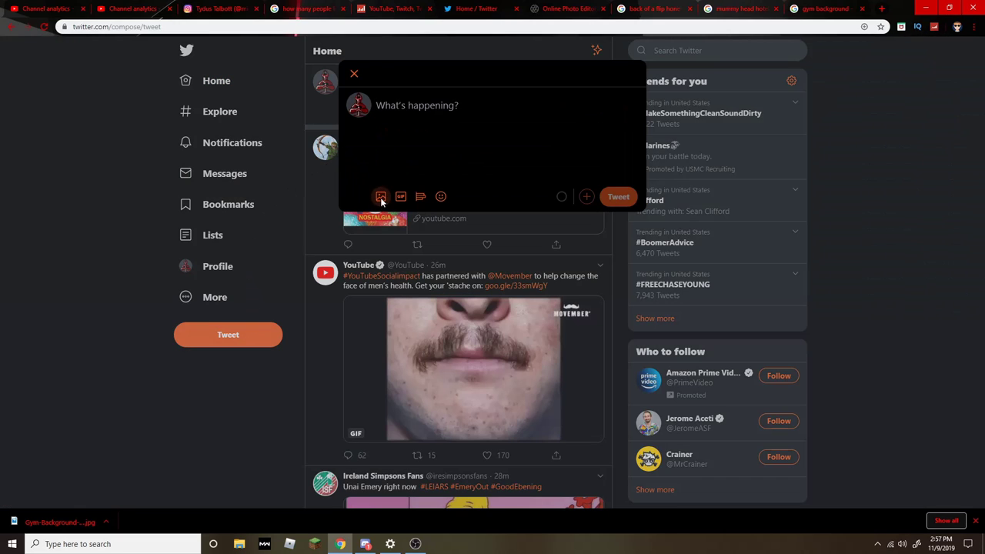
left_click(380, 197)
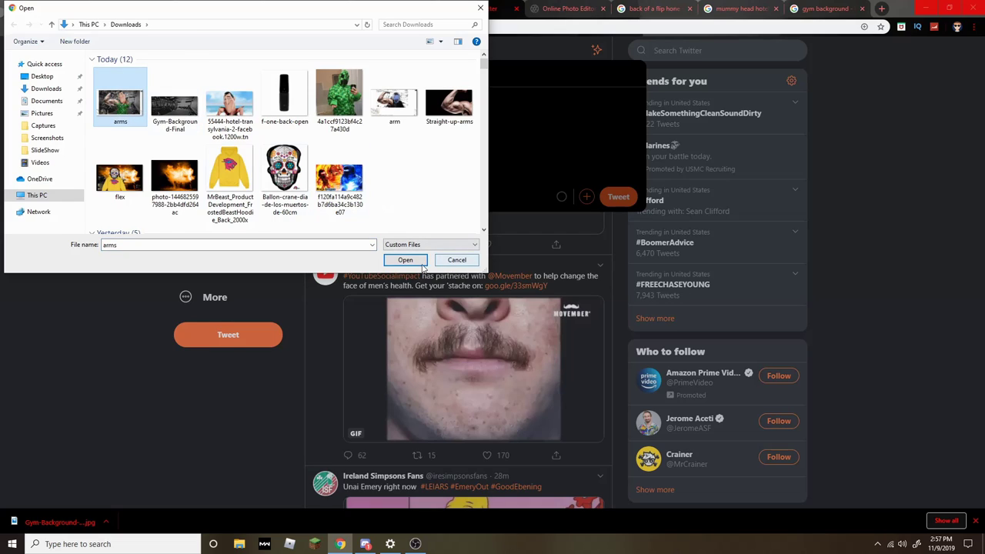
left_click(421, 262)
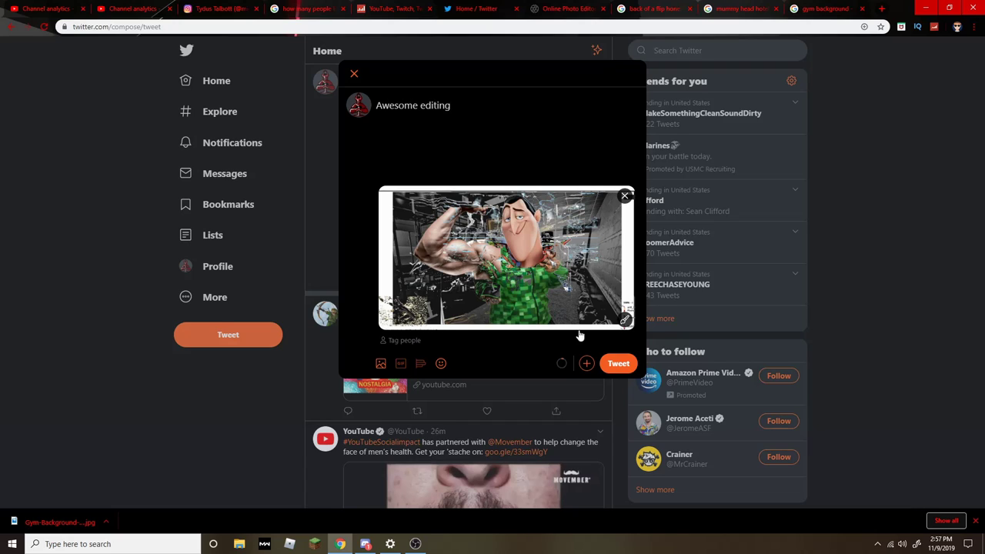
left_click(618, 365)
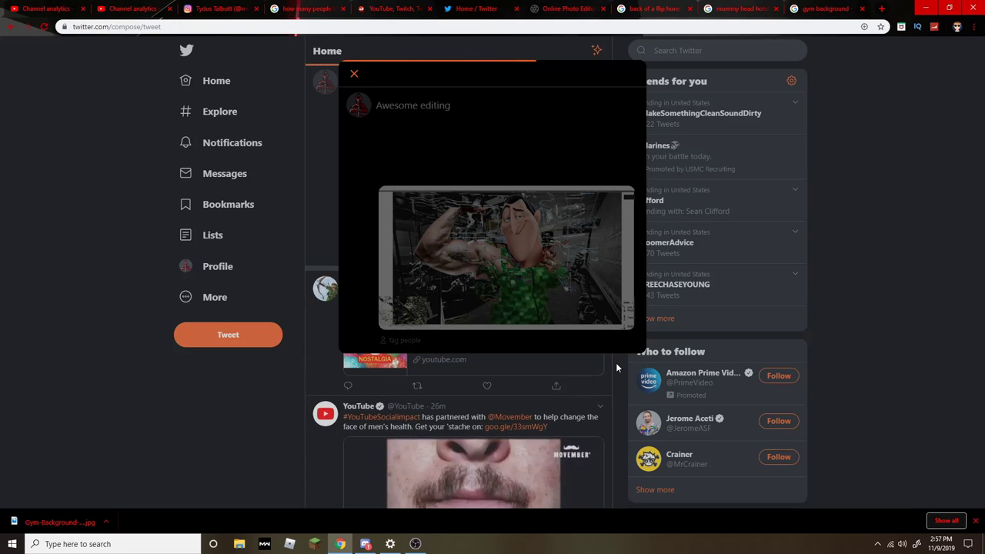